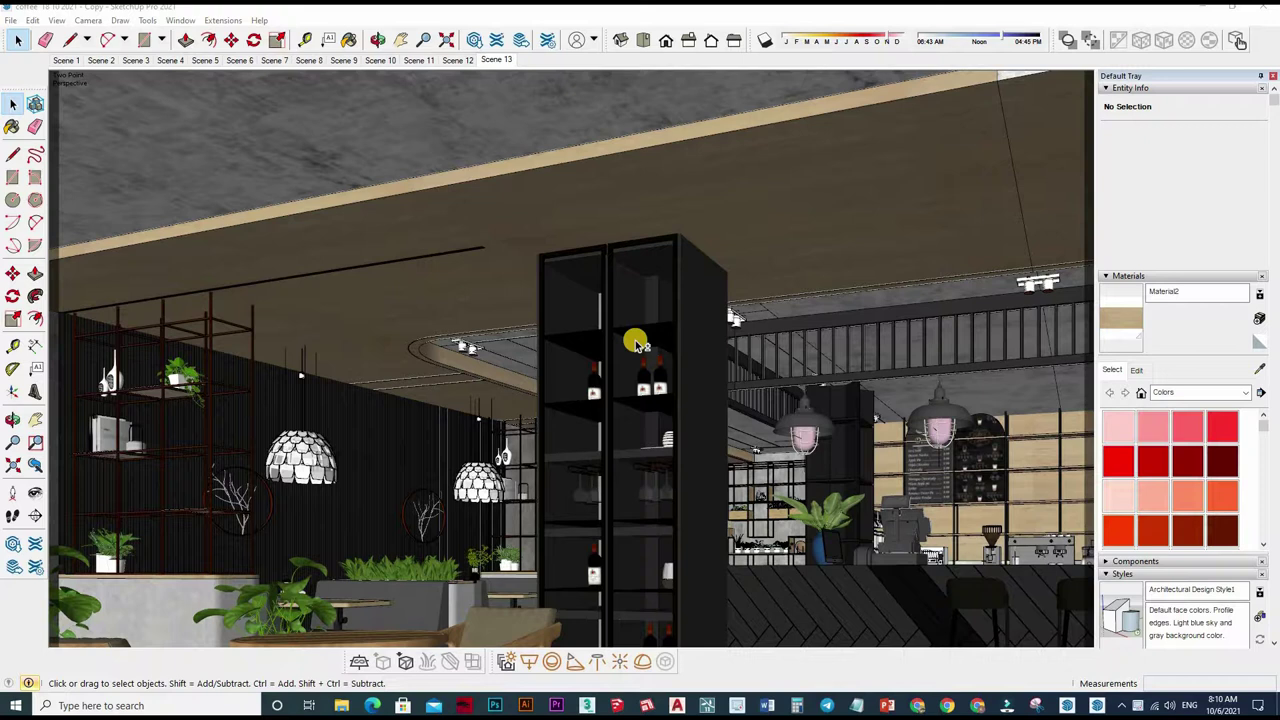
Enter the metal shelf group and try scaling its frame, then cancel the scale
scroll(414, 243, up, 3)
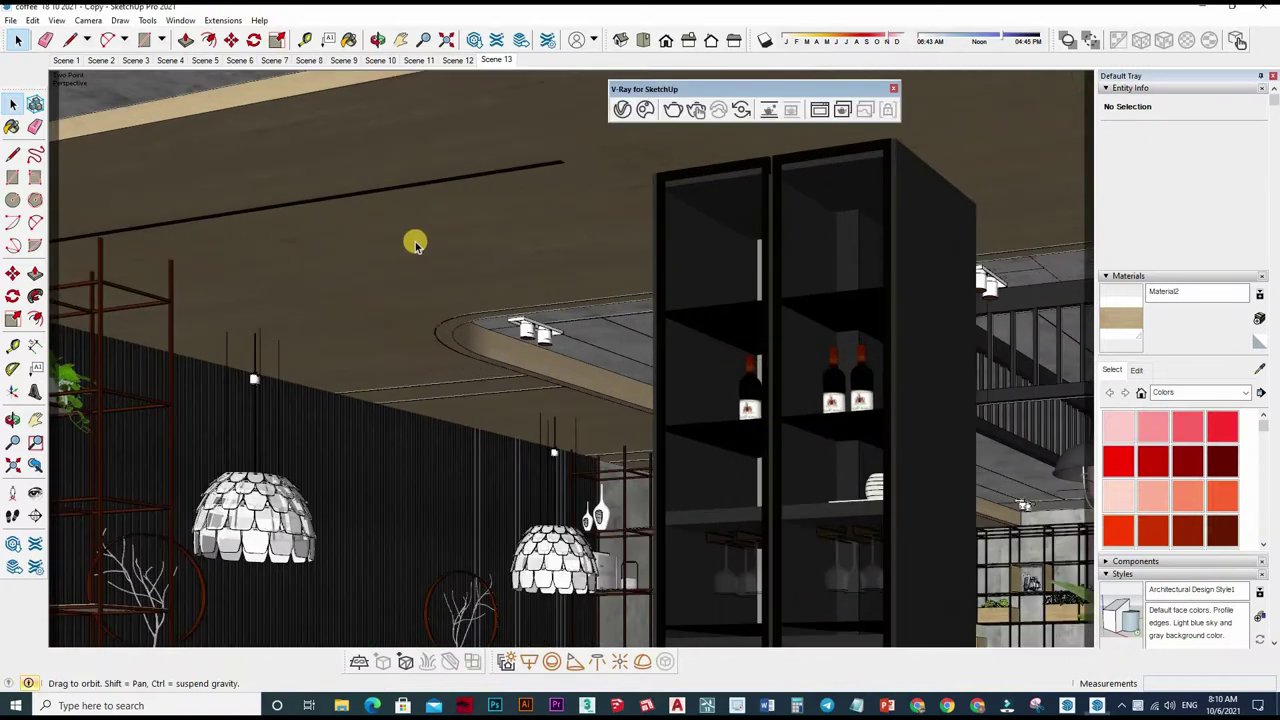
scroll(423, 251, up, 2)
scroll(420, 263, up, 2)
scroll(425, 263, up, 3)
click(426, 266)
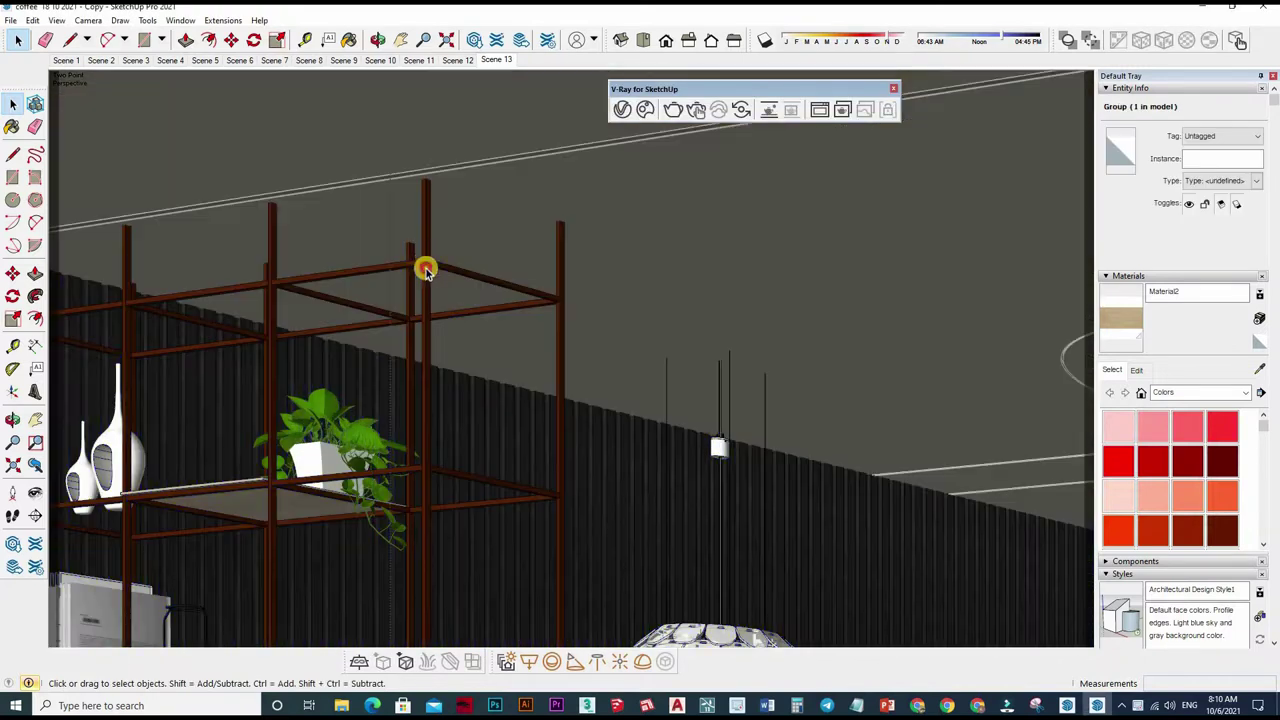
click(434, 263)
middle_drag(471, 253, 530, 268)
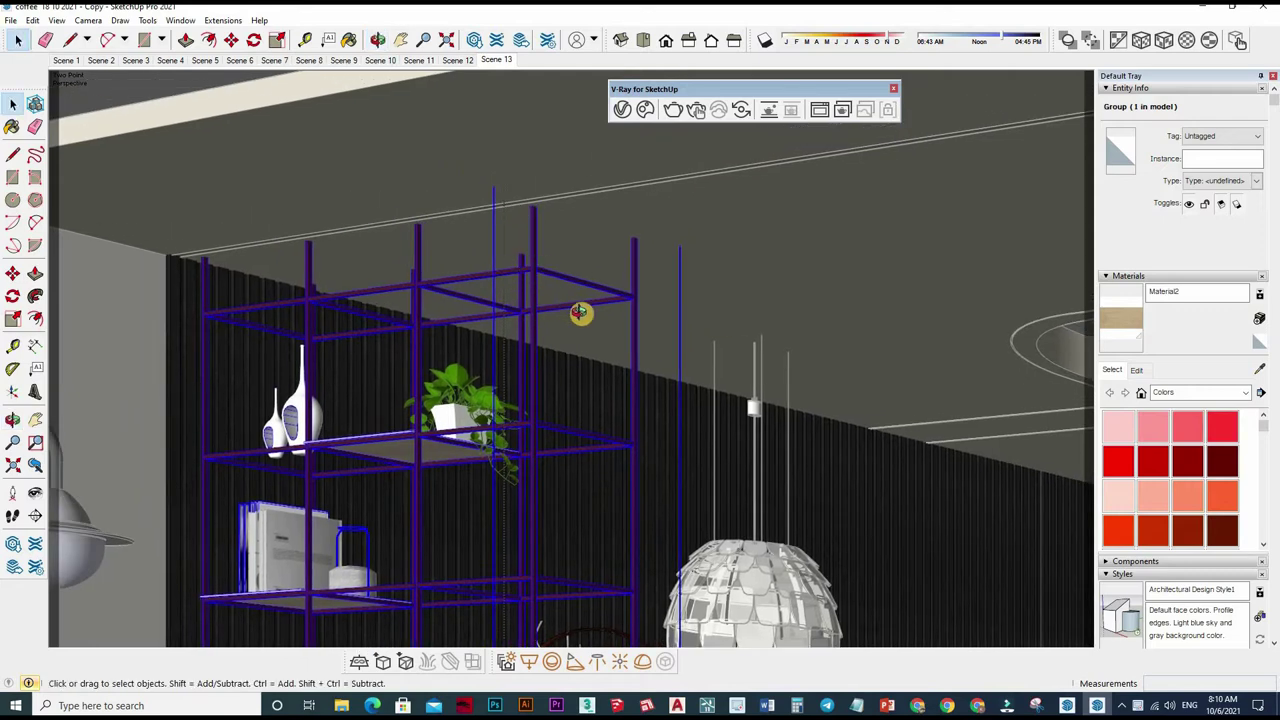
mouse_move(580, 313)
middle_down()
mouse_move(680, 309)
mouse_move(457, 282)
mouse_move(479, 286)
middle_up()
double_click(479, 286)
click(479, 286)
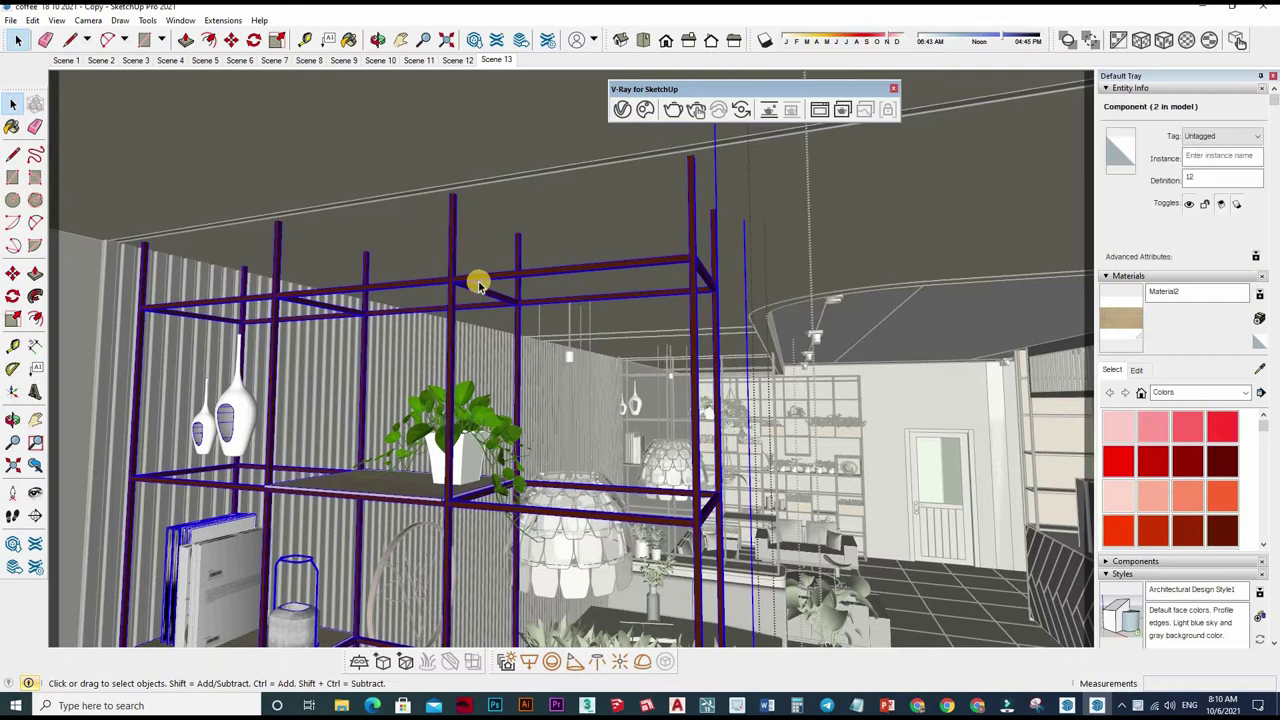
key(s)
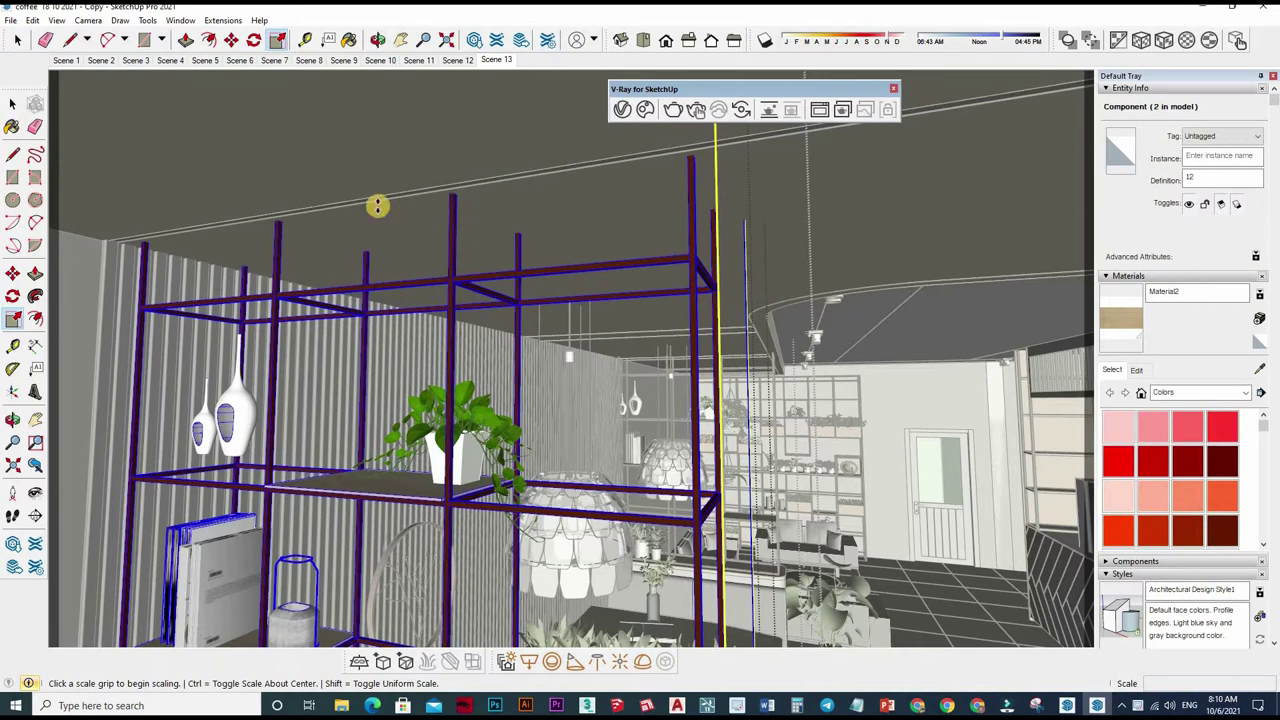
click(369, 221)
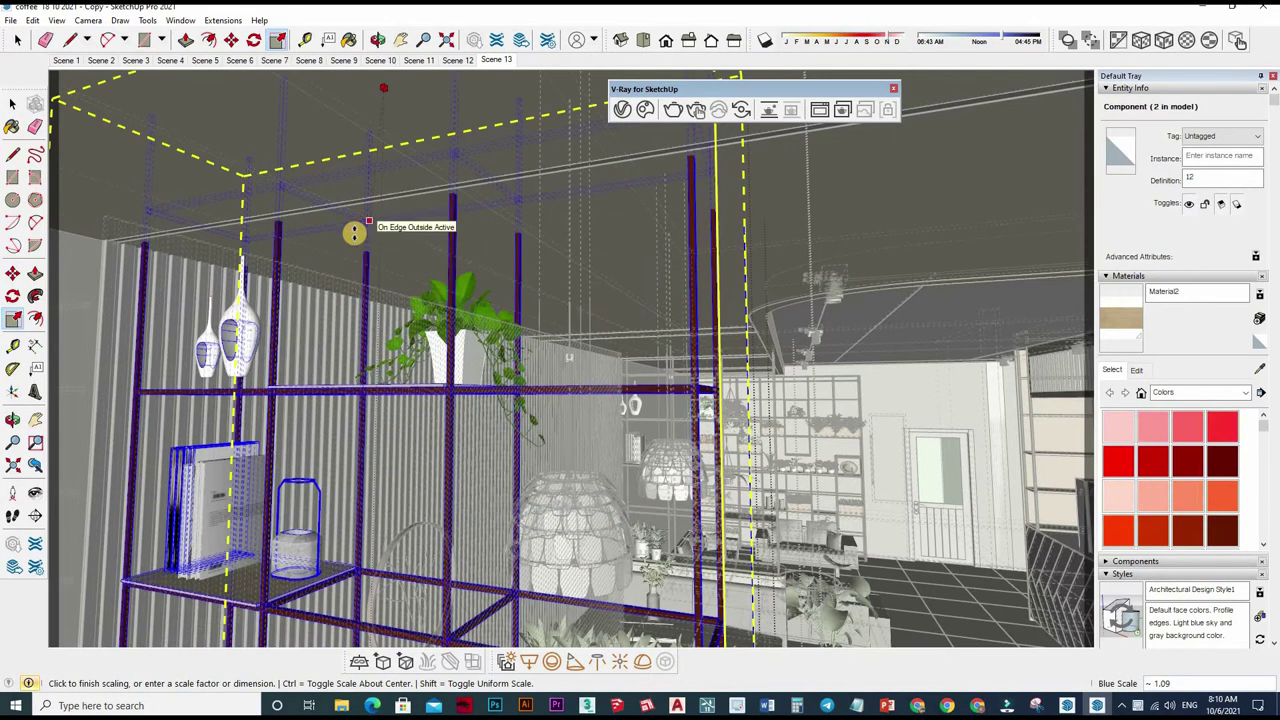
key(Escape)
key(space)
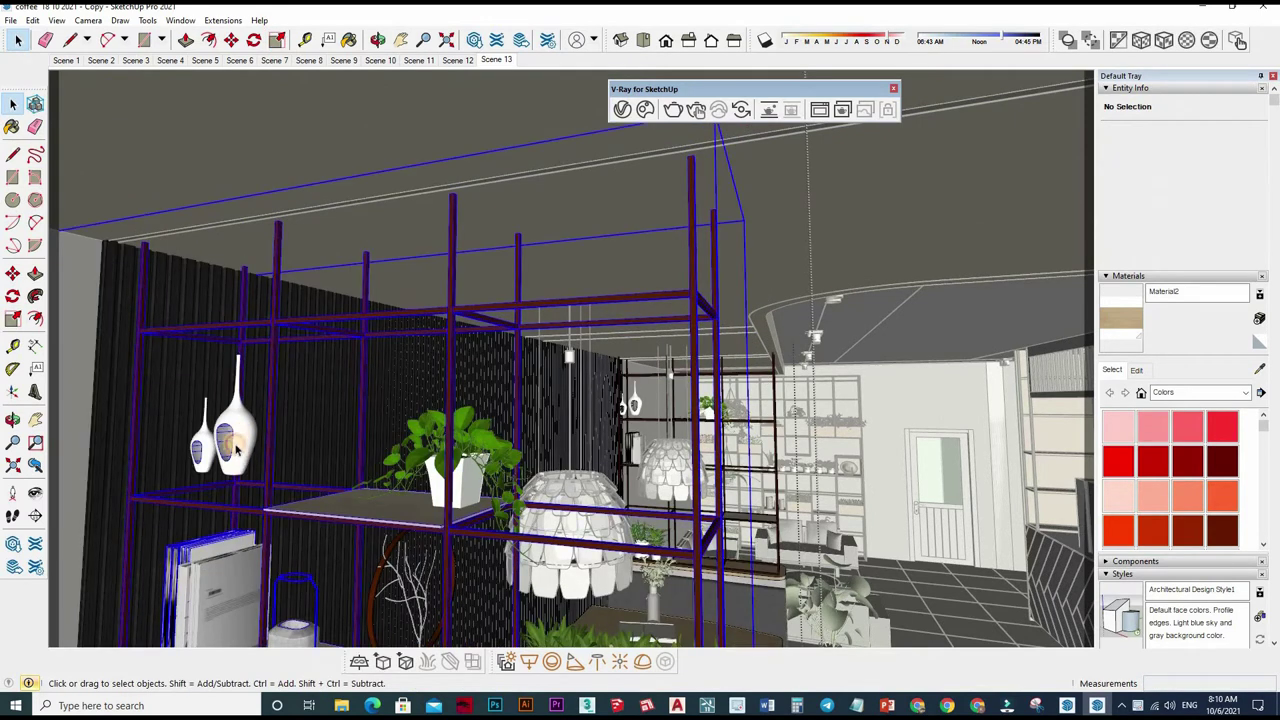
Select the white vase pair on the shelf and move it toward the potted plant
click(238, 458)
double_click(235, 462)
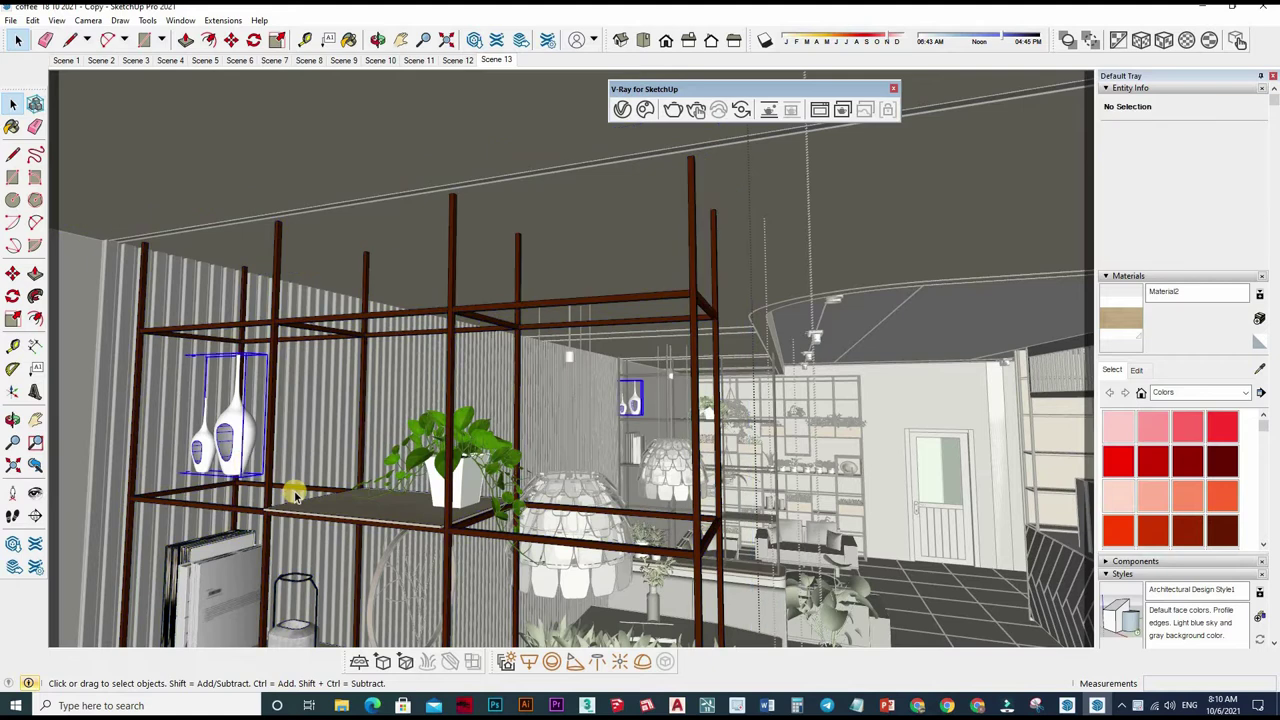
click(229, 487)
scroll(250, 440, up, 5)
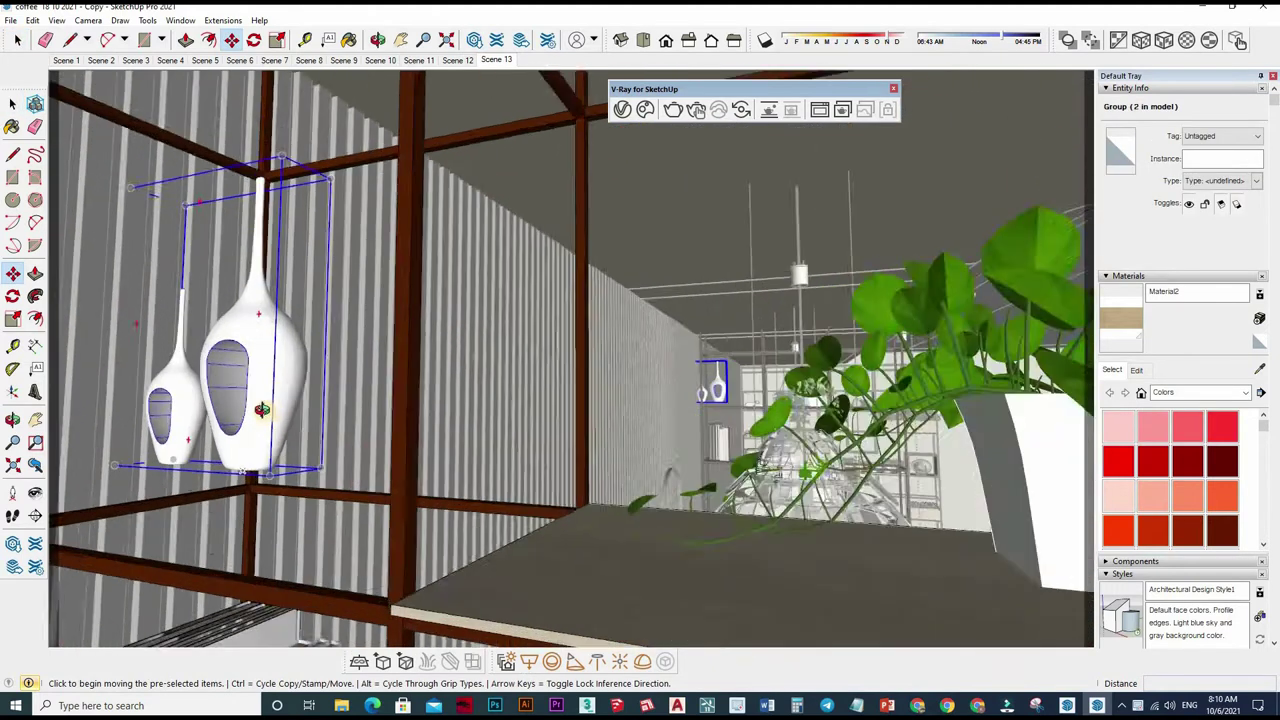
middle_drag(263, 443, 284, 432)
key(m)
scroll(284, 432, up, 3)
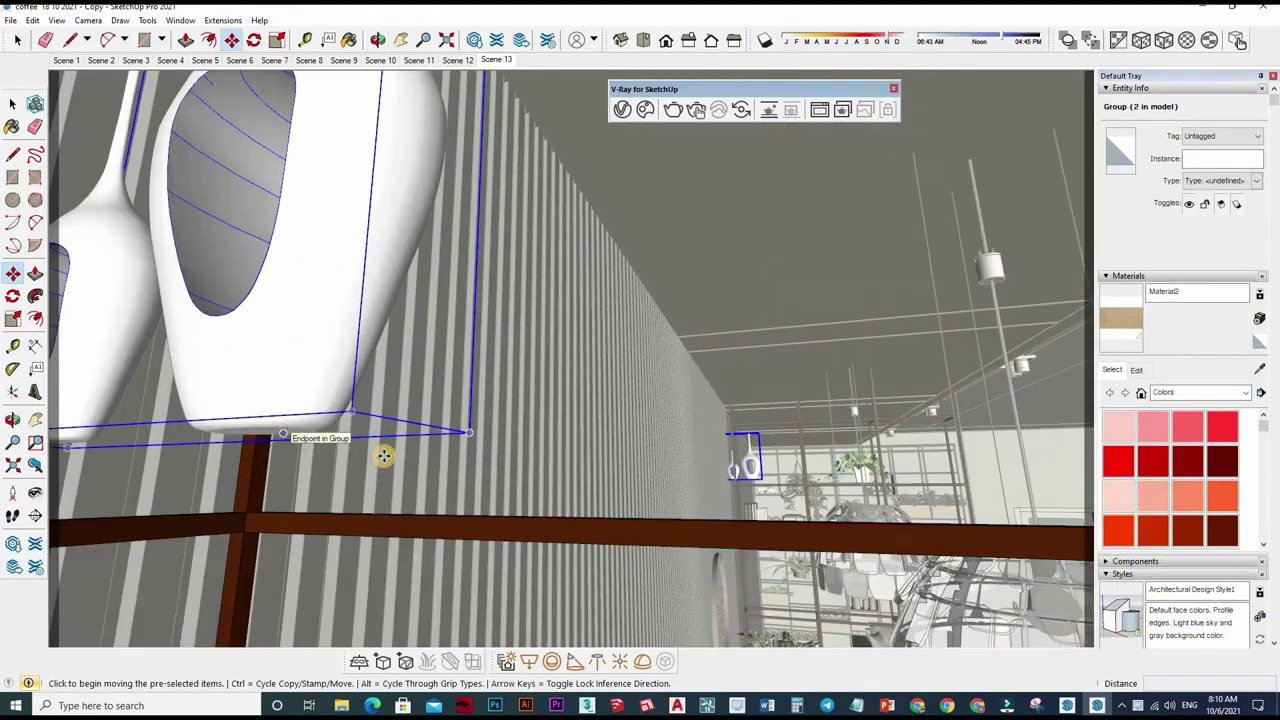
click(434, 537)
scroll(455, 484, down, 2)
scroll(455, 484, down, 3)
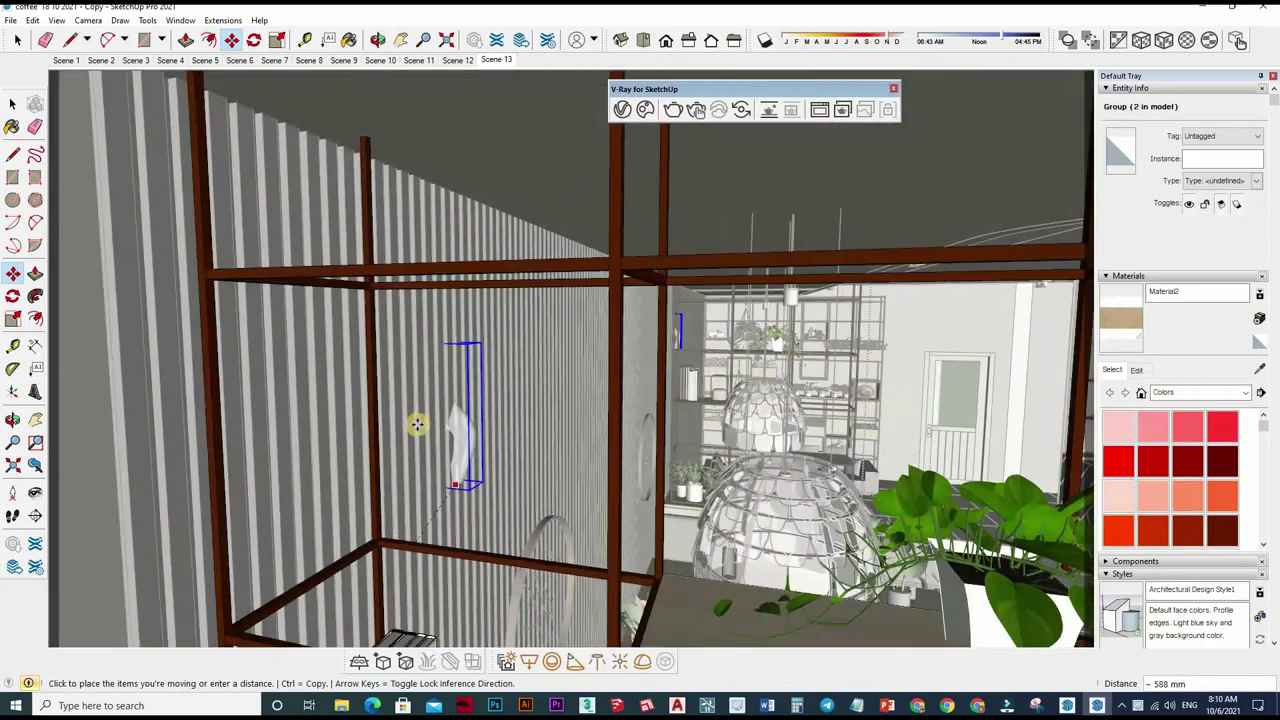
mouse_move(414, 423)
middle_down()
mouse_move(595, 403)
mouse_move(679, 262)
mouse_move(697, 277)
middle_up()
scroll(463, 420, down, 4)
scroll(679, 262, up, 3)
scroll(697, 276, up, 2)
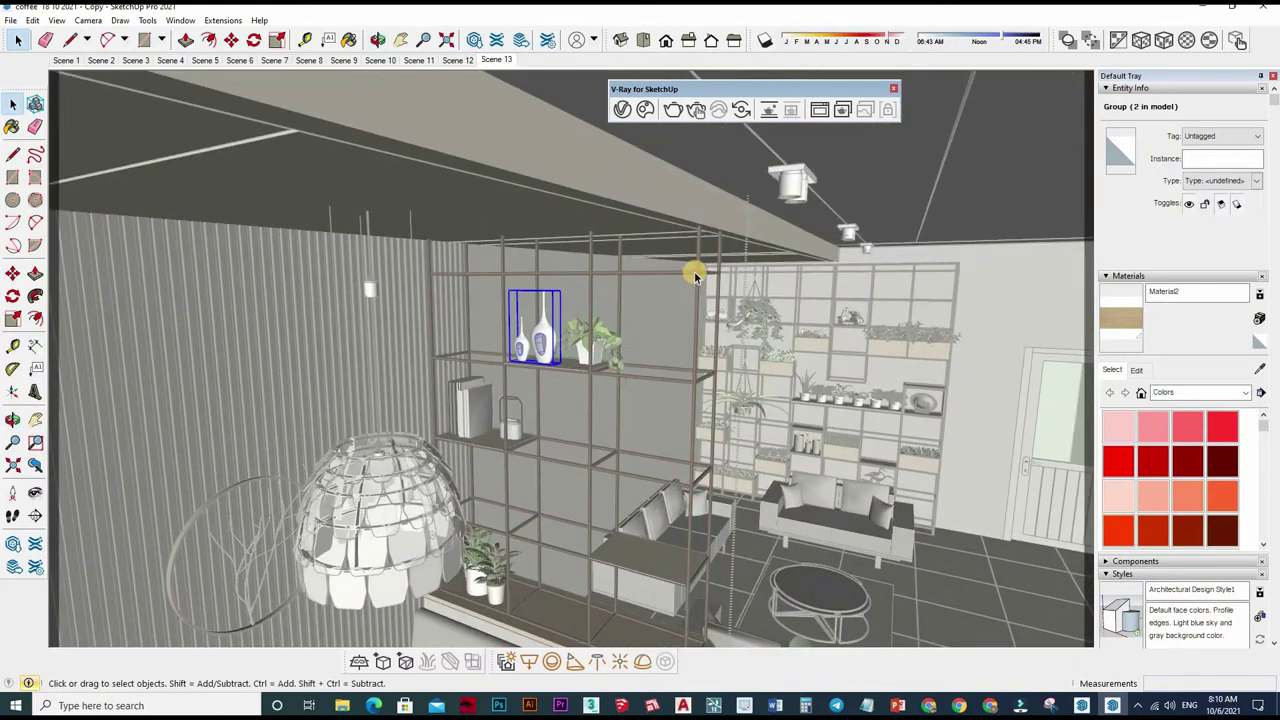
Drop the vases in place and select the frame group inside the shelving unit
click(695, 275)
click(695, 276)
click(697, 279)
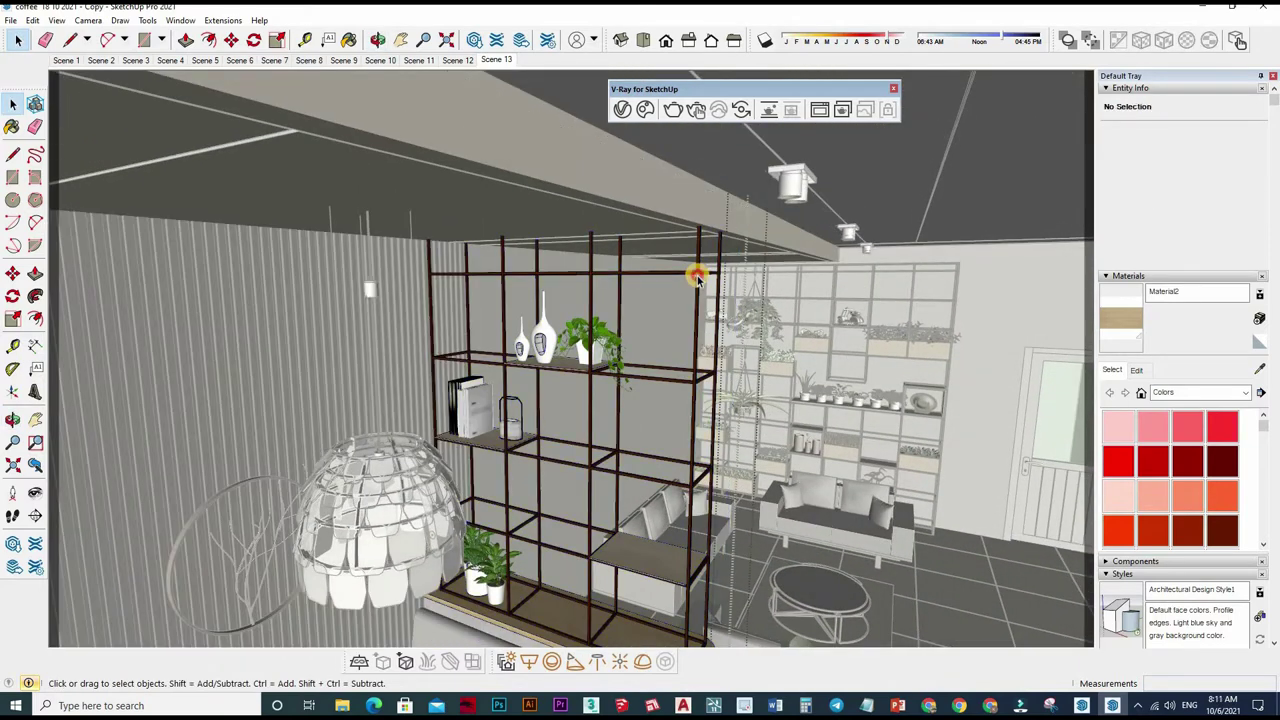
click(697, 276)
double_click(697, 272)
click(695, 268)
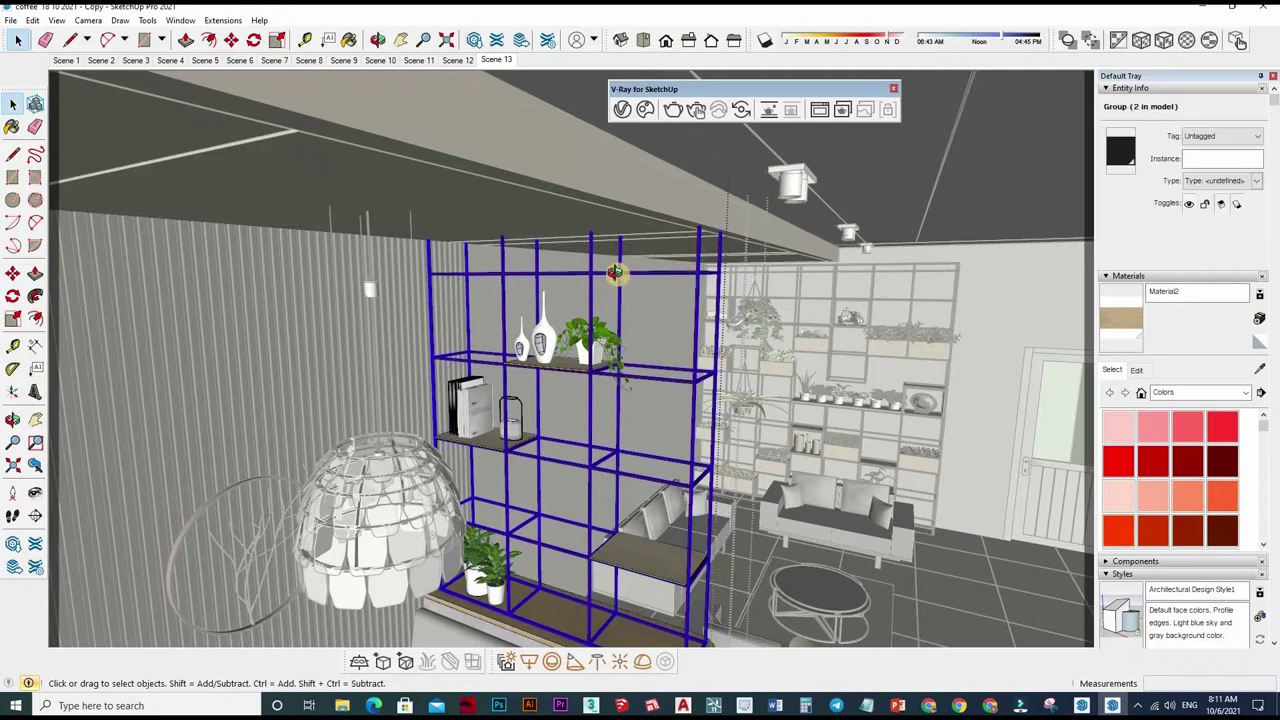
Scale the shelf frame's height by dragging its top grip, then exit the group
key(s)
middle_drag(618, 278, 530, 263)
middle_drag(566, 214, 560, 211)
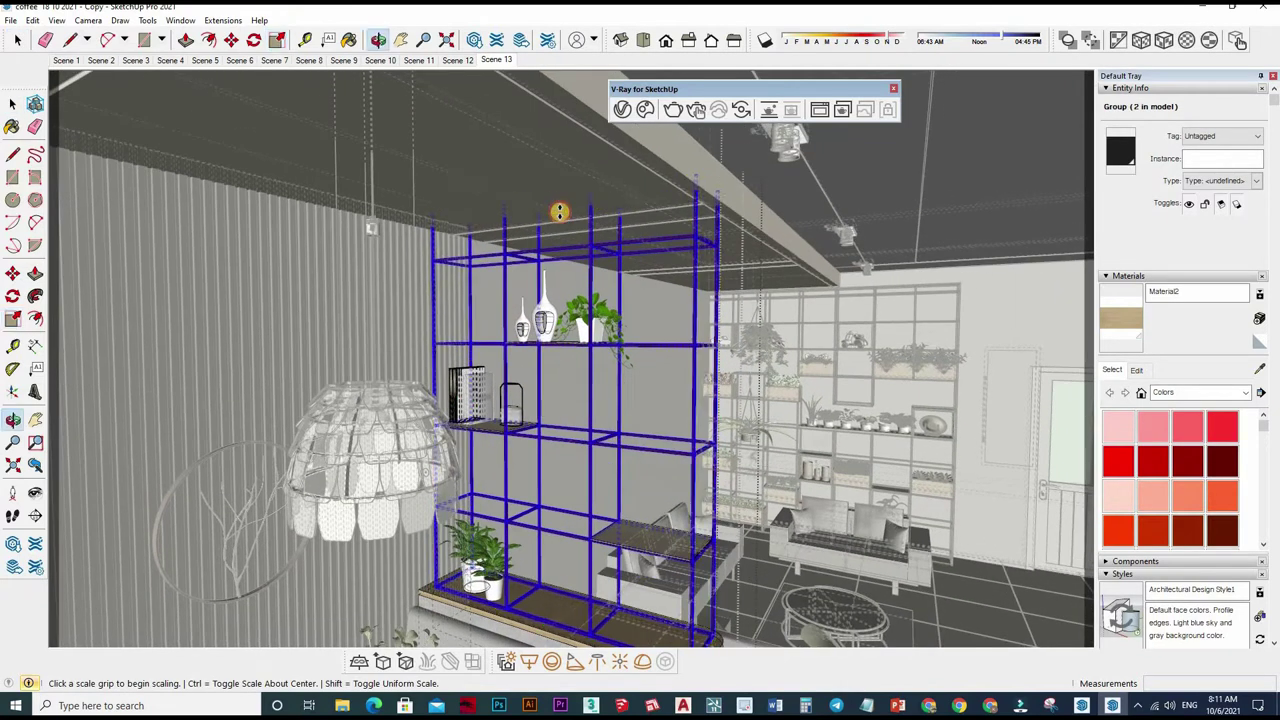
click(560, 211)
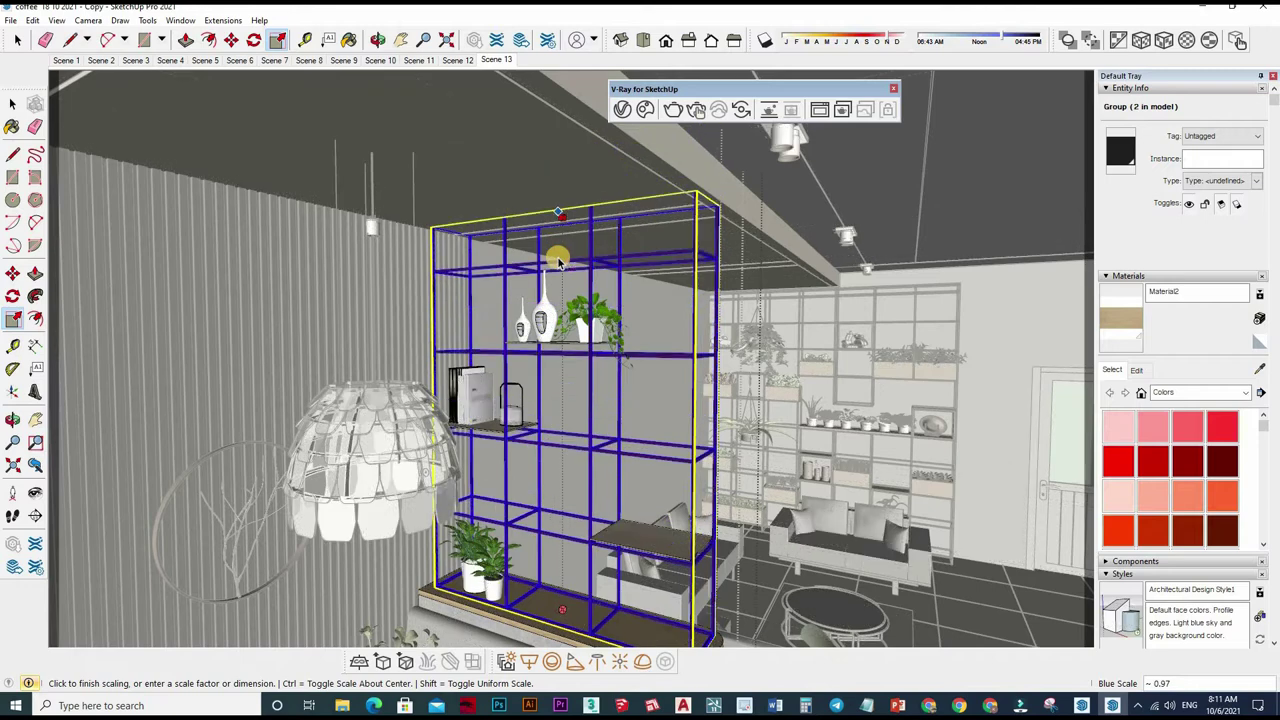
click(620, 284)
key(space)
click(624, 288)
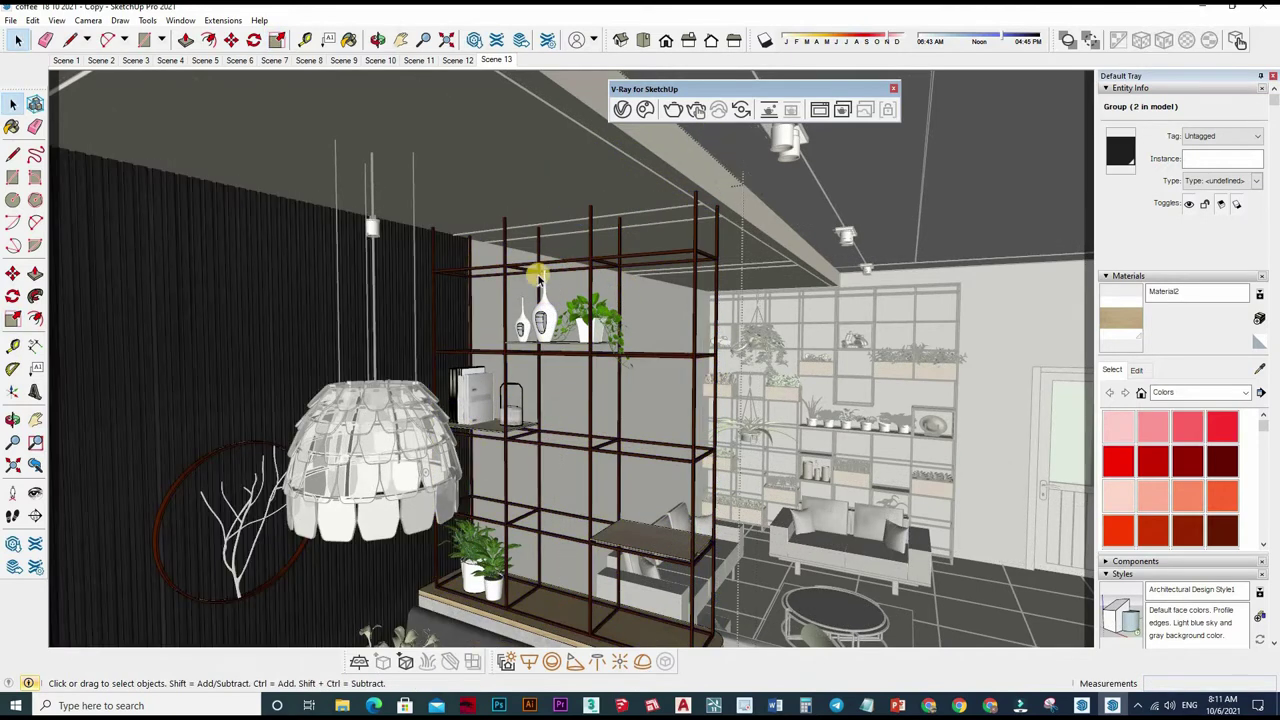
mouse_move(529, 449)
middle_down()
mouse_move(534, 228)
mouse_move(571, 300)
mouse_move(534, 206)
mouse_move(556, 430)
middle_up()
Orbit up to the pendant lamp shade and start the V-Ray Sphere Light tool there
scroll(556, 430, up, 3)
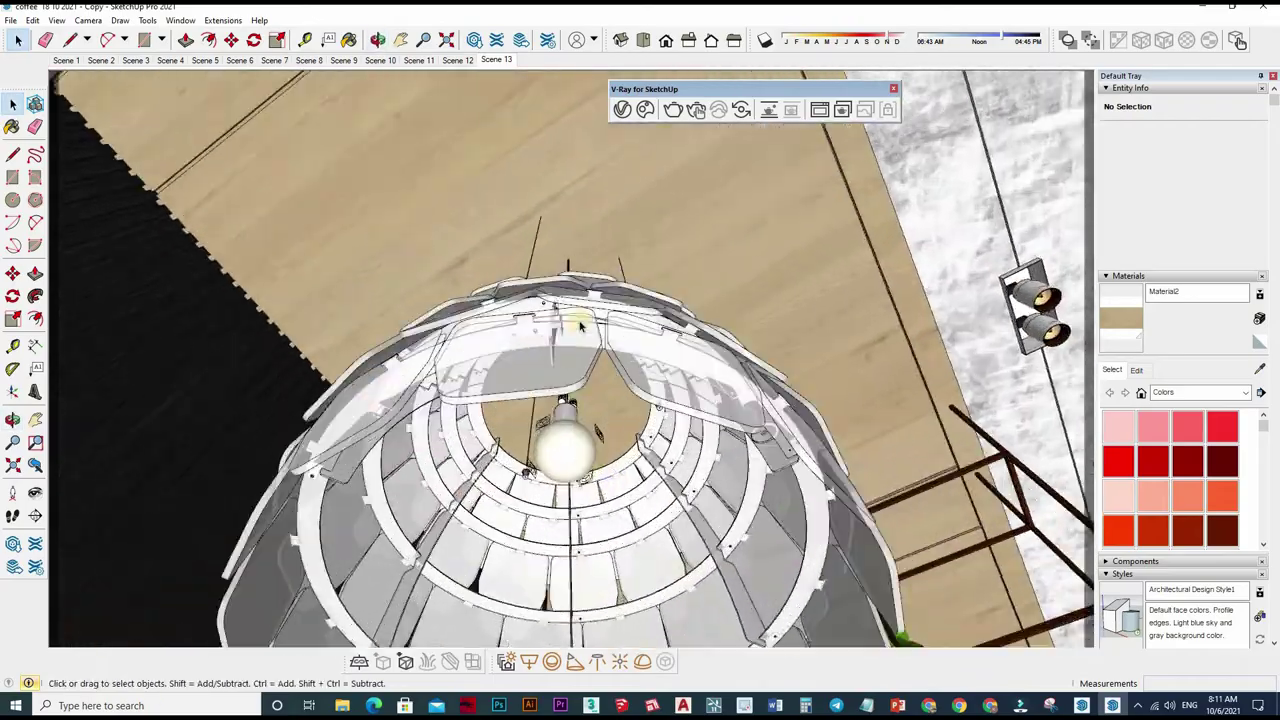
scroll(550, 420, up, 3)
scroll(535, 395, up, 3)
mouse_move(527, 381)
middle_down()
mouse_move(578, 340)
mouse_move(509, 194)
mouse_move(600, 337)
mouse_move(556, 403)
middle_up()
scroll(556, 403, up, 3)
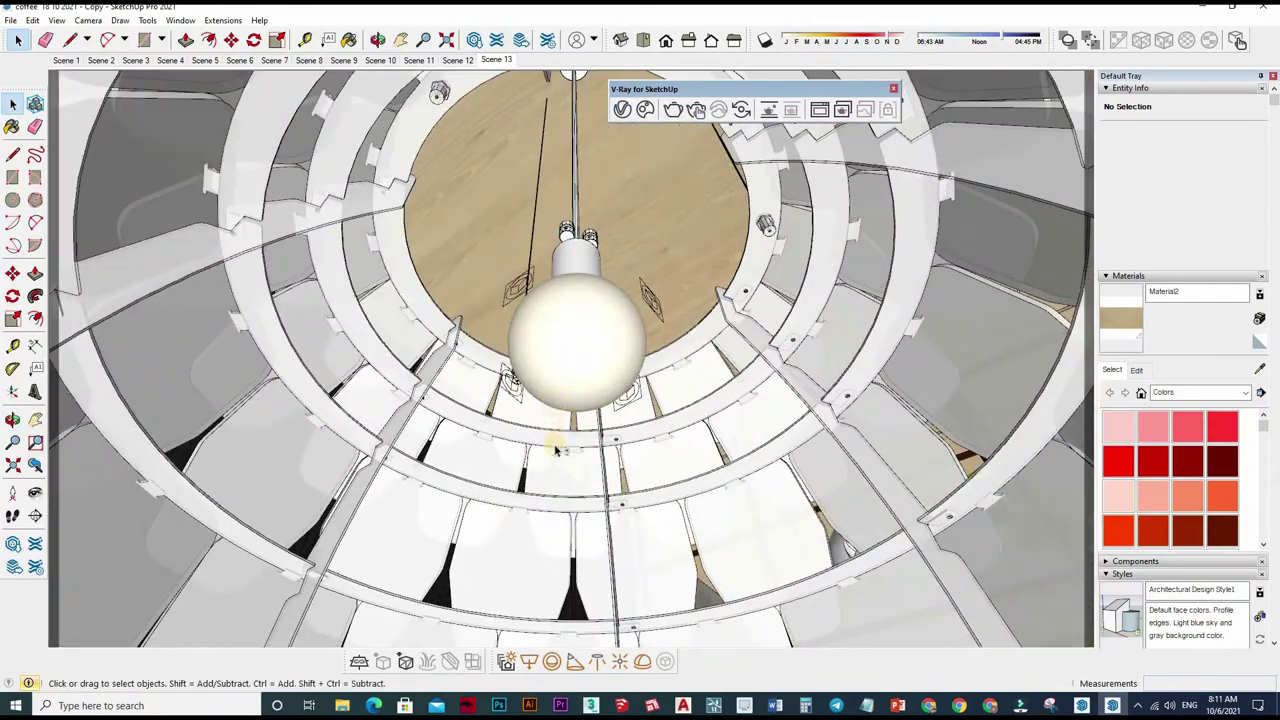
scroll(556, 448, down, 3)
scroll(556, 448, down, 3)
mouse_move(560, 430)
middle_down()
mouse_move(577, 246)
mouse_move(563, 223)
mouse_move(528, 423)
mouse_move(566, 368)
mouse_move(563, 389)
middle_up()
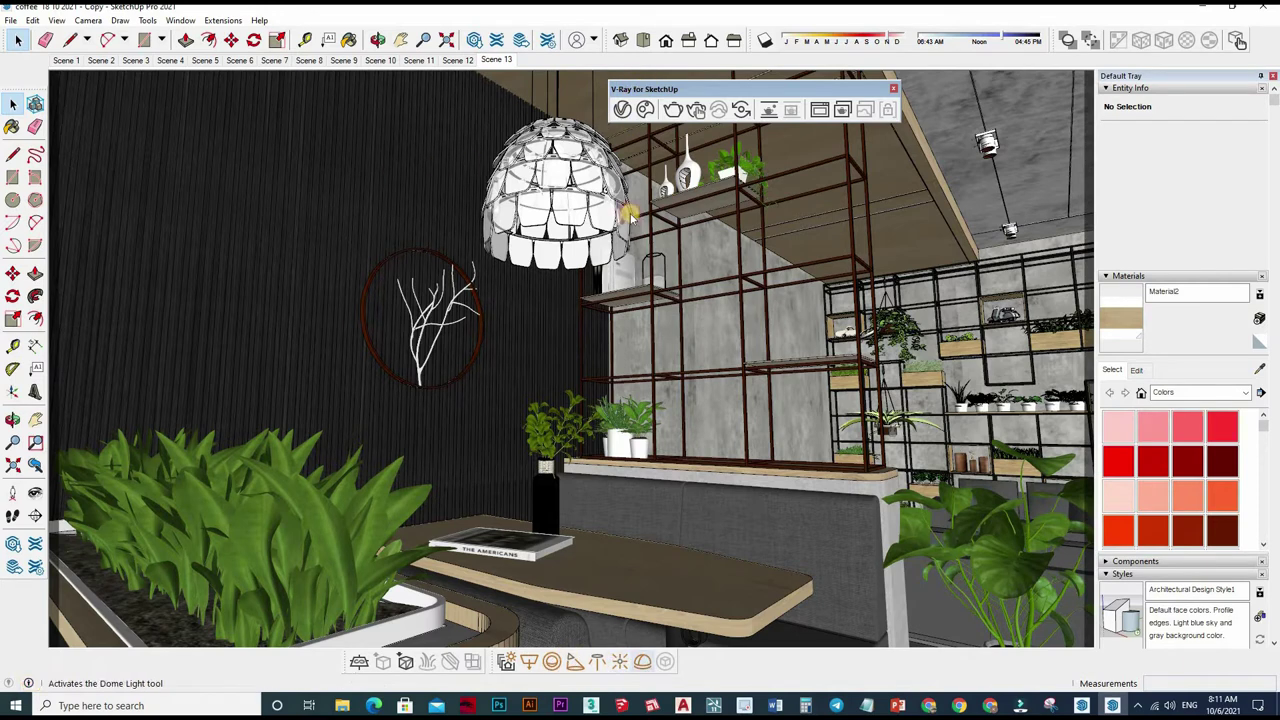
click(552, 661)
scroll(595, 290, up, 2)
mouse_move(587, 57)
middle_down()
mouse_move(571, 212)
mouse_move(573, 198)
middle_up()
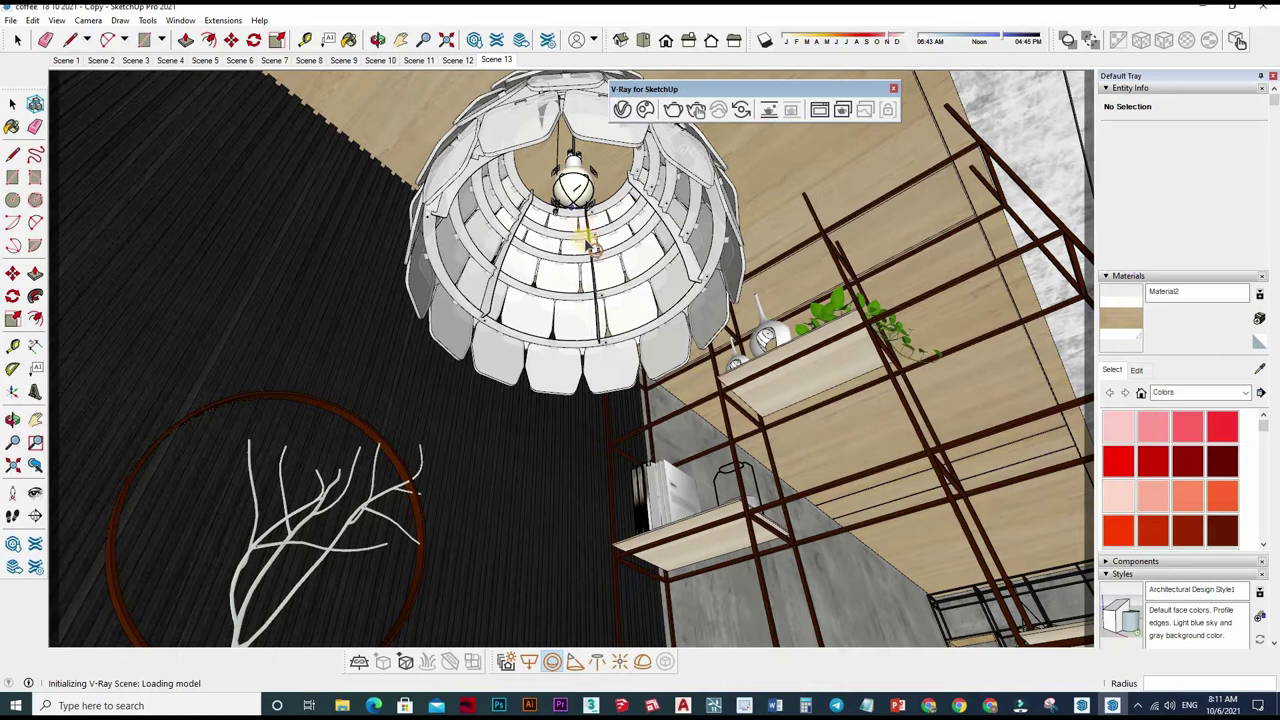
Place Sphere Light#1 at the lamp bulb, select it, and open the Asset Editor's lights
click(589, 238)
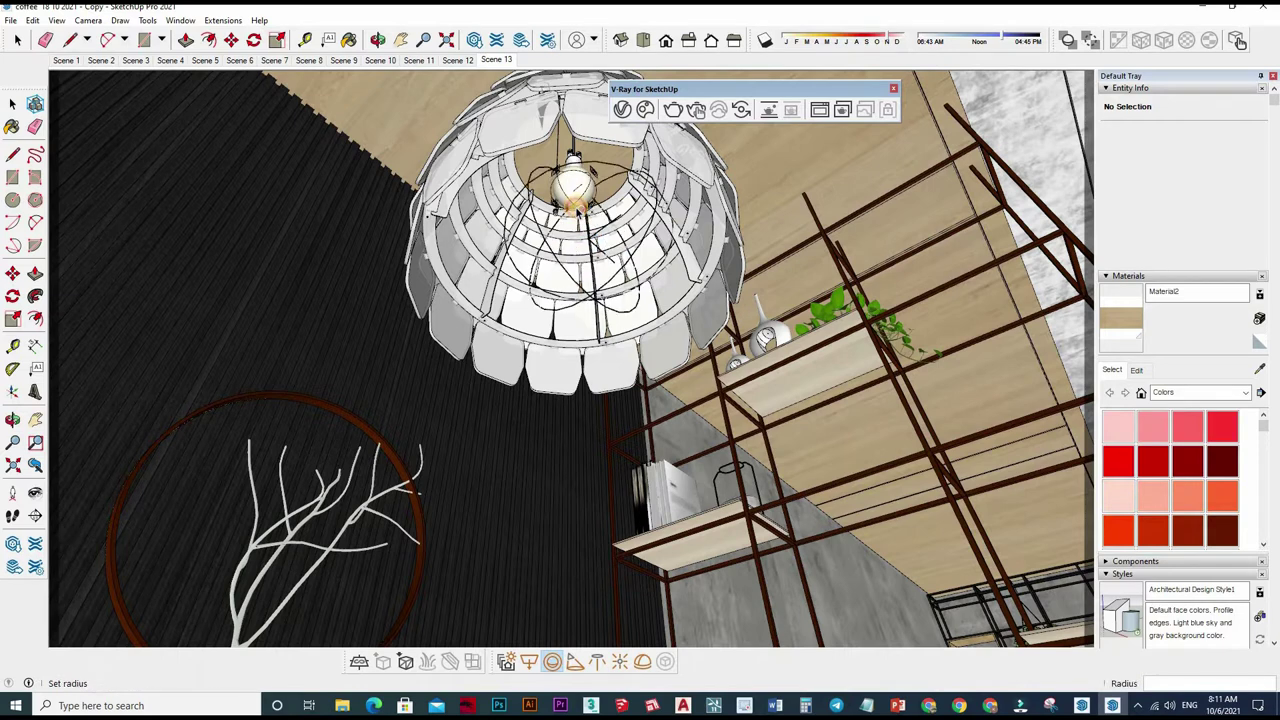
click(589, 238)
click(575, 195)
scroll(575, 195, up, 3)
middle_drag(575, 195, 598, 120)
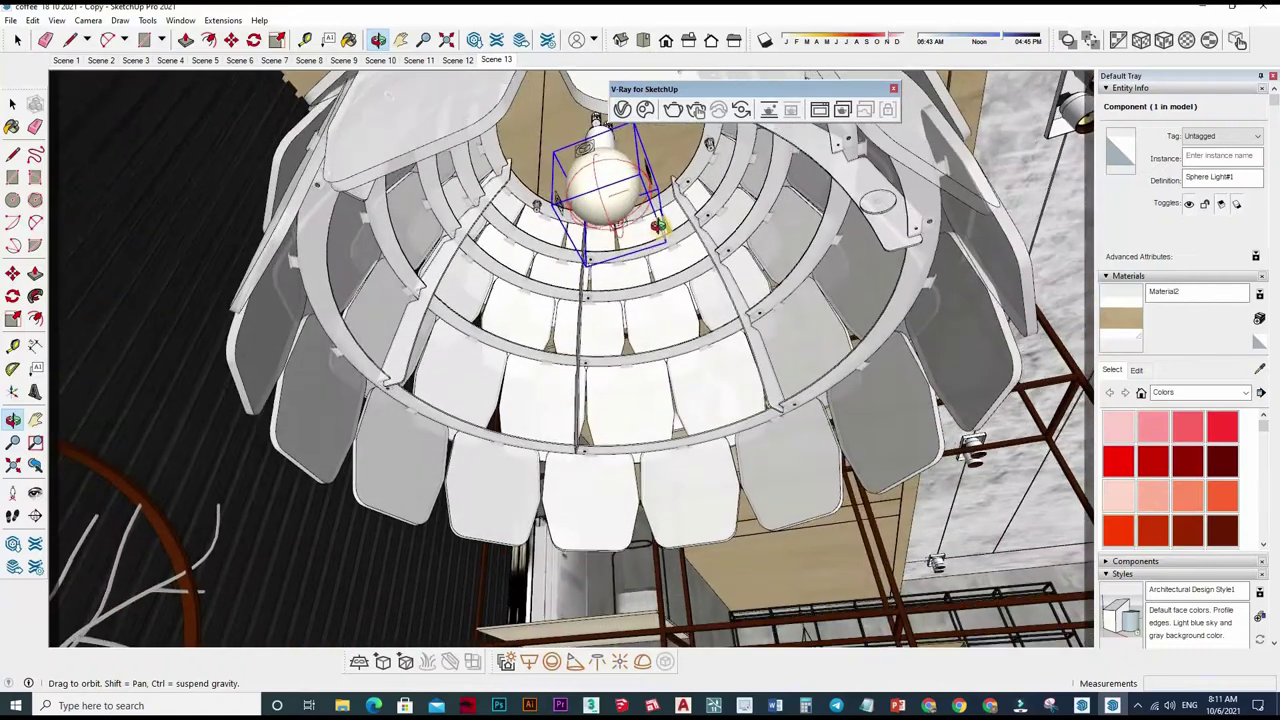
middle_drag(659, 225, 662, 232)
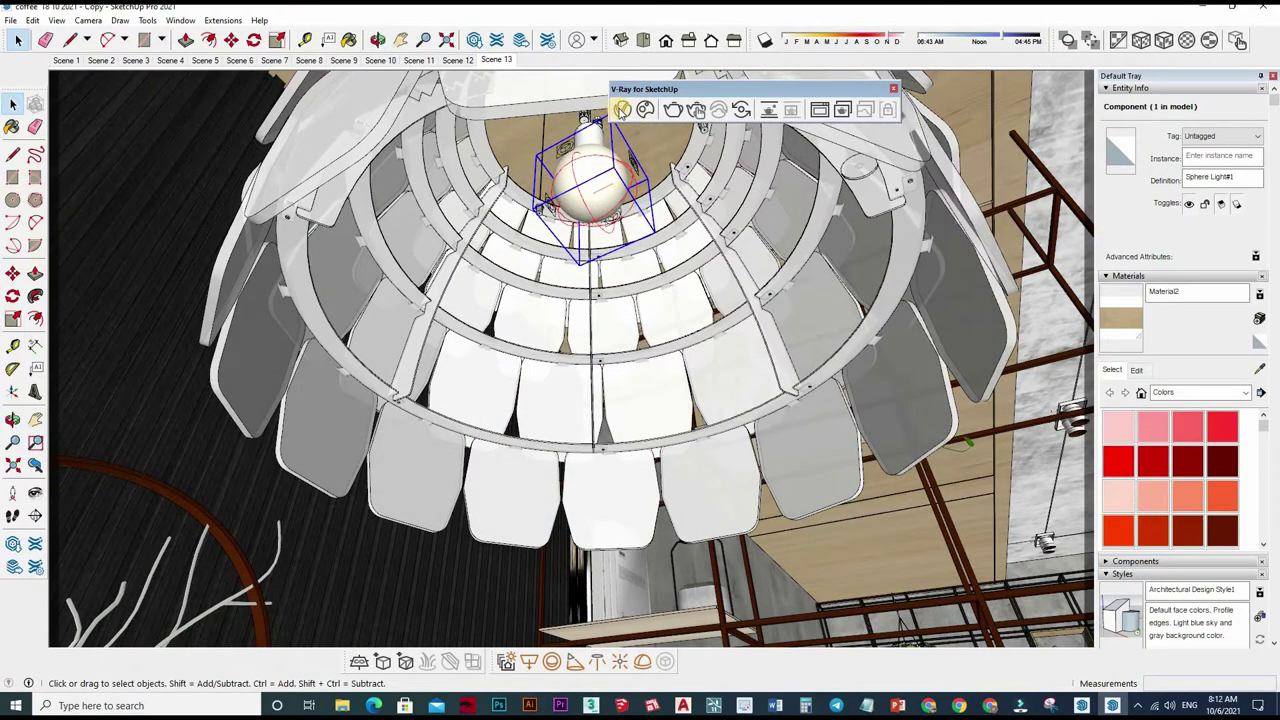
middle_drag(663, 266, 676, 446)
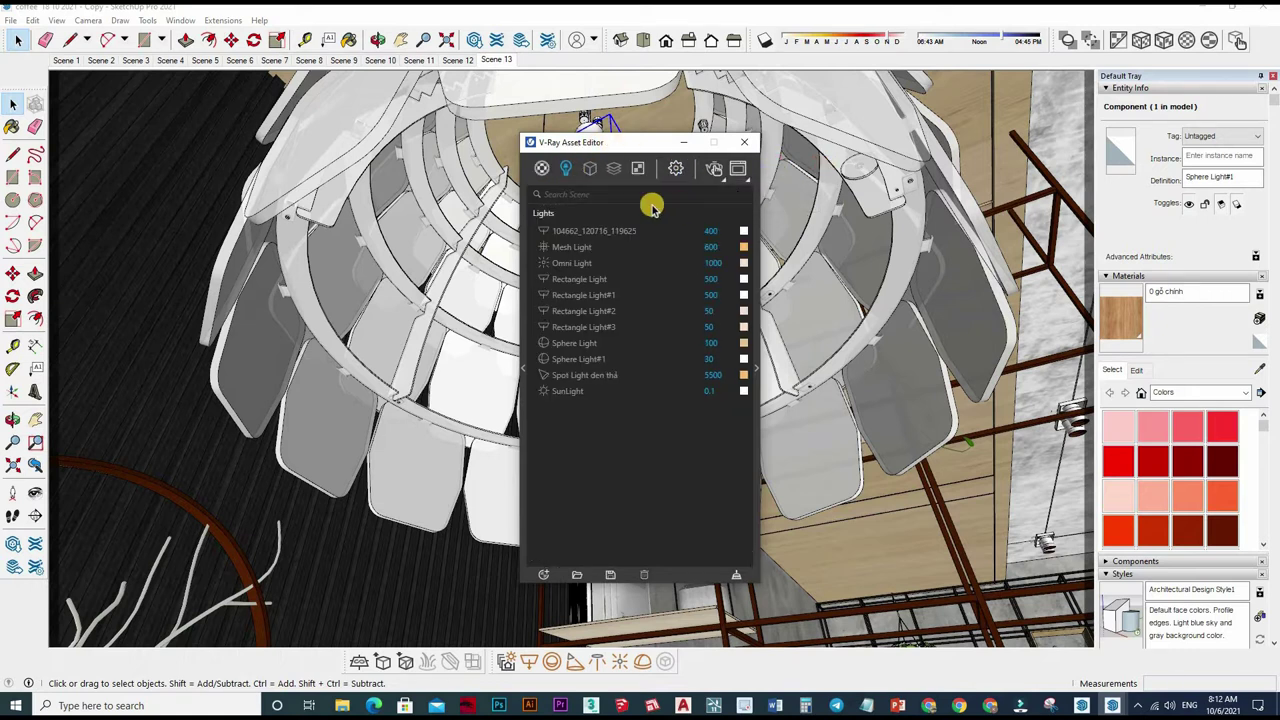
Set Sphere Light#1 to intensity 100 with a warm orange colour
drag(600, 142, 793, 167)
click(906, 384)
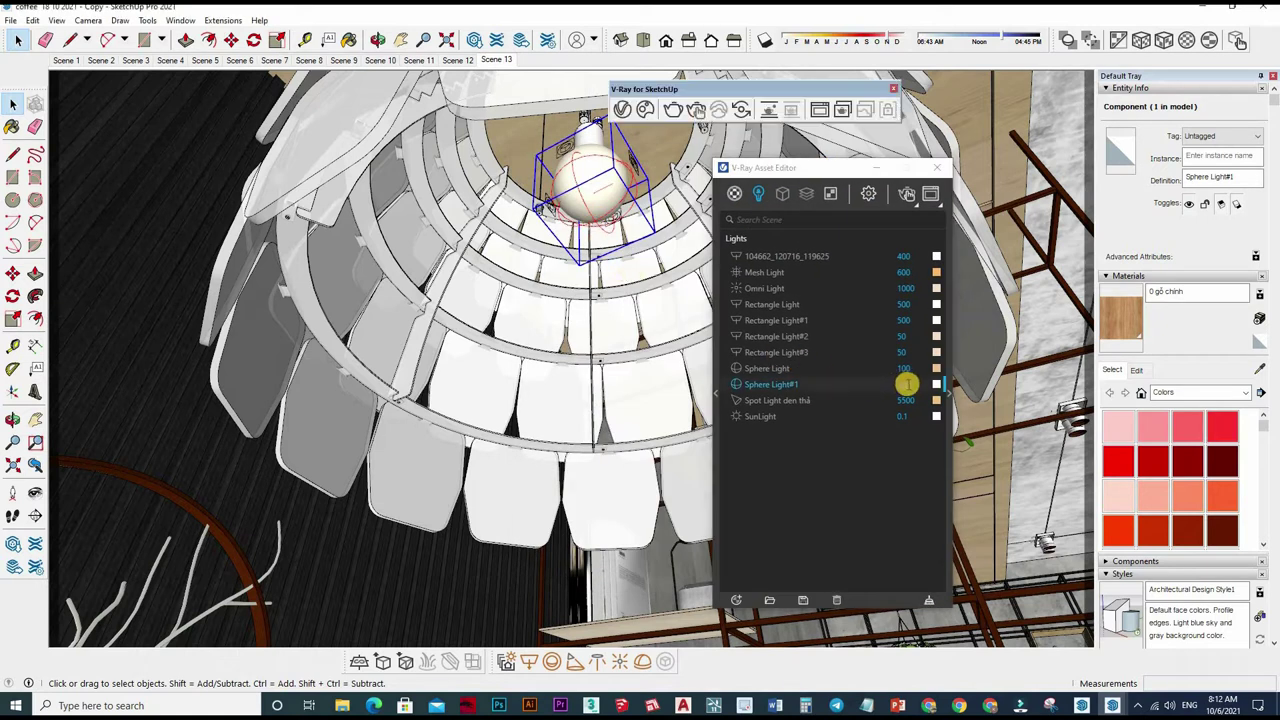
click(884, 389)
text(100)
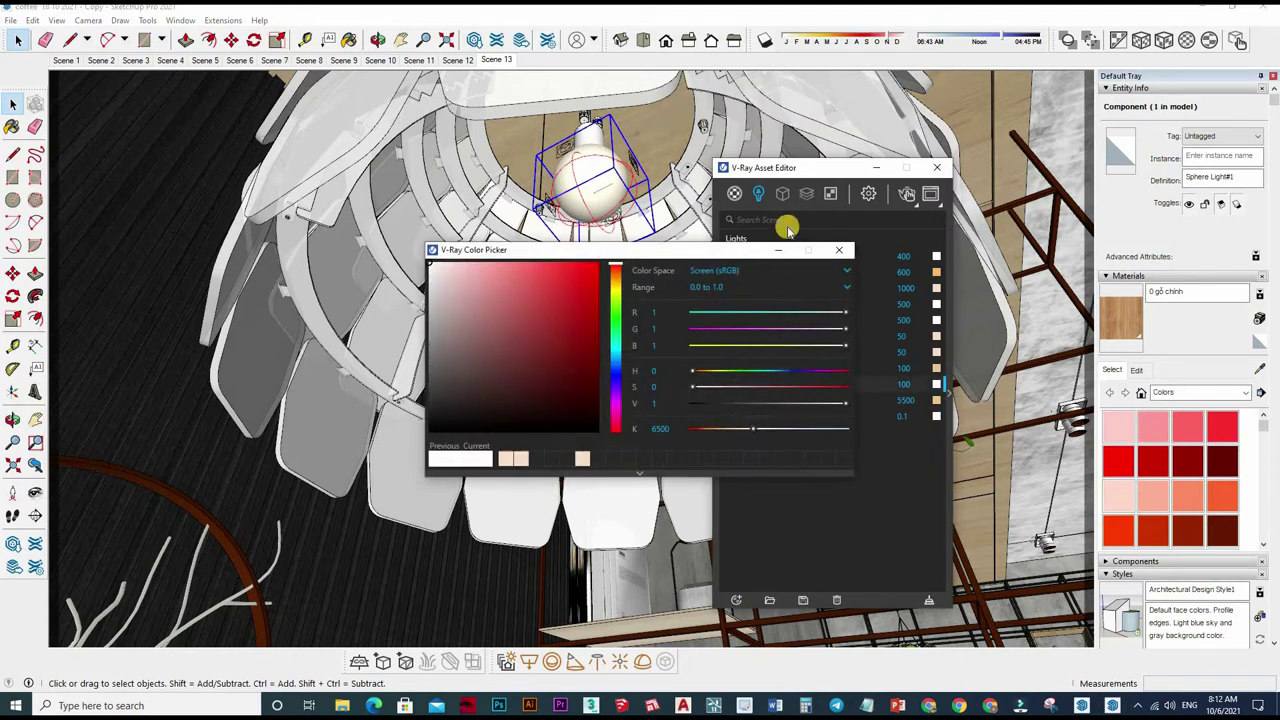
click(958, 402)
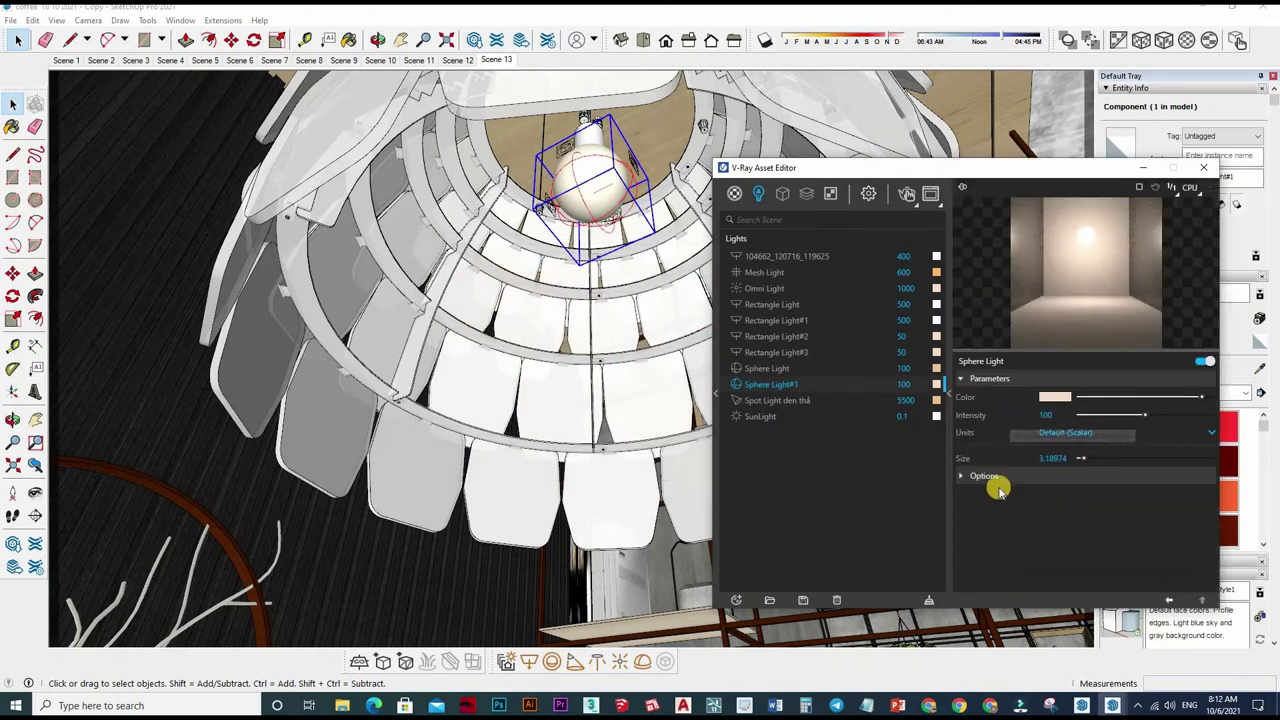
Uncheck Affect Specular for Sphere Light#1 and close the Asset Editor
click(1044, 486)
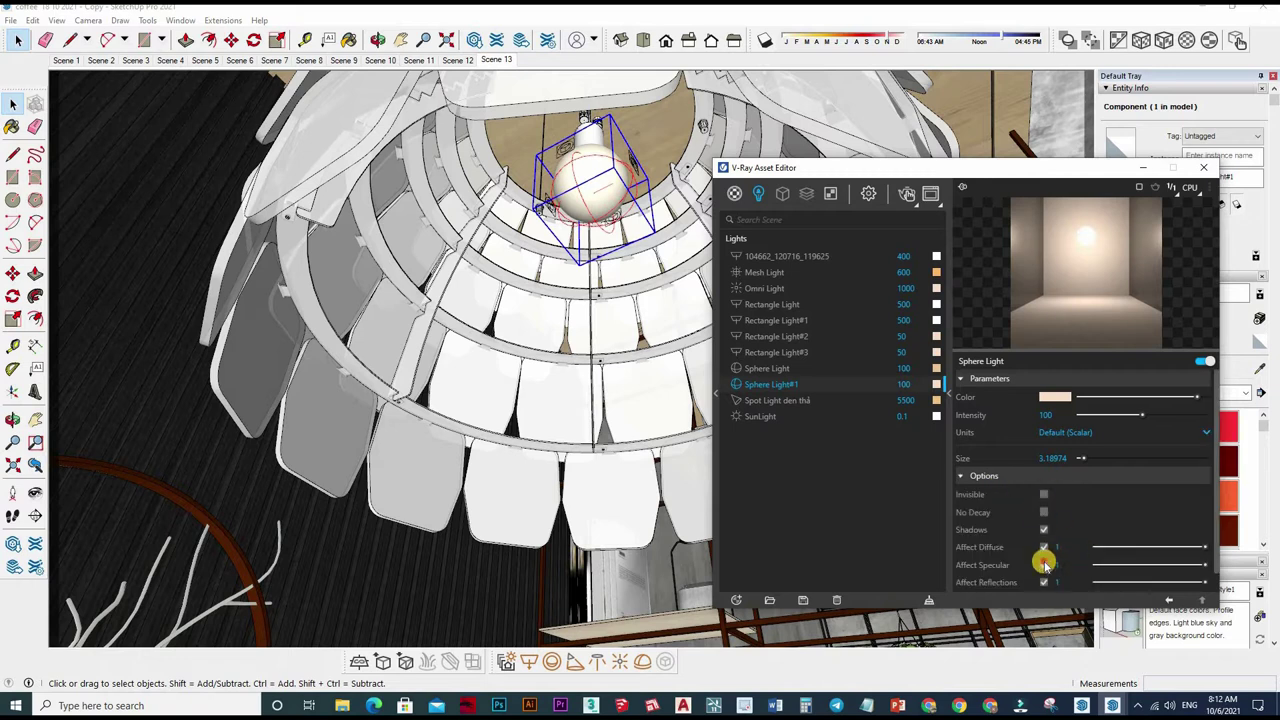
scroll(1044, 563, down, 1)
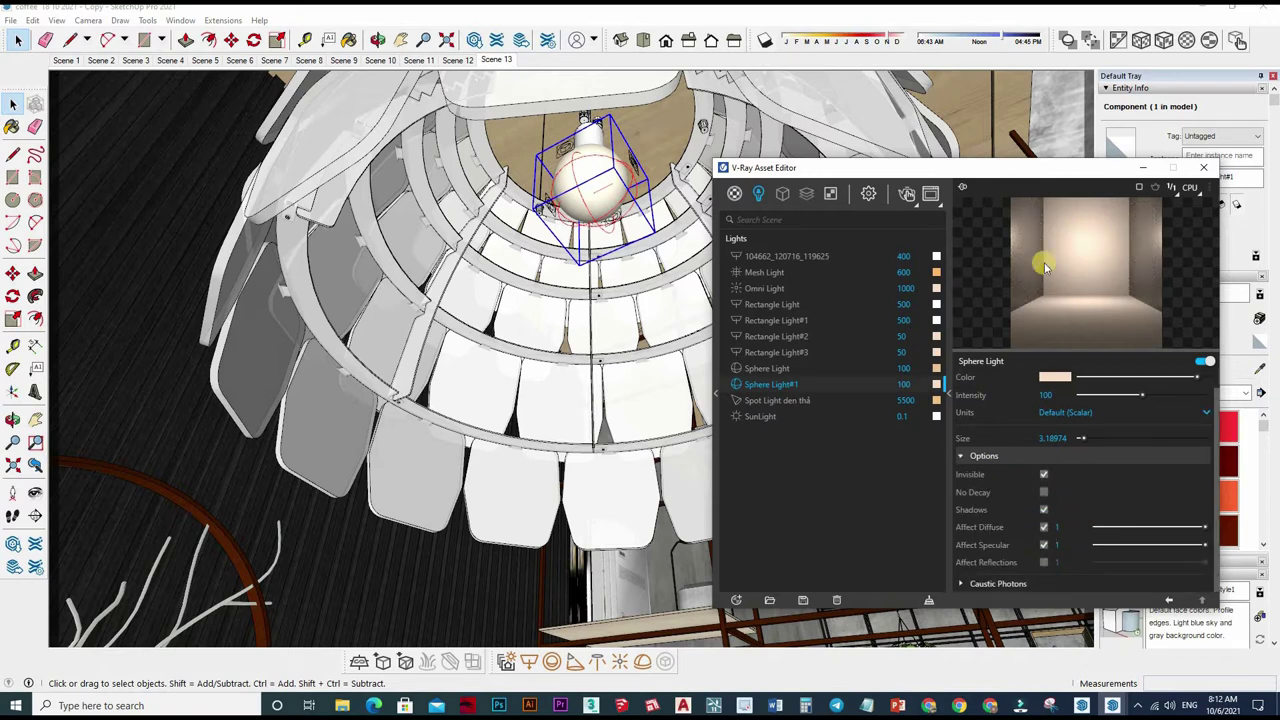
click(1087, 481)
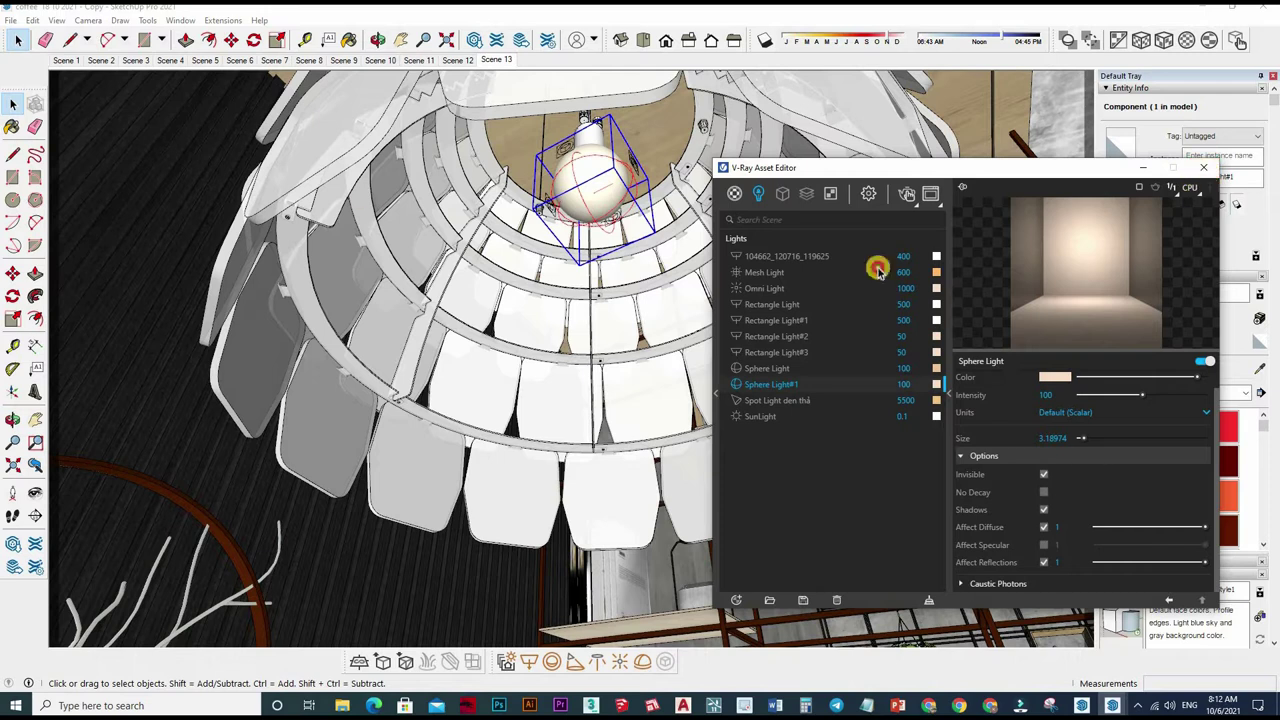
click(1203, 167)
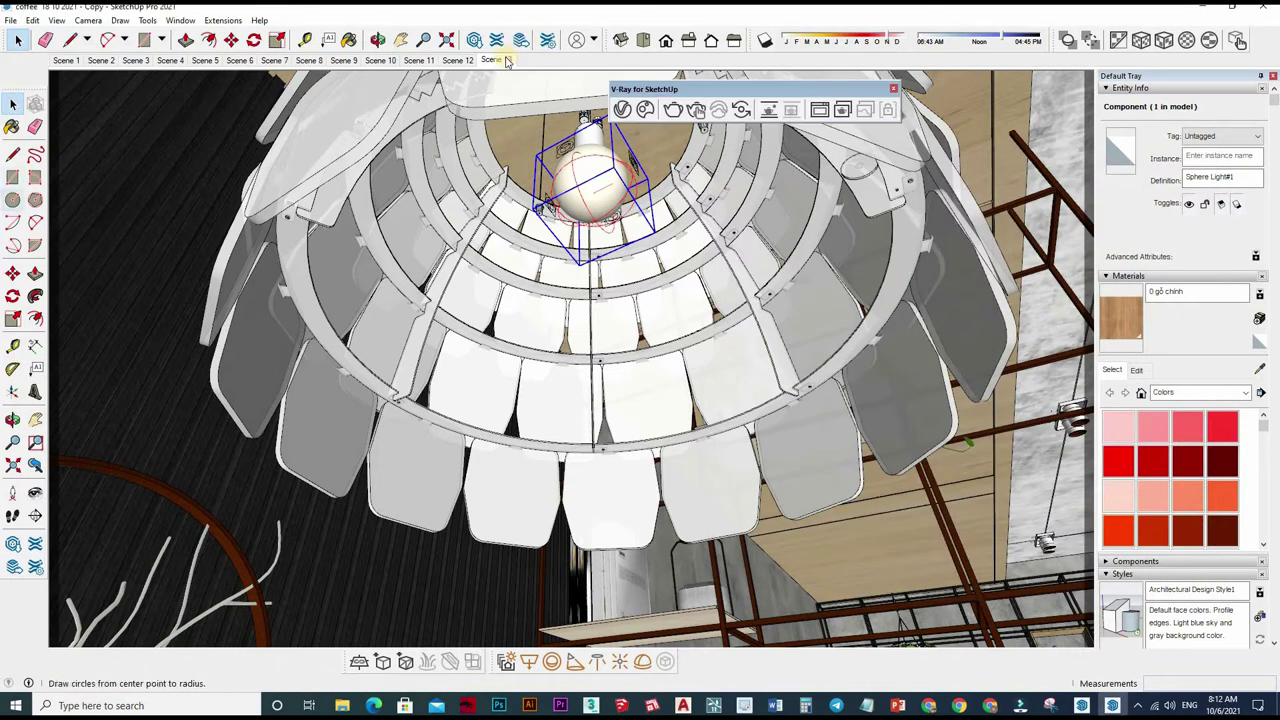
key(m)
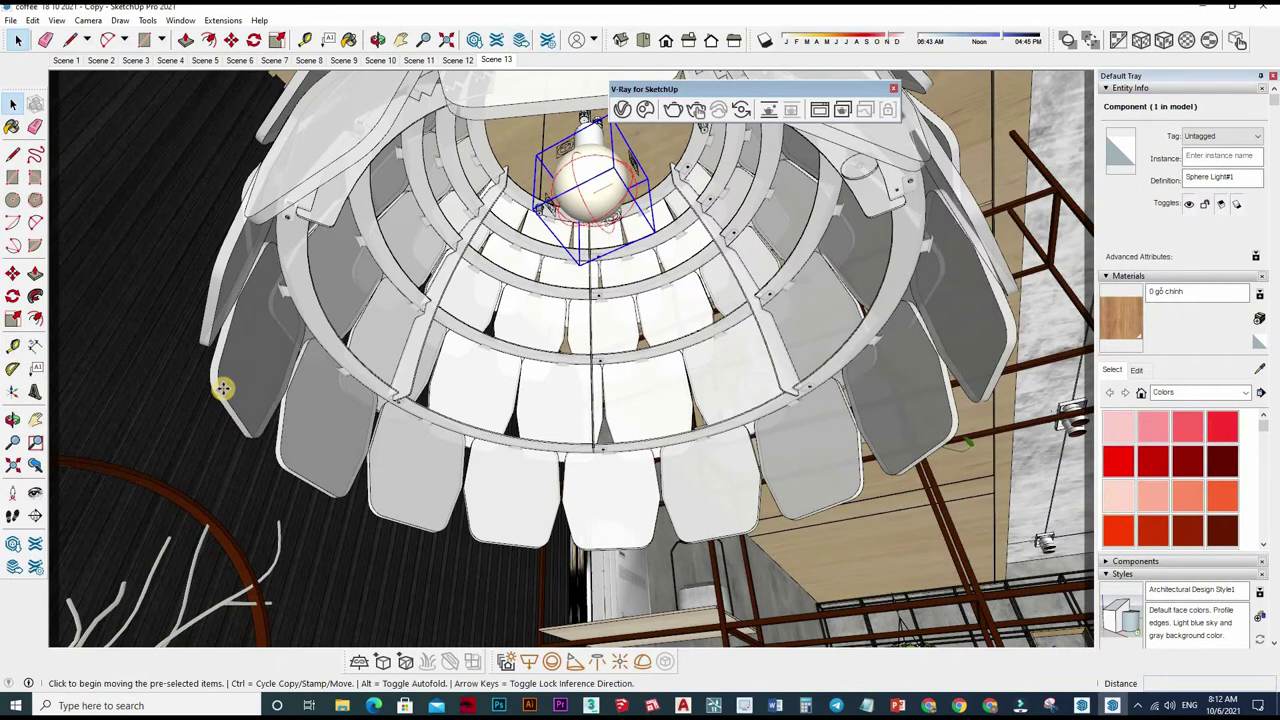
click(266, 351)
key(ctrl)
mouse_move(266, 351)
middle_down()
mouse_move(134, 392)
mouse_move(535, 83)
middle_up()
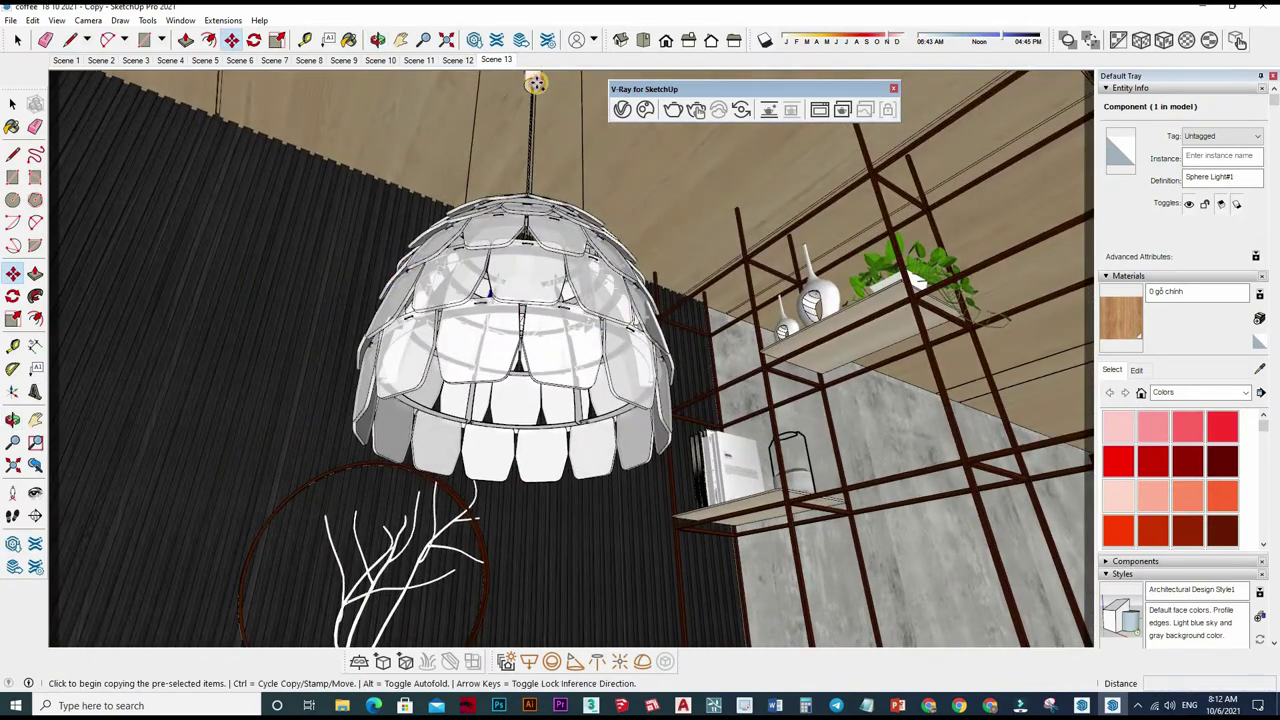
mouse_move(533, 83)
middle_down()
mouse_move(565, 398)
mouse_move(423, 417)
mouse_move(469, 463)
middle_up()
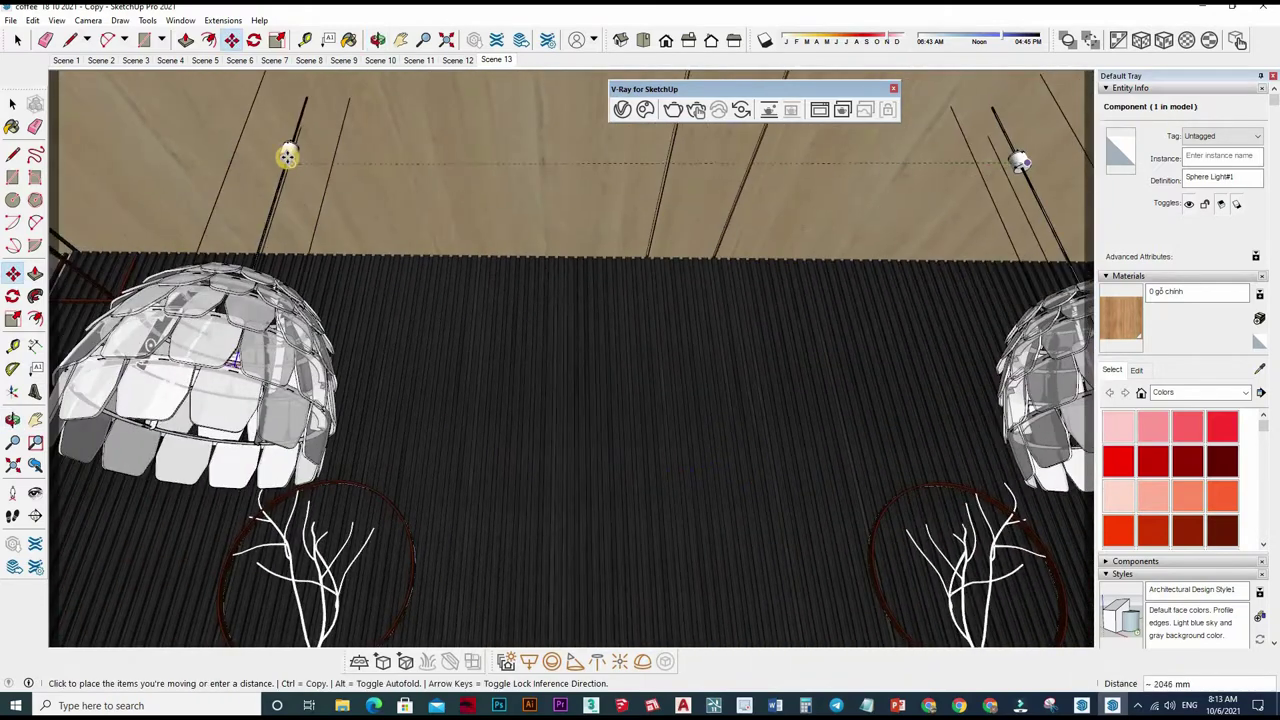
key(space)
mouse_move(394, 260)
middle_down()
mouse_move(406, 151)
mouse_move(432, 287)
mouse_move(587, 156)
mouse_move(565, 210)
middle_up()
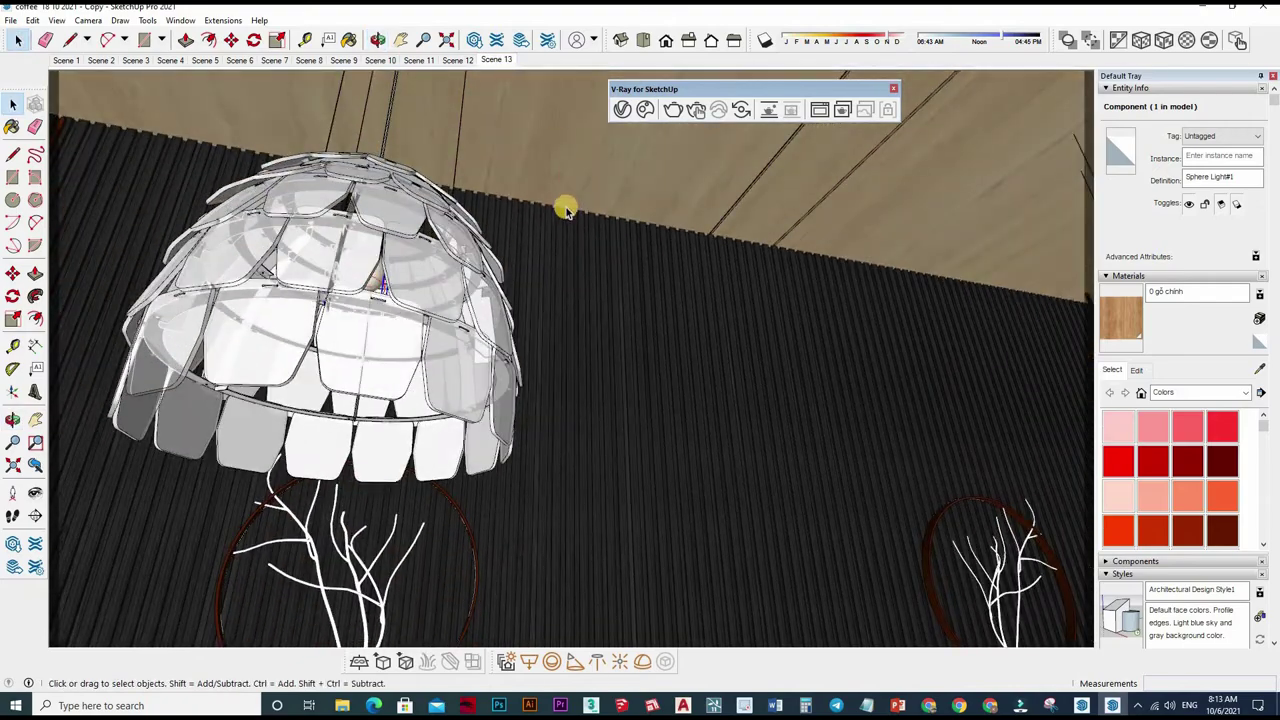
key(Page_Down)
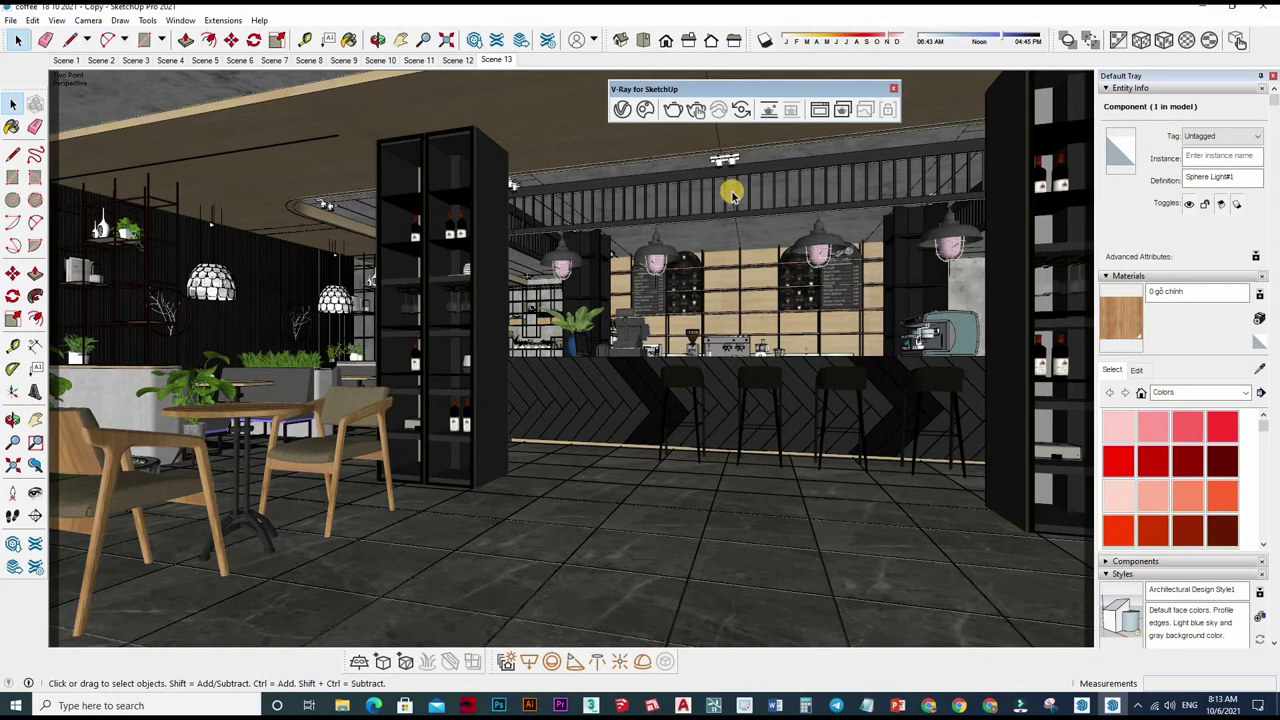
Zoom to the twin ceiling spotlight and enter its right spotlight group
scroll(732, 195, up, 5)
scroll(709, 263, up, 5)
mouse_move(709, 263)
middle_down()
mouse_move(718, 245)
mouse_move(727, 257)
middle_up()
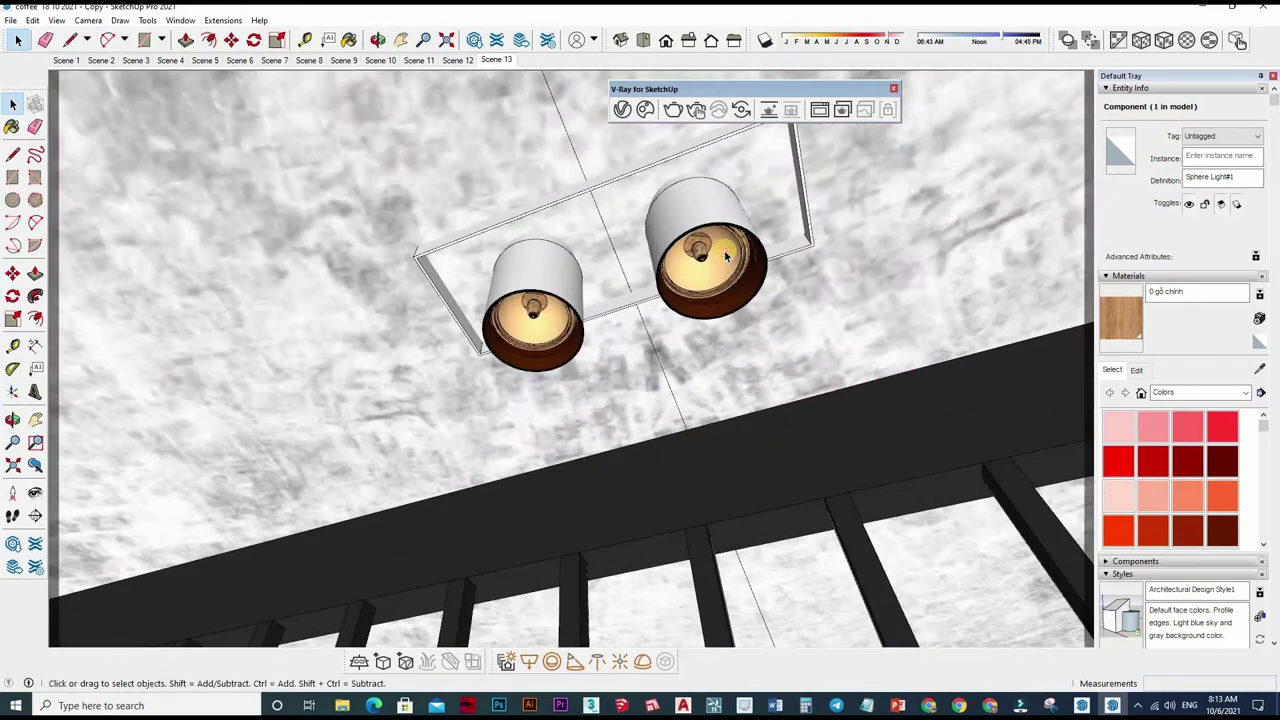
double_click(727, 257)
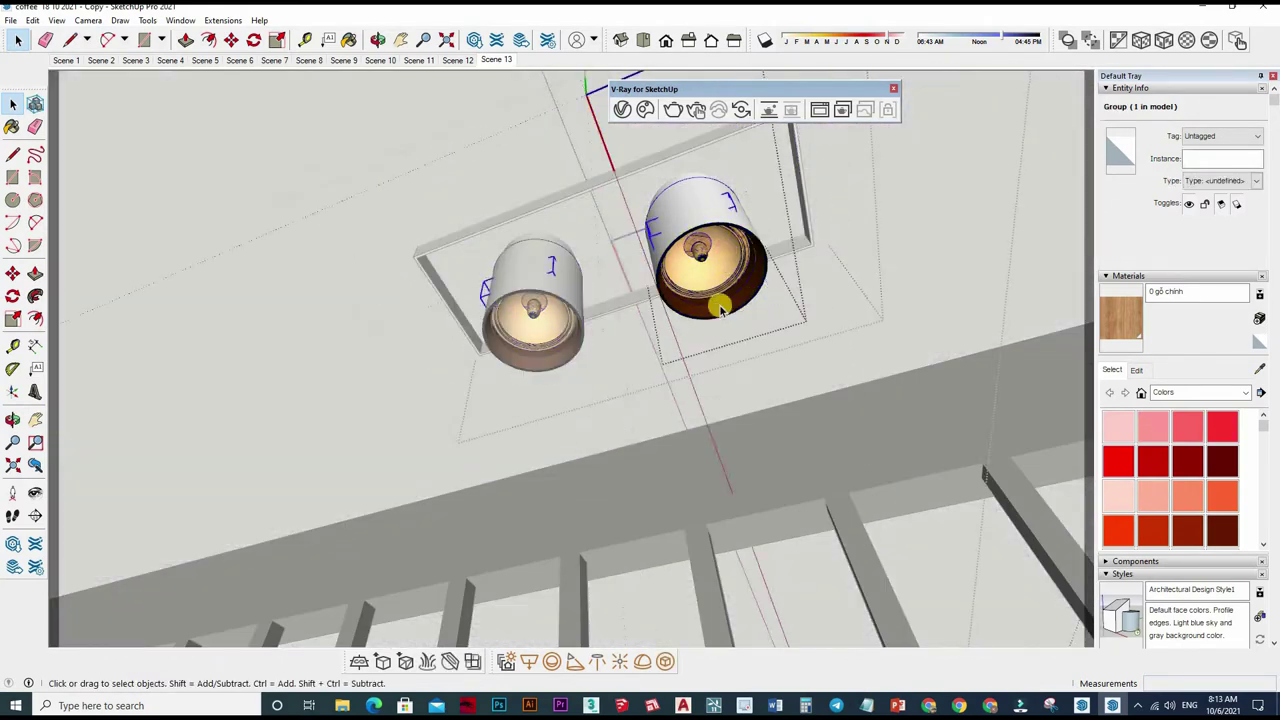
triple_click(718, 306)
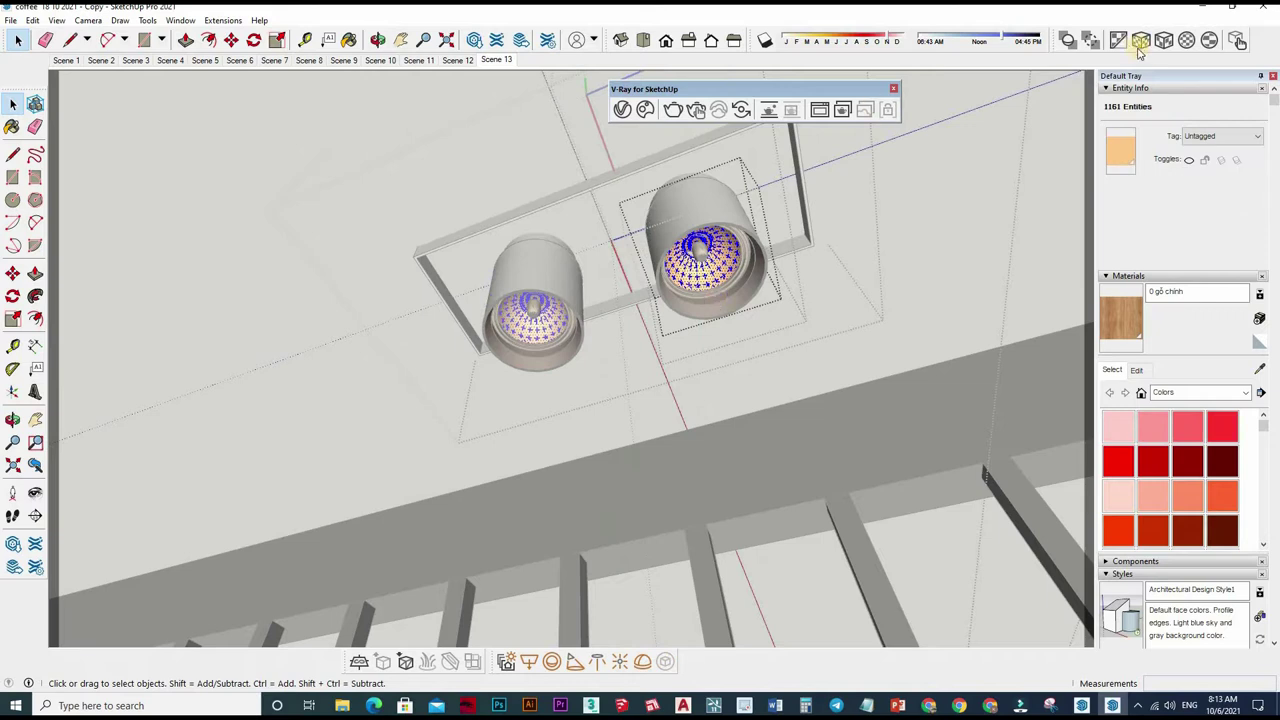
Start the V-Ray IES Light tool and load 1.IES from the IES LIGHT ies folder
click(597, 661)
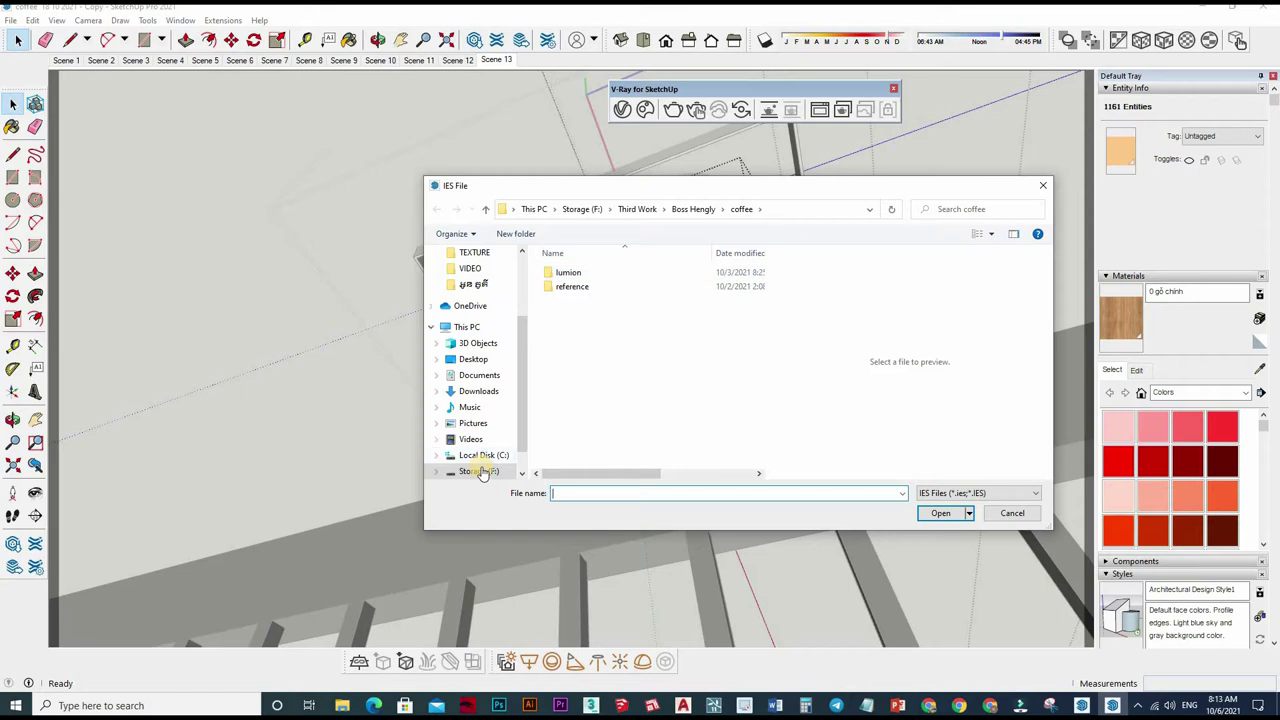
key(alt+Up)
key(alt+Up)
key(alt+Up)
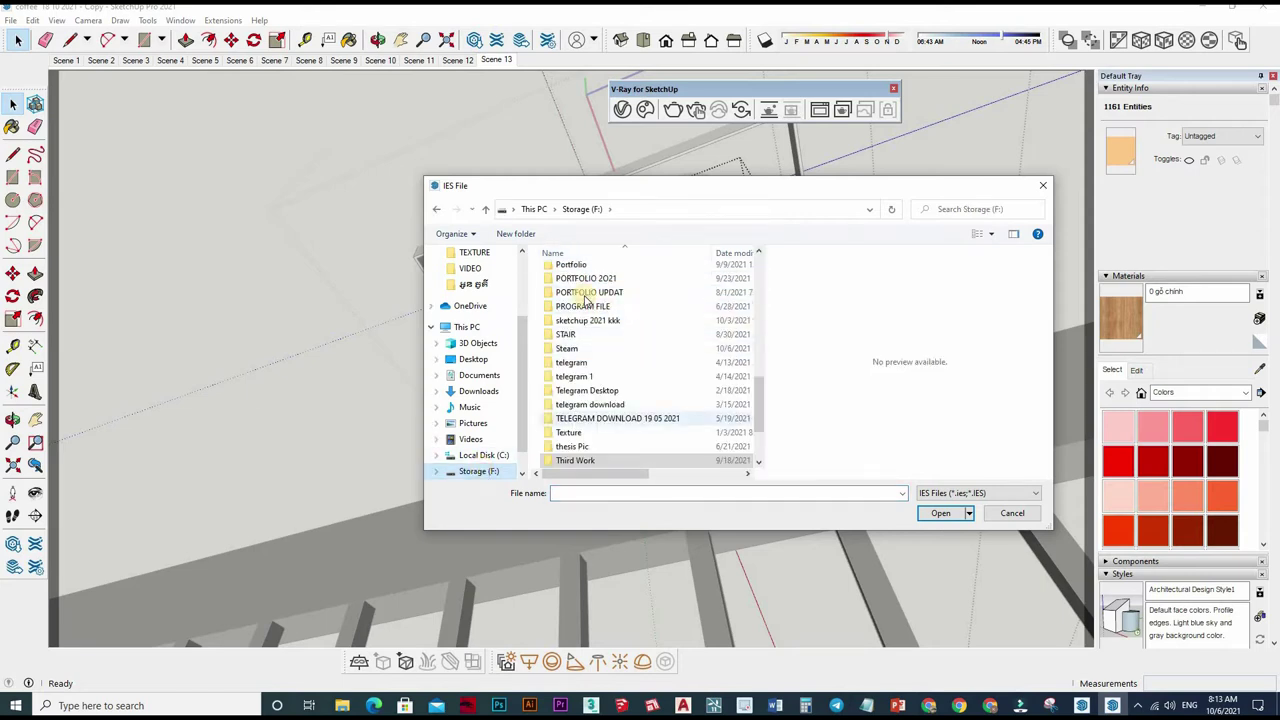
scroll(600, 320, up, 10)
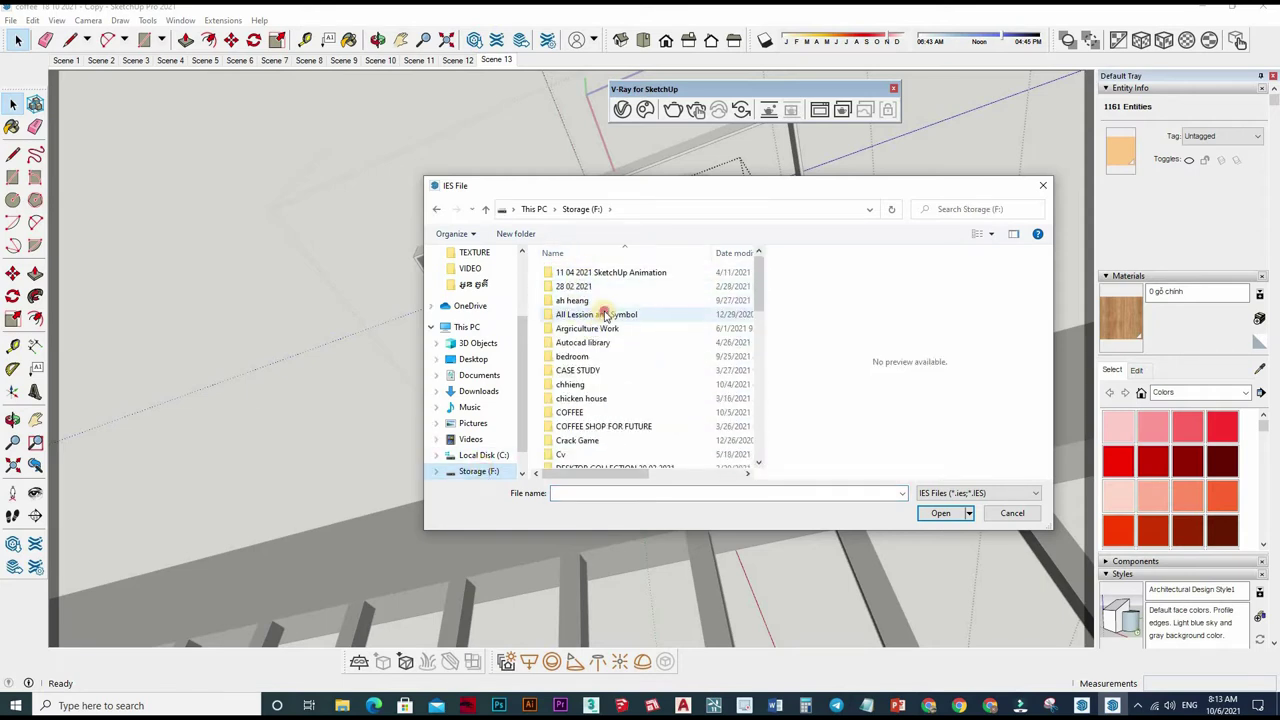
double_click(600, 314)
scroll(585, 458, down, 1)
click(566, 432)
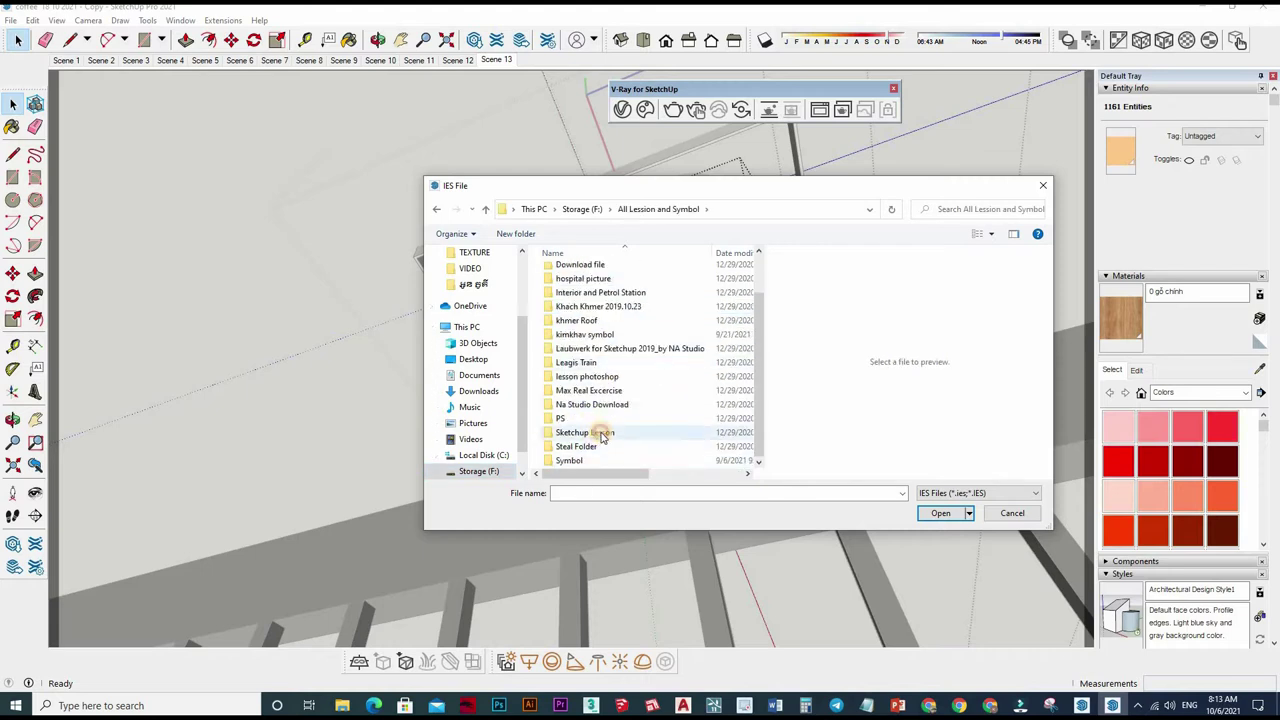
key(Return)
key(End)
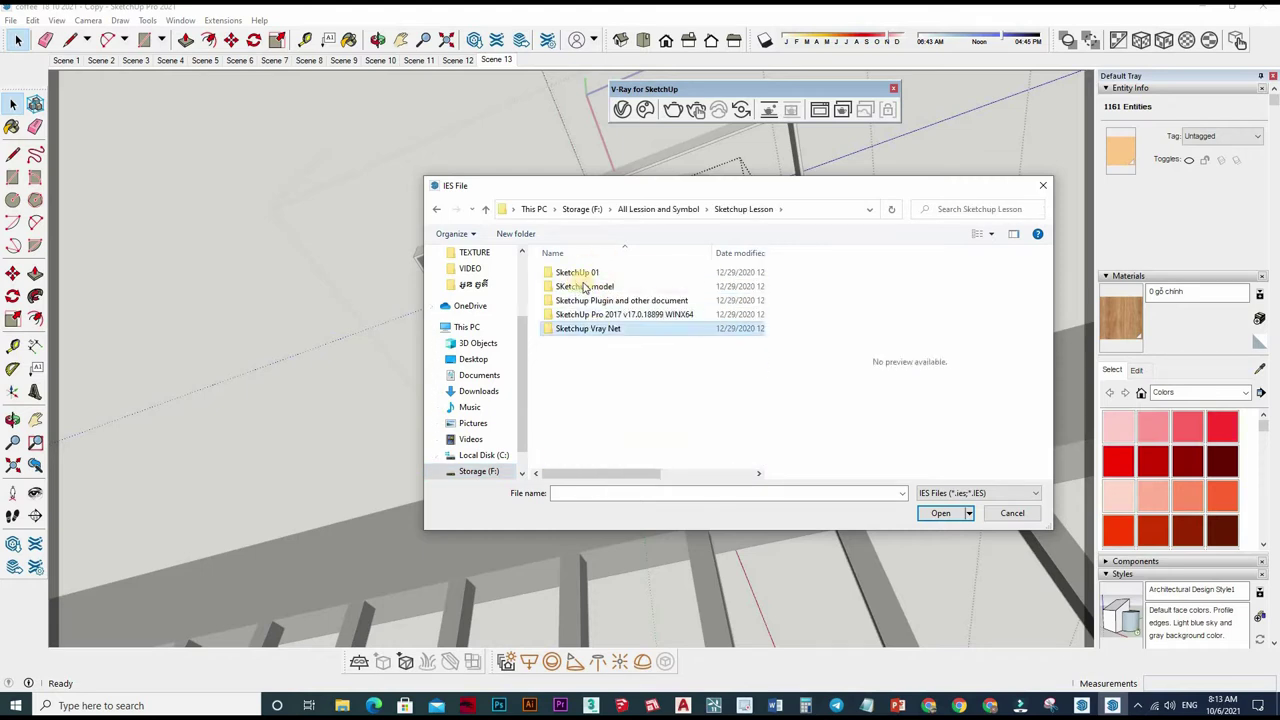
key(Return)
double_click(571, 280)
click(571, 280)
click(940, 513)
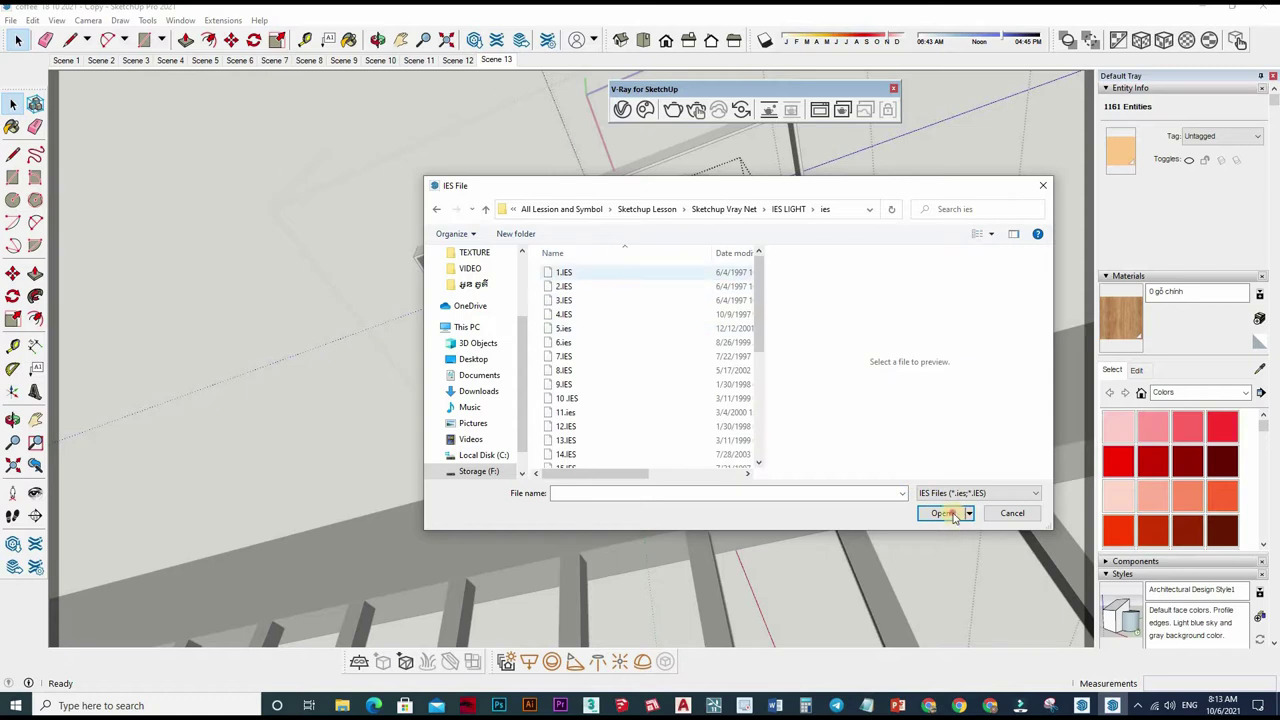
click(698, 273)
double_click(705, 270)
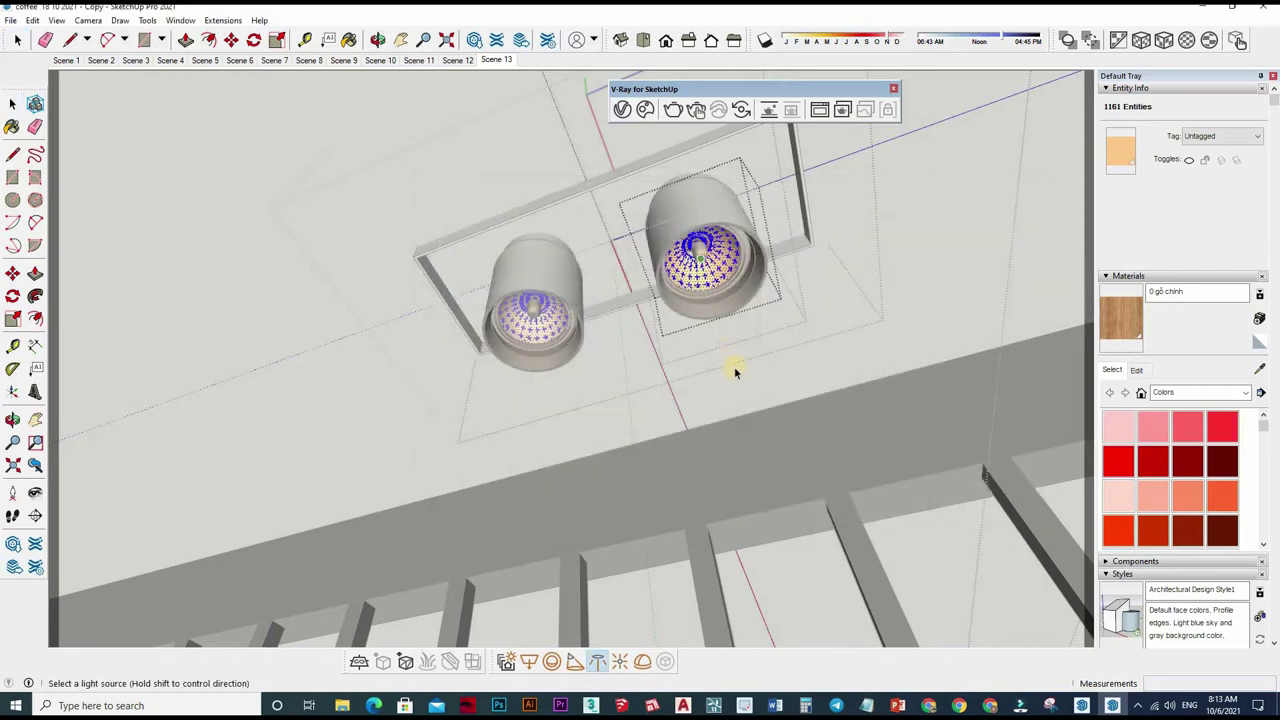
Place the IES light in the spotlight and set its intensity to 5000
click(735, 363)
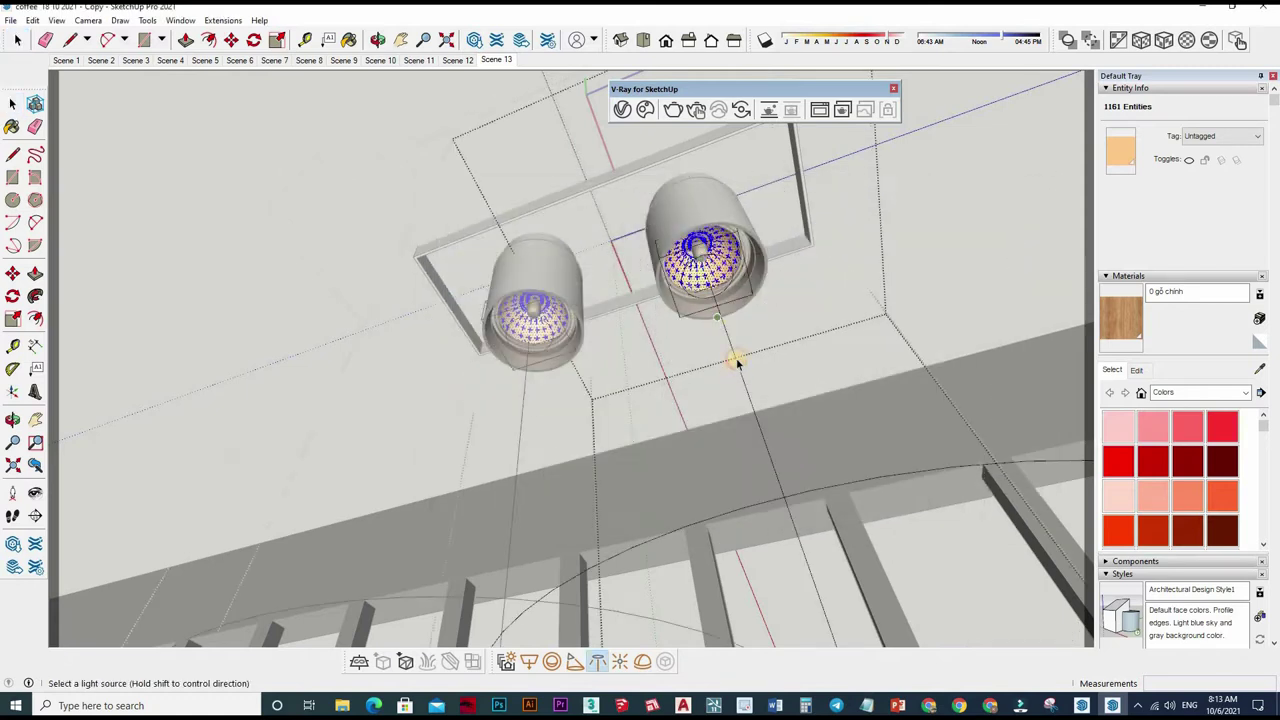
click(622, 112)
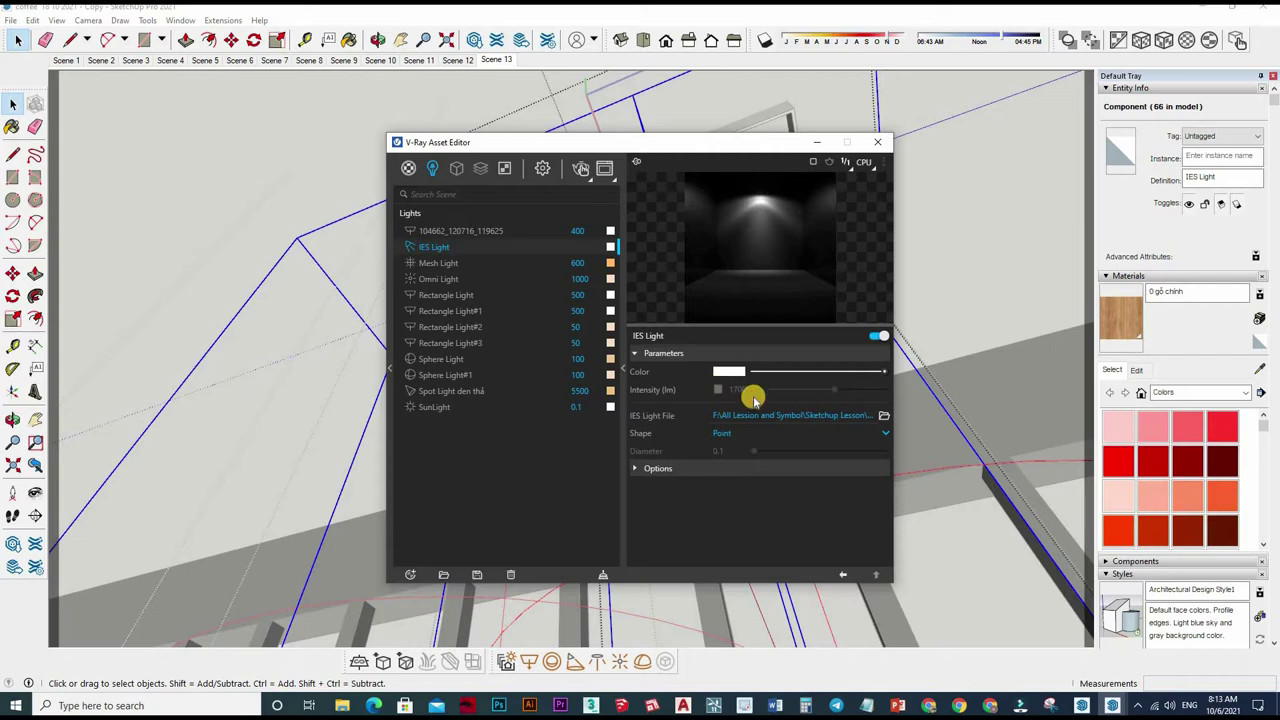
click(723, 395)
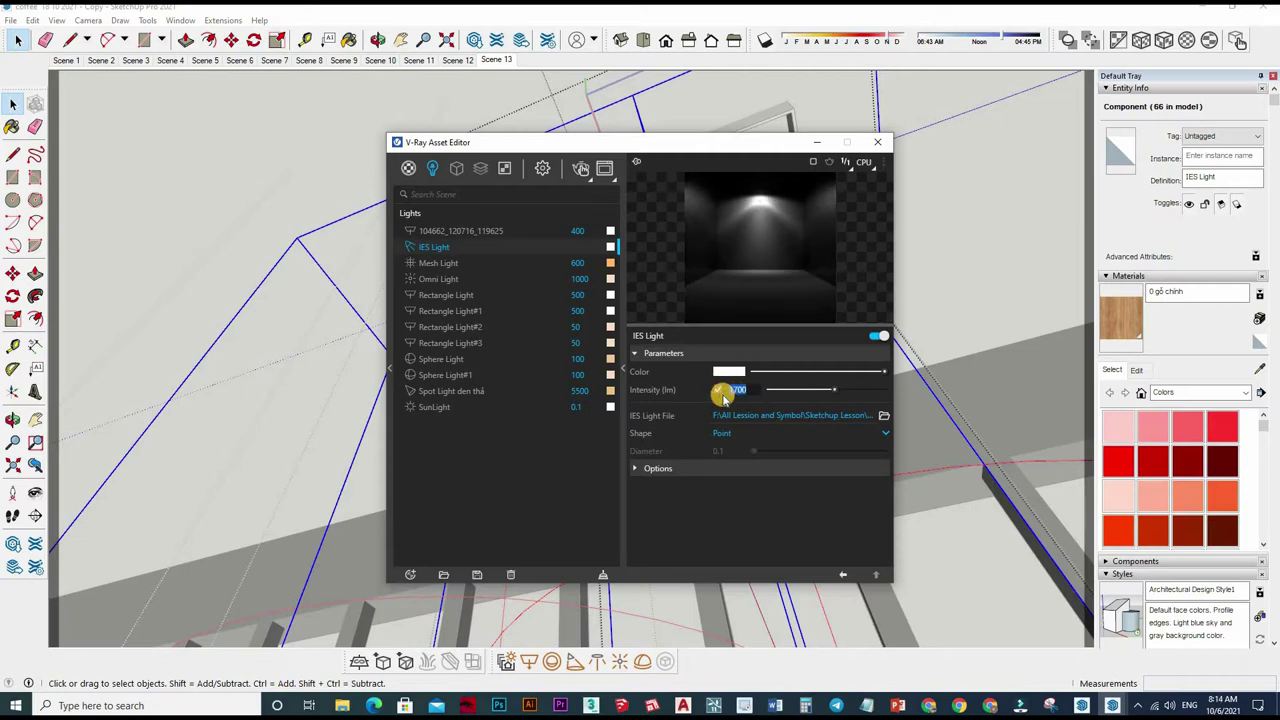
text(5000)
key(Return)
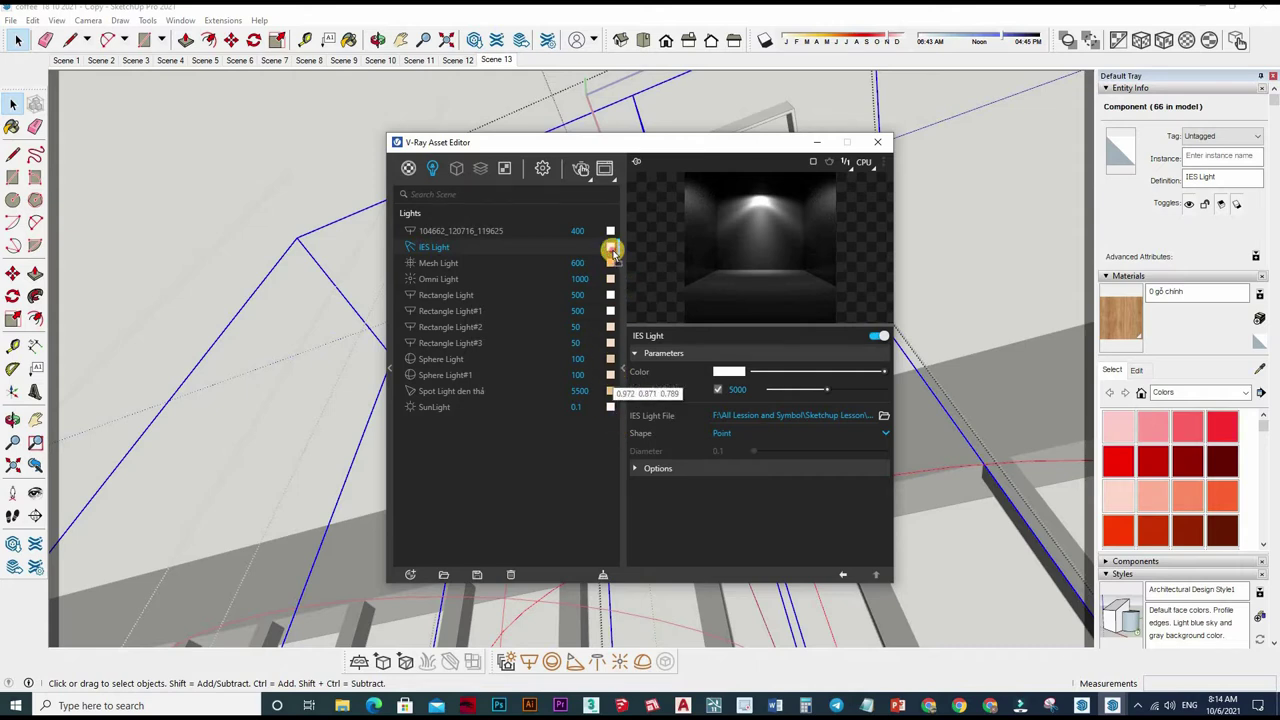
Switch off the IES light's specular contribution while keeping diffuse on
click(720, 469)
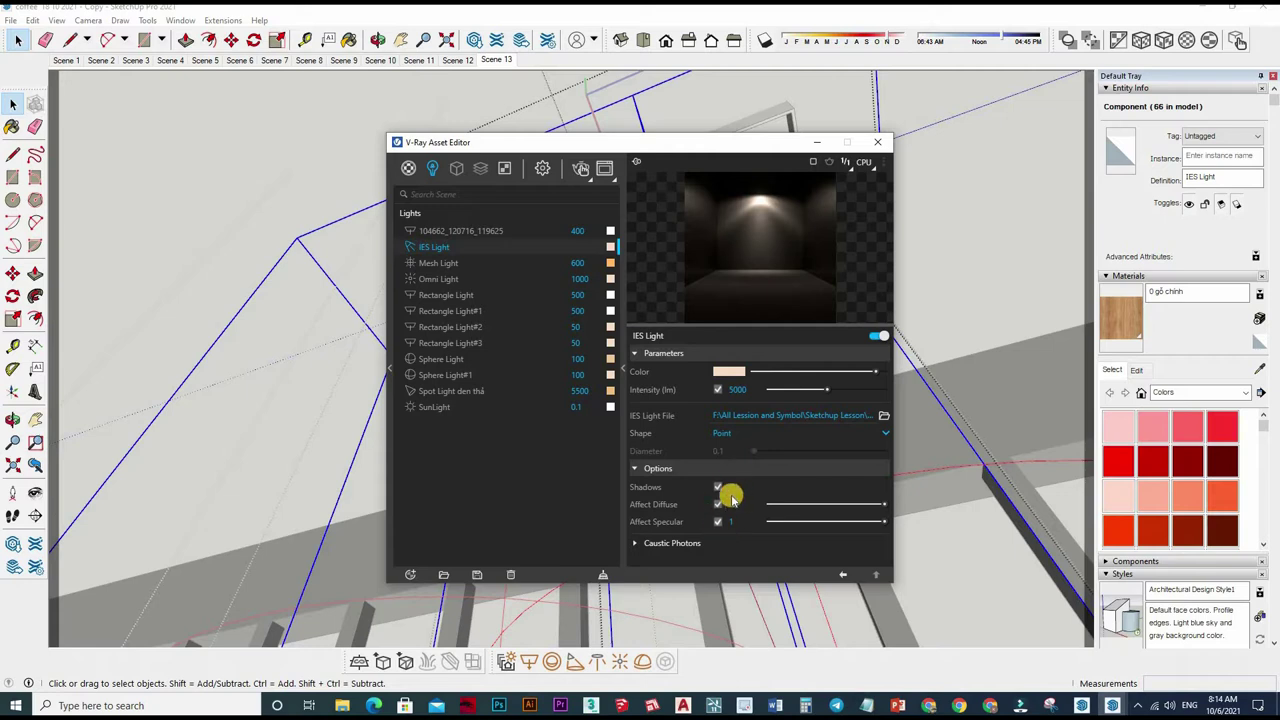
click(718, 504)
click(716, 522)
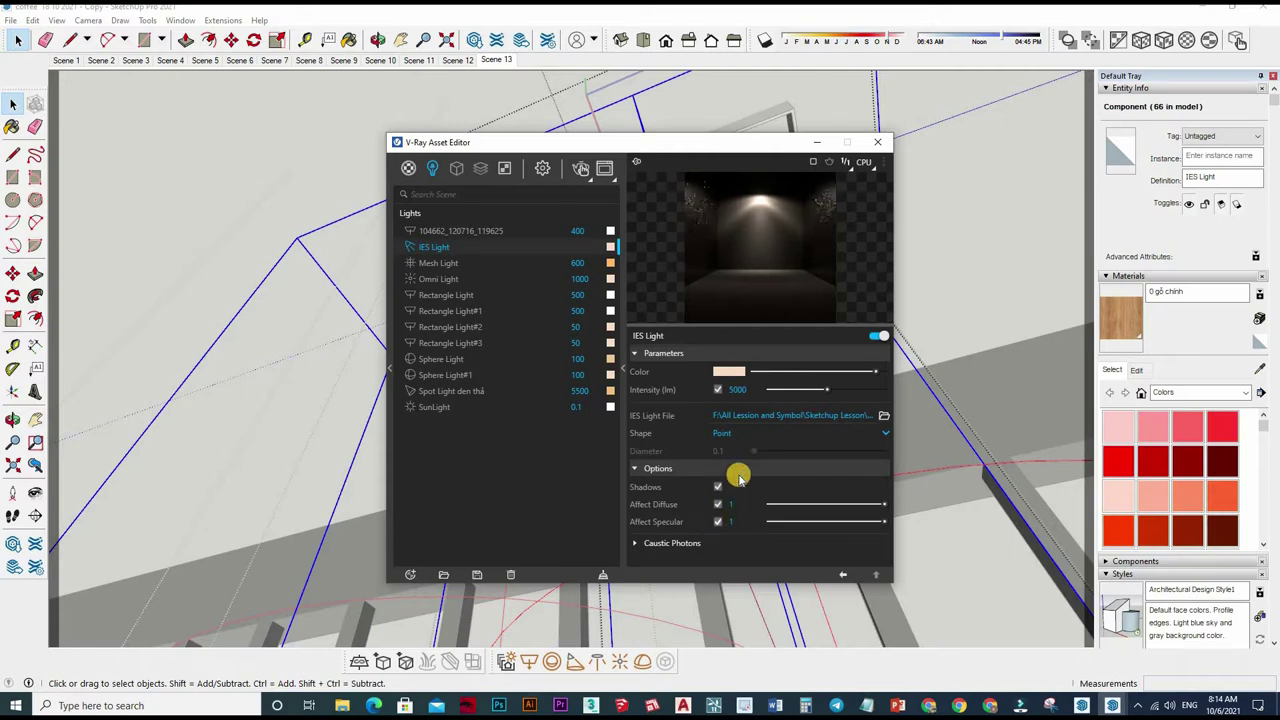
click(718, 486)
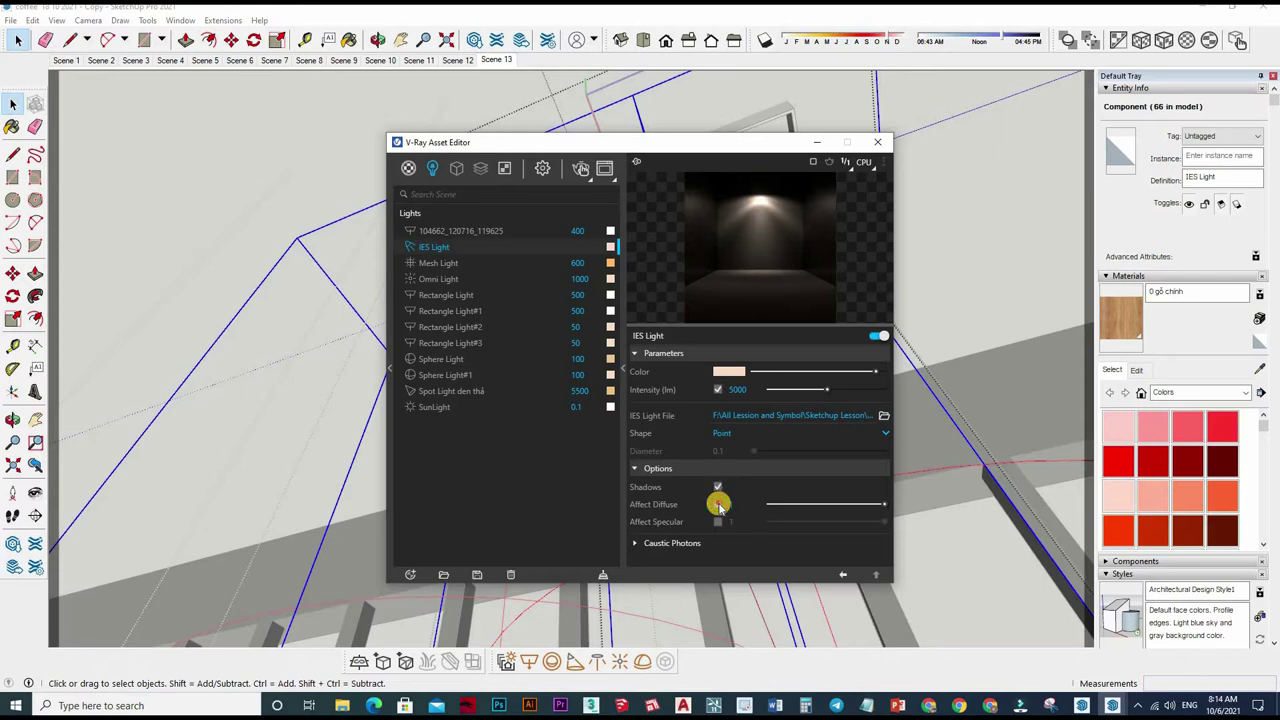
click(718, 504)
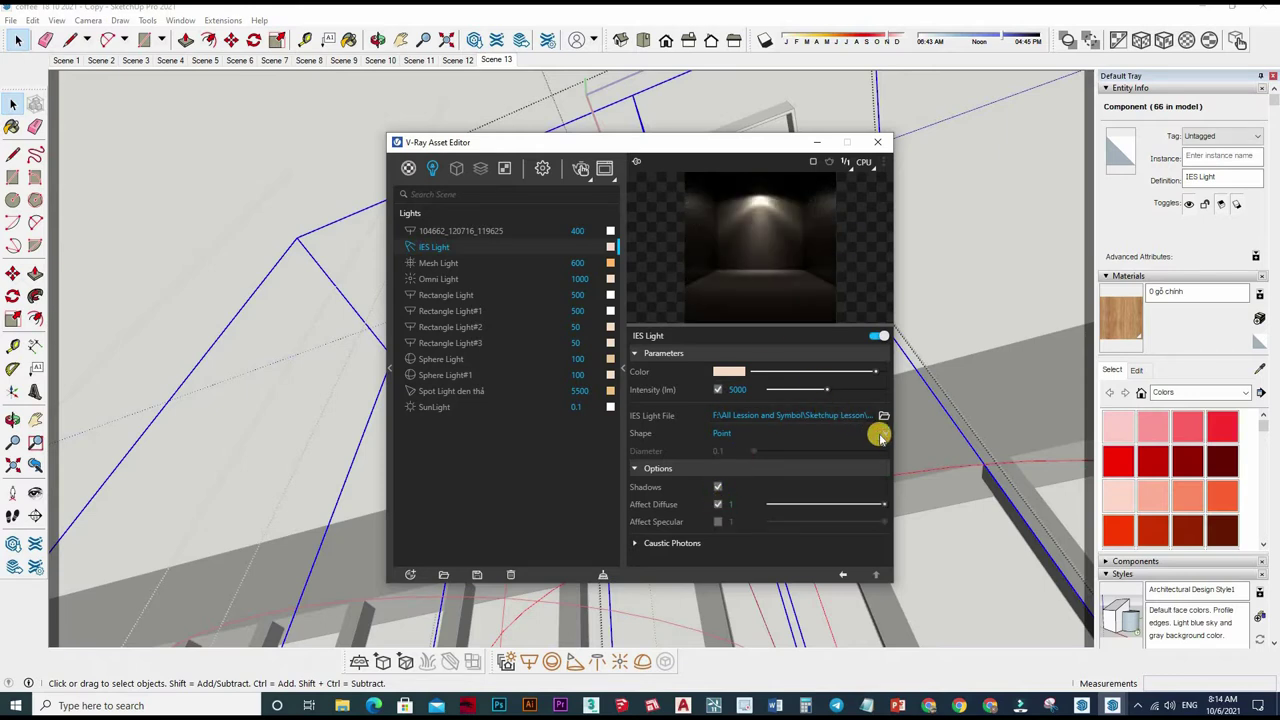
Try sphere, circle and IES emitter shapes, keep Point, and close the editor
click(879, 437)
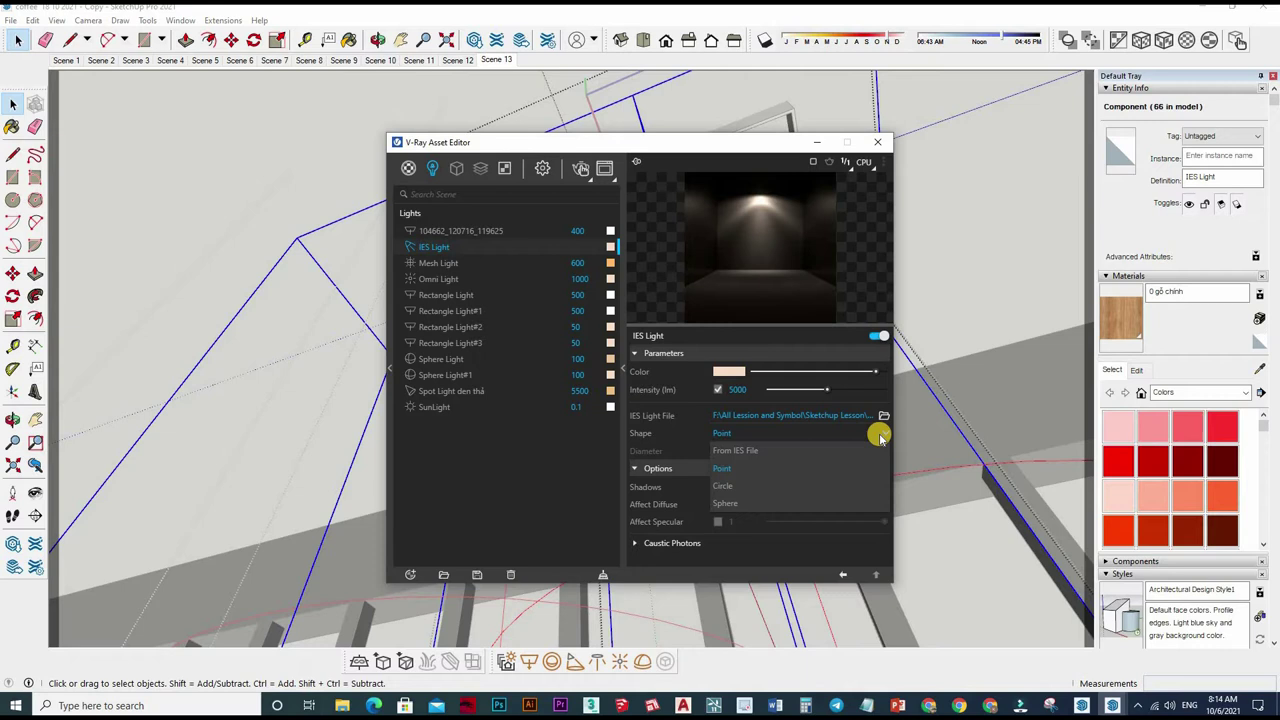
click(730, 504)
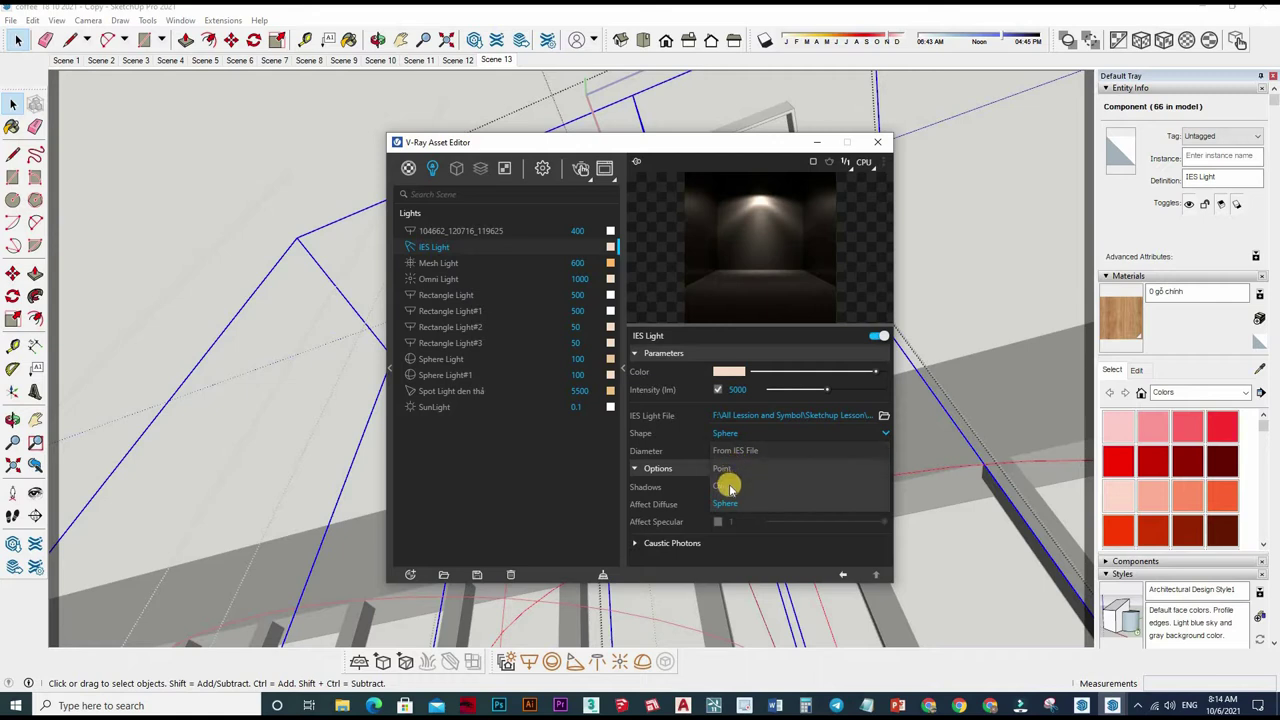
click(724, 486)
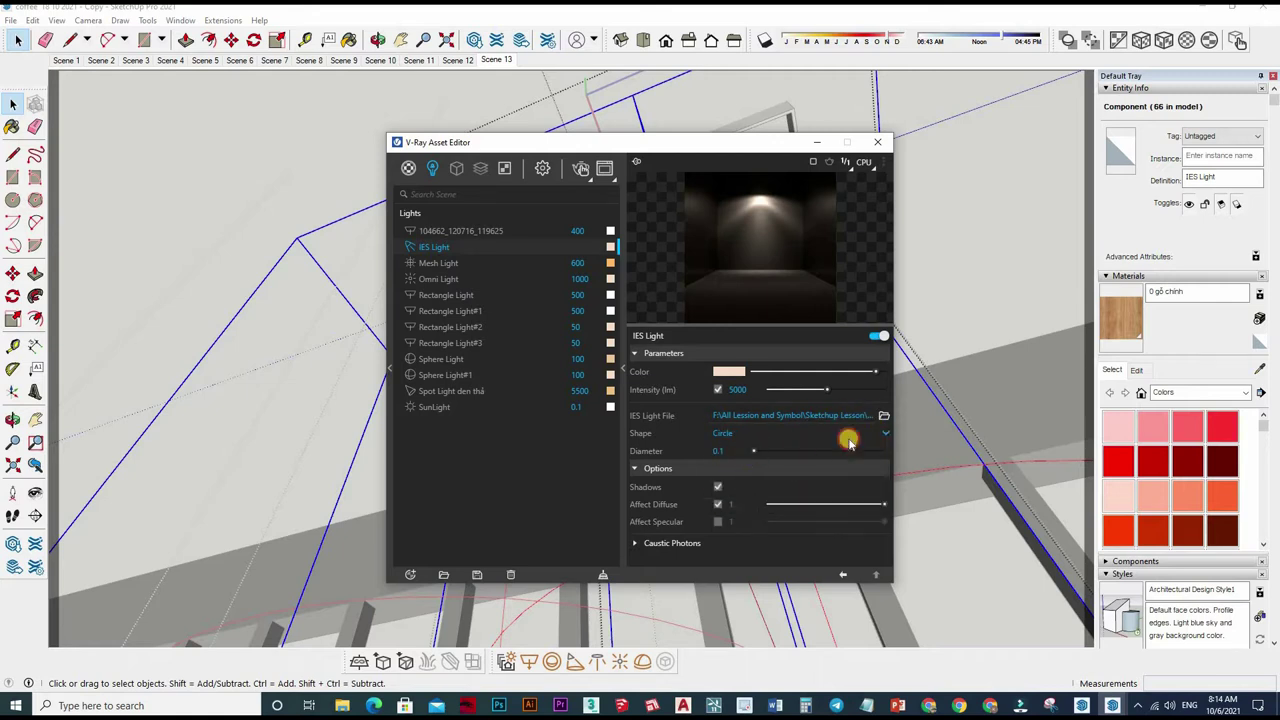
click(846, 434)
click(850, 450)
click(733, 462)
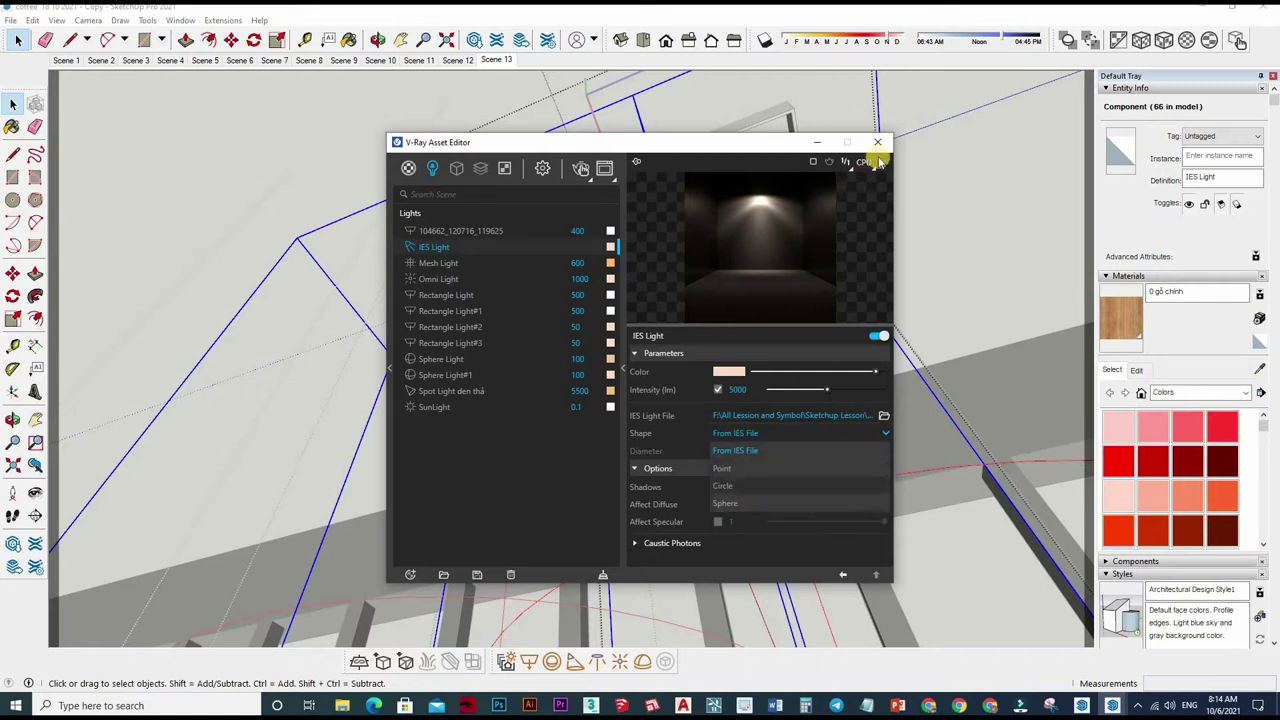
click(786, 295)
click(9, 106)
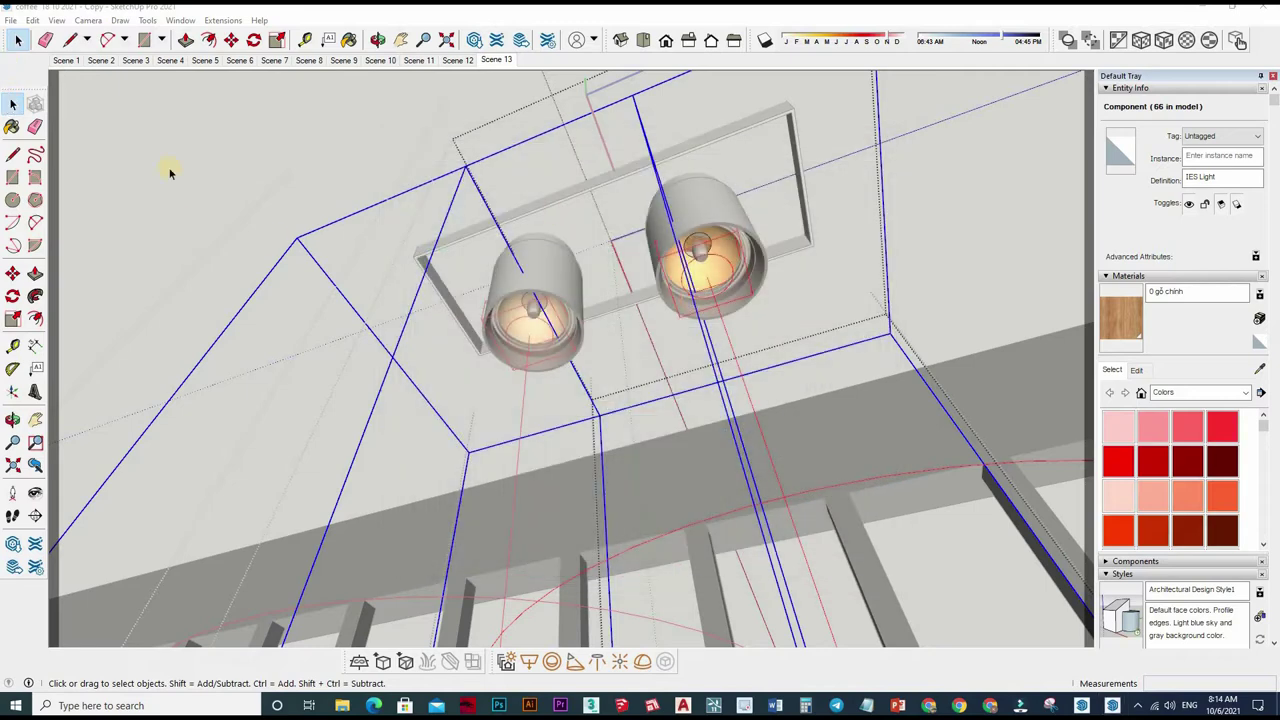
Restore the V-Ray toolbar, switch to the Scene 13 café view and render it
click(545, 133)
key(Page_Up)
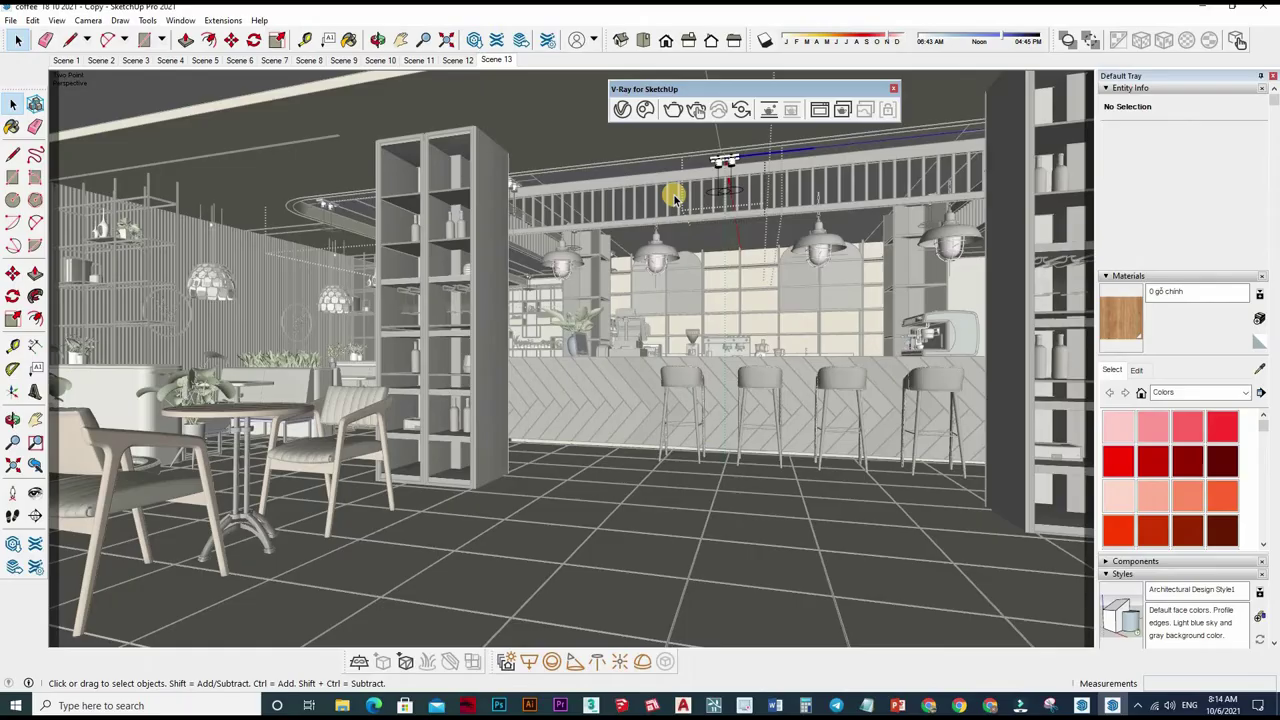
click(673, 109)
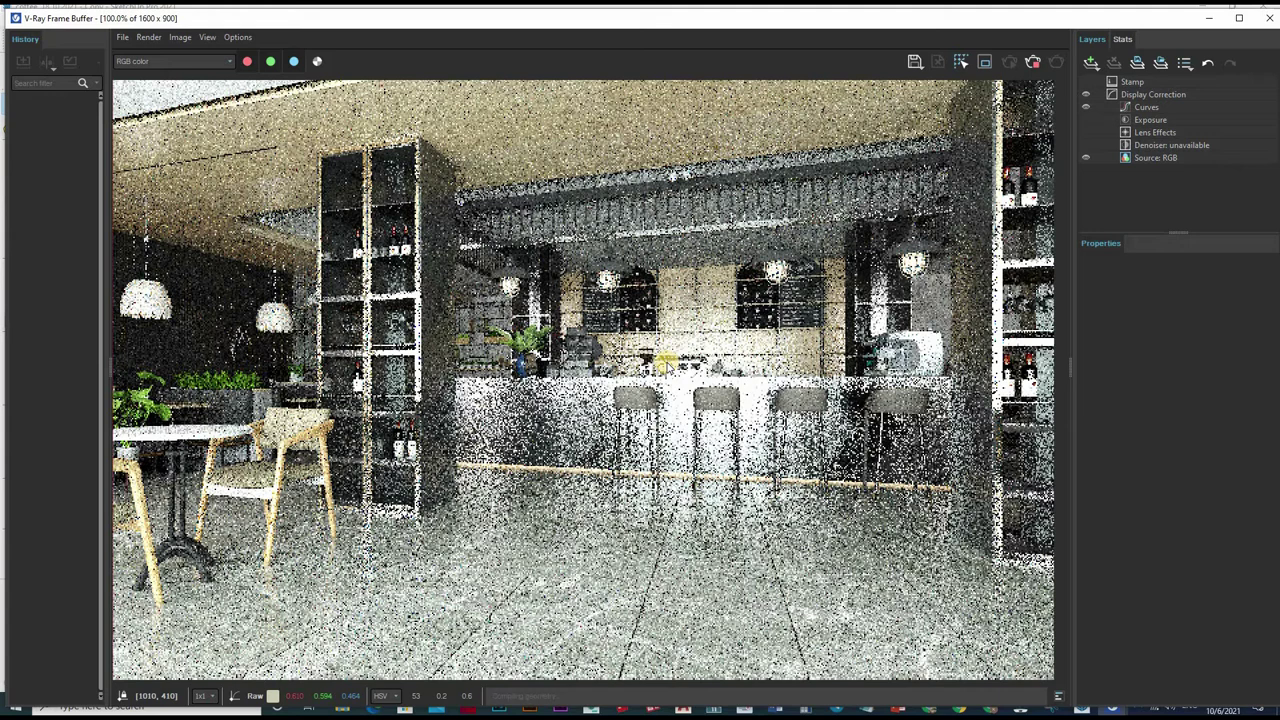
Zoom the frame buffer to 50% and draw a render region over the bar stools
click(982, 66)
drag(594, 240, 766, 494)
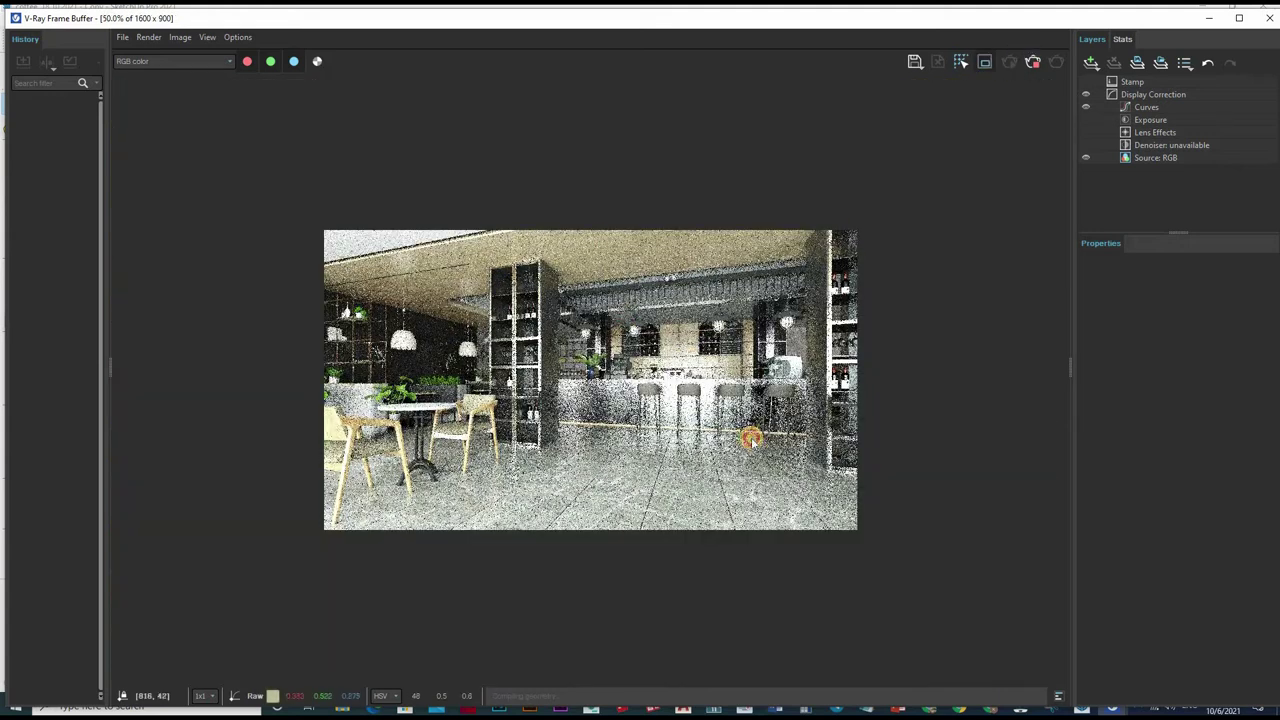
scroll(714, 366, up, 1)
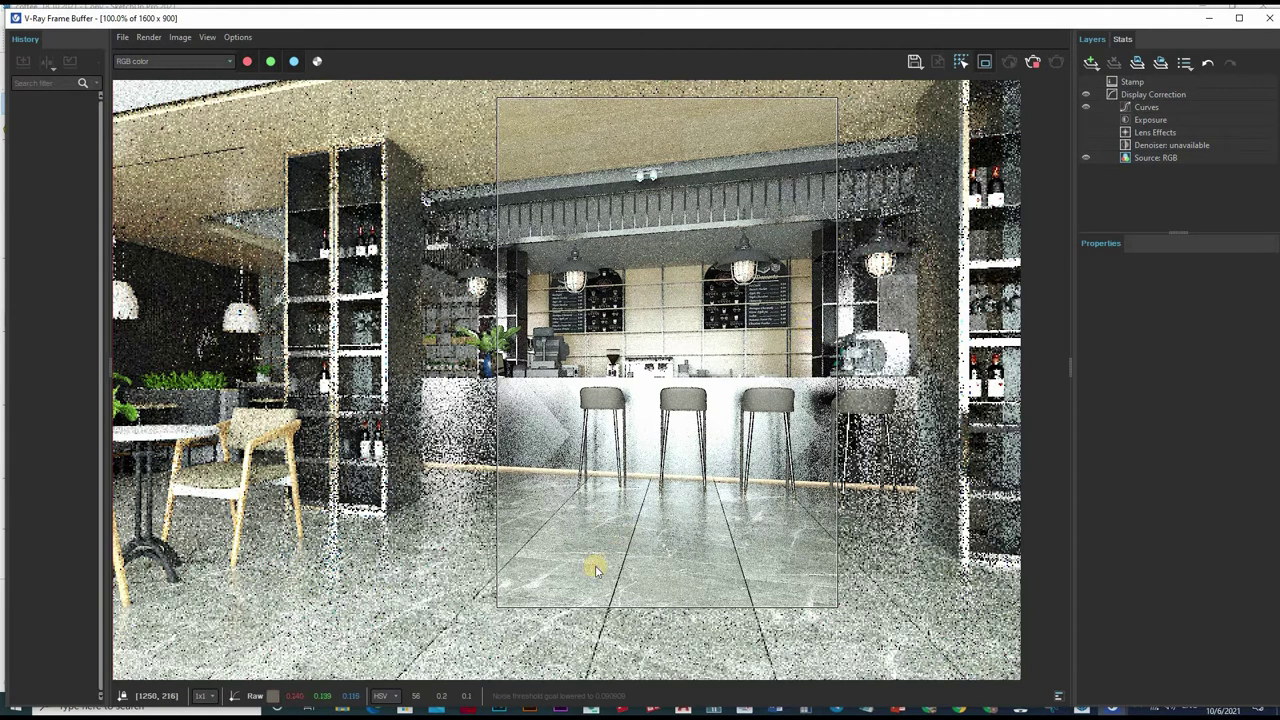
scroll(590, 540, up, 2)
scroll(723, 429, down, 1)
scroll(634, 429, down, 1)
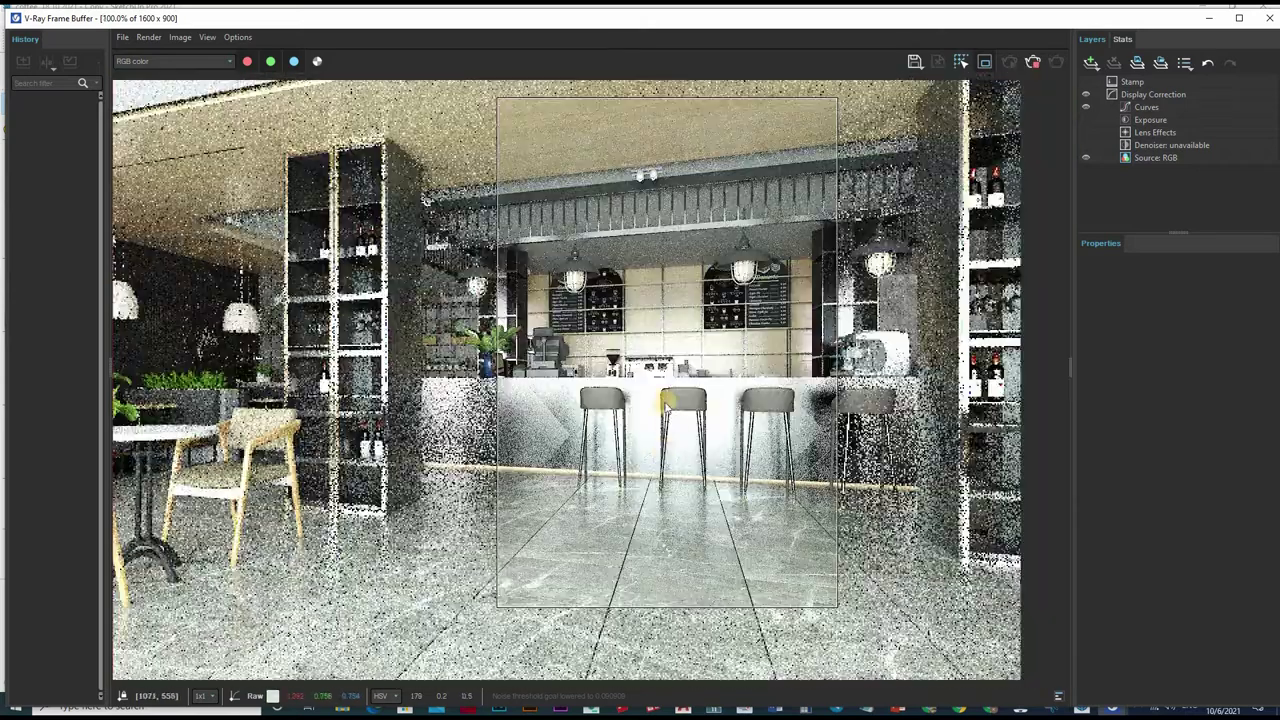
scroll(664, 403, up, 2)
scroll(664, 403, down, 2)
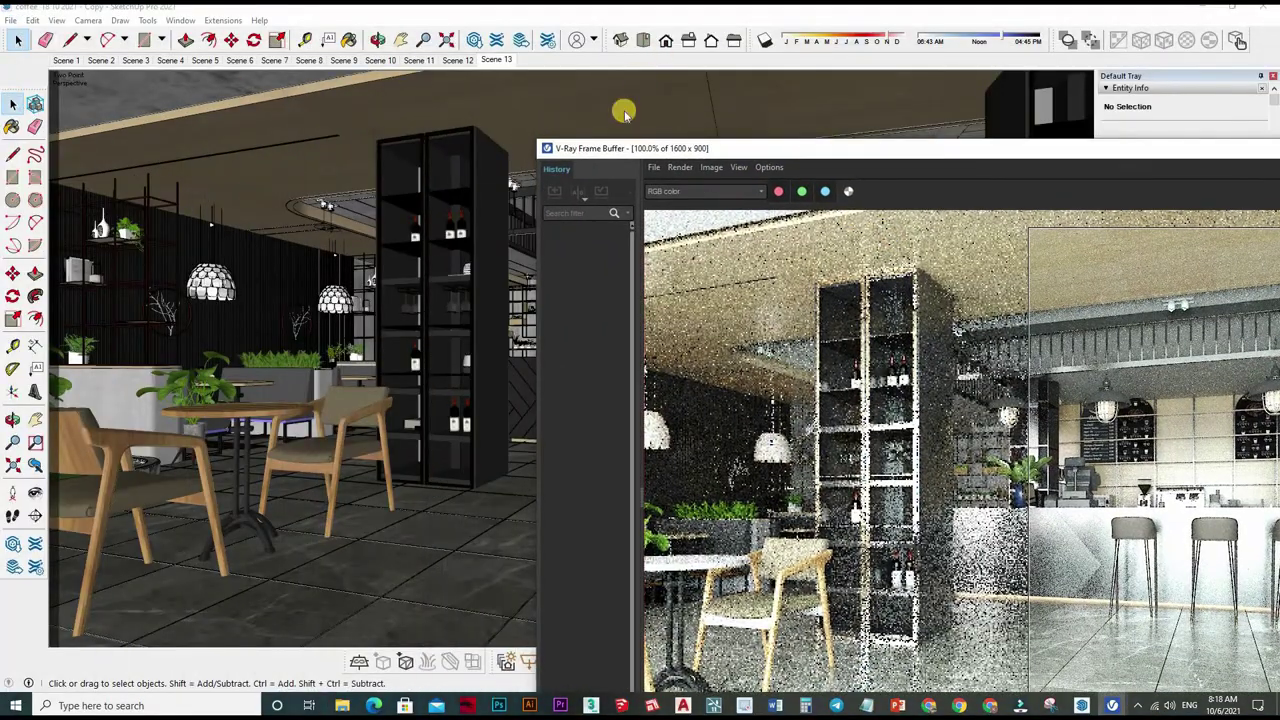
Set the IES Light intensity to 3000 in the Asset Editor, then select the Mesh Light
click(600, 112)
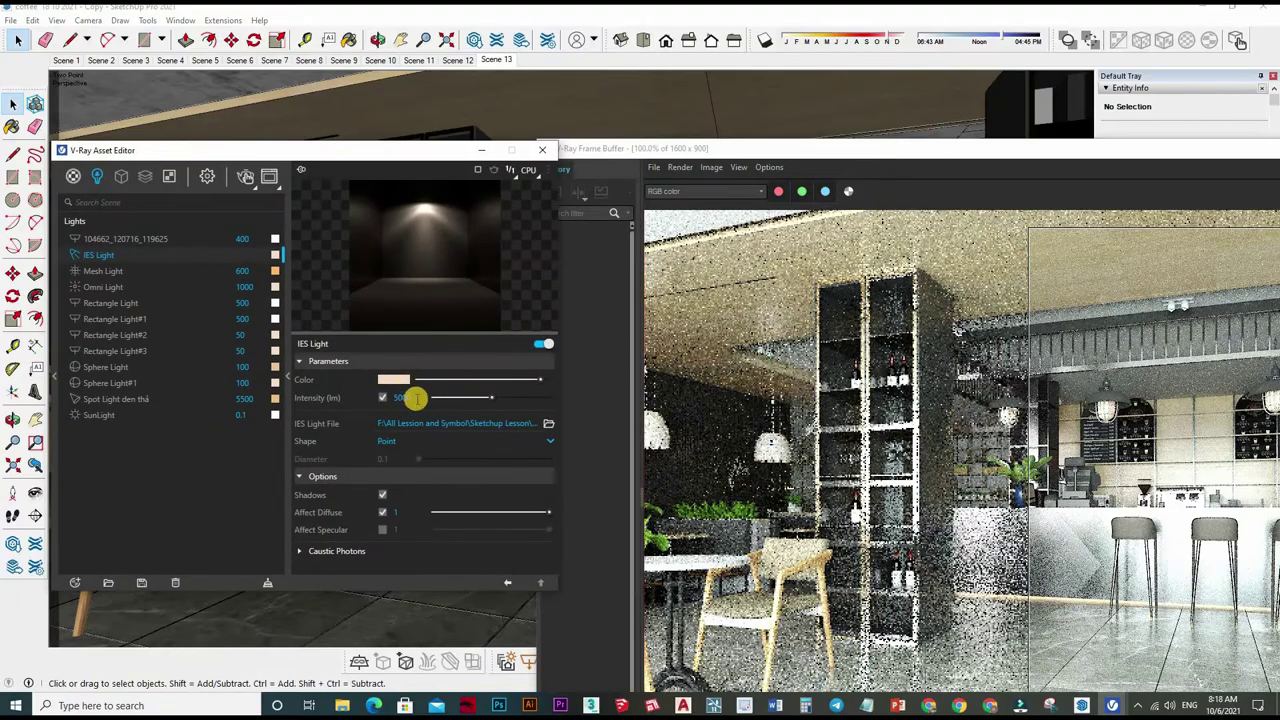
text(3000)
key(Return)
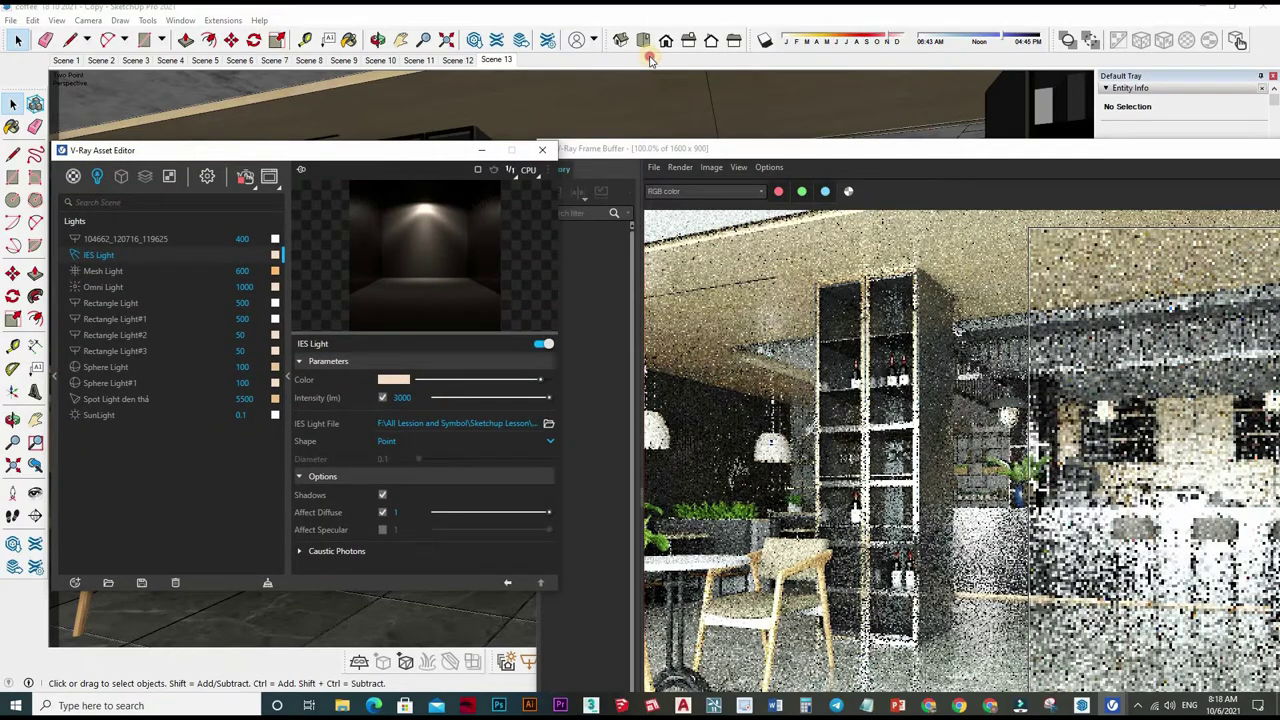
mouse_move(756, 148)
mouse_down()
mouse_move(716, 104)
mouse_move(681, 103)
mouse_up()
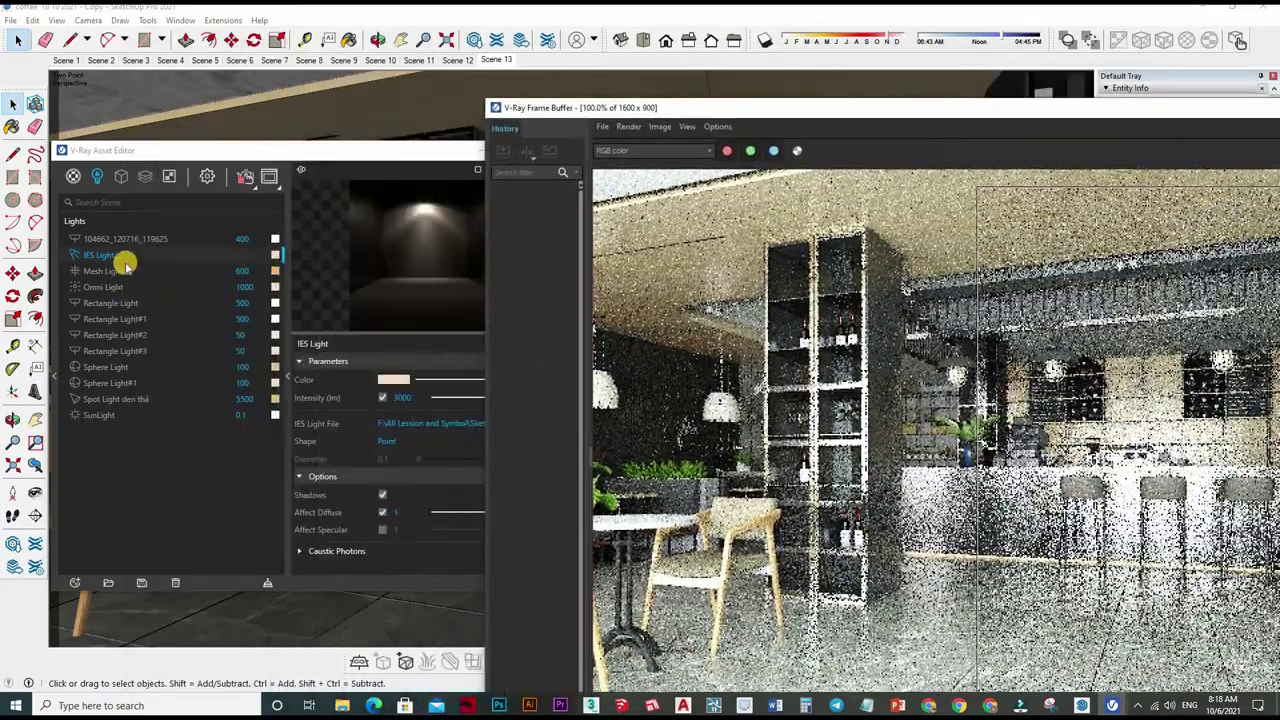
click(97, 271)
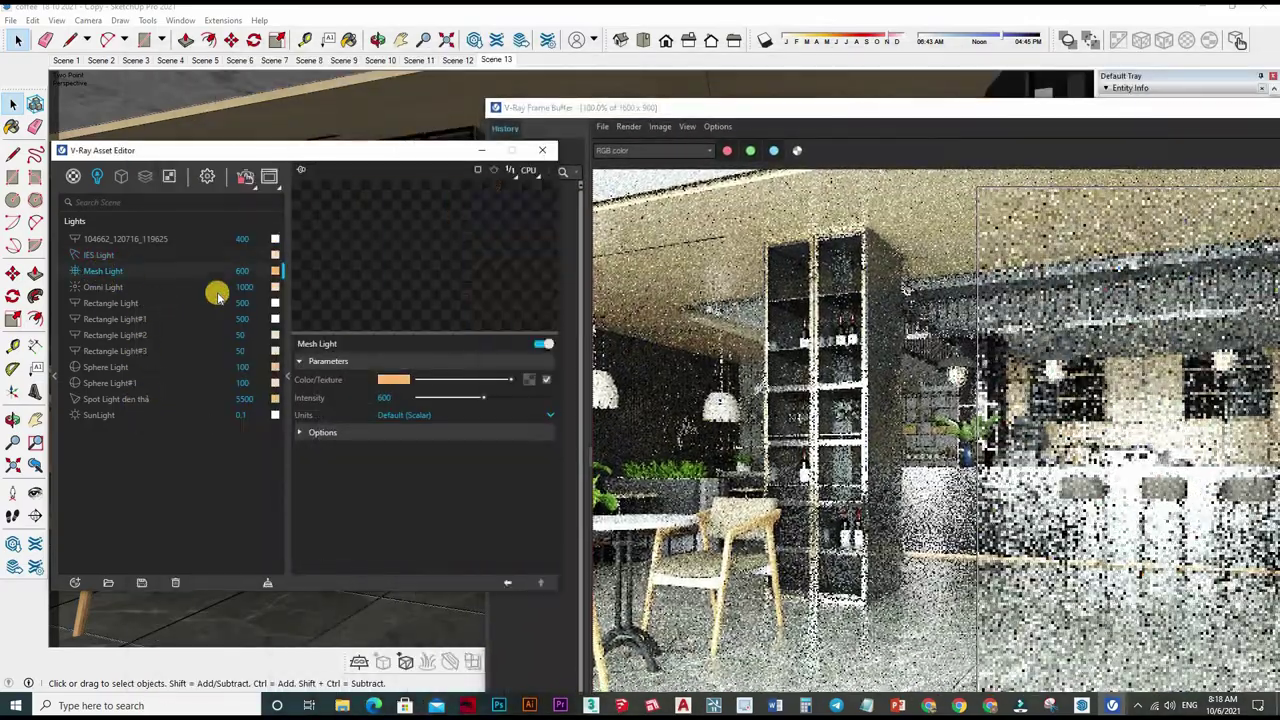
Make the Mesh Light invisible and stop it affecting specular
click(398, 438)
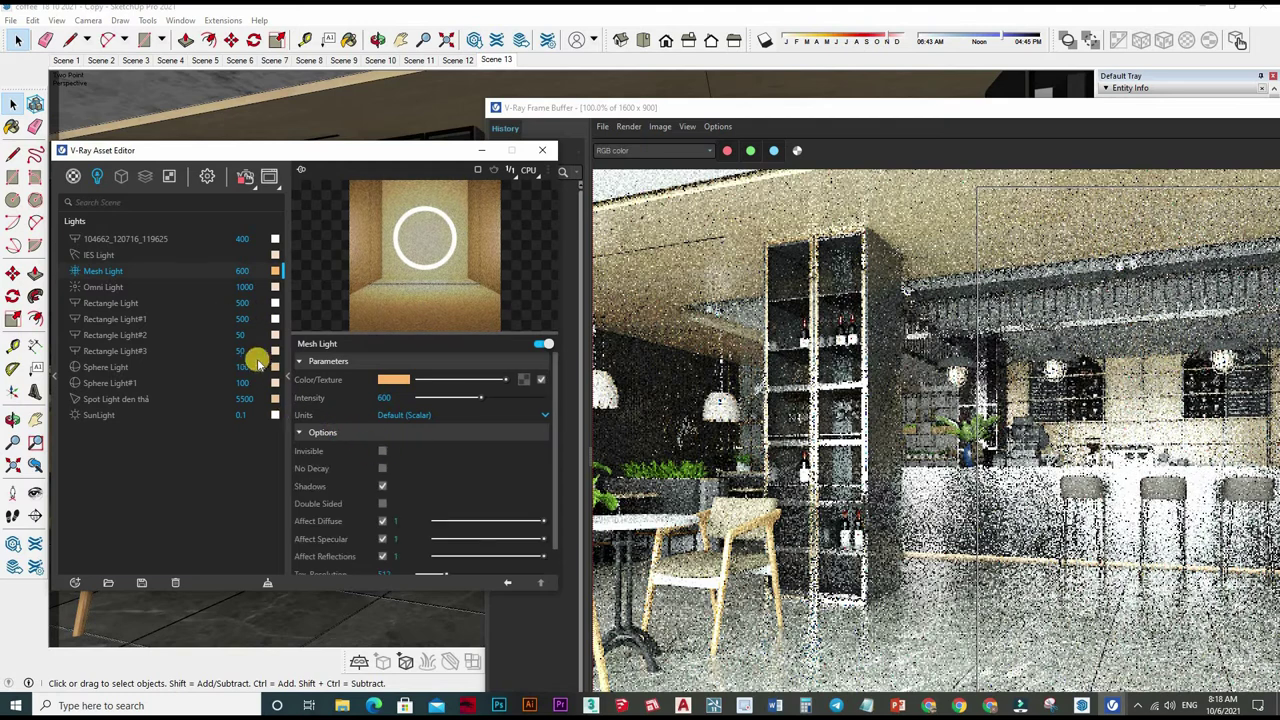
click(382, 451)
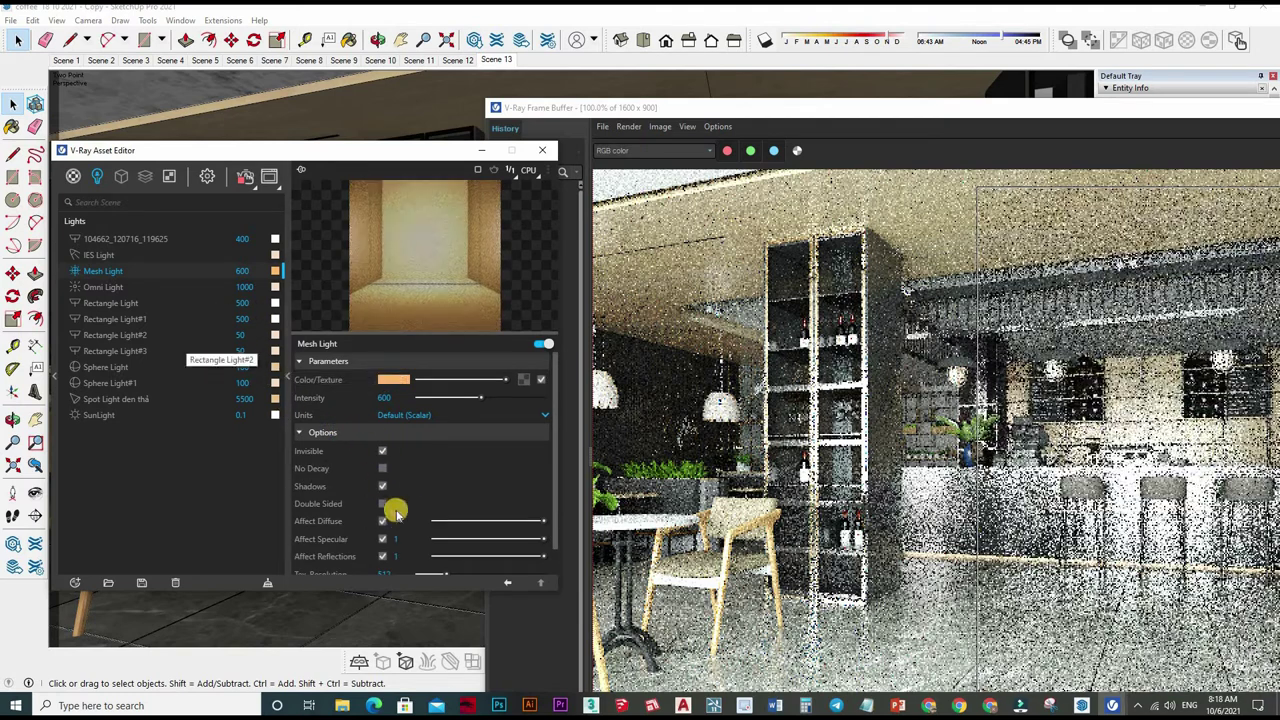
scroll(377, 531, down, 1)
click(382, 510)
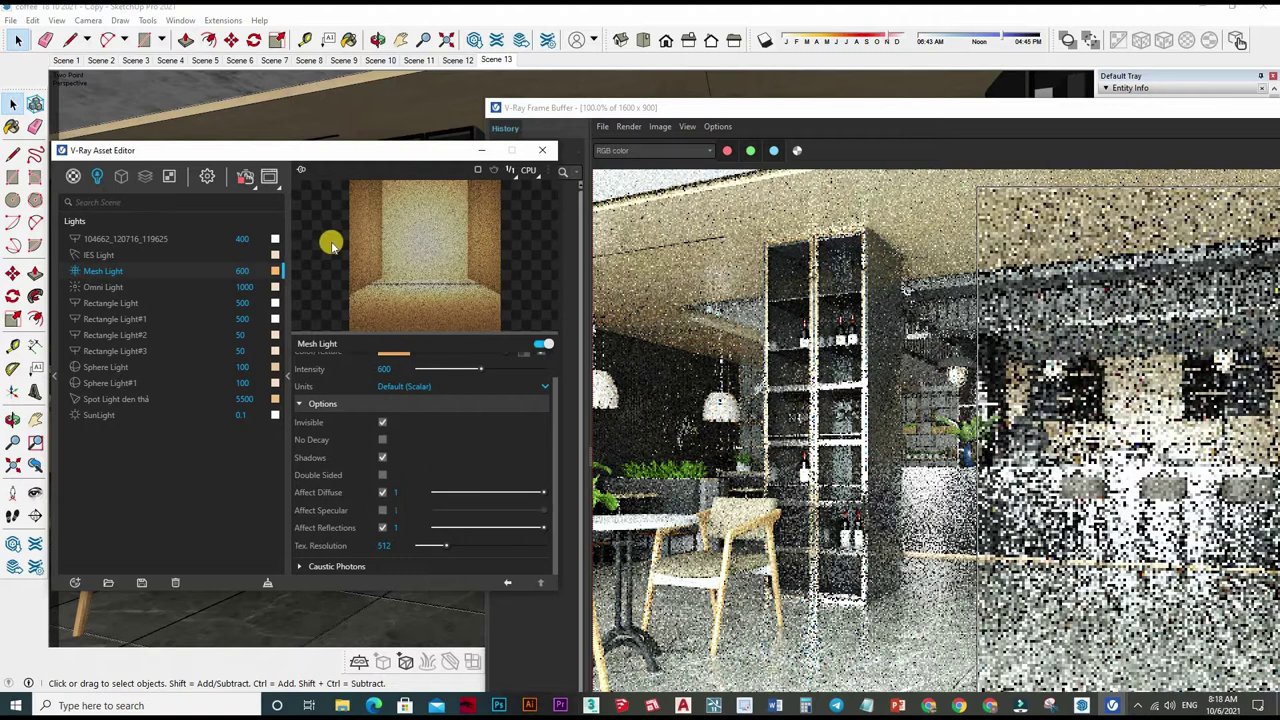
Set the Omni Light intensity to 500
click(160, 288)
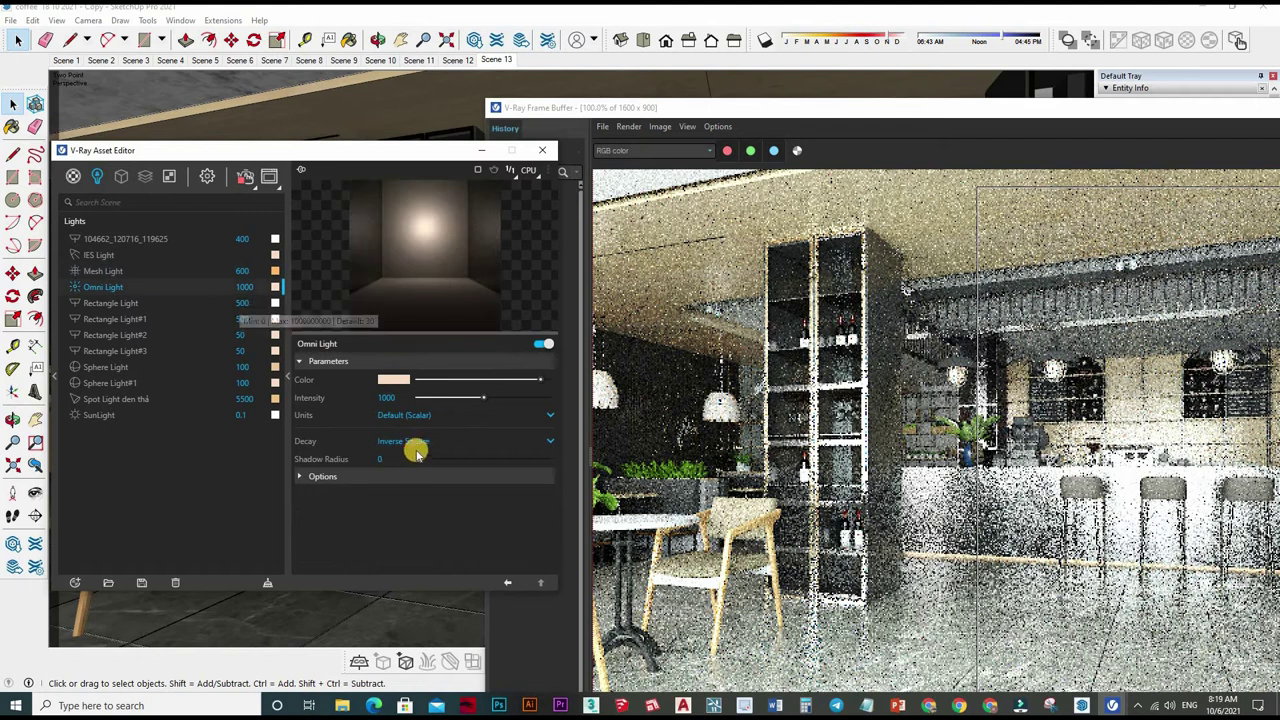
click(397, 478)
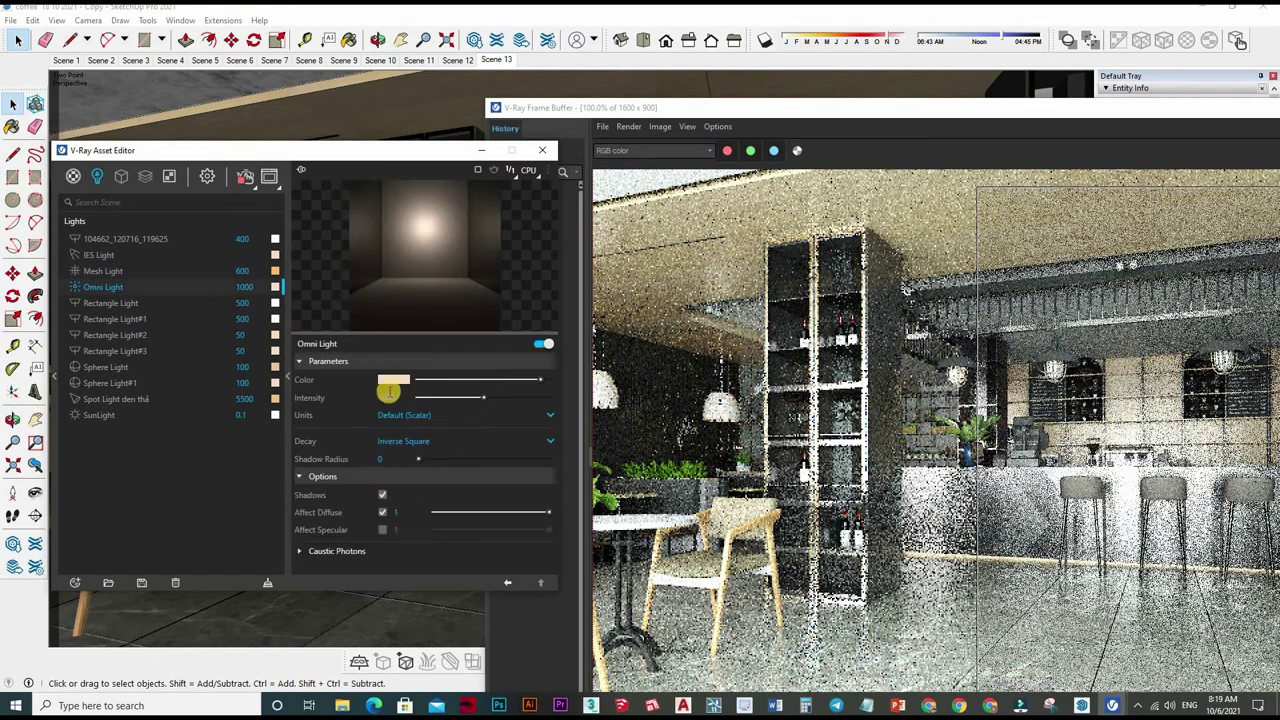
text(500)
key(Return)
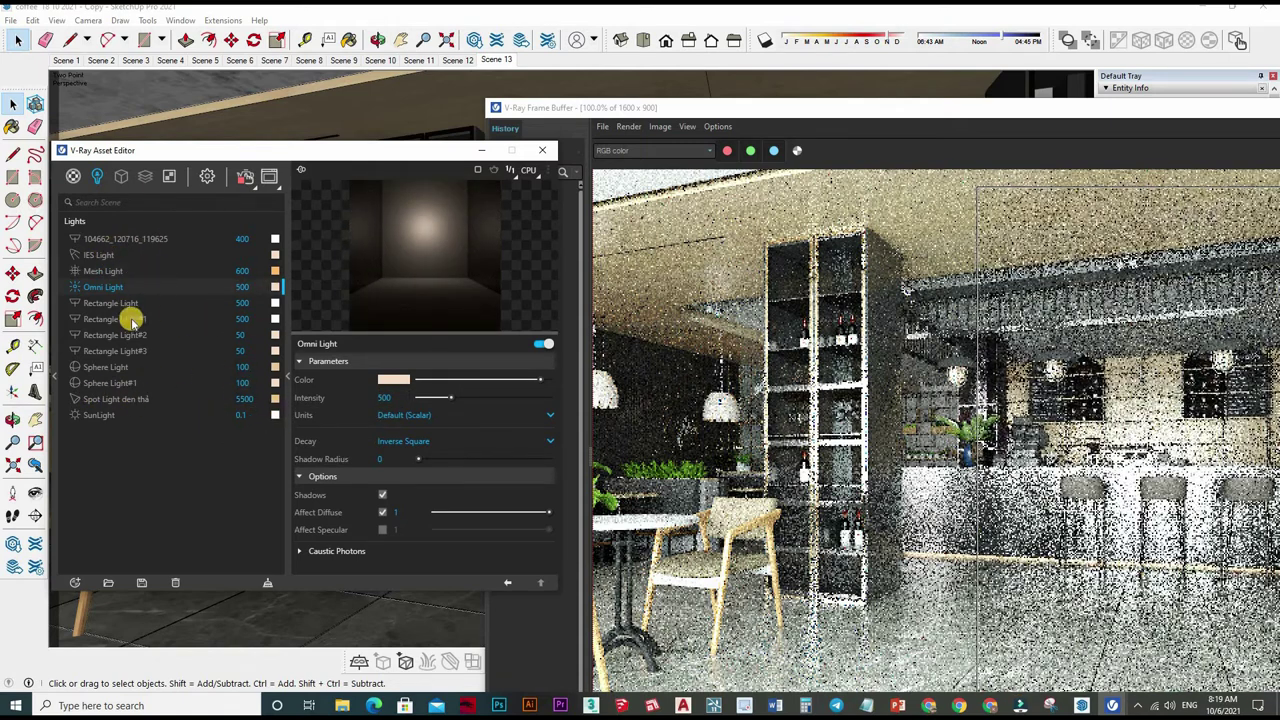
Lower both Rectangle Light#1 and Rectangle Light intensities to 100
click(194, 321)
double_click(380, 397)
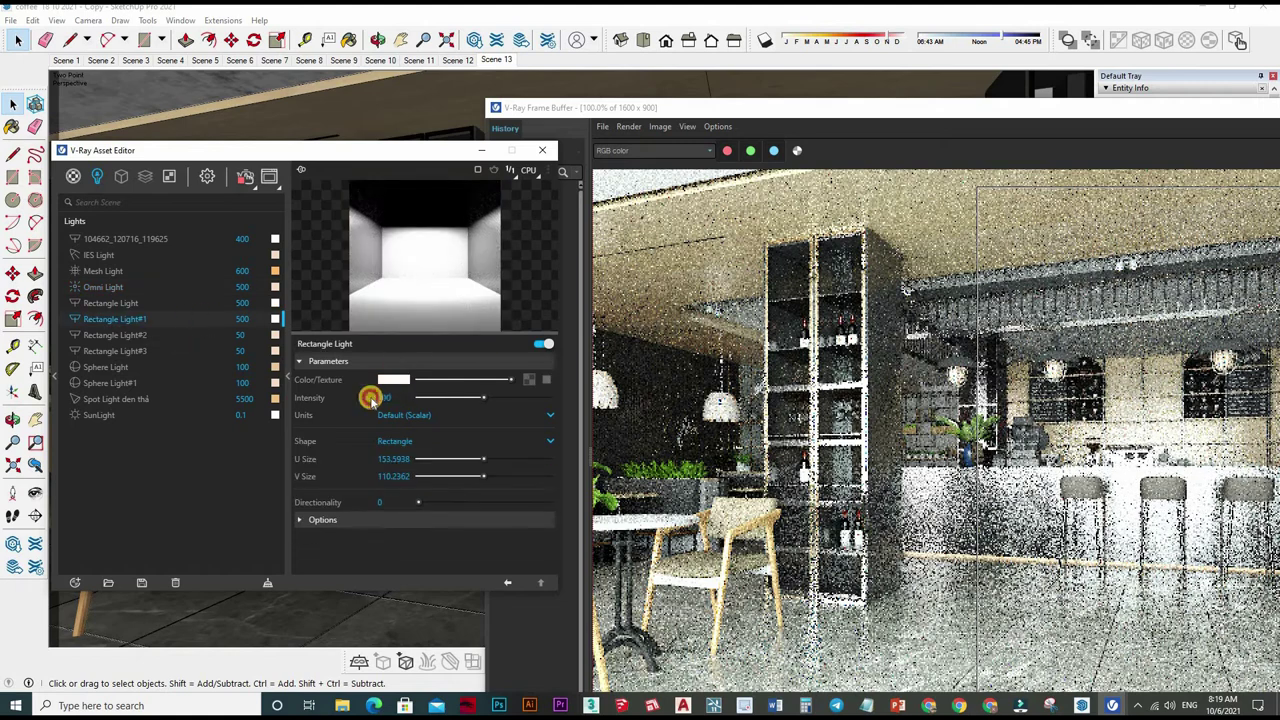
text(100)
key(Return)
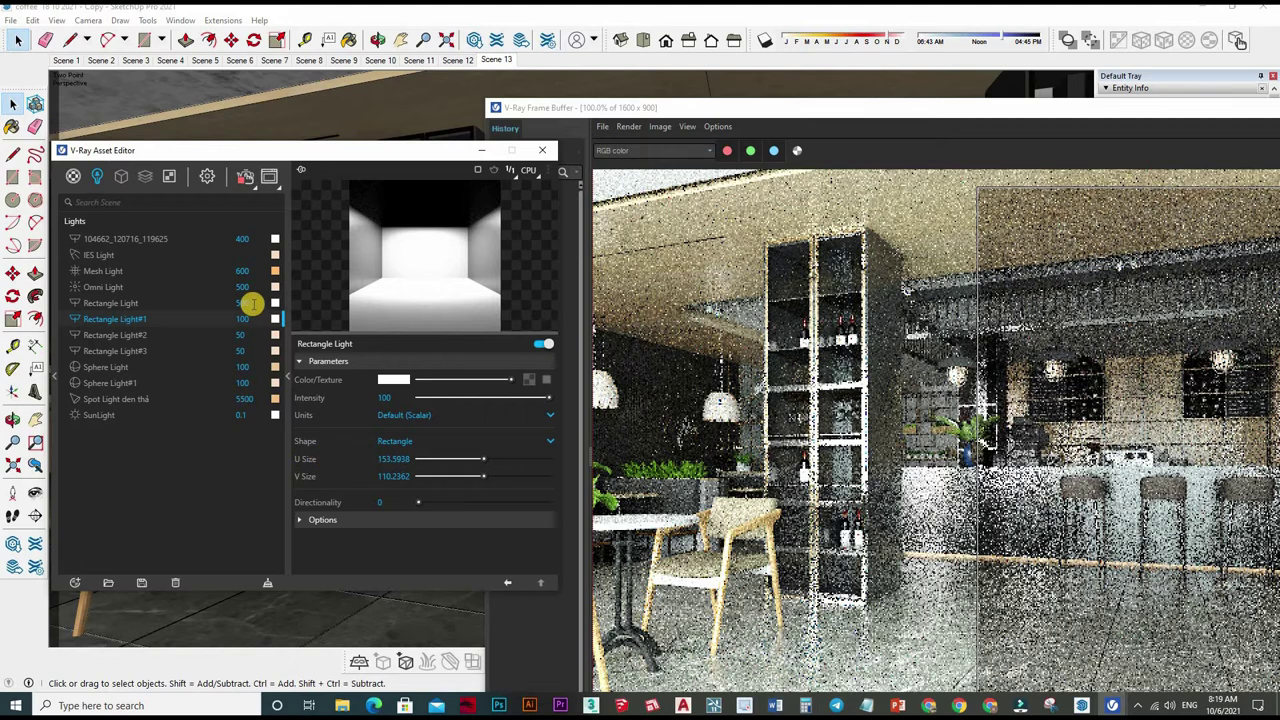
double_click(242, 302)
text(100)
key(Return)
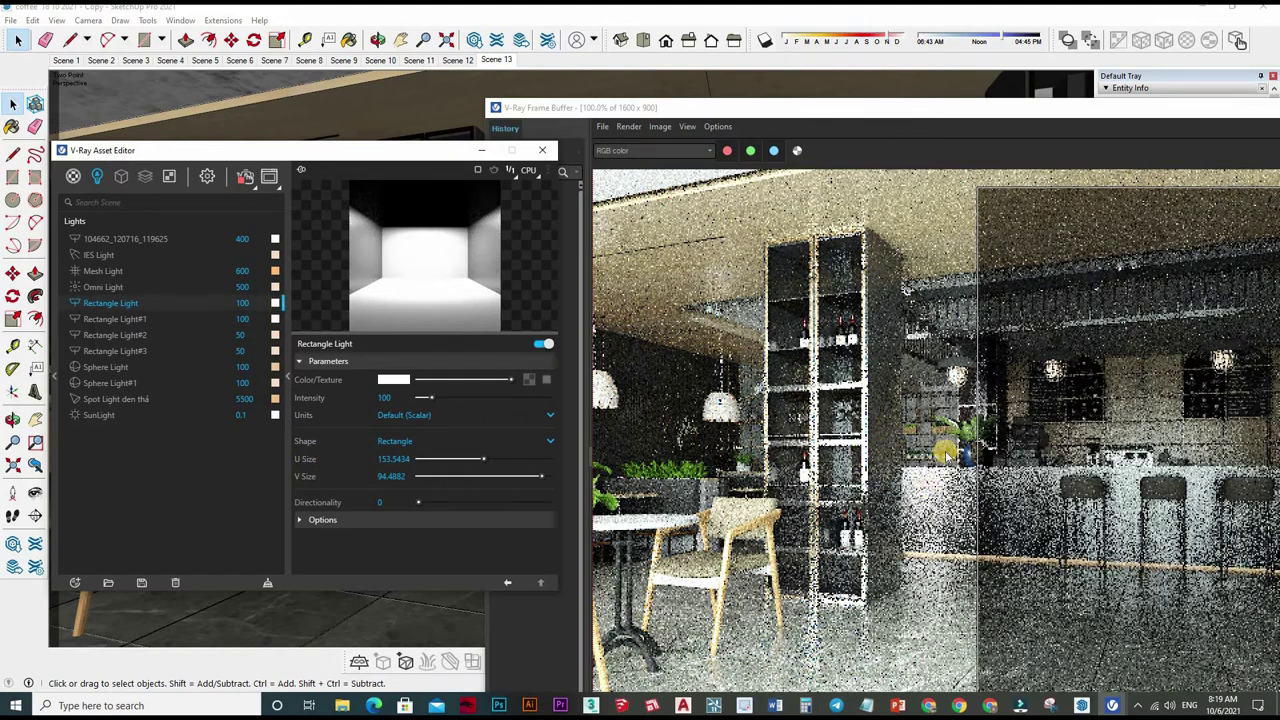
Settle Rectangle Light#1 at 250 and Rectangle Light at 200
mouse_move(1090, 115)
mouse_down()
mouse_move(765, 83)
mouse_move(1005, 86)
mouse_up()
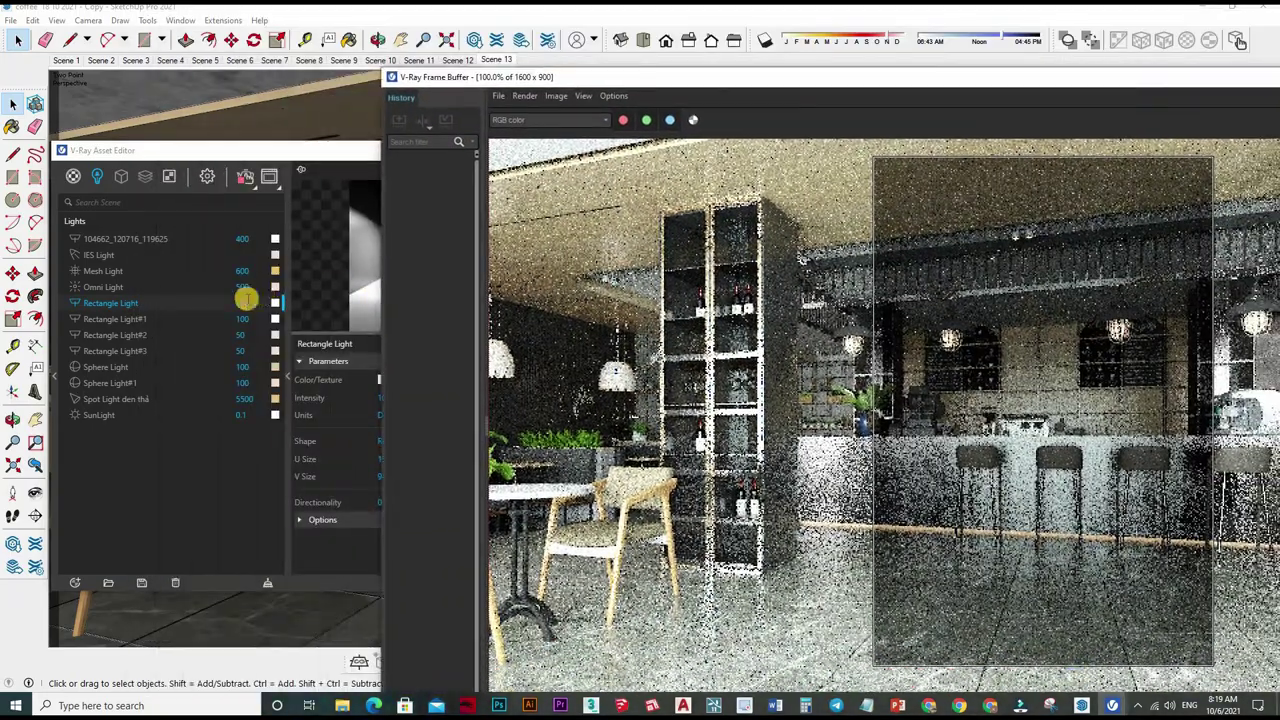
click(217, 307)
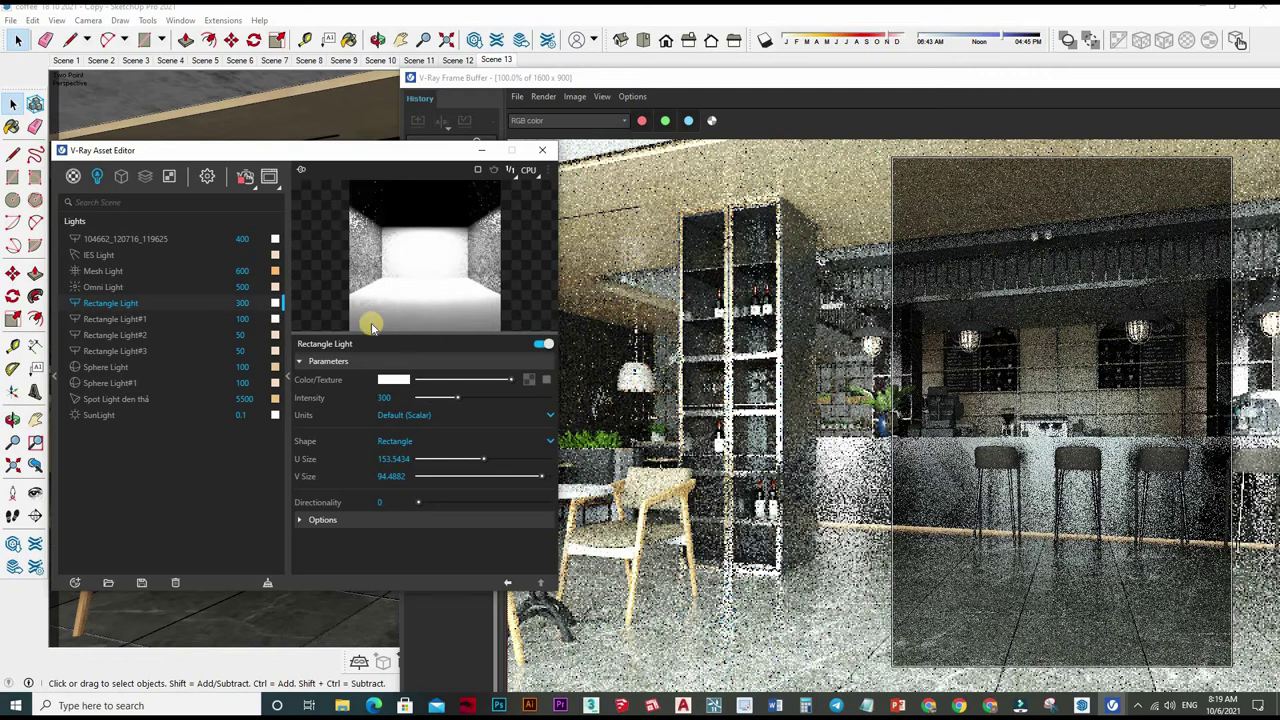
click(320, 345)
click(233, 320)
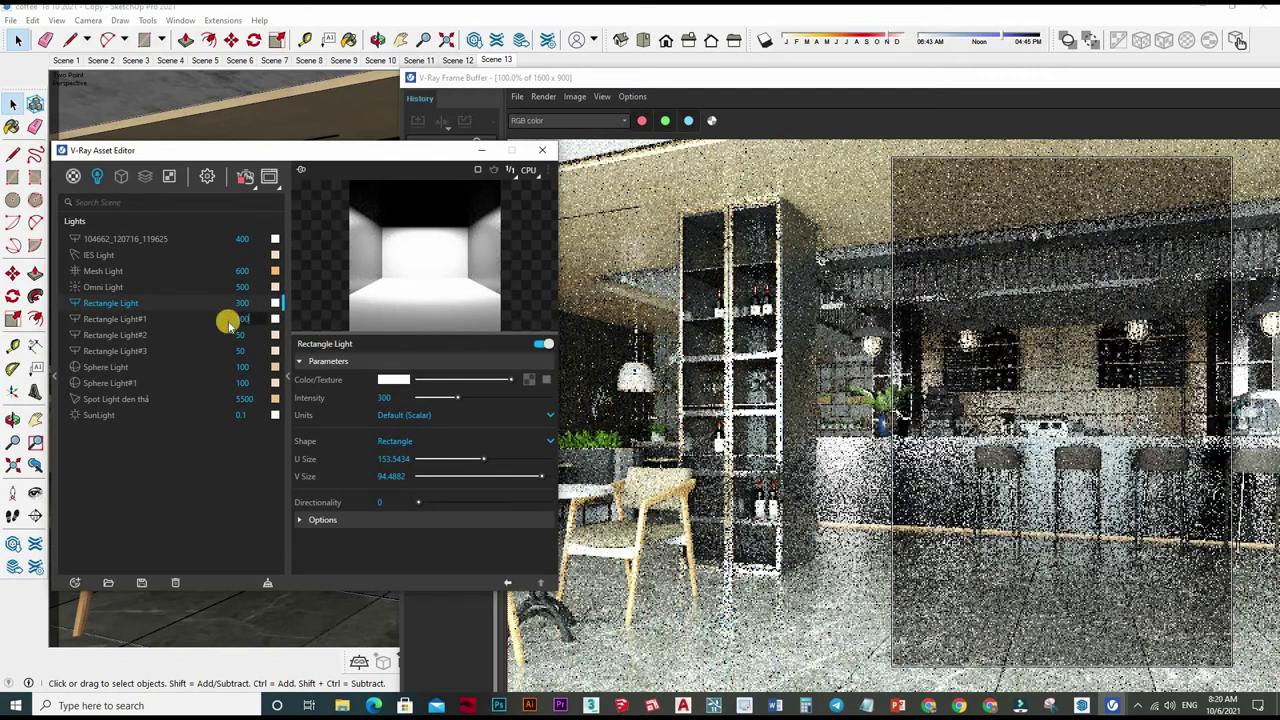
text(3)
key(Return)
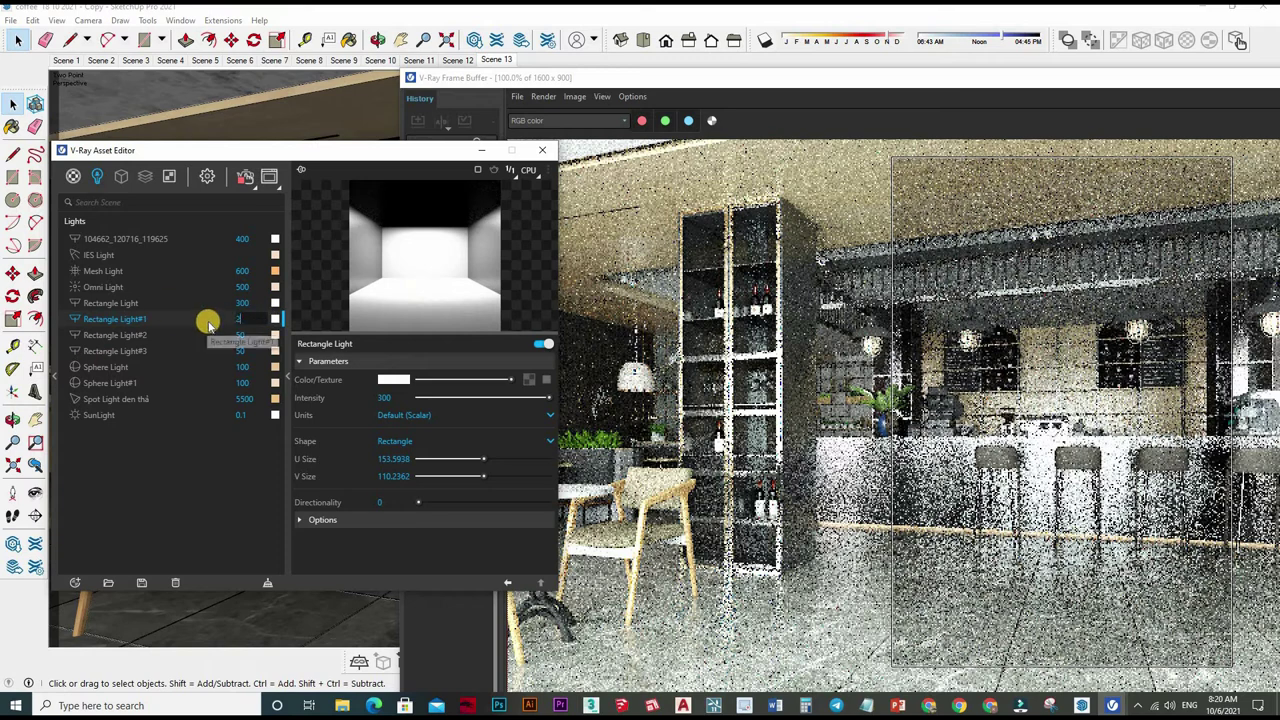
text(250)
click(250, 307)
click(220, 303)
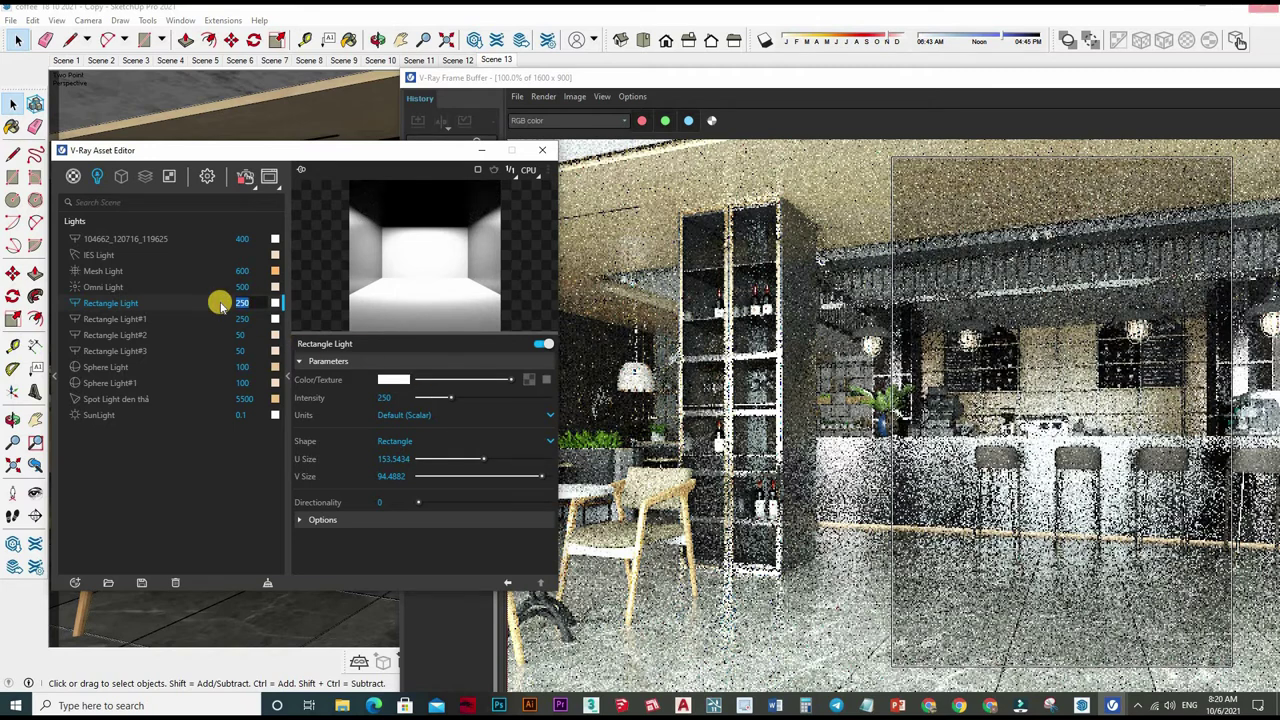
text(200)
key(Return)
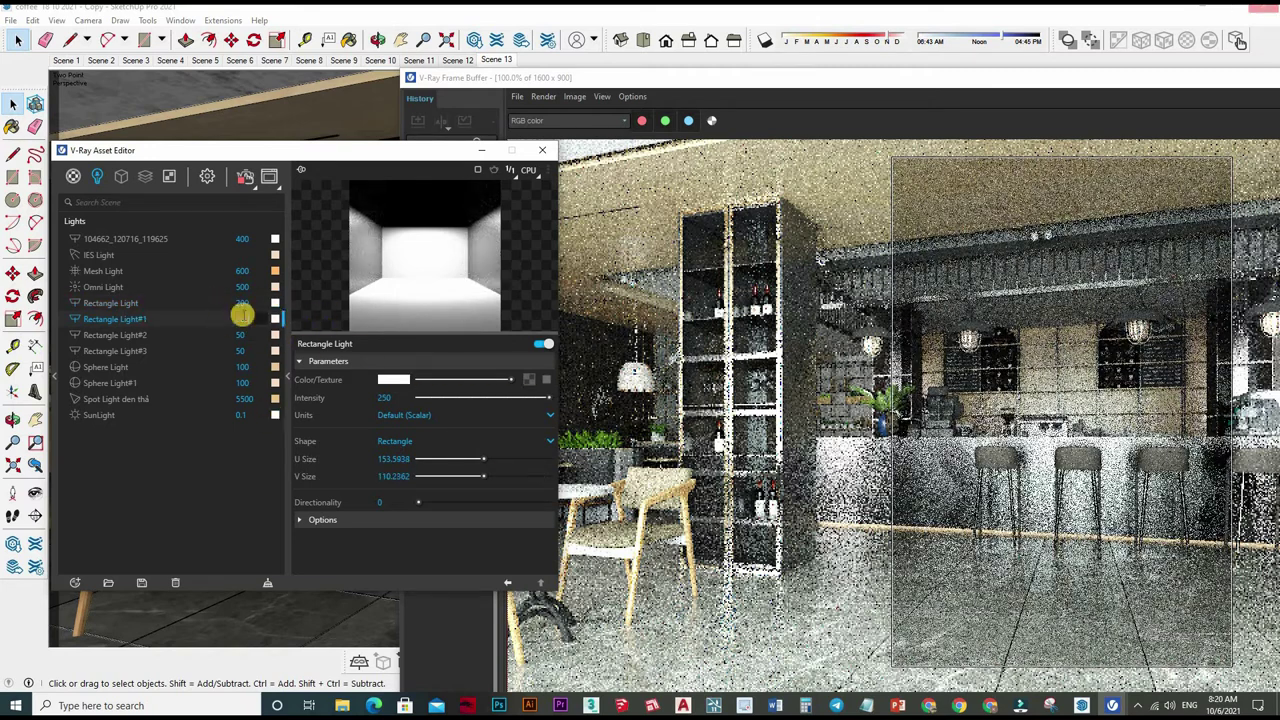
Raise the IES Light intensity to 10000
click(222, 287)
text(1000)
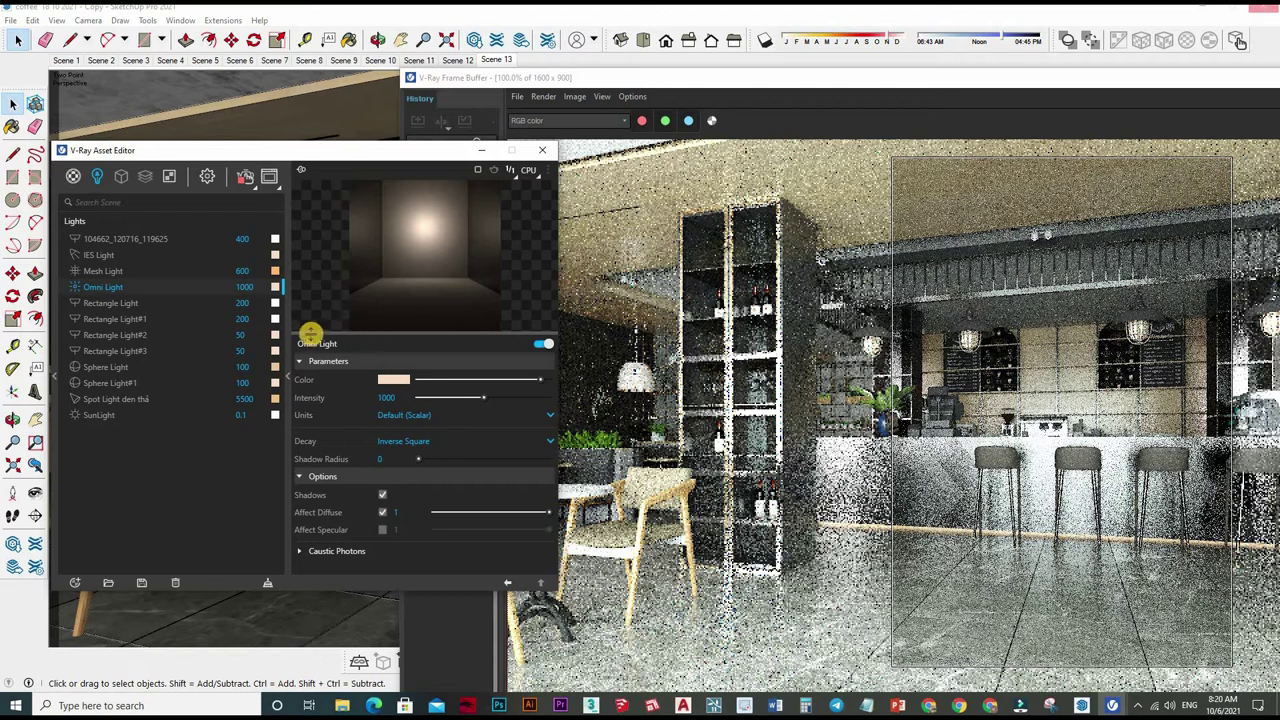
double_click(245, 287)
text(10000)
key(Return)
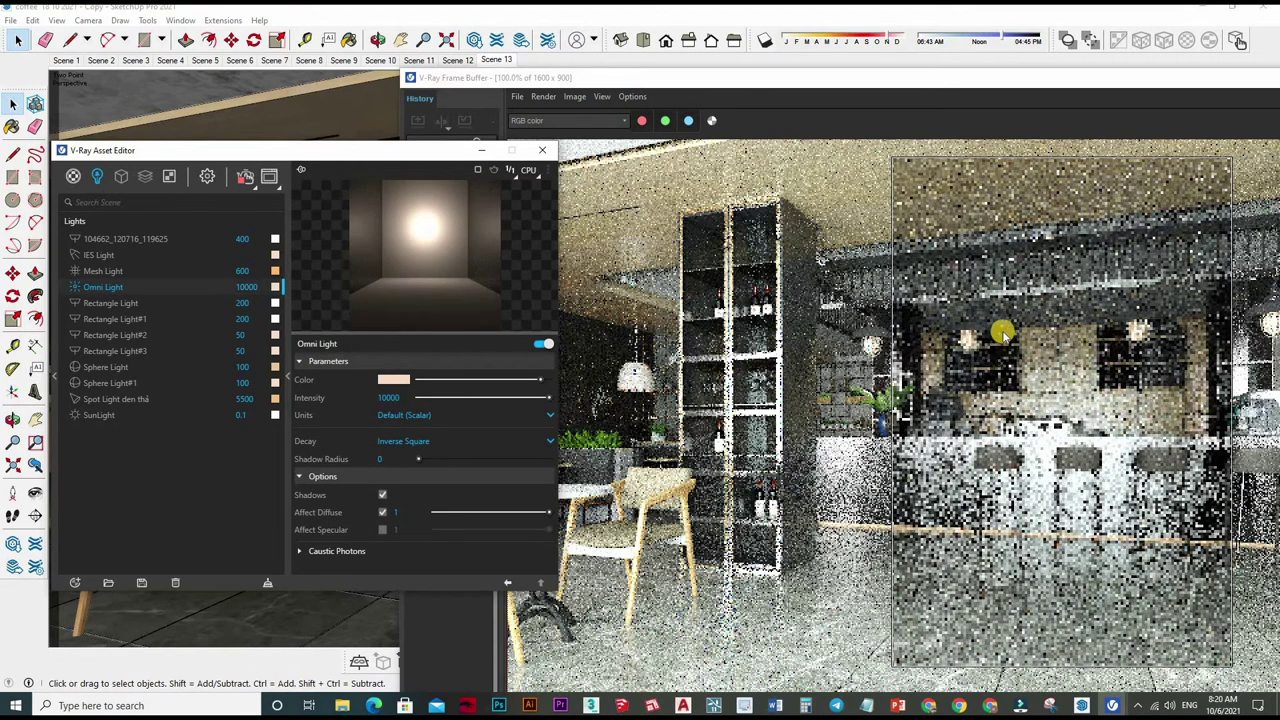
scroll(1003, 333, up, 3)
scroll(920, 337, down, 2)
scroll(1145, 463, down, 2)
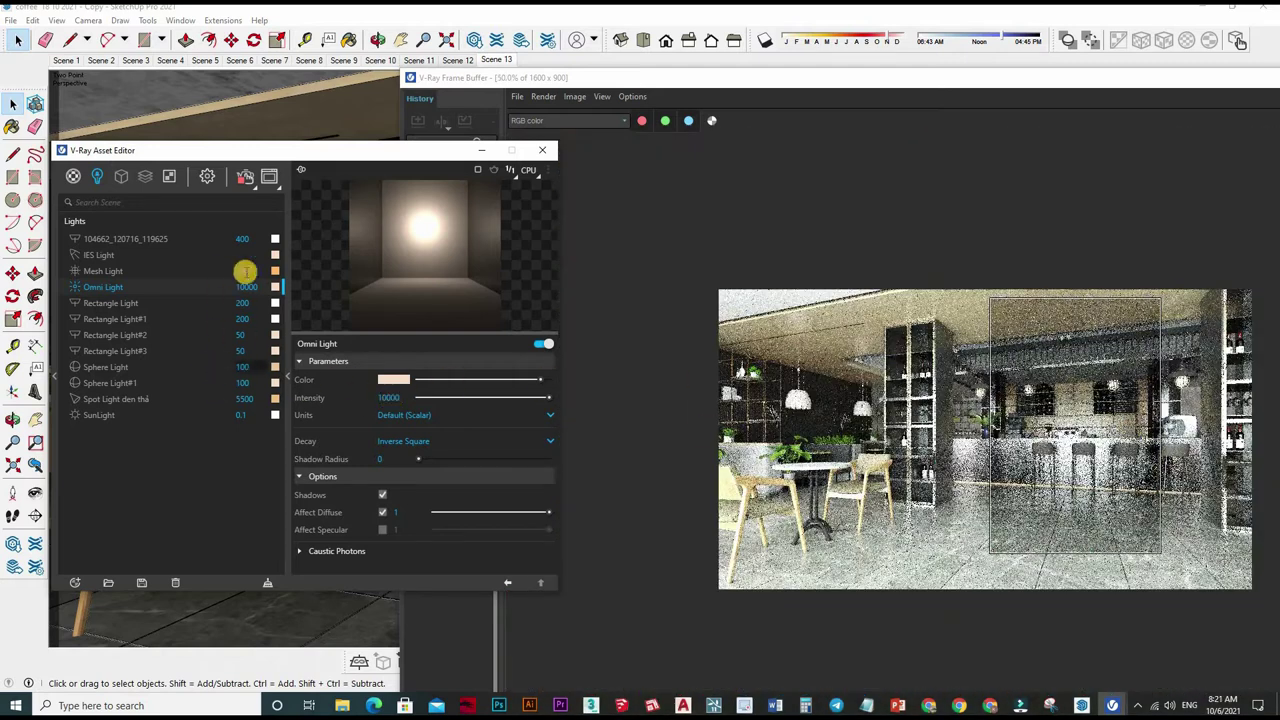
click(108, 254)
text(10000)
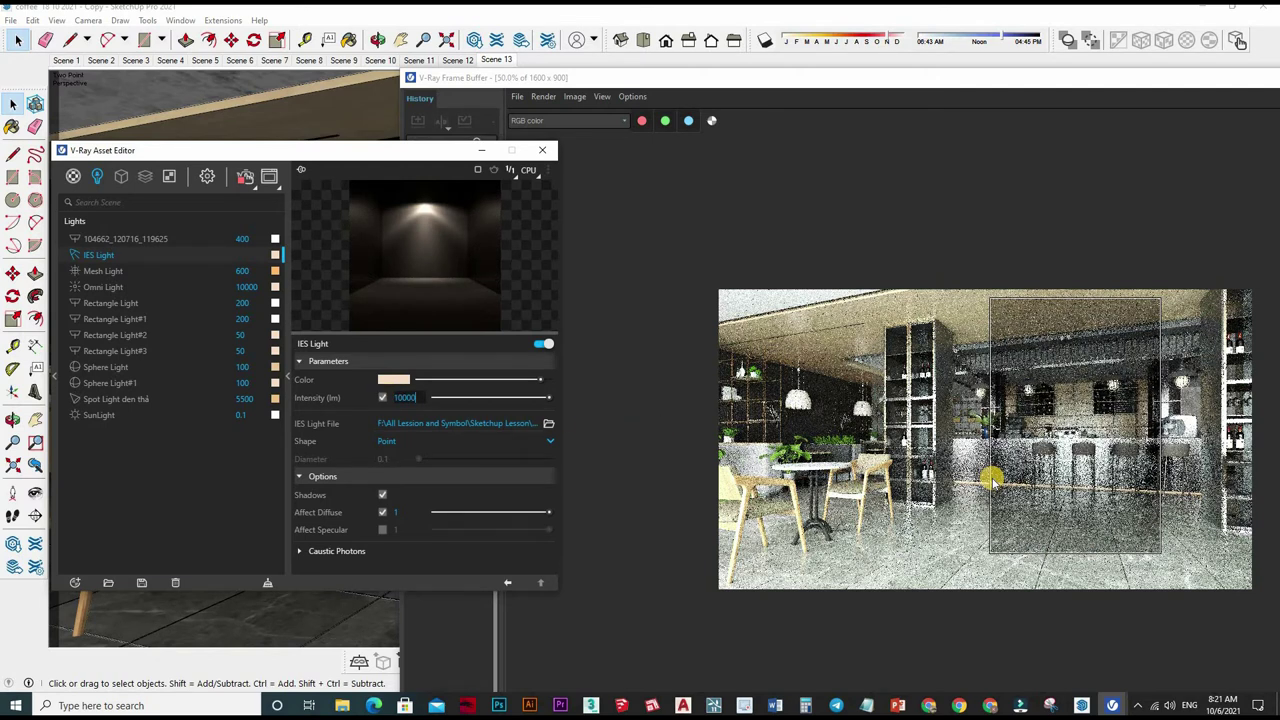
key(Return)
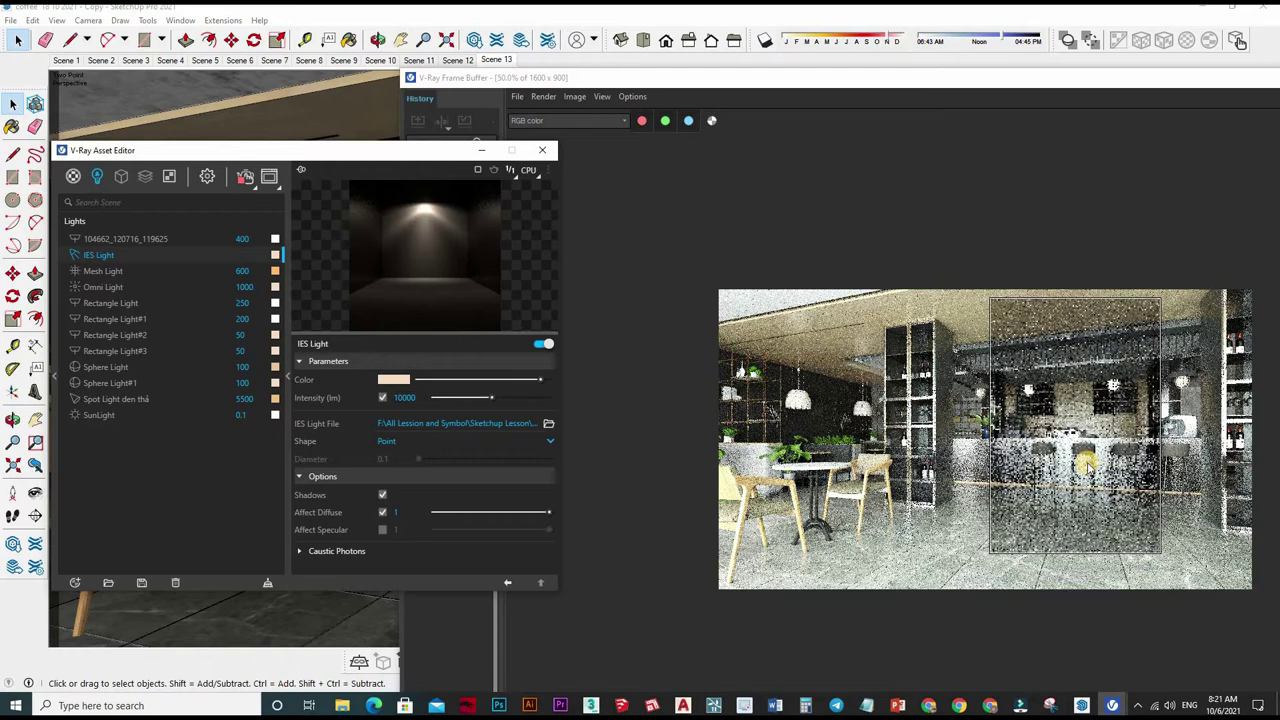
scroll(1087, 462, up, 2)
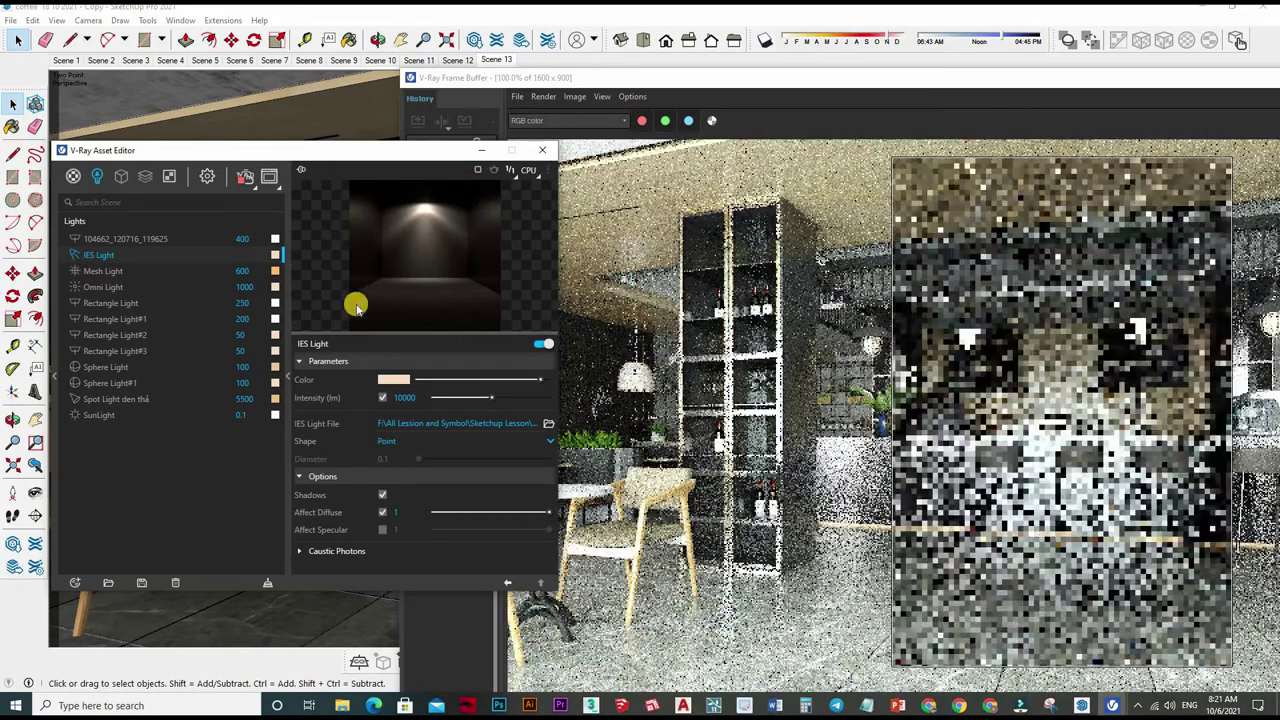
Close the Asset Editor and review the render full-screen, then move the Frame Buffer right of the model
click(765, 41)
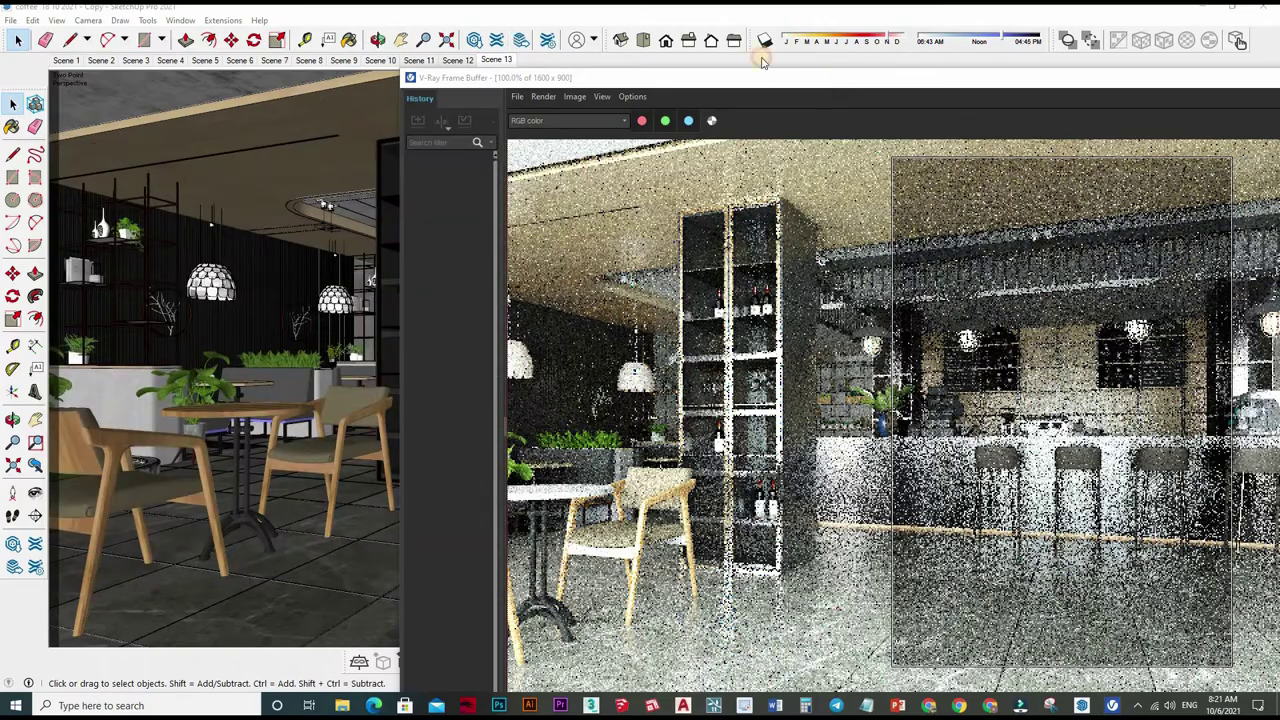
double_click(762, 77)
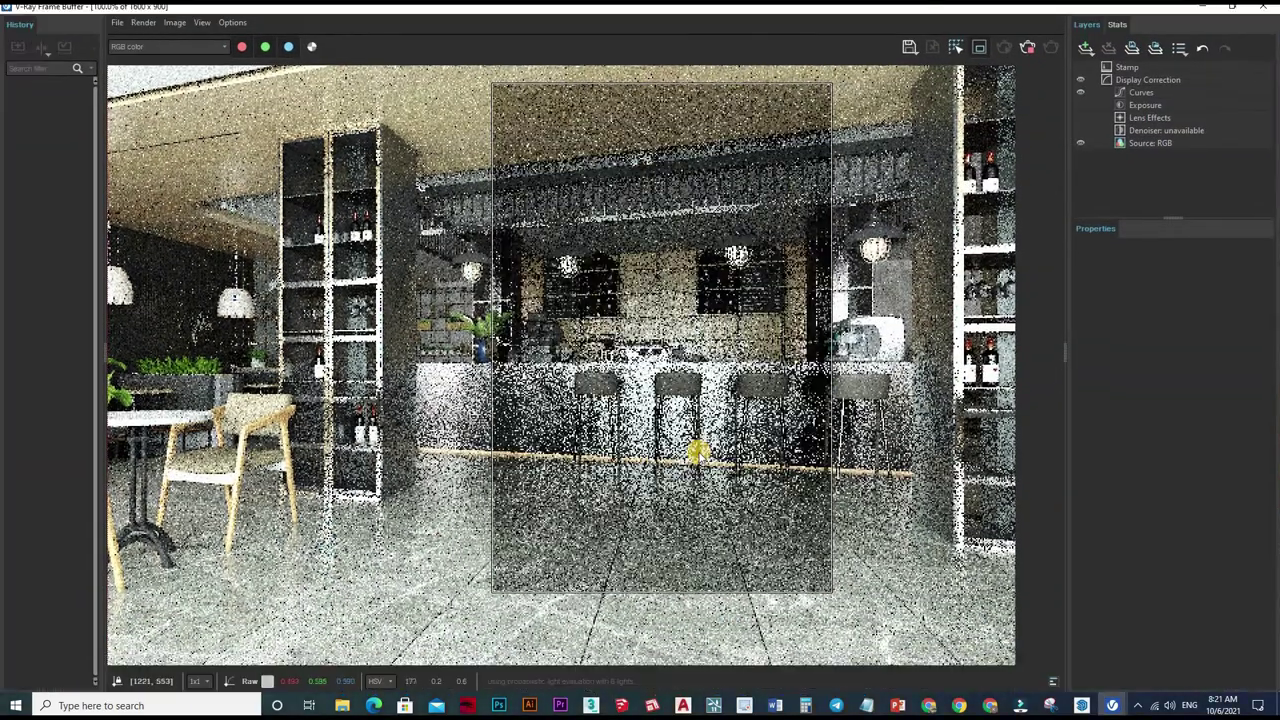
scroll(697, 452, down, 2)
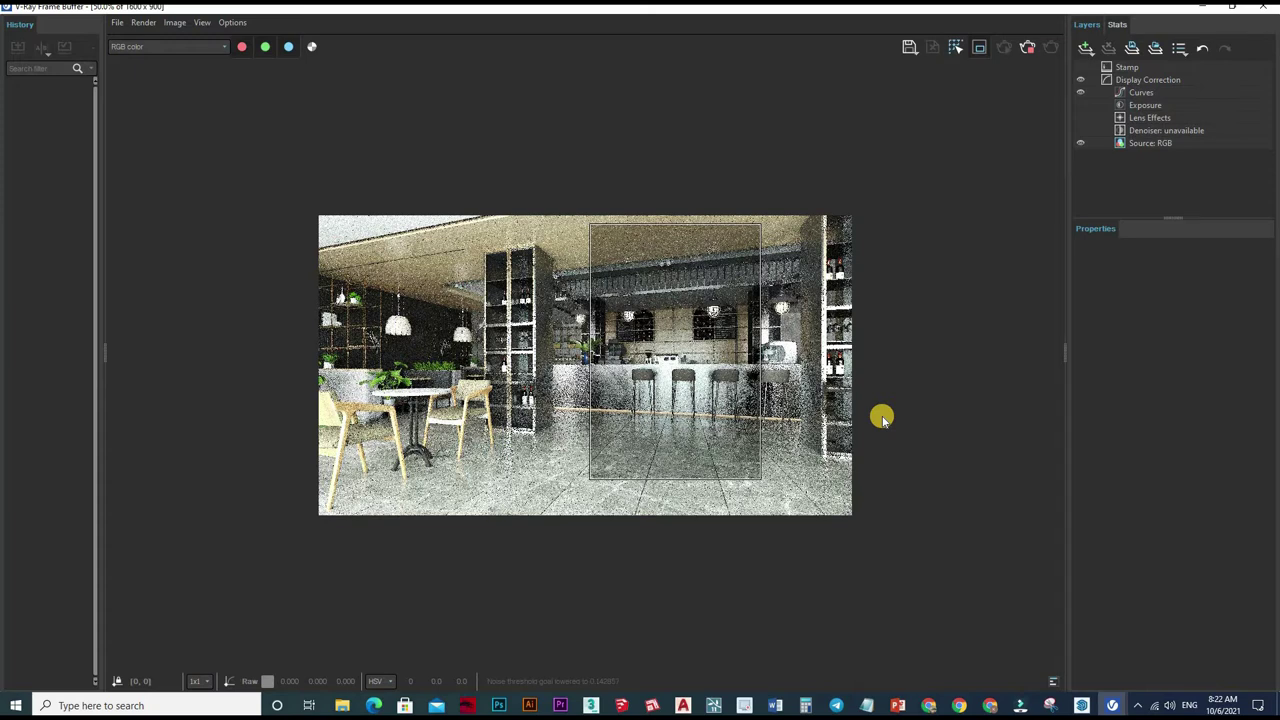
scroll(700, 412, up, 1)
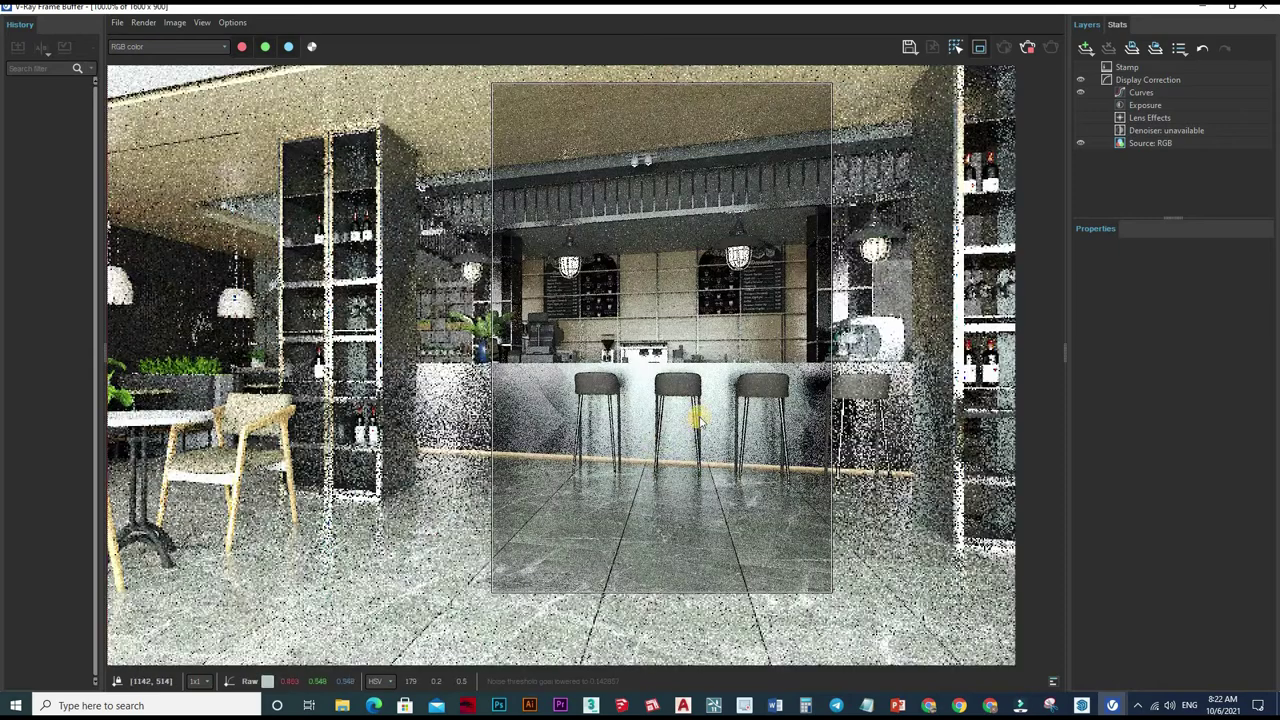
scroll(670, 408, up, 1)
scroll(672, 412, down, 1)
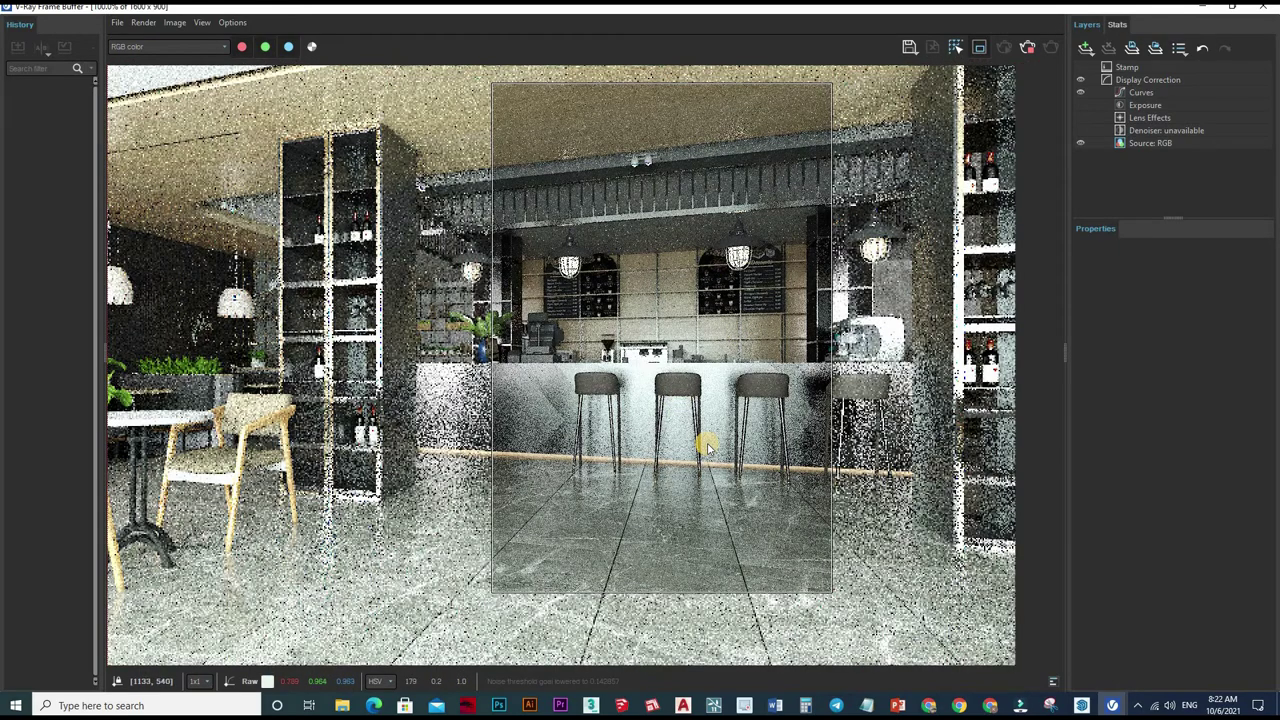
scroll(505, 412, up, 1)
scroll(800, 171, down, 1)
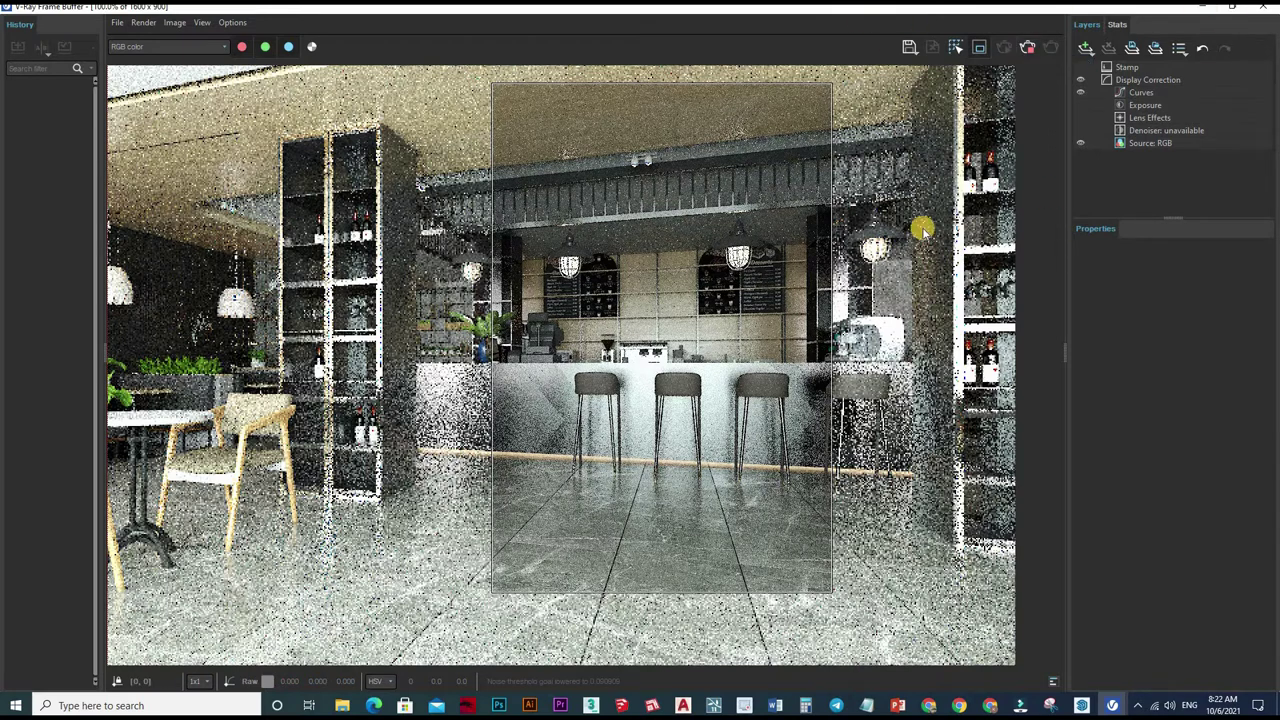
click(1232, 7)
mouse_move(600, 71)
mouse_down()
mouse_move(822, 95)
mouse_move(840, 135)
mouse_up()
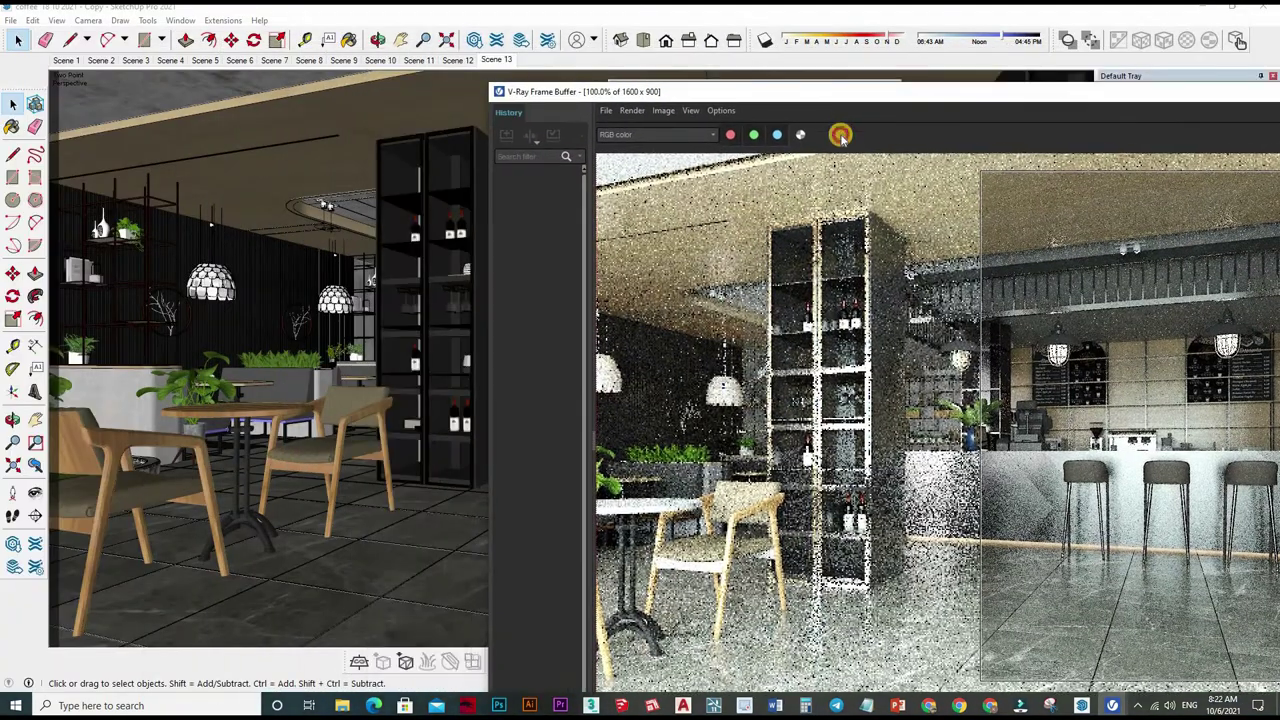
Set Rectangle Light#1's intensity to 150 and bring the Frame Buffer back to the front
click(543, 157)
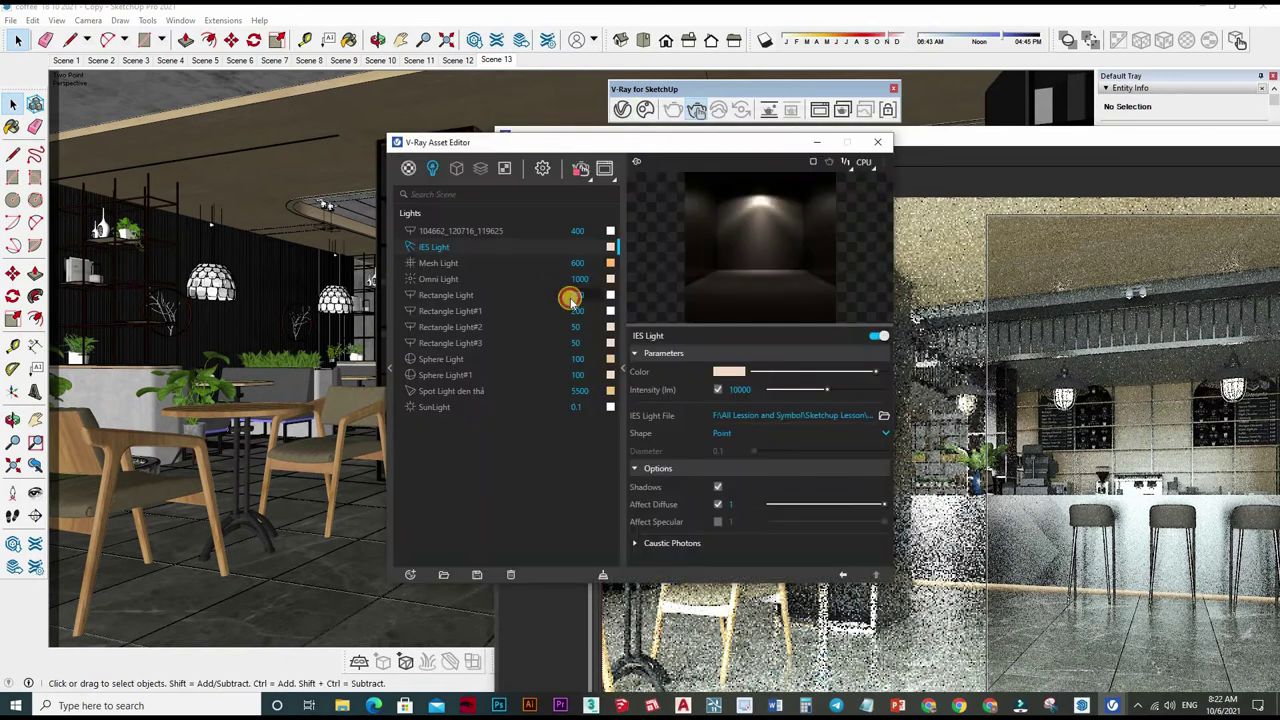
click(572, 297)
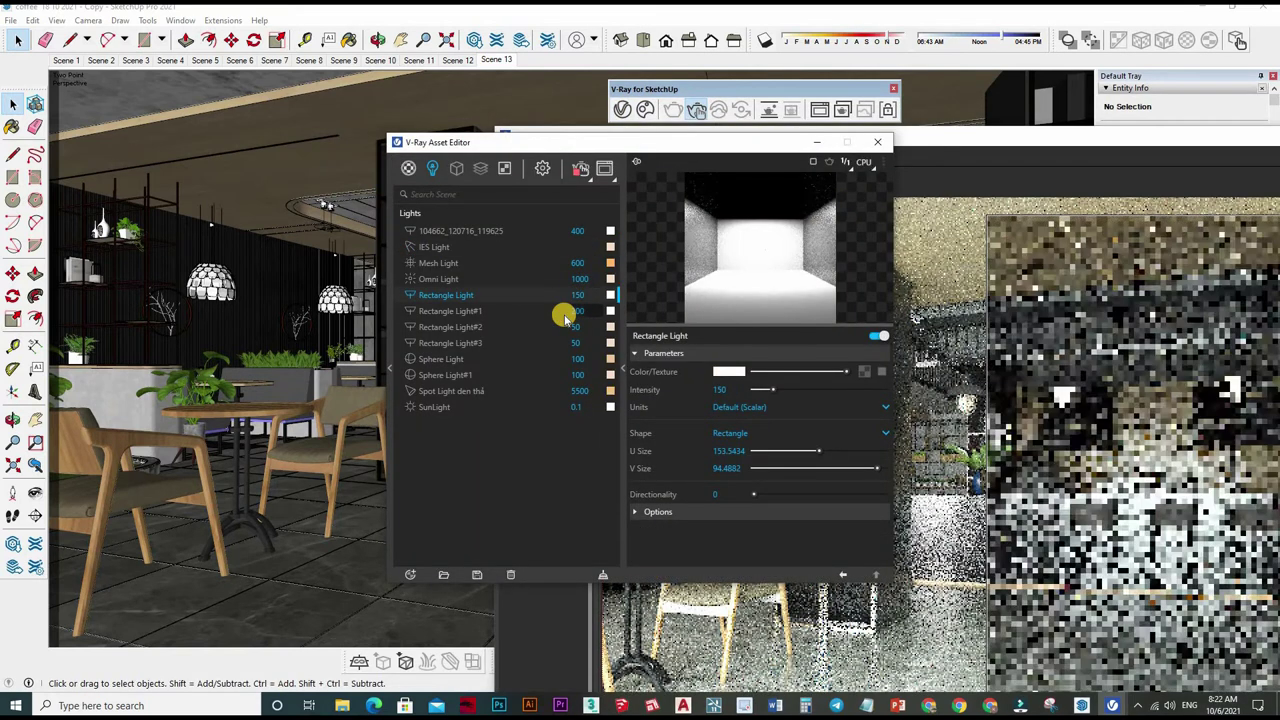
click(566, 313)
text(15)
drag(472, 115, 457, 129)
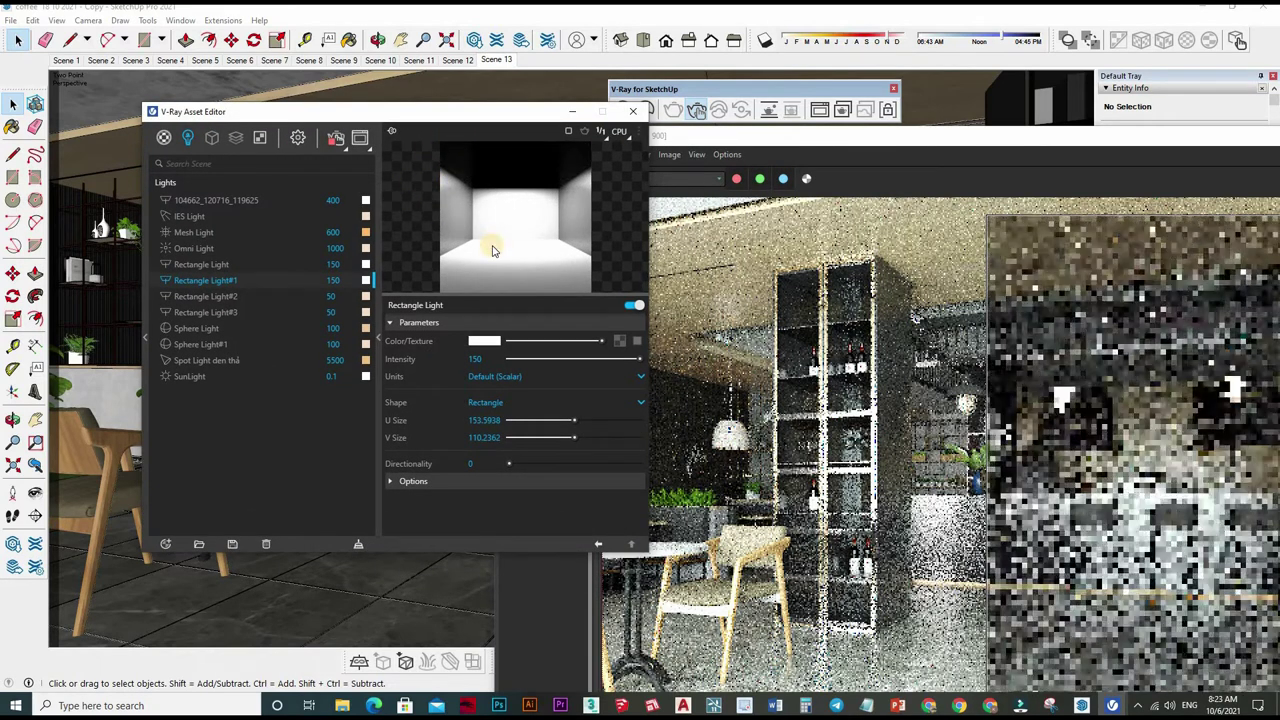
click(646, 42)
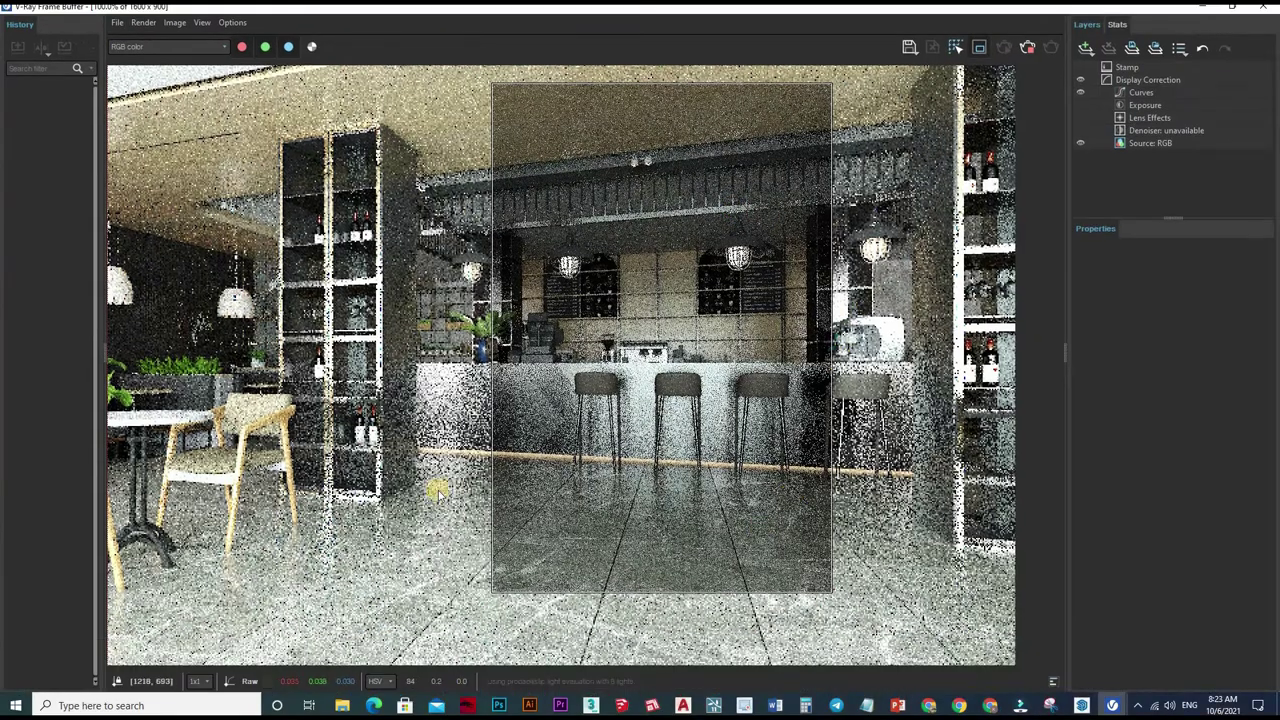
Scroll the Asset Editor Settings to the Camera section's Exposure Value field
scroll(487, 457, up, 1)
scroll(487, 457, up, 2)
scroll(487, 457, down, 2)
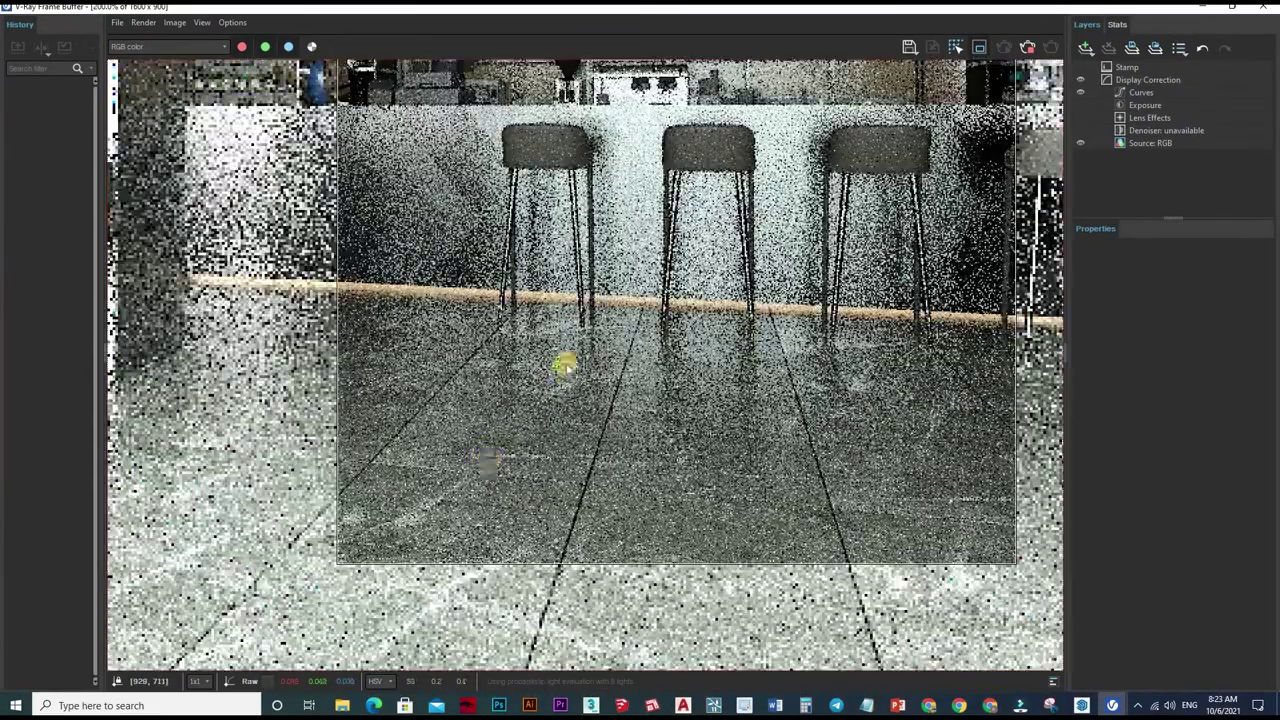
scroll(563, 363, down, 1)
scroll(586, 386, up, 1)
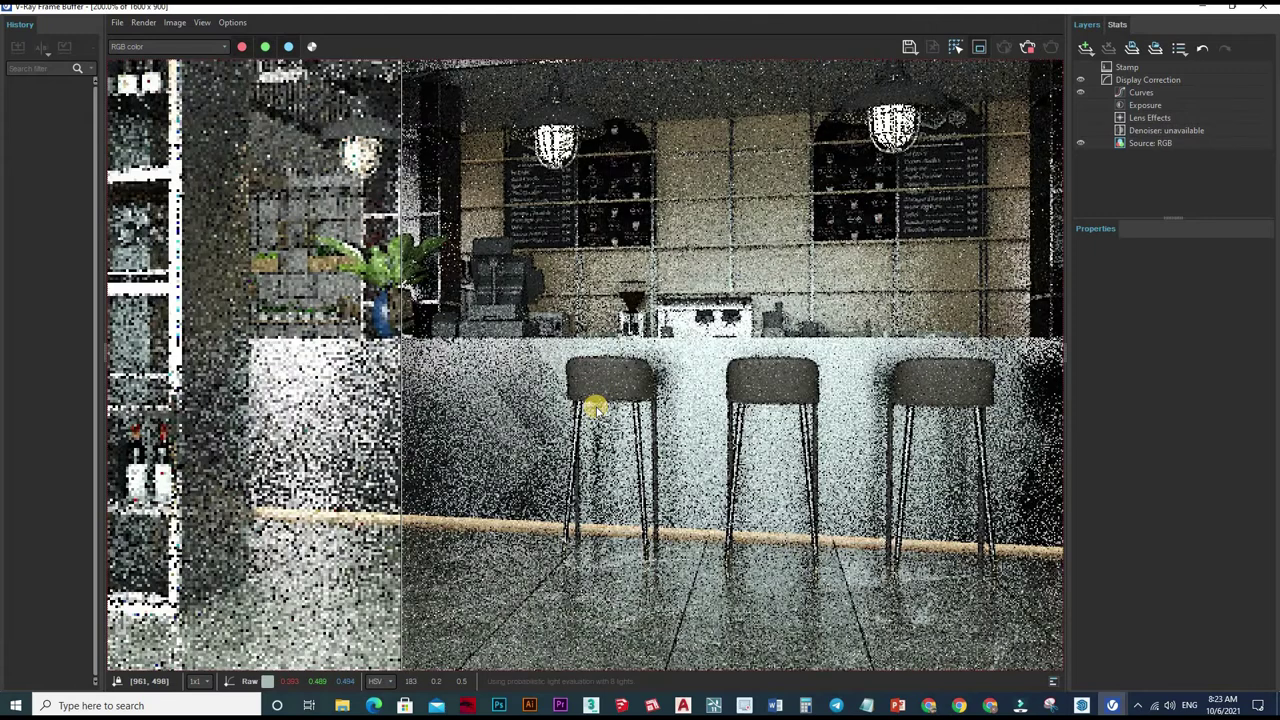
scroll(594, 407, down, 1)
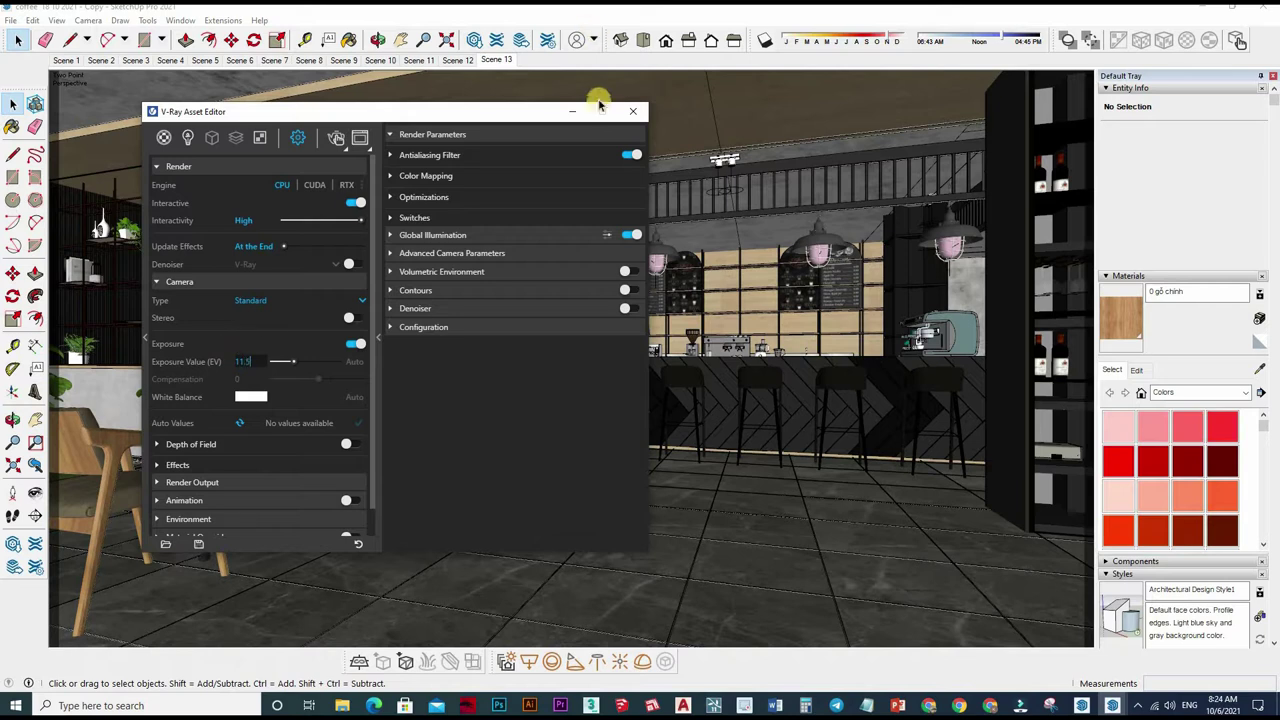
Commit exposure value 11.5, close the settings window and start a new render
text(.5)
key(Return)
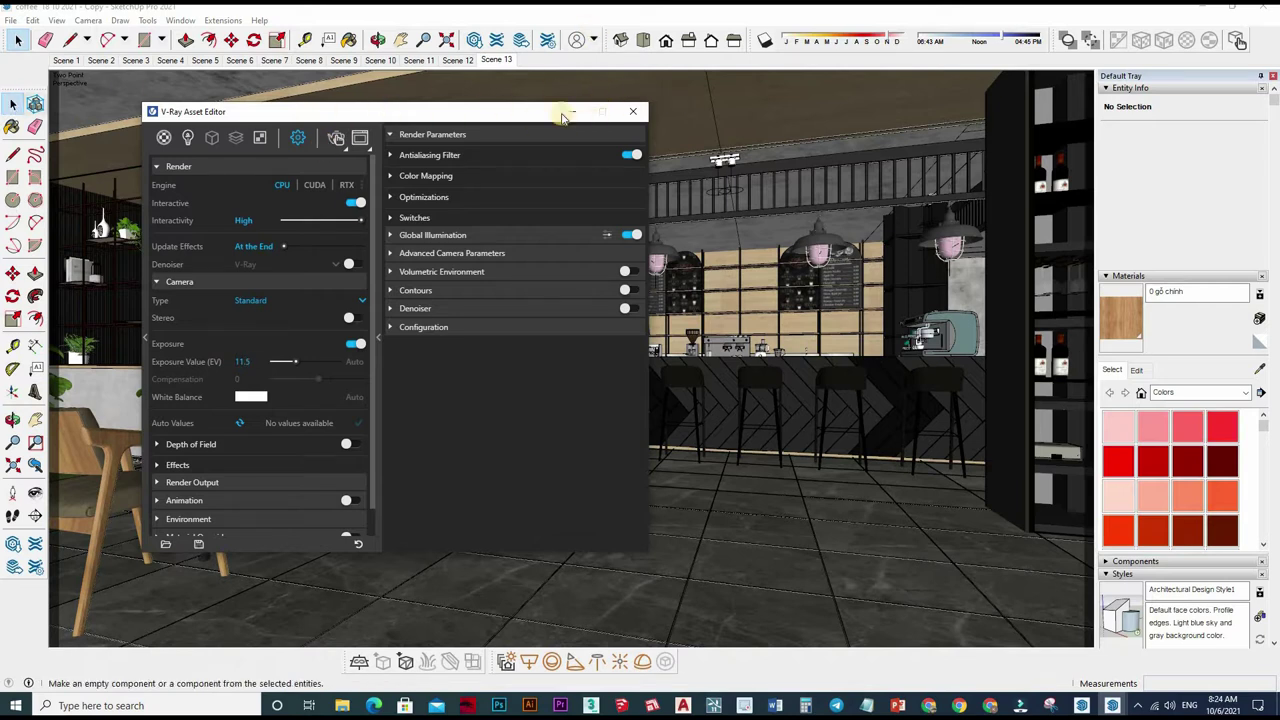
drag(491, 112, 405, 112)
click(547, 111)
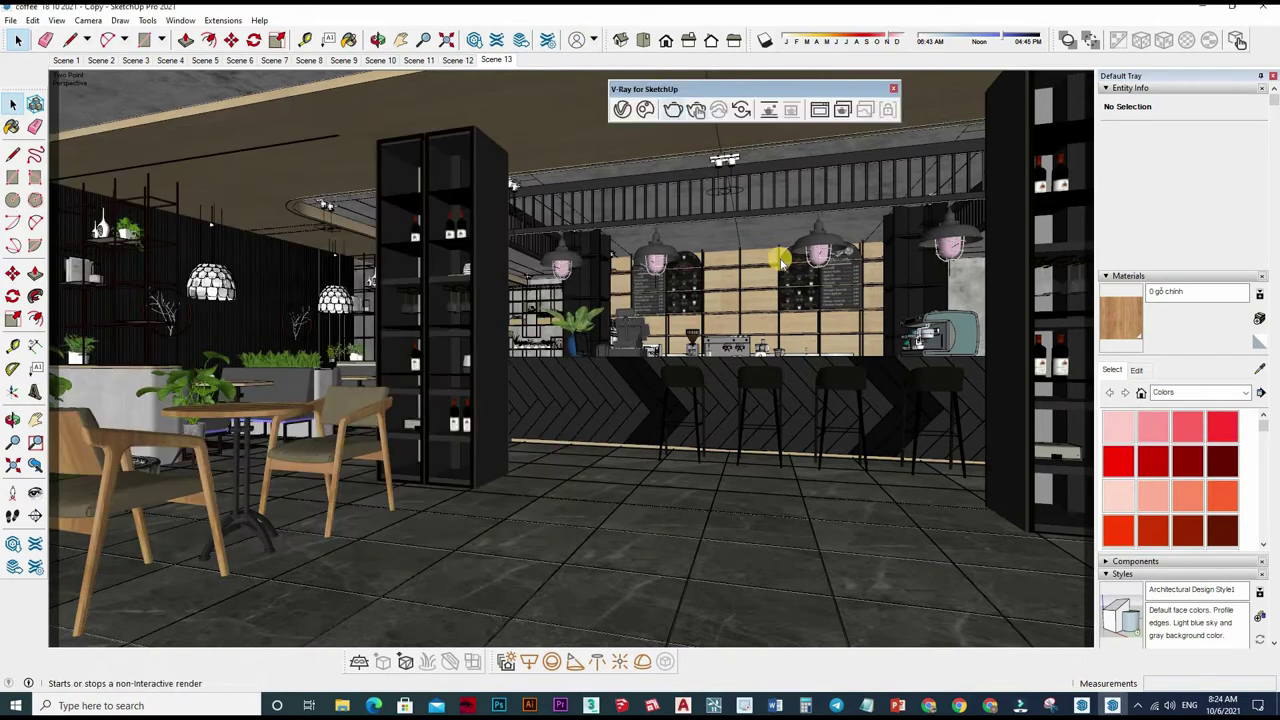
click(692, 107)
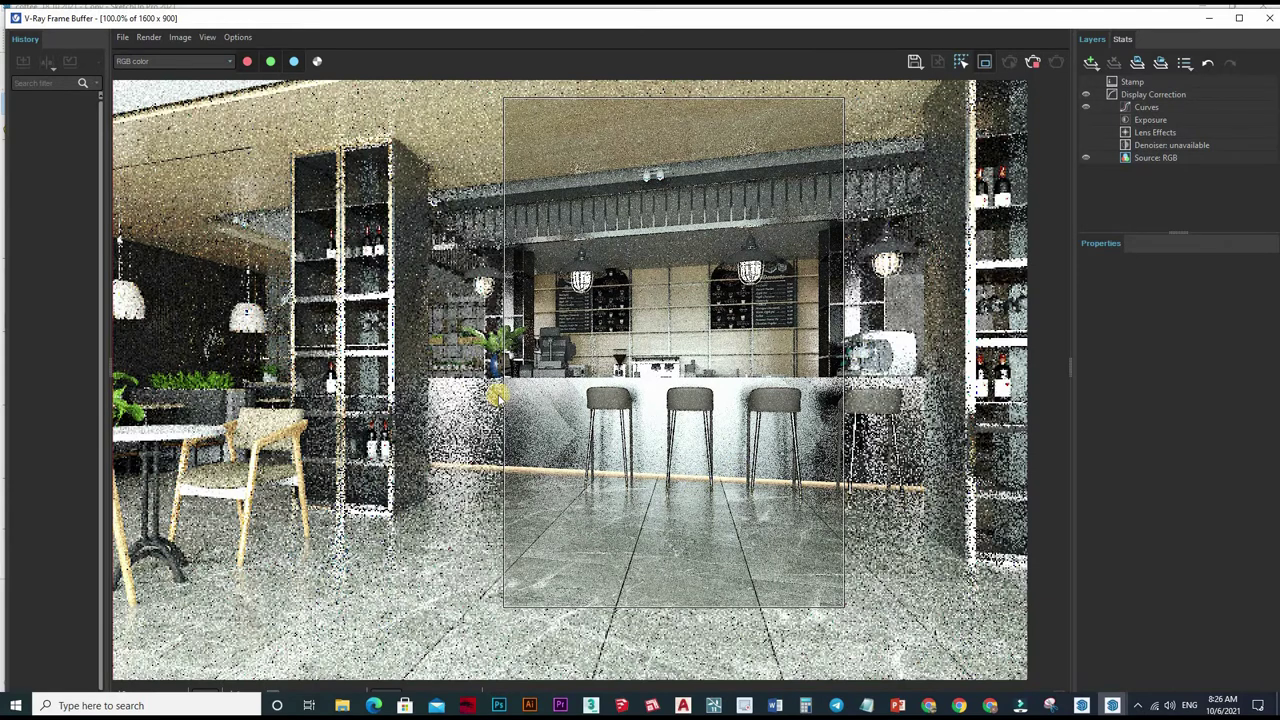
Check the render, restore the Frame Buffer and open the V-Ray Asset Editor beside the model
scroll(497, 395, up, 2)
scroll(510, 370, up, 2)
scroll(591, 178, down, 4)
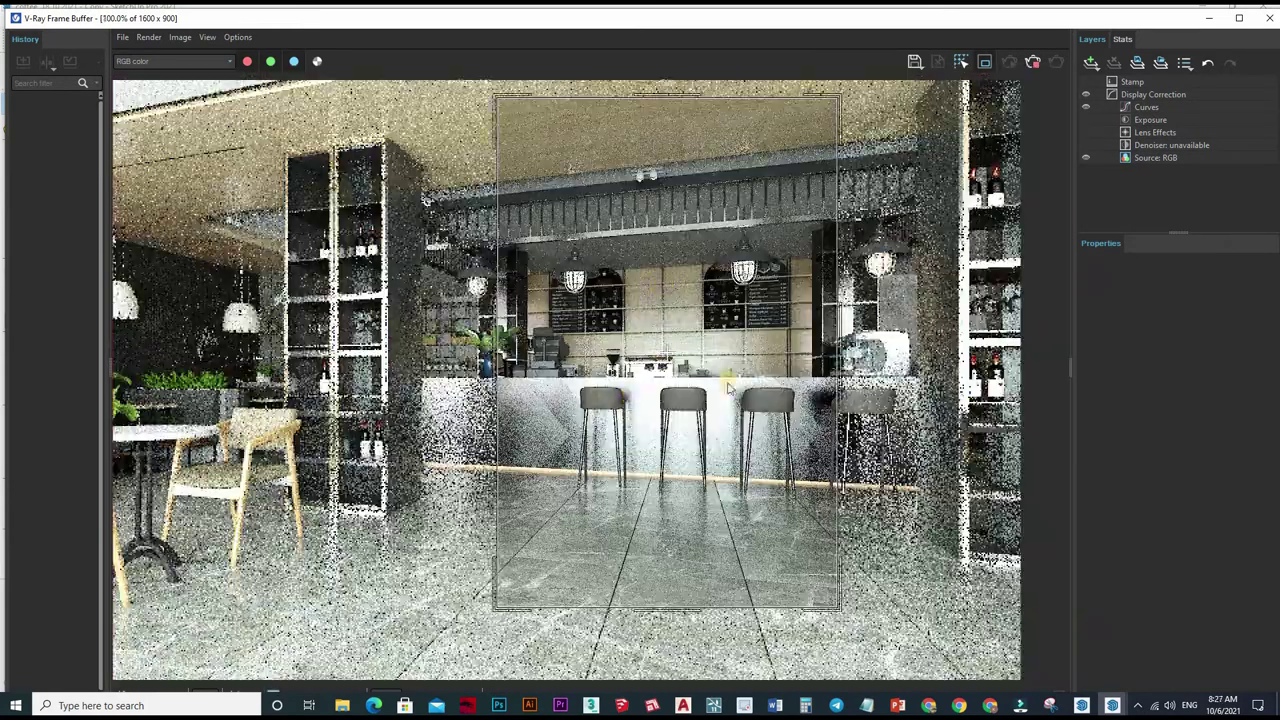
scroll(728, 388, up, 1)
scroll(699, 236, down, 1)
scroll(699, 236, down, 1)
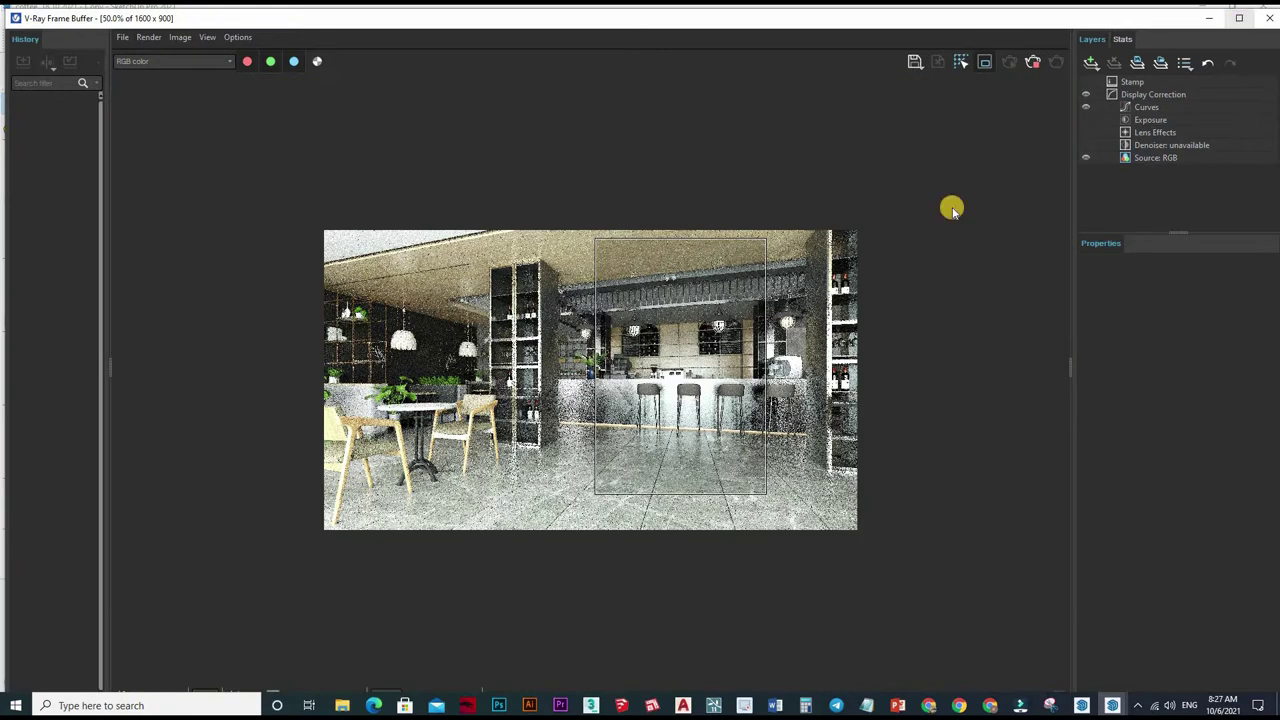
click(1238, 18)
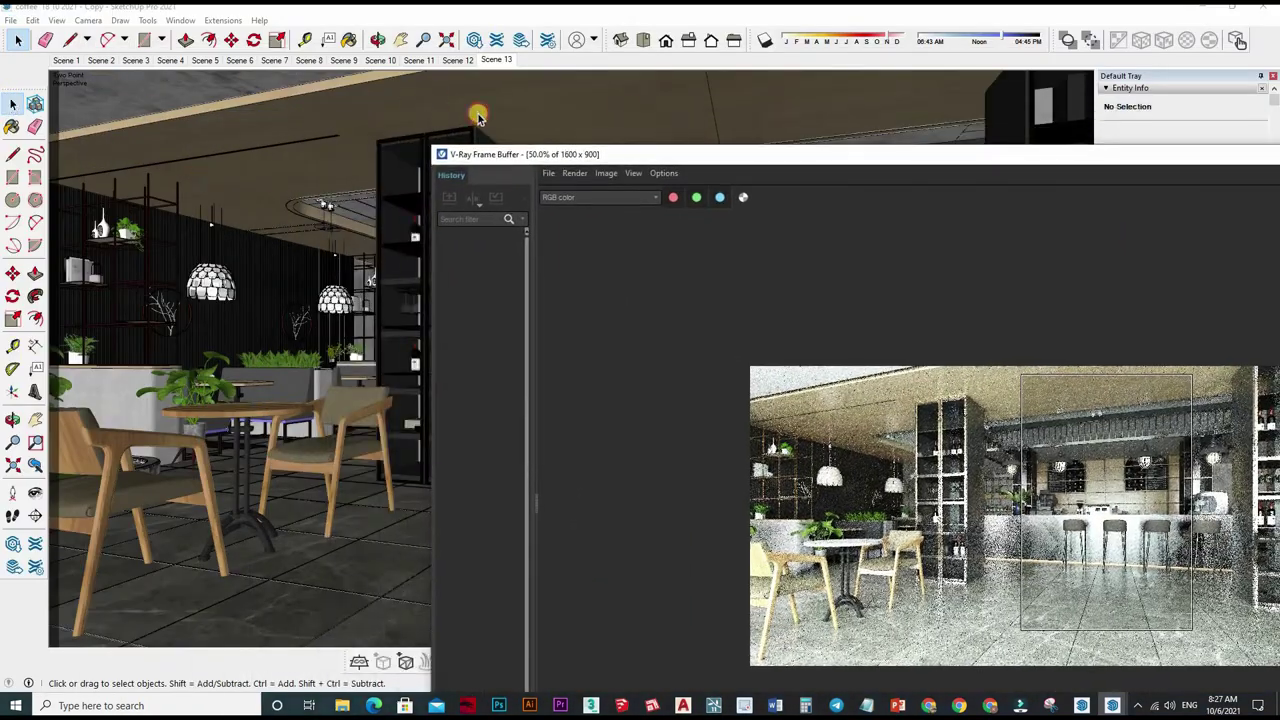
click(477, 114)
click(621, 107)
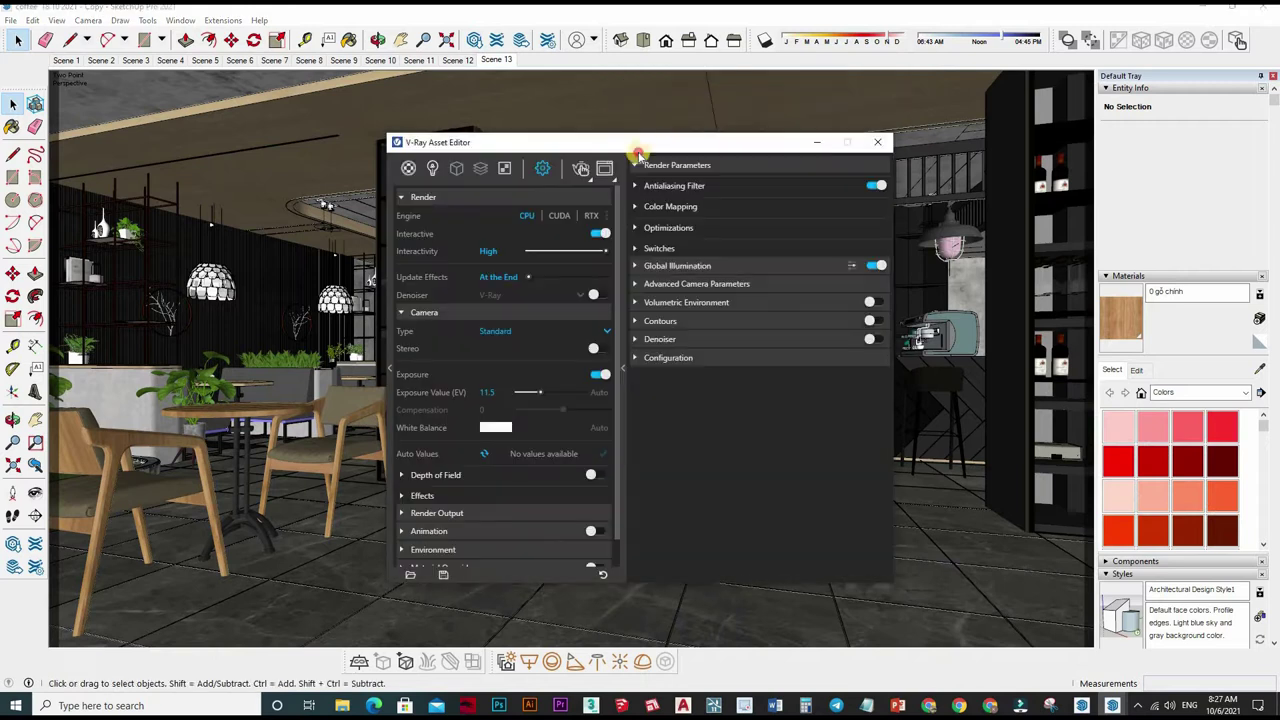
drag(448, 141, 222, 135)
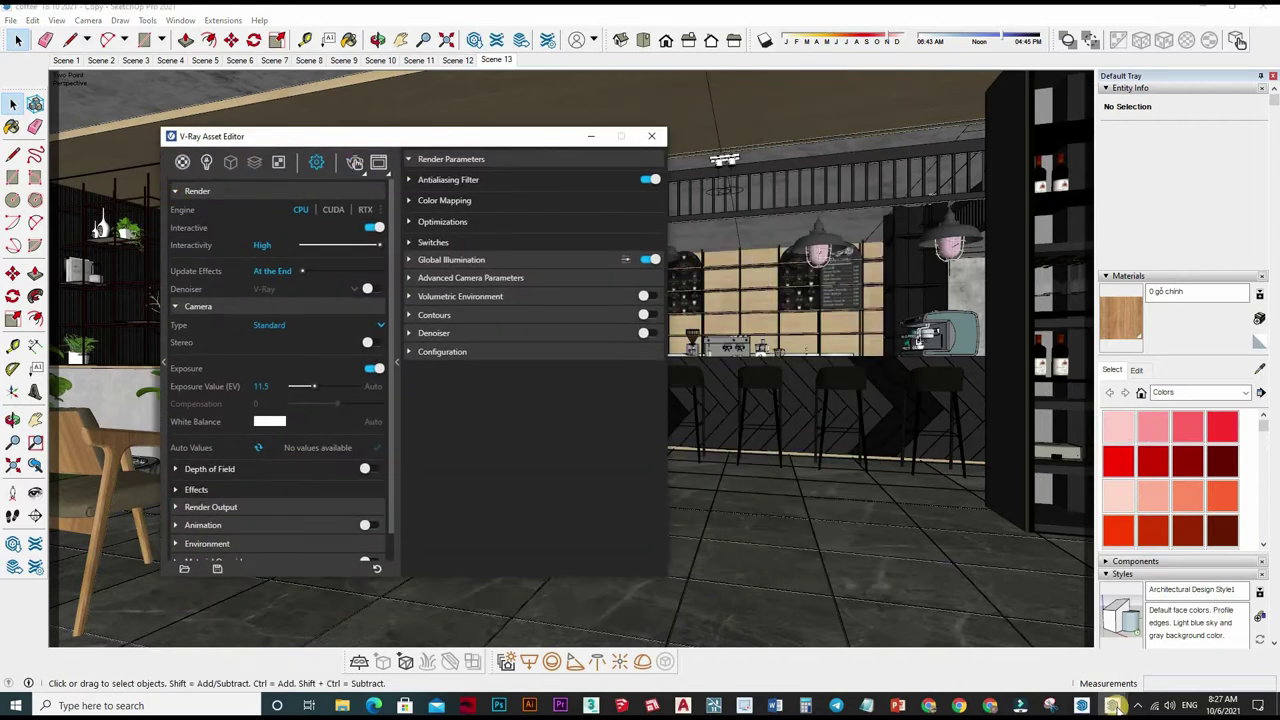
Lower the IES Light intensity from 10000 to 3000 and minimize the editor
click(206, 162)
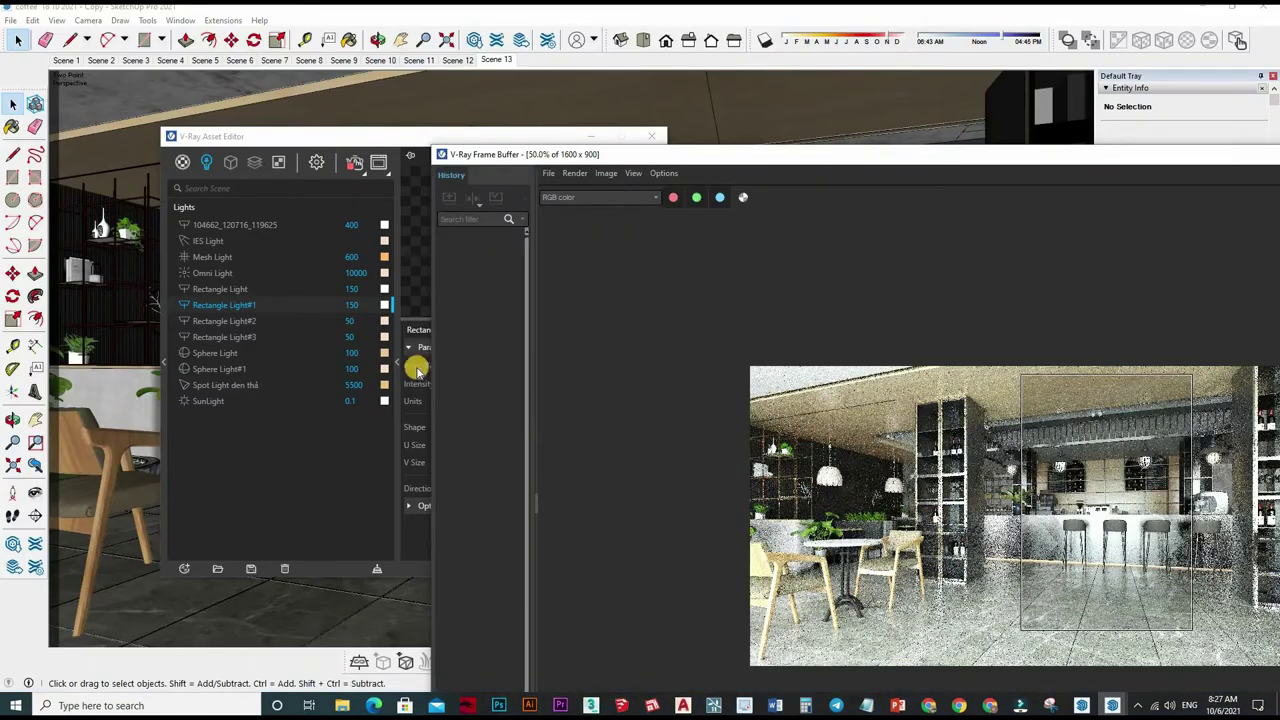
click(230, 305)
click(207, 240)
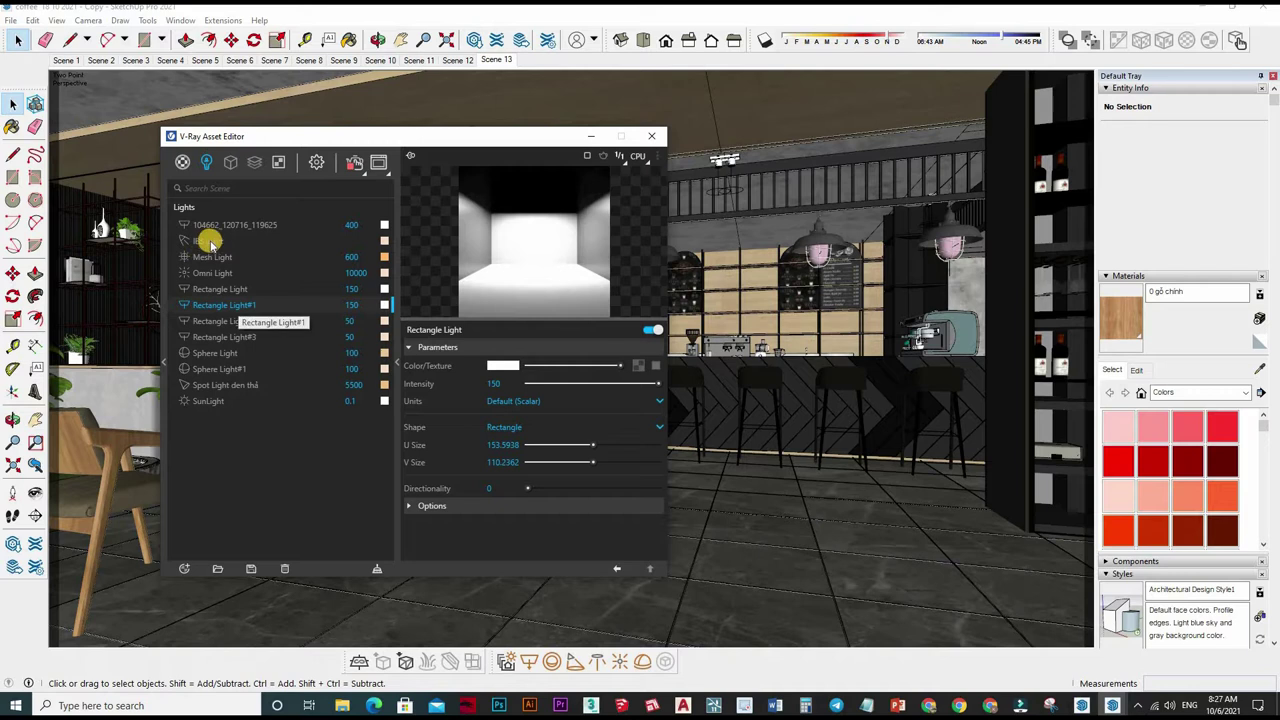
drag(481, 392, 520, 393)
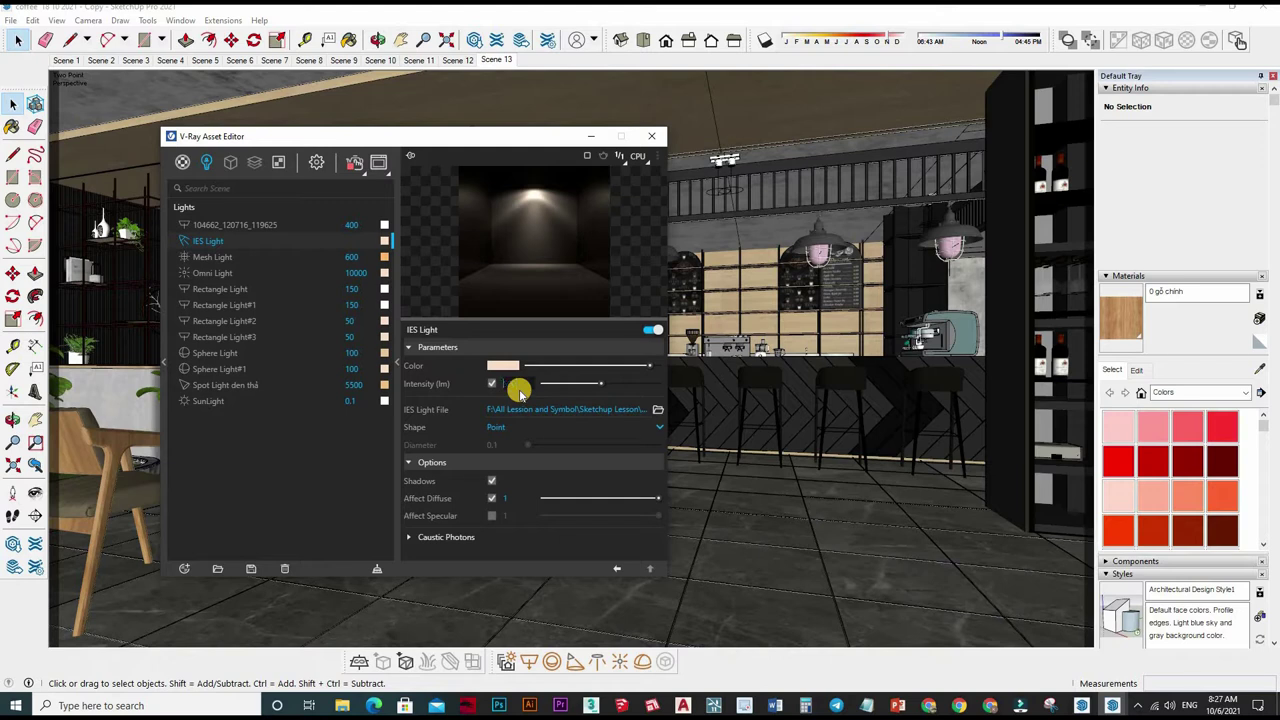
text(3000)
key(Return)
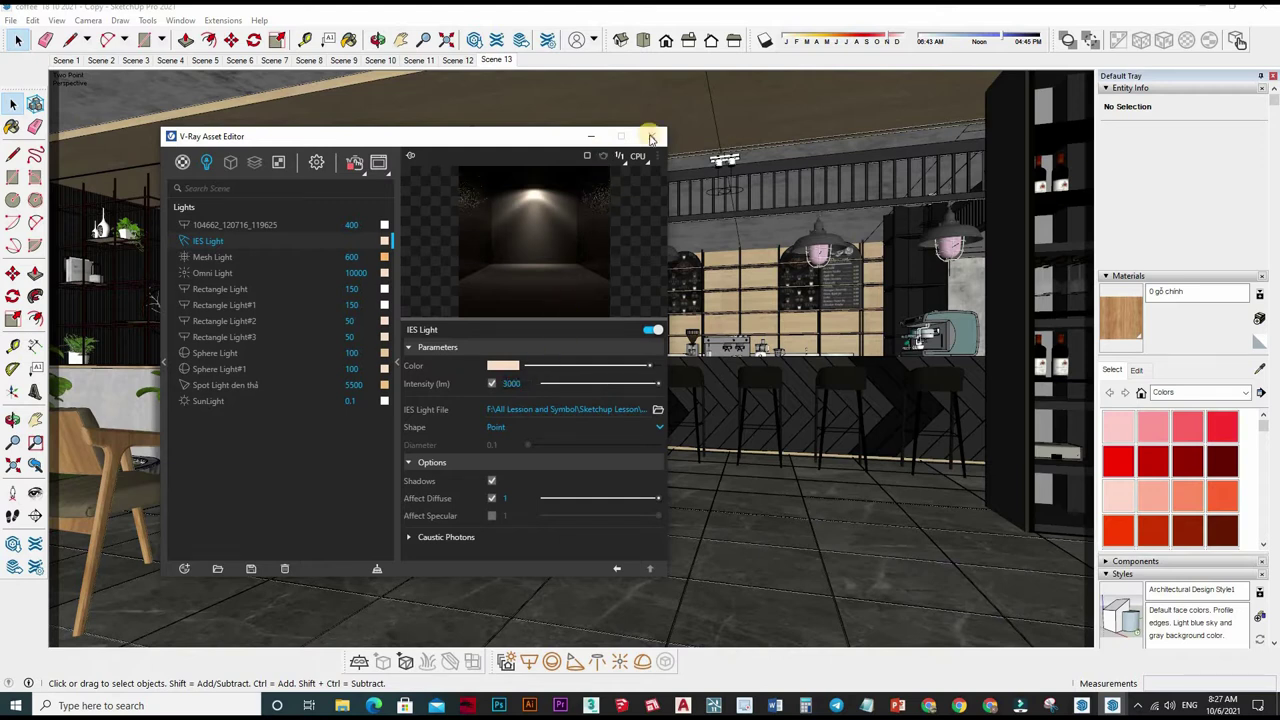
click(1112, 706)
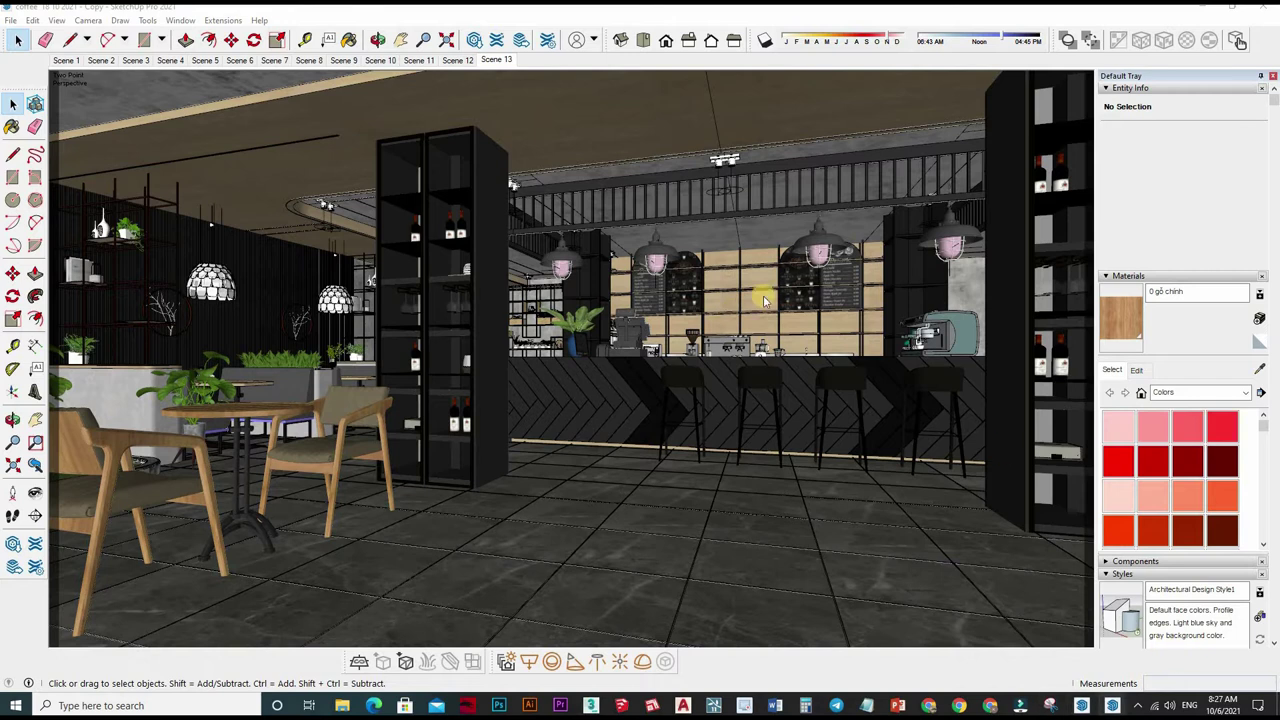
Show the Frame Buffer full-screen, zoom in to check the render, then close it
click(1190, 640)
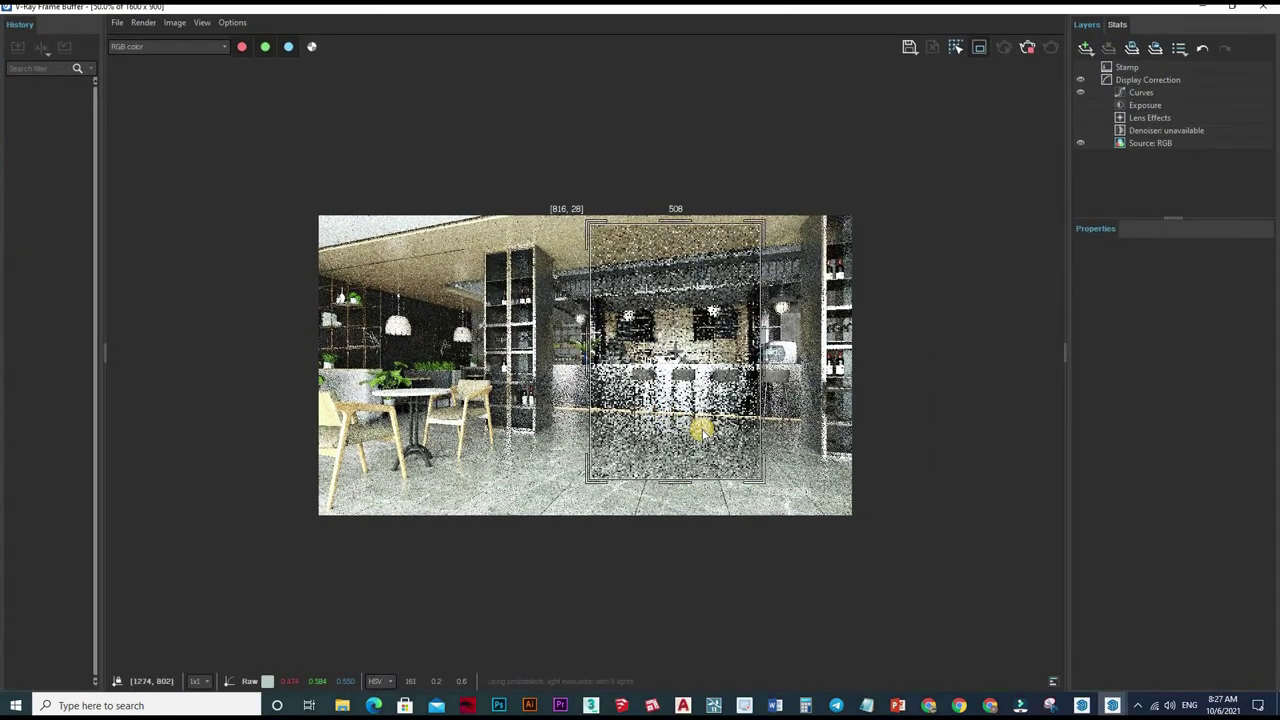
double_click(622, 455)
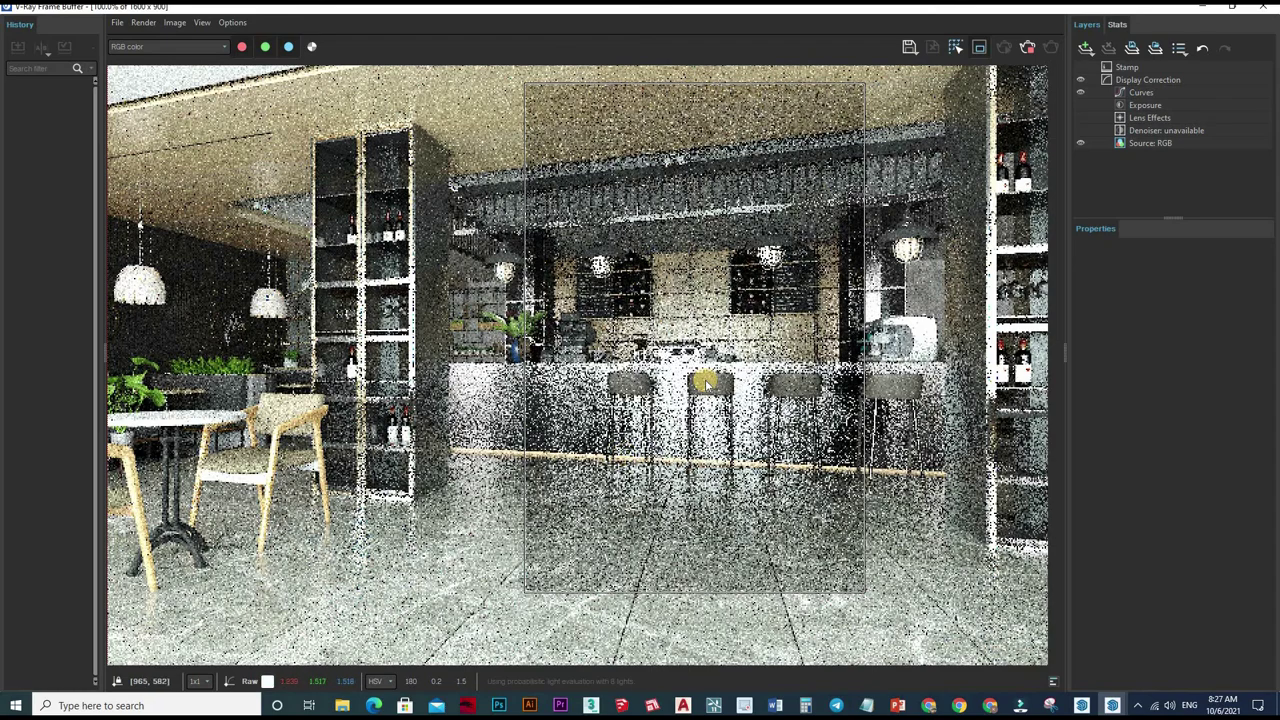
scroll(625, 452, down, 1)
scroll(657, 418, up, 2)
scroll(650, 385, down, 1)
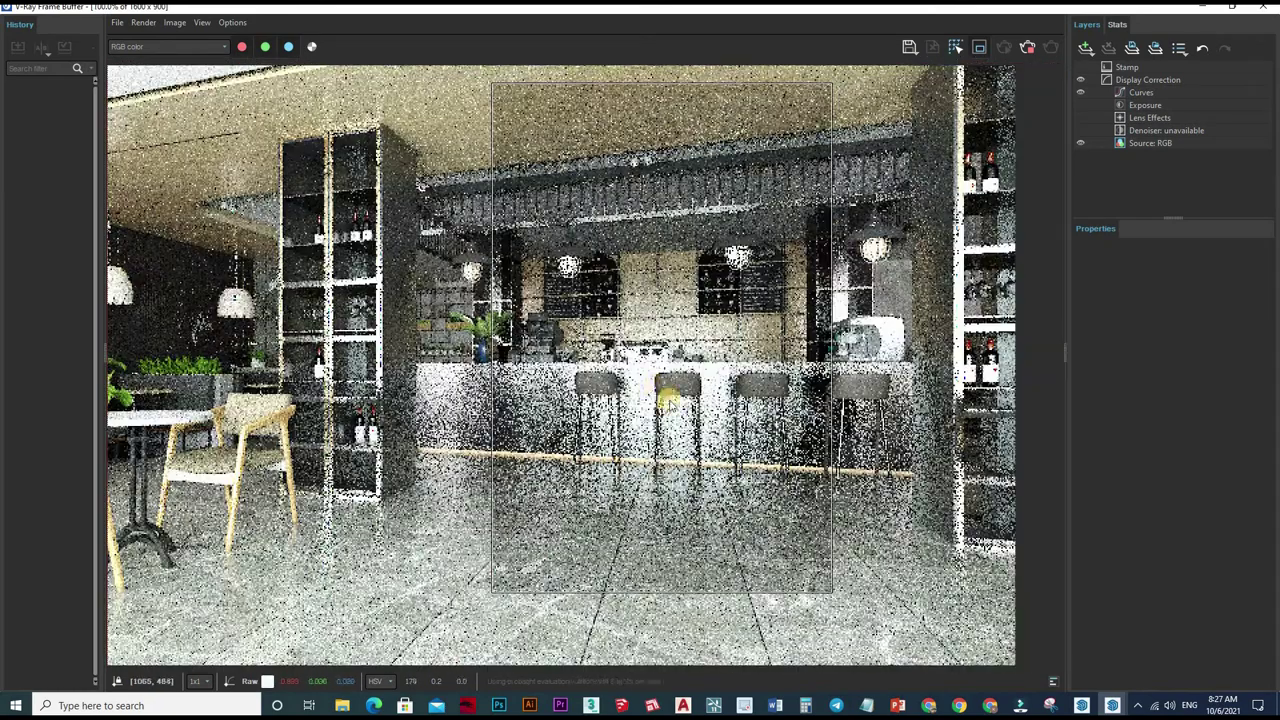
scroll(666, 394, down, 1)
scroll(708, 392, up, 1)
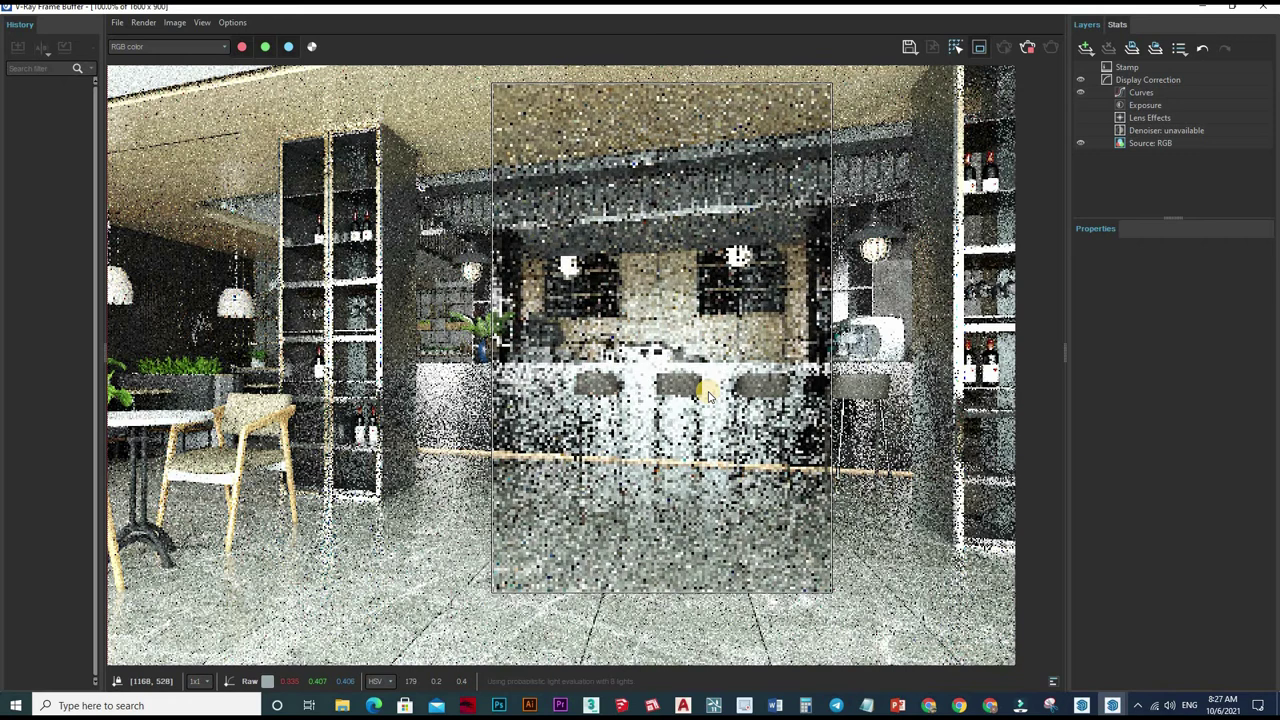
scroll(708, 392, down, 1)
scroll(708, 392, up, 1)
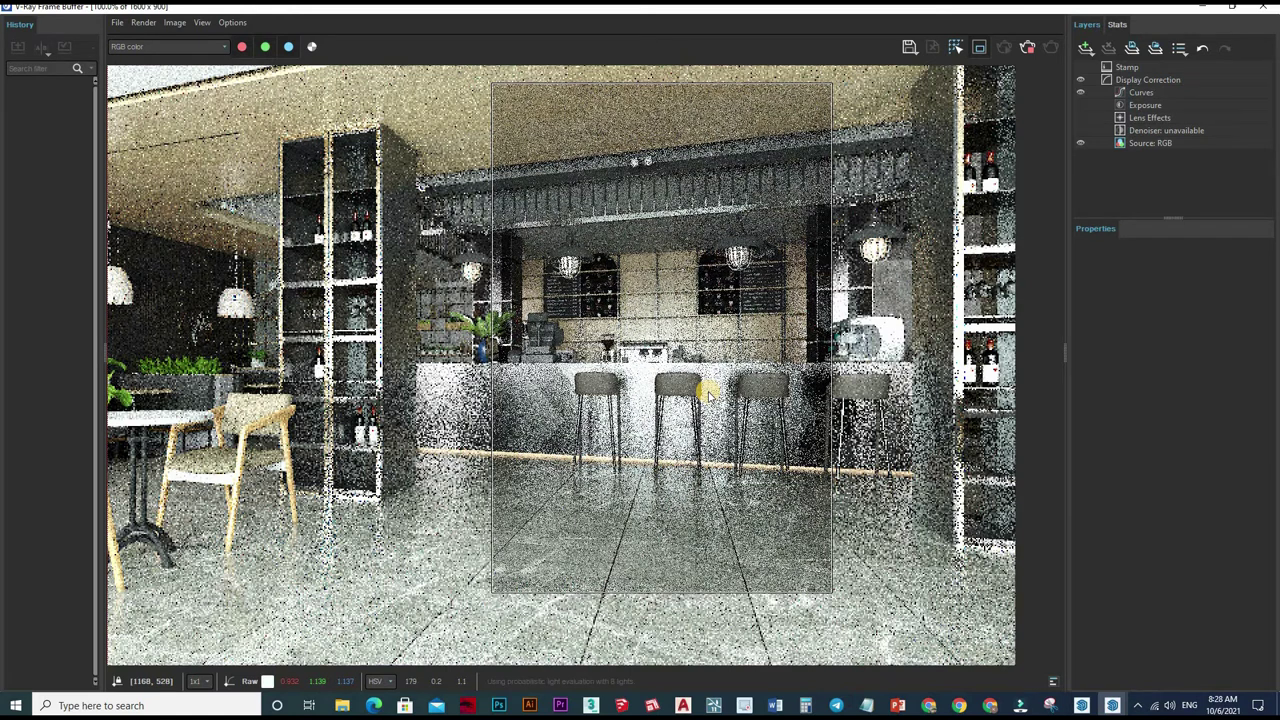
scroll(707, 394, down, 2)
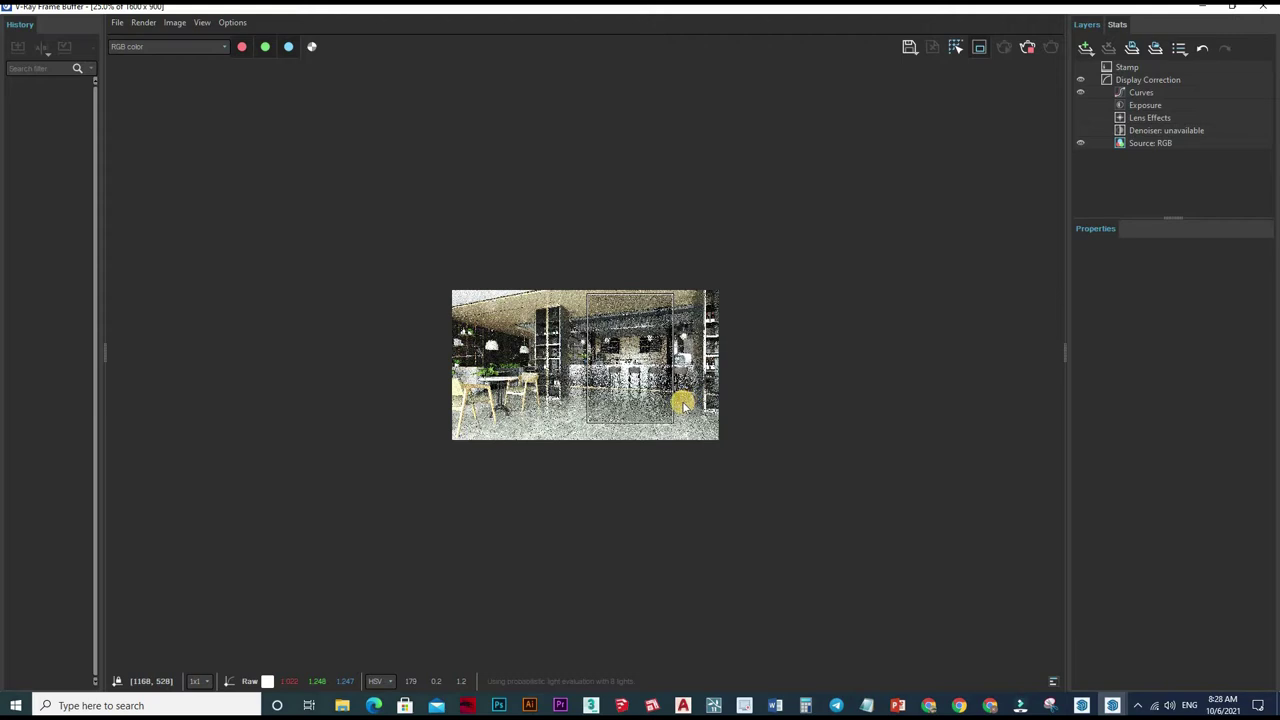
scroll(683, 404, up, 1)
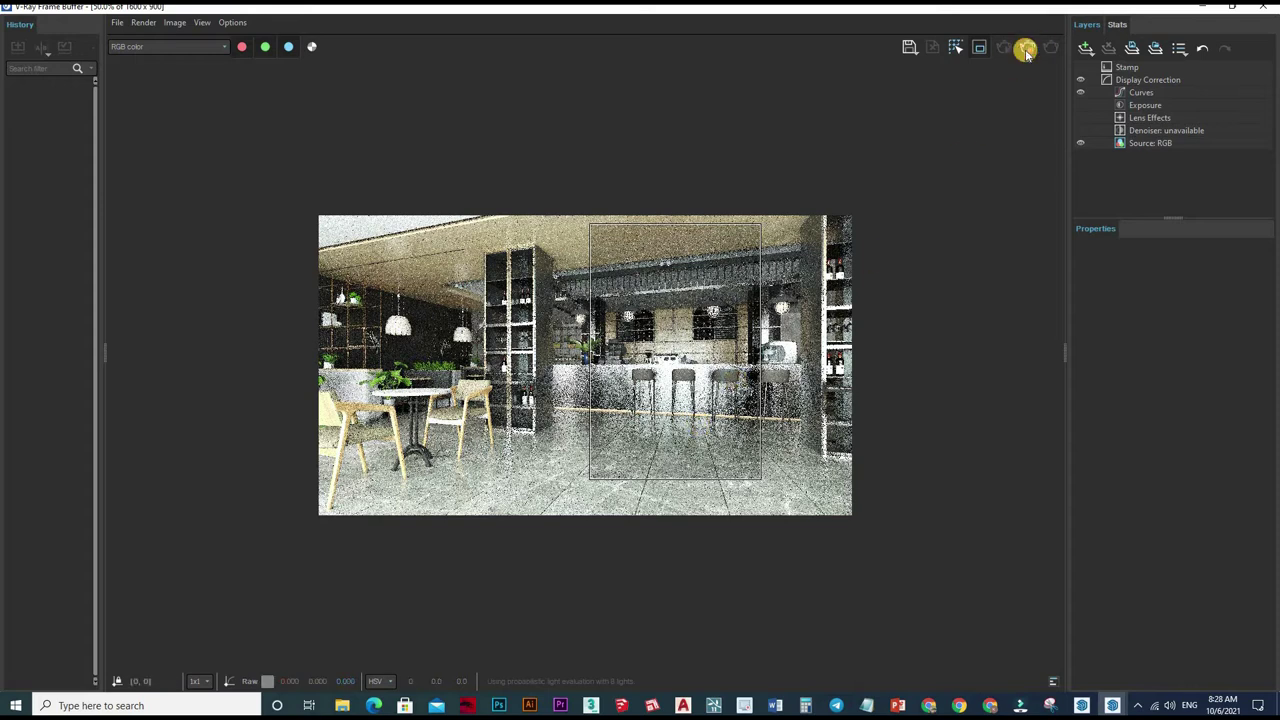
click(1264, 8)
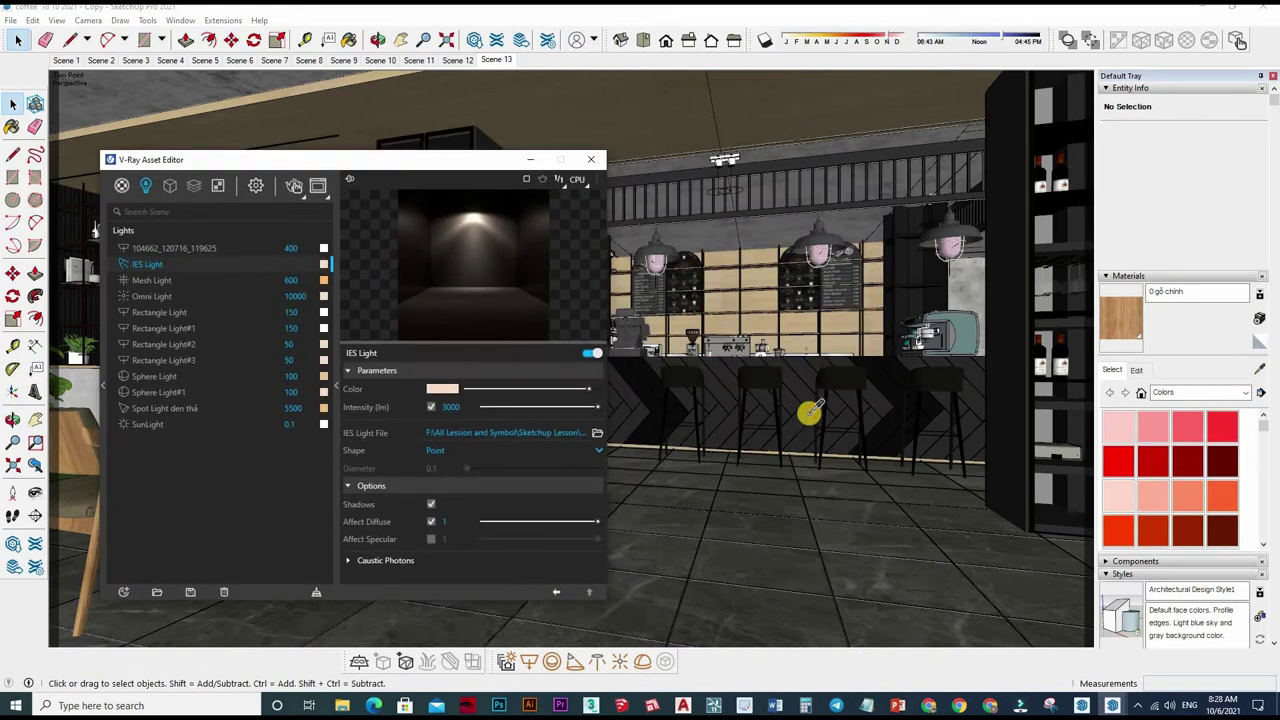
Give Color M07 and Color M08 white reflection with 0.75 reflection glossiness
key(b)
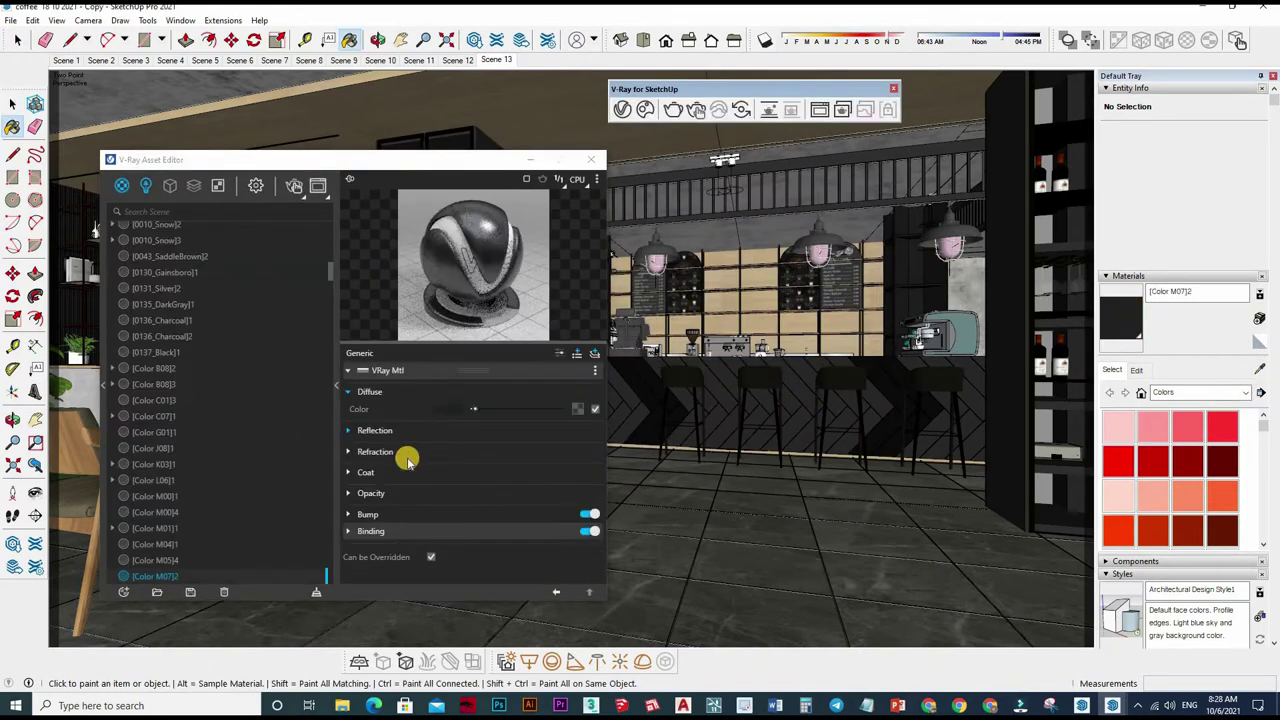
click(375, 430)
drag(472, 447, 552, 451)
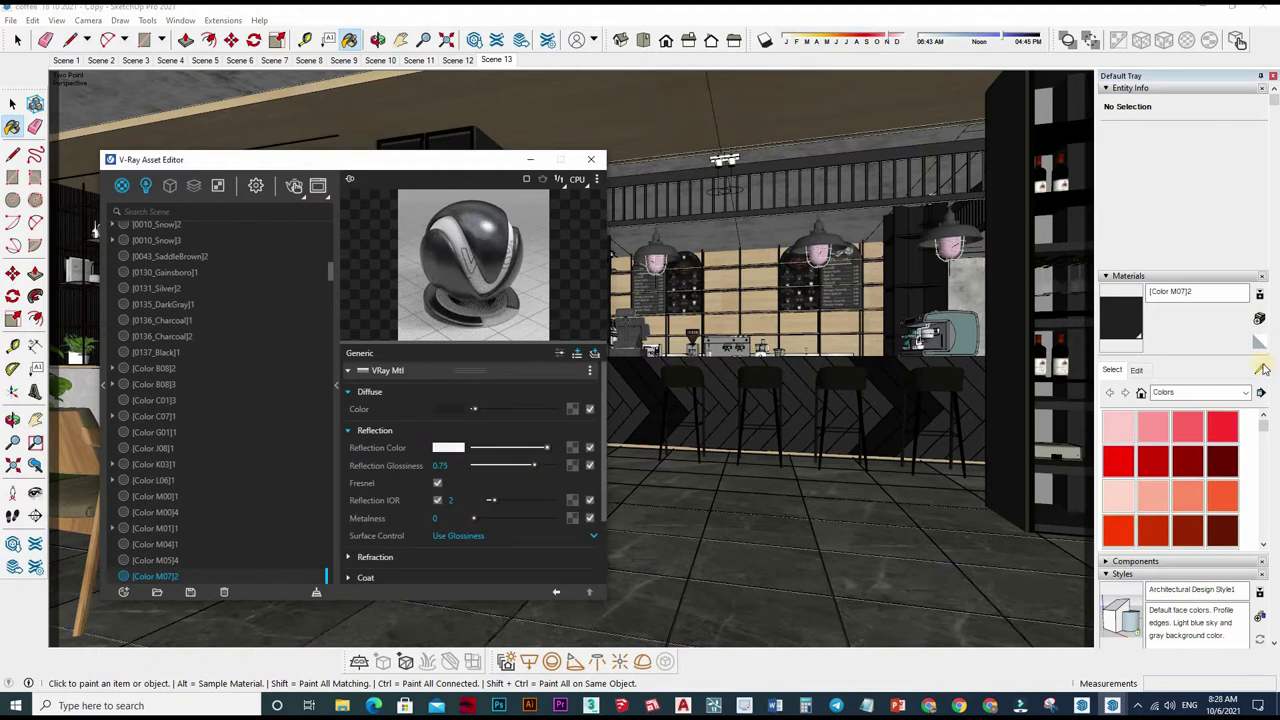
alt+click(890, 393)
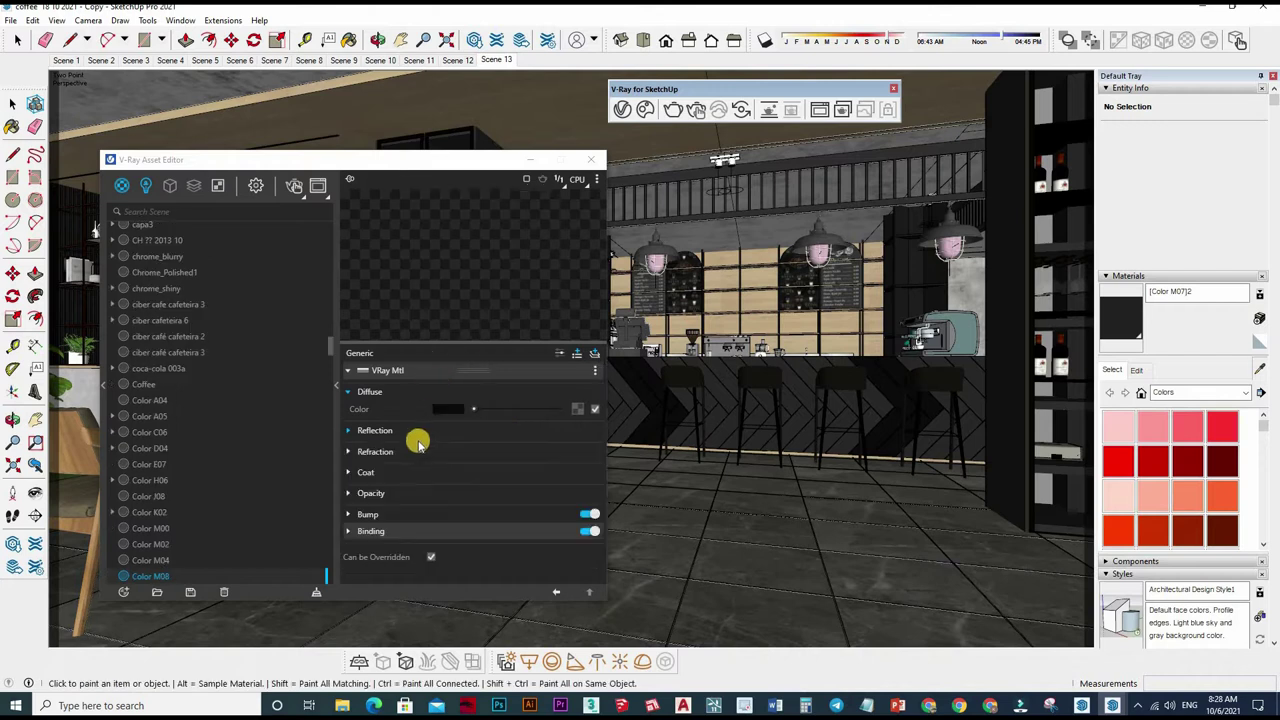
click(491, 440)
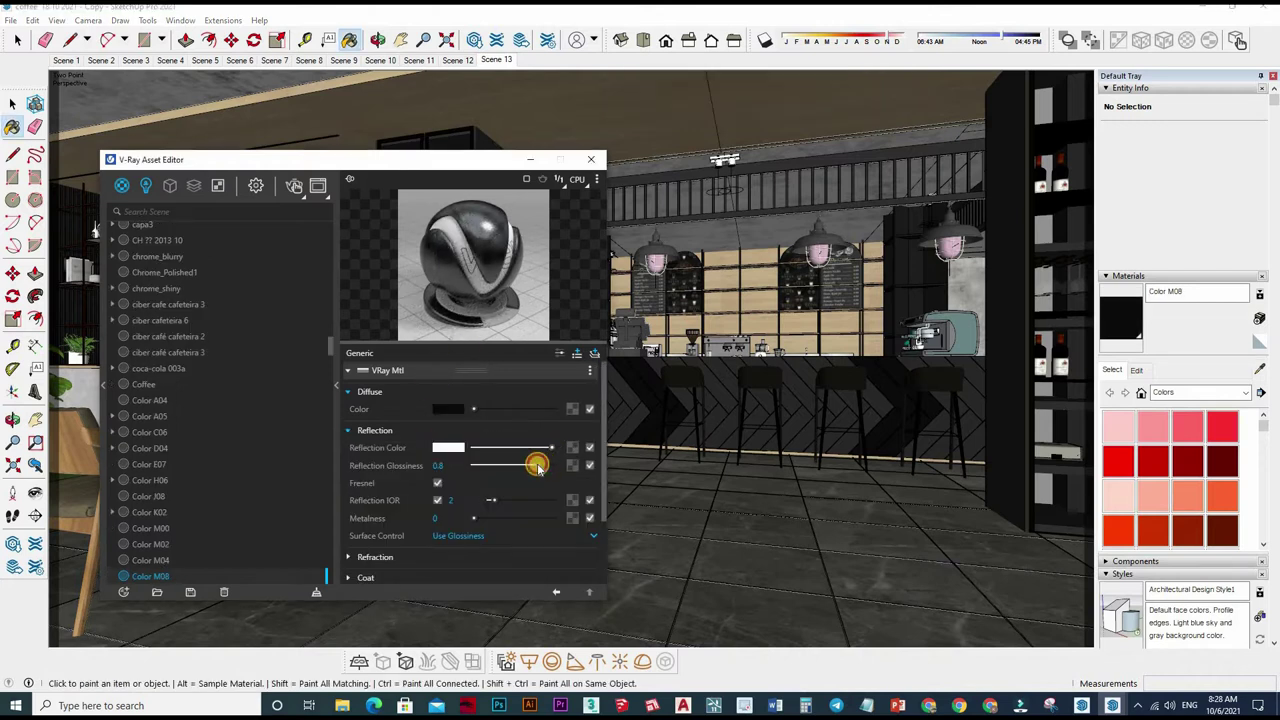
drag(530, 467, 546, 452)
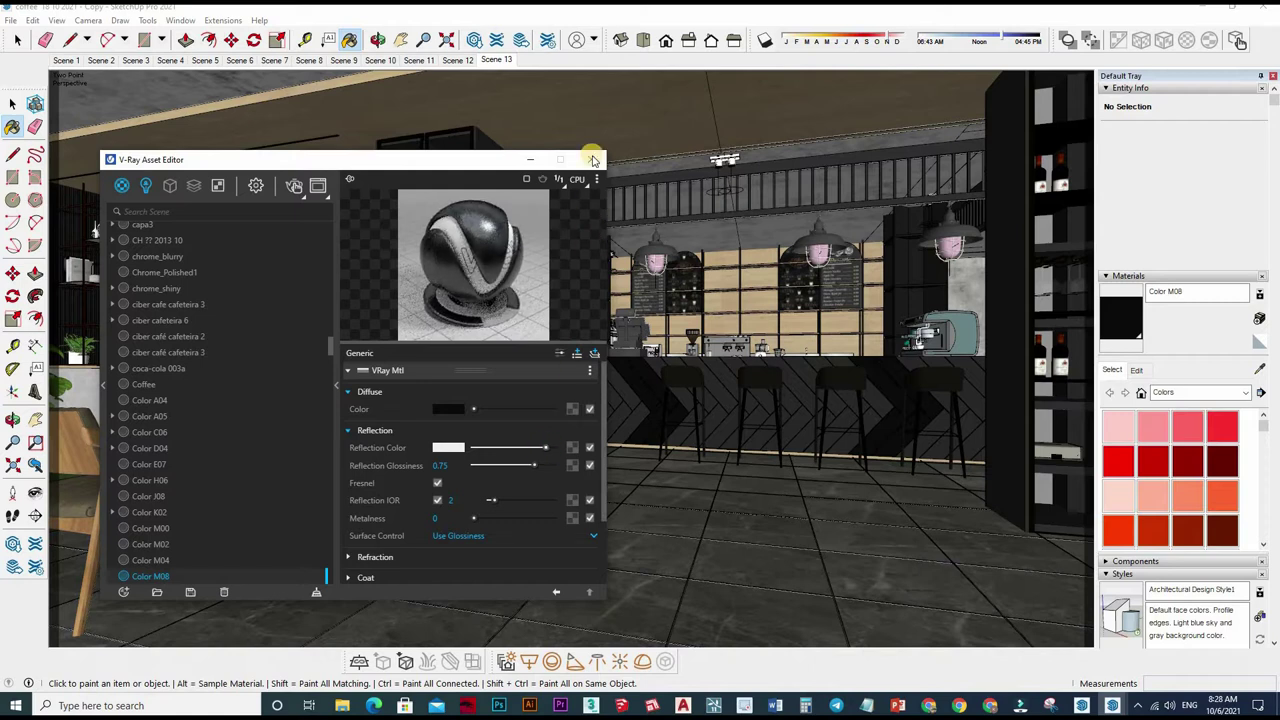
click(591, 159)
Orbit to the wine cabinet and draw a rectangle over its door
key(space)
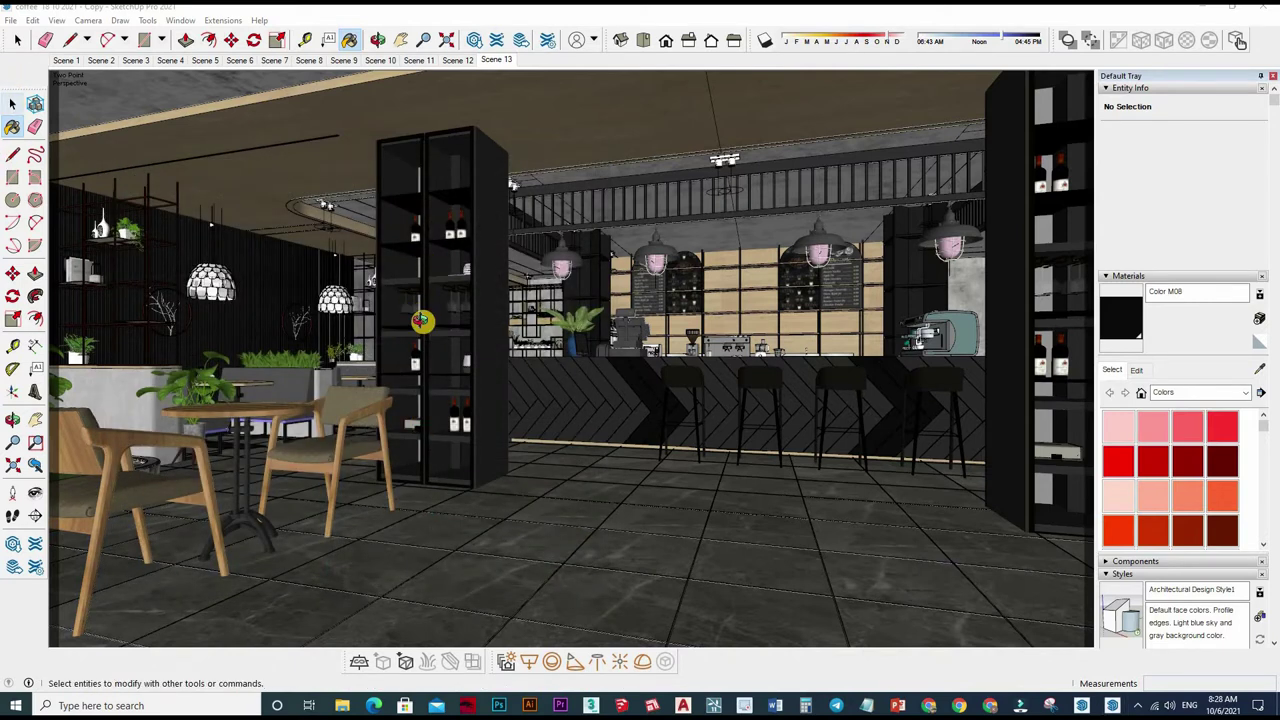
mouse_move(486, 366)
middle_down()
mouse_move(519, 500)
mouse_move(420, 345)
middle_up()
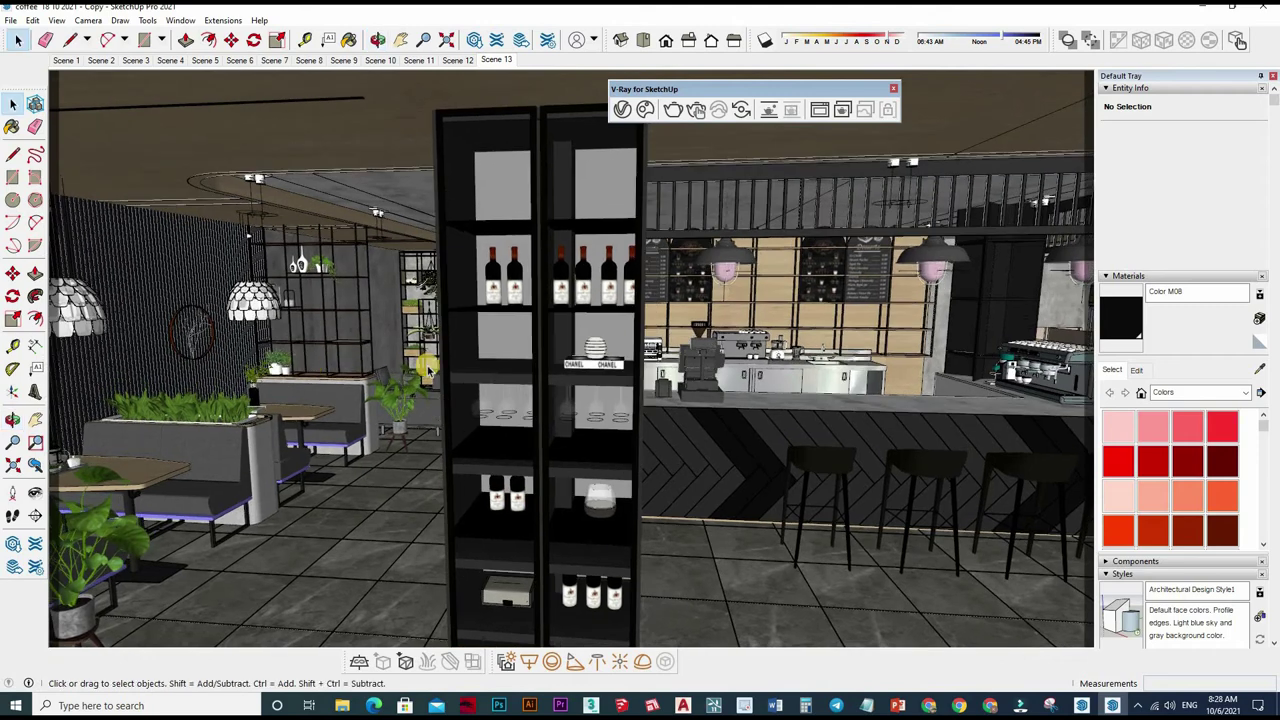
scroll(443, 114, up, 3)
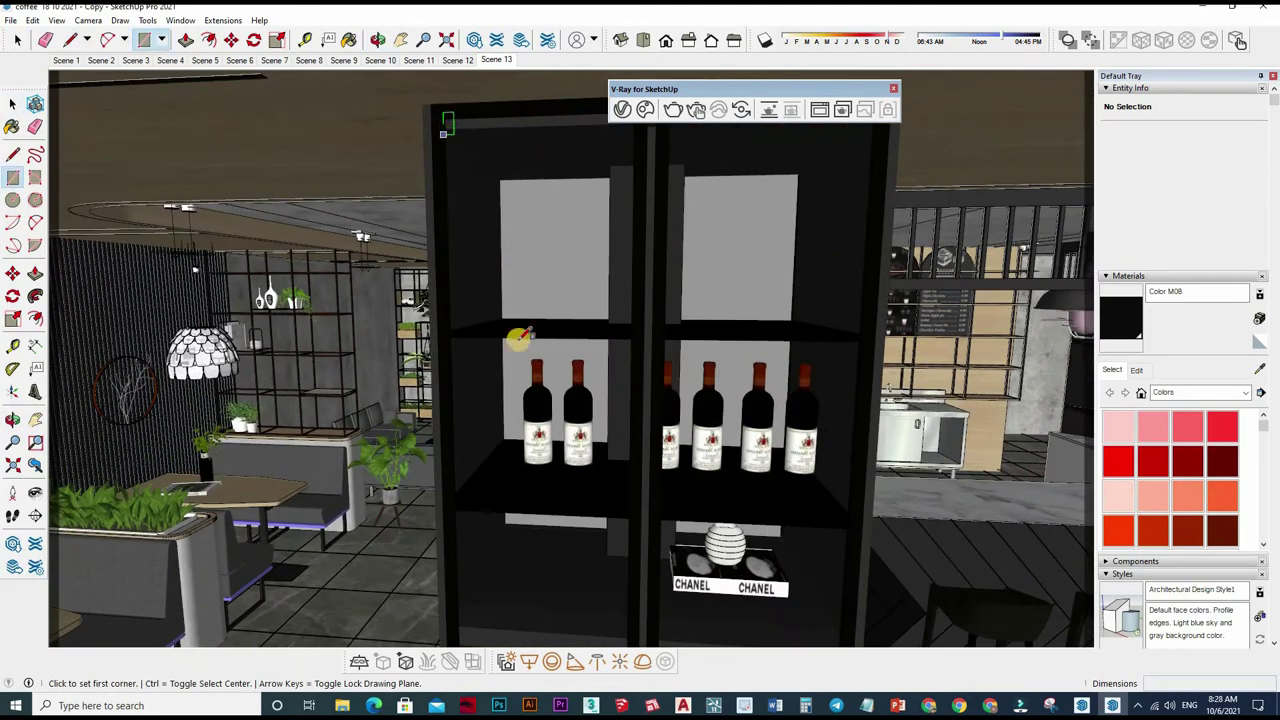
mouse_move(528, 471)
middle_down()
mouse_move(495, 445)
mouse_move(449, 583)
mouse_move(500, 580)
middle_up()
click(449, 583)
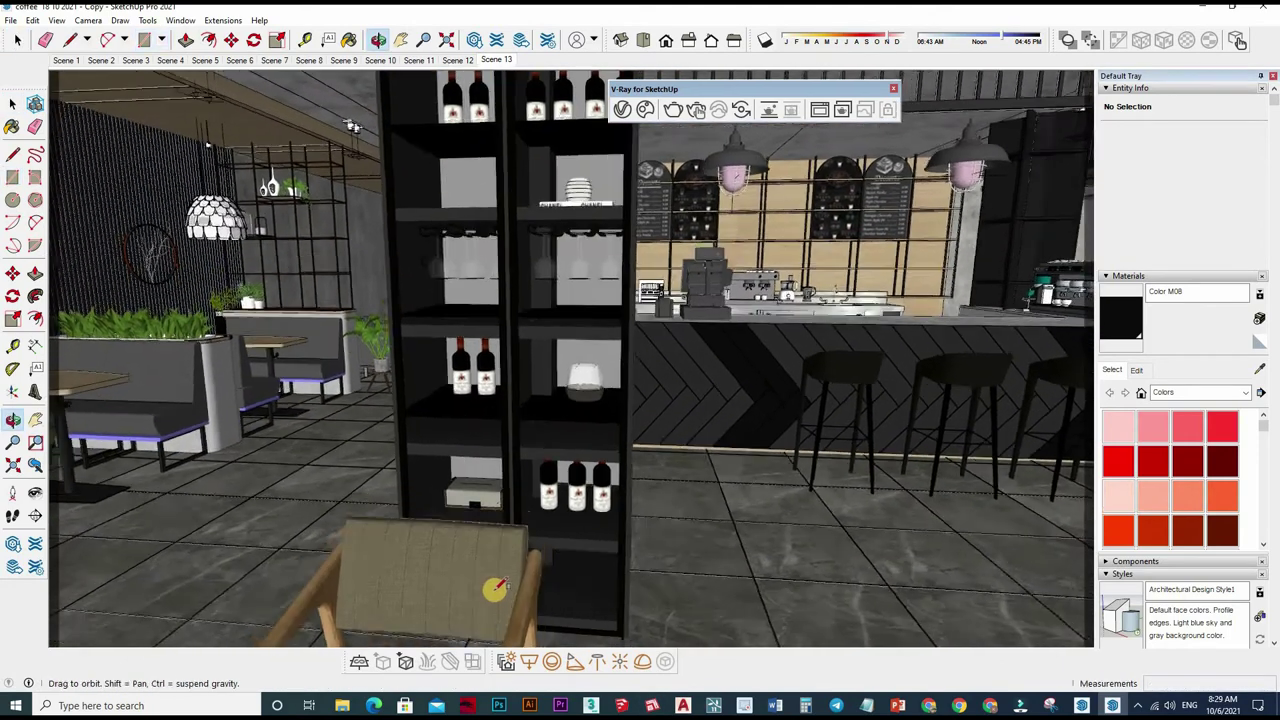
scroll(509, 583, up, 3)
scroll(500, 585, up, 3)
click(443, 440)
Turn the new door panel into a component, Component#1
key(space)
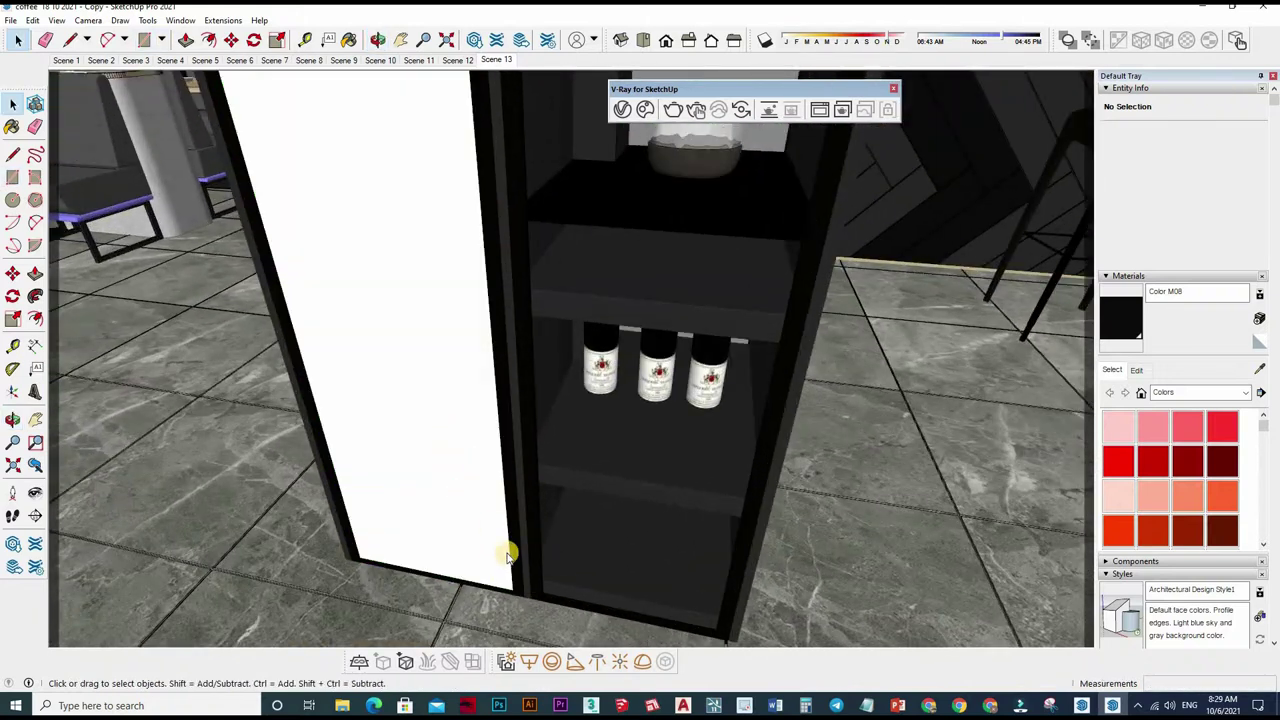
double_click(460, 460)
right_click(448, 444)
key(Return)
click(657, 549)
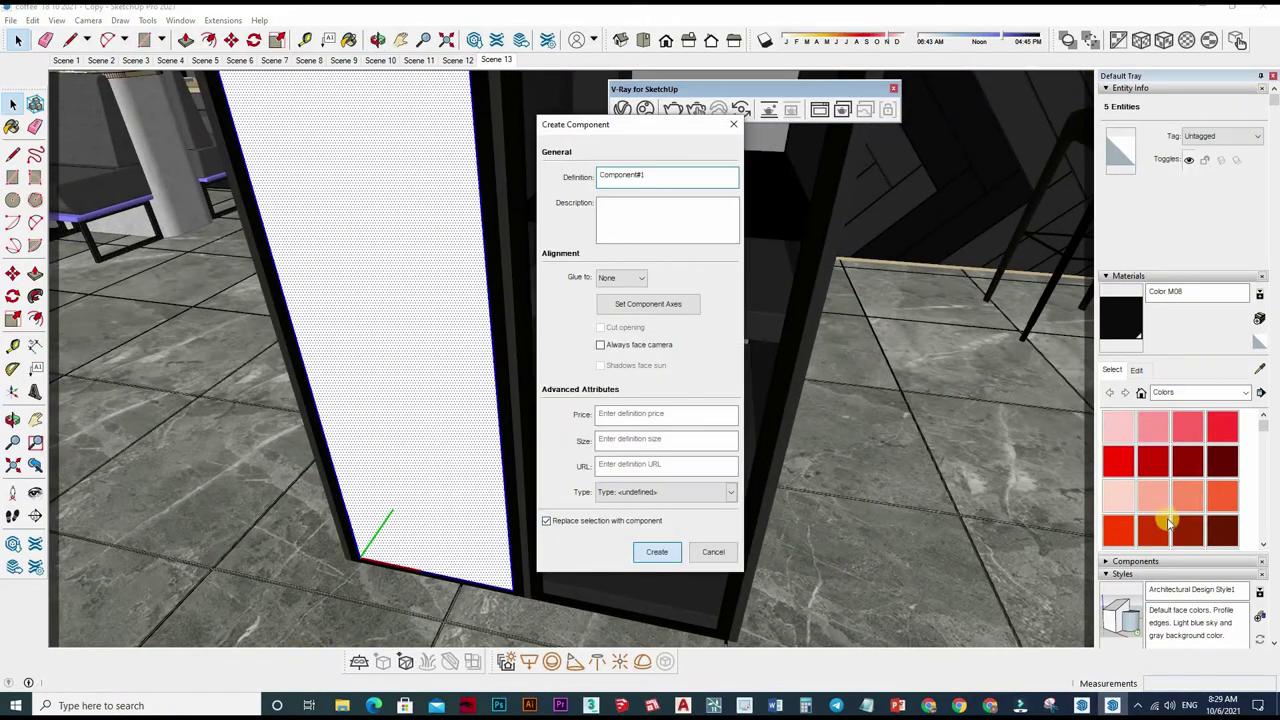
Paint Component#1 with Glass and Mirrors > Translucent Glass Gray
click(1200, 392)
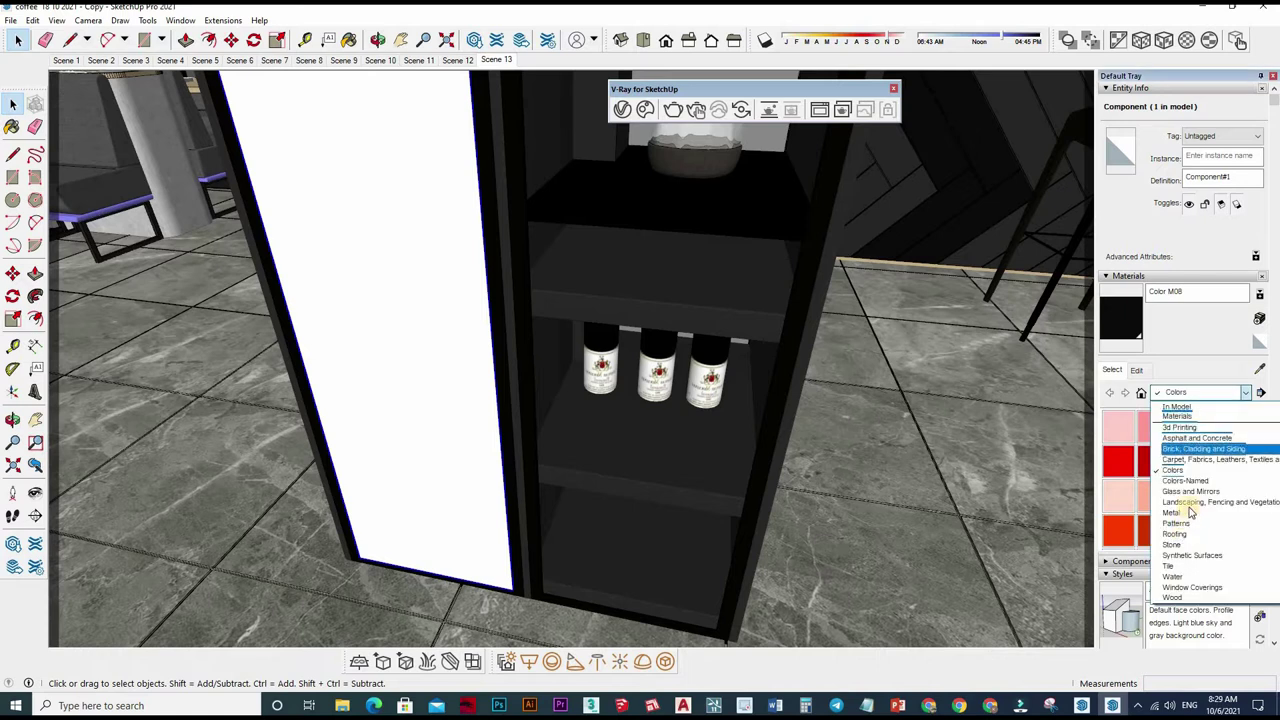
click(1190, 491)
click(1222, 462)
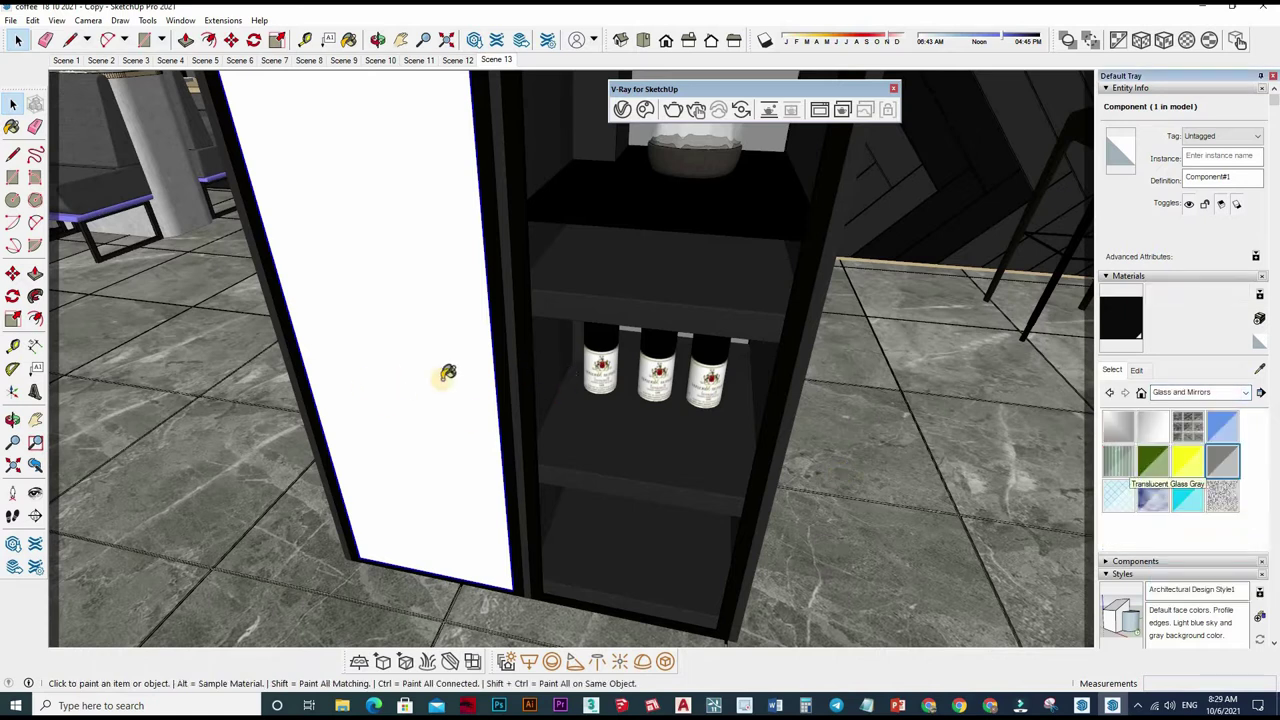
click(457, 371)
click(622, 110)
middle_drag(640, 300, 814, 400)
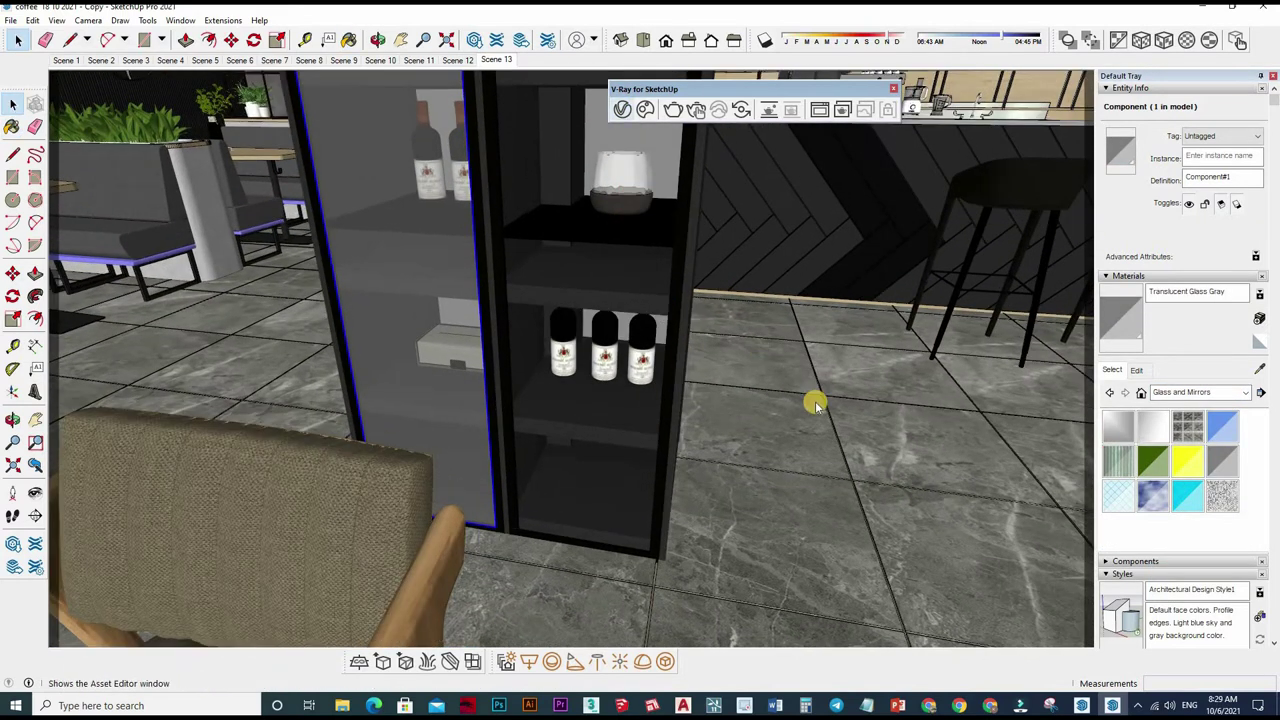
Sample Translucent Glass Gray#1 and set its refraction colour to white
click(363, 166)
key(b)
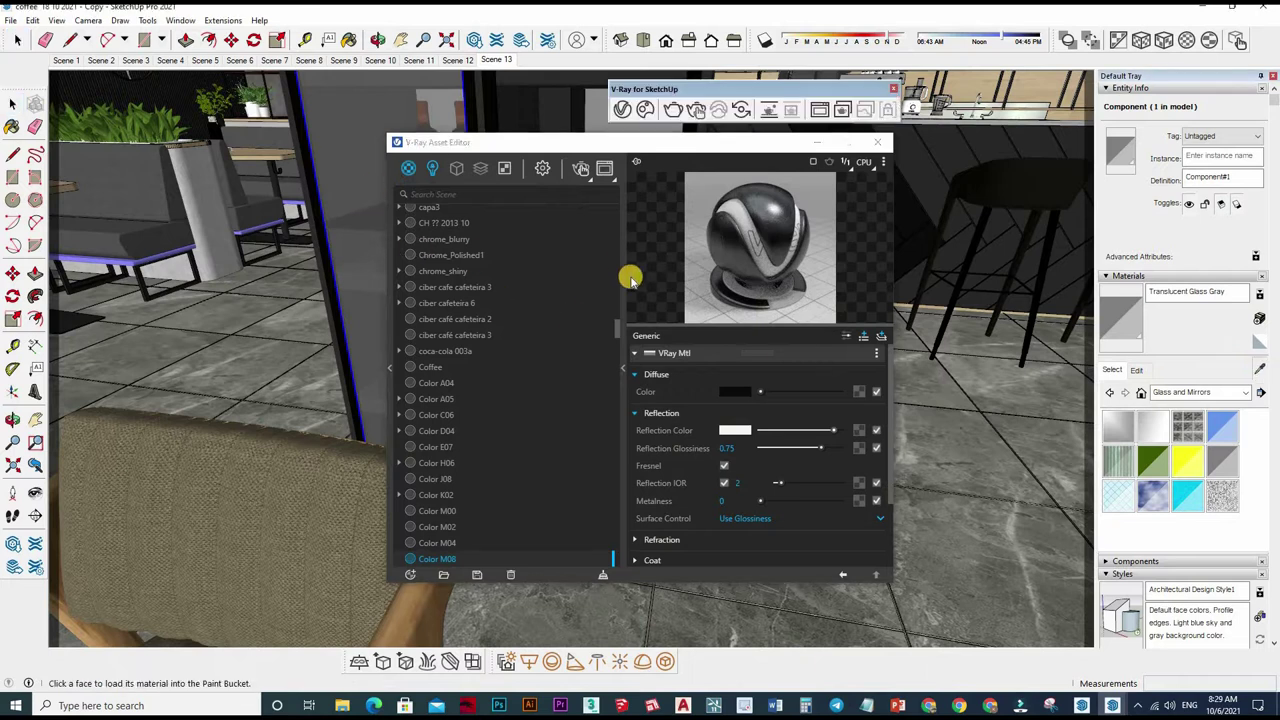
click(700, 413)
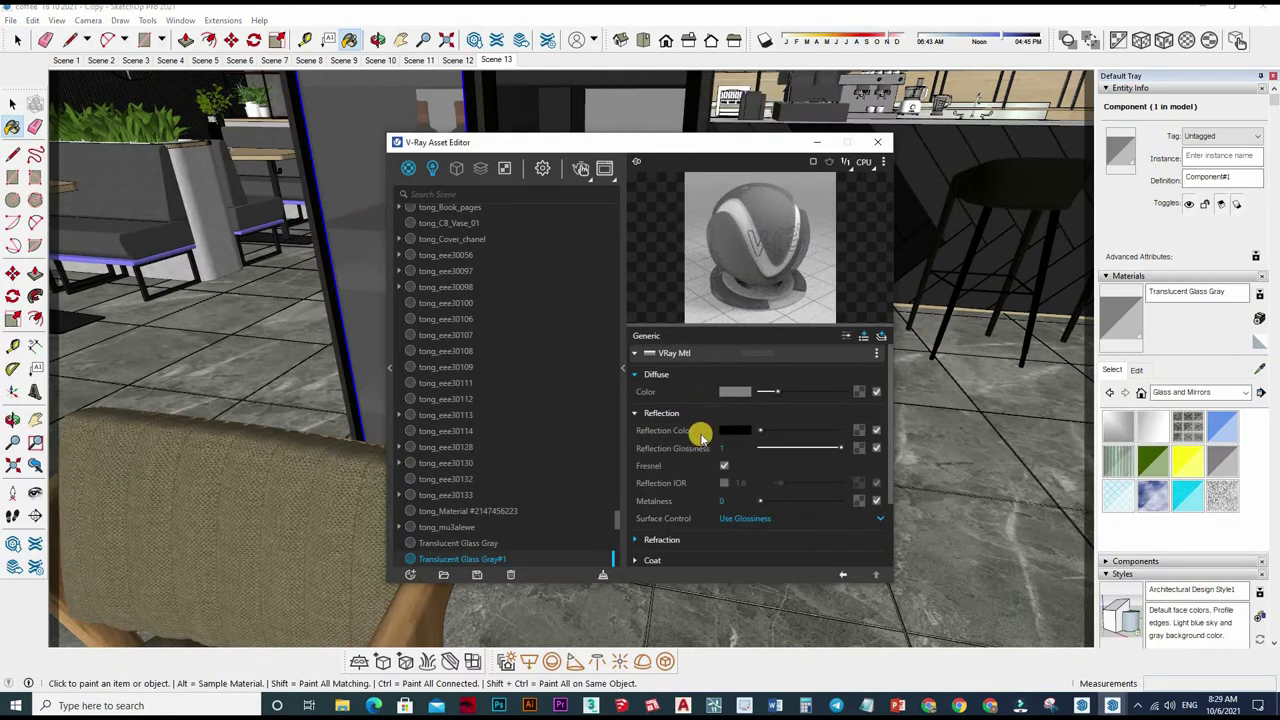
click(708, 432)
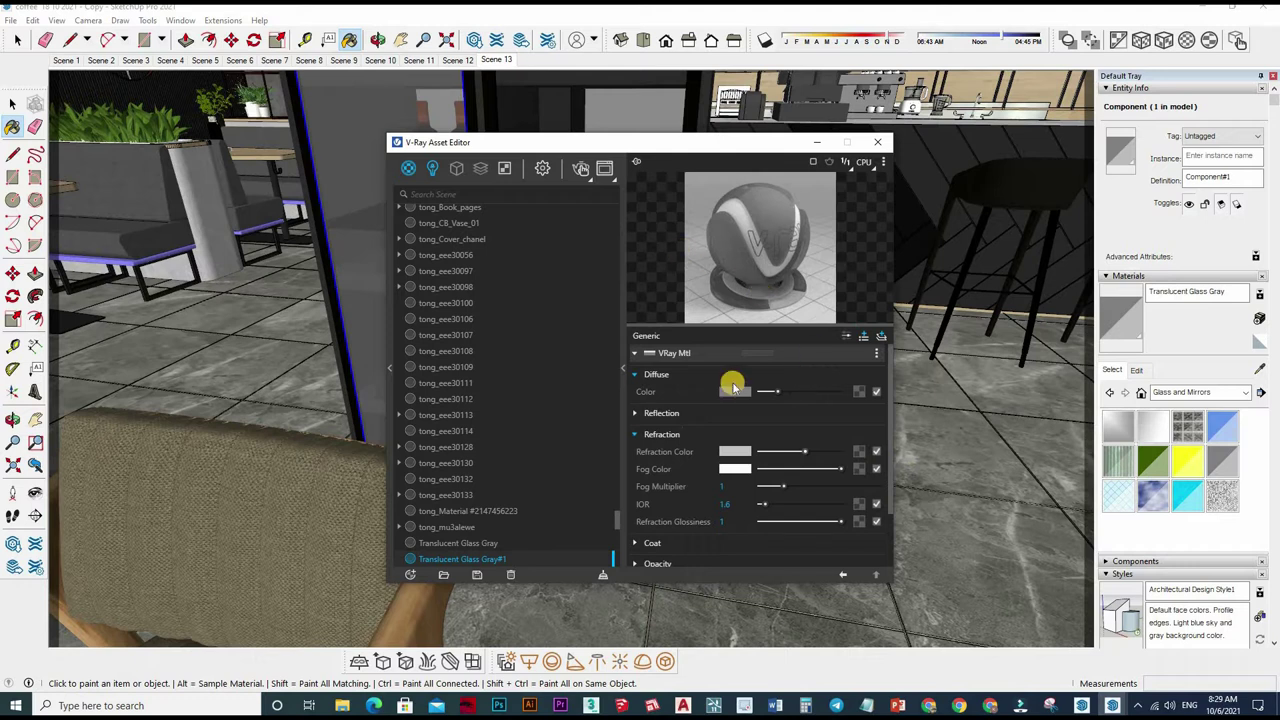
drag(728, 452, 757, 470)
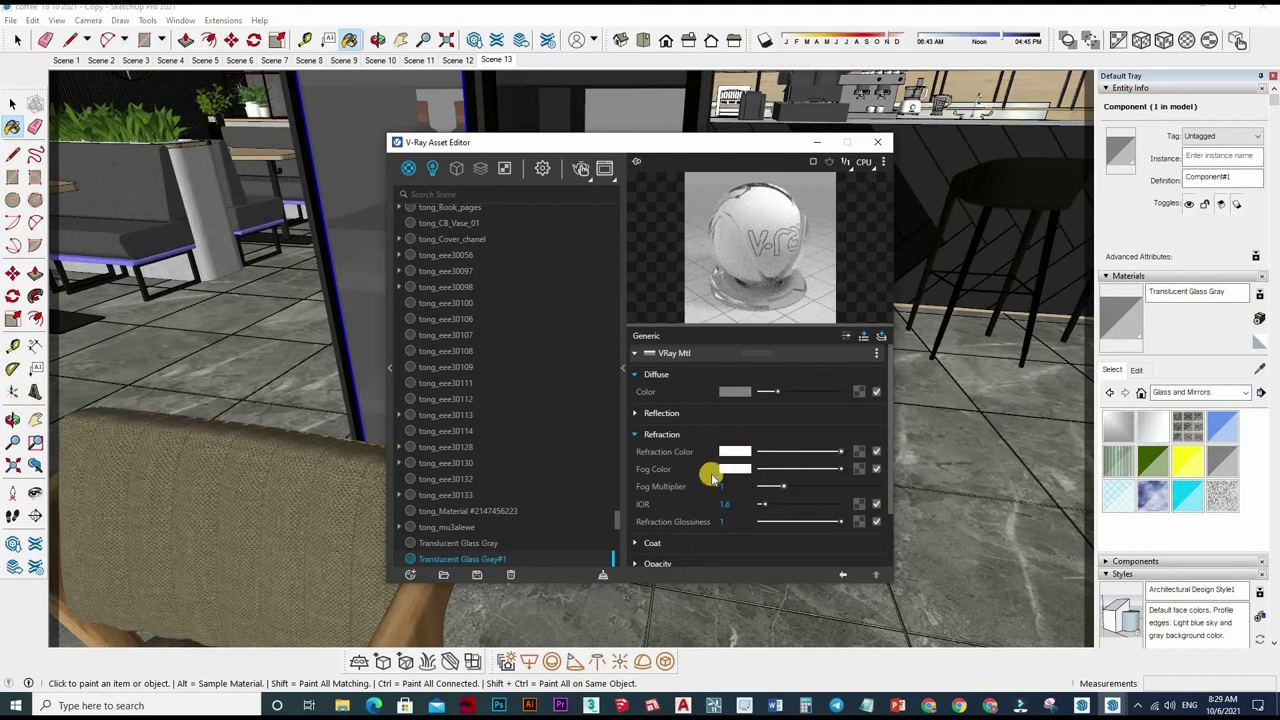
scroll(730, 477, down, 2)
scroll(745, 458, up, 2)
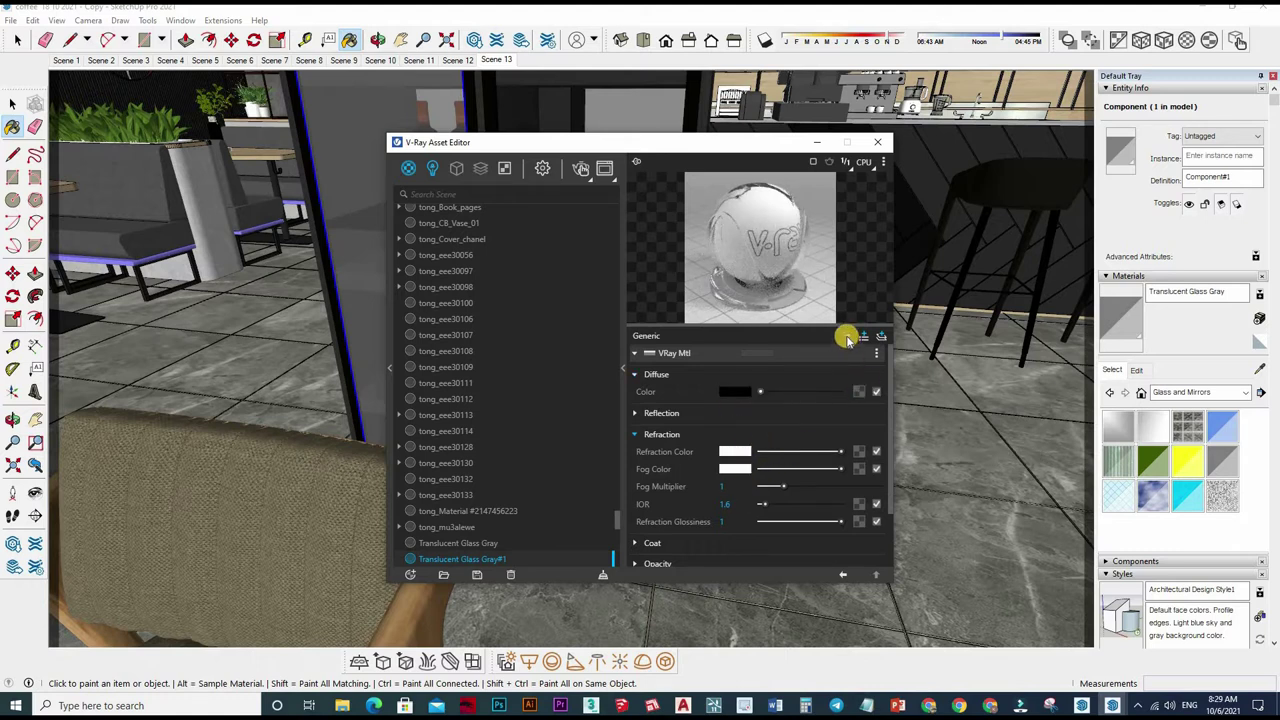
scroll(730, 482, down, 2)
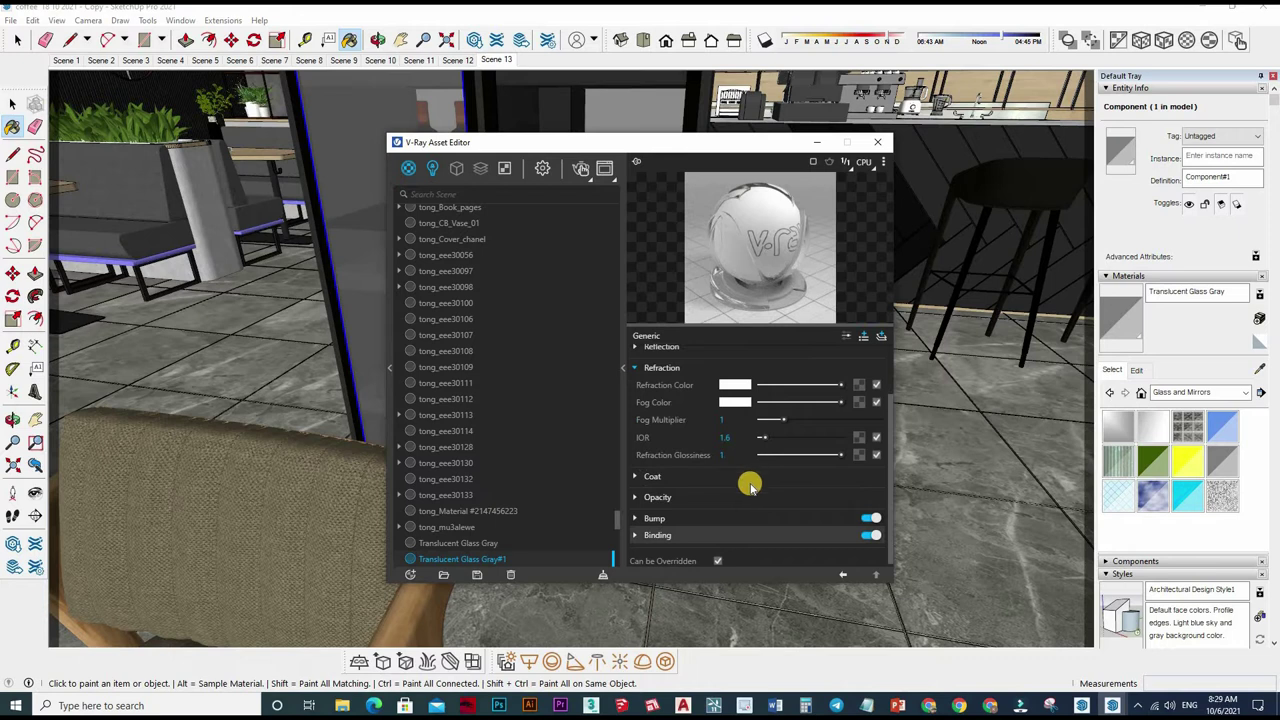
scroll(754, 484, up, 2)
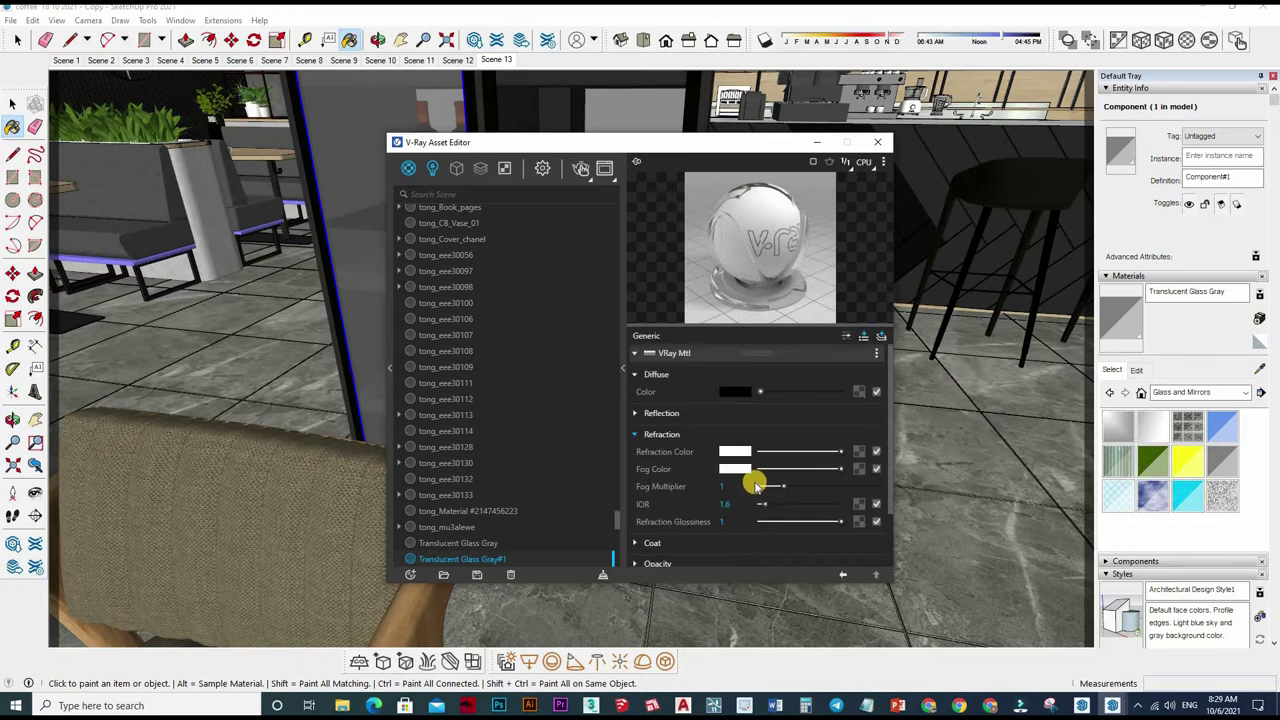
scroll(838, 352, down, 2)
Set refraction Affect Channels to Color + Alpha and close the material editor
click(766, 427)
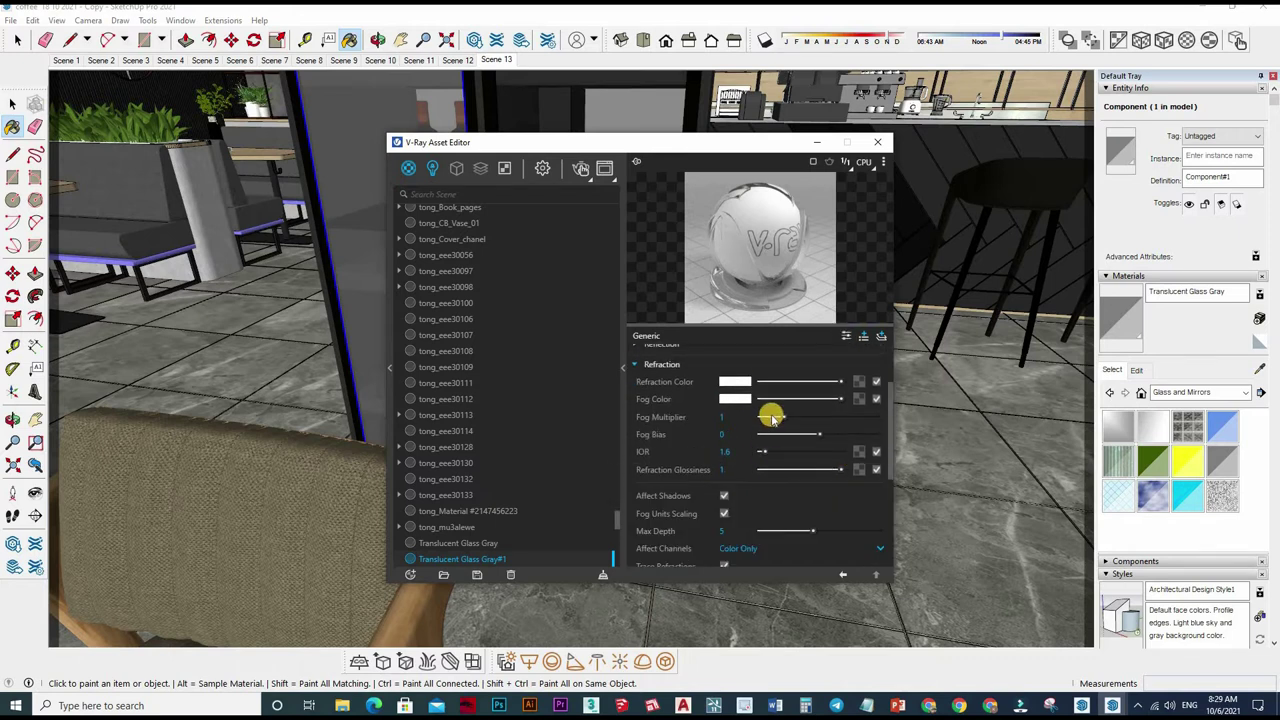
scroll(752, 445, down, 2)
click(773, 418)
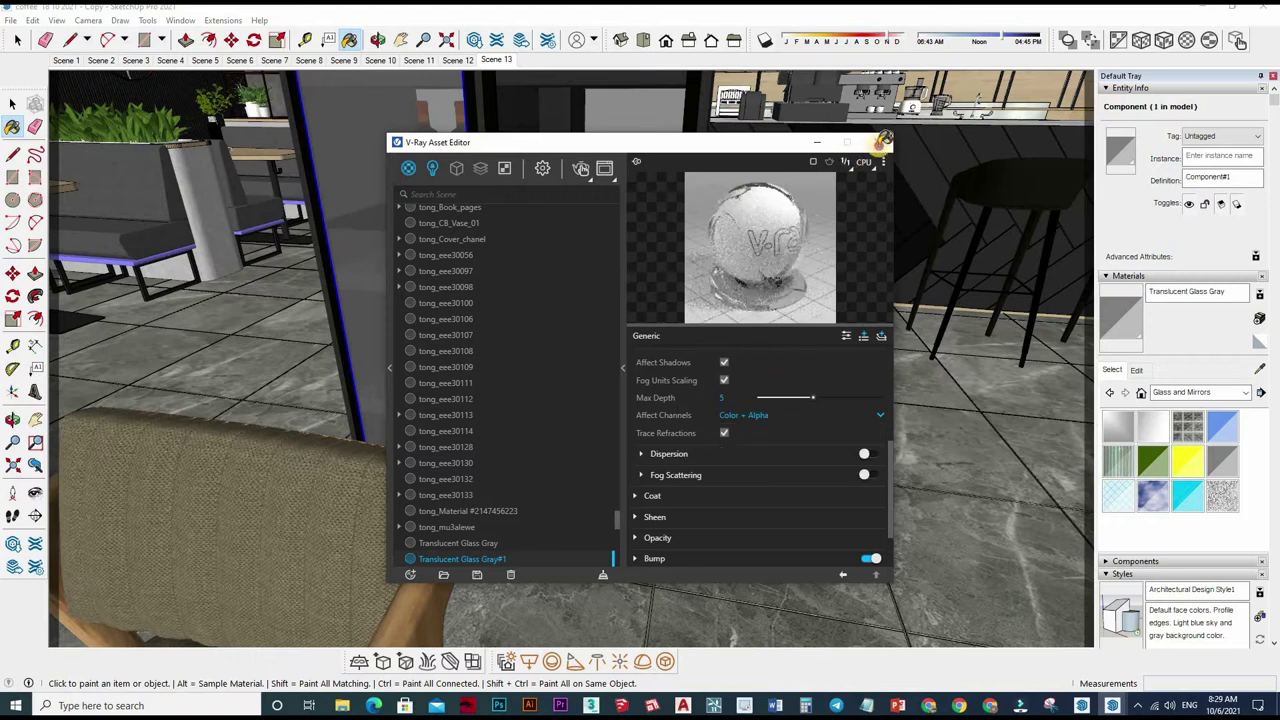
click(877, 142)
Copy the glass panel onto the right cabinet door with Move and Ctrl
key(space)
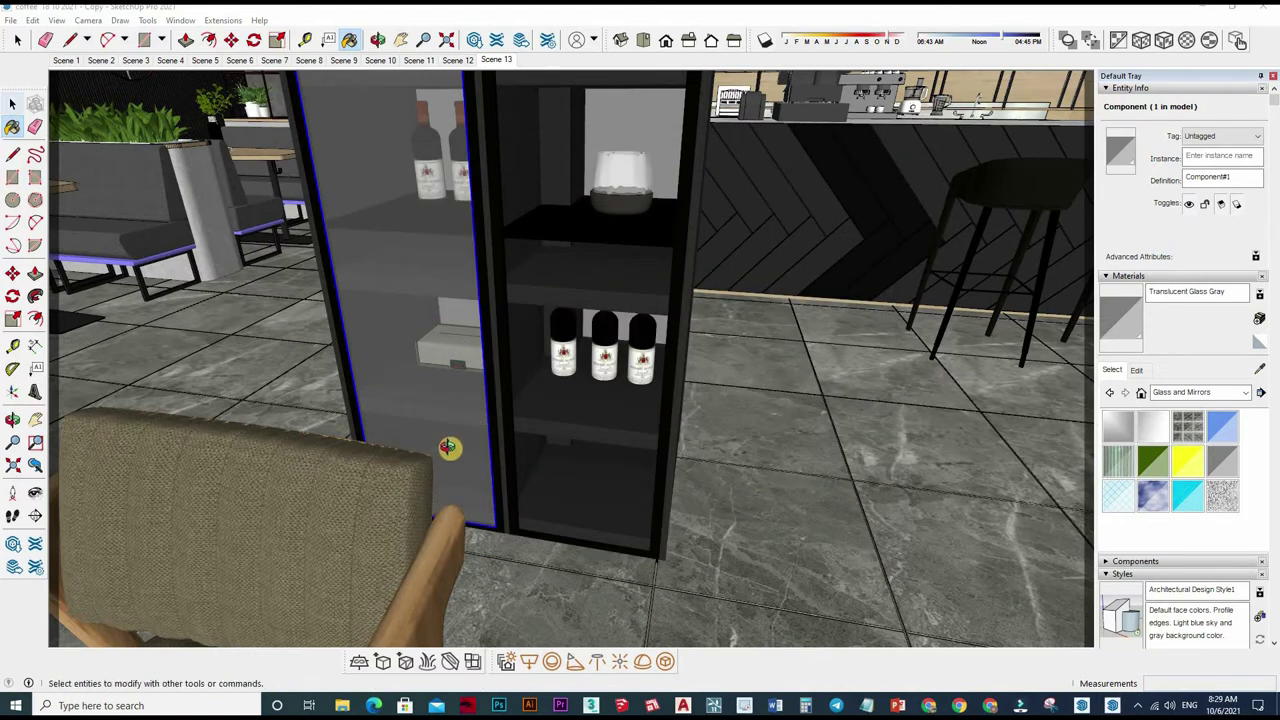
scroll(409, 514, up, 3)
scroll(392, 498, up, 2)
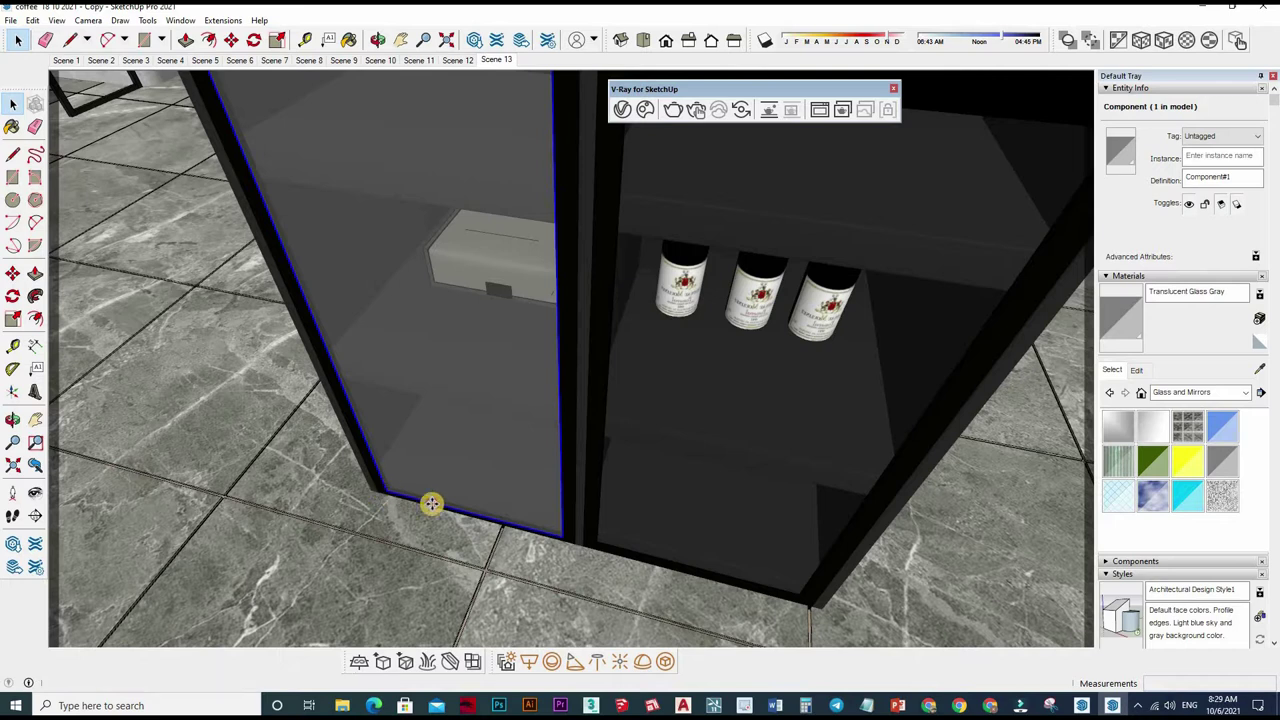
key(m)
click(386, 491)
key(ctrl)
click(578, 548)
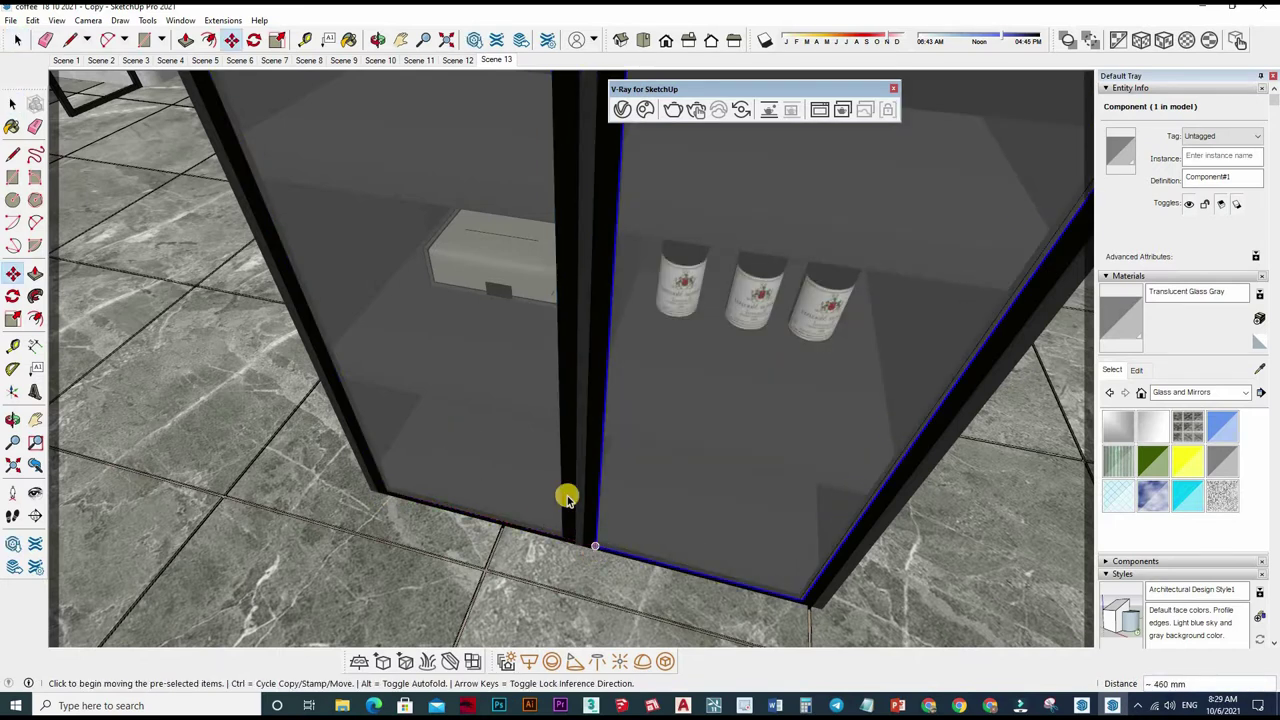
key(space)
Select the right glass cabinet door, briefly trying the Scale tool
middle_drag(547, 361, 517, 443)
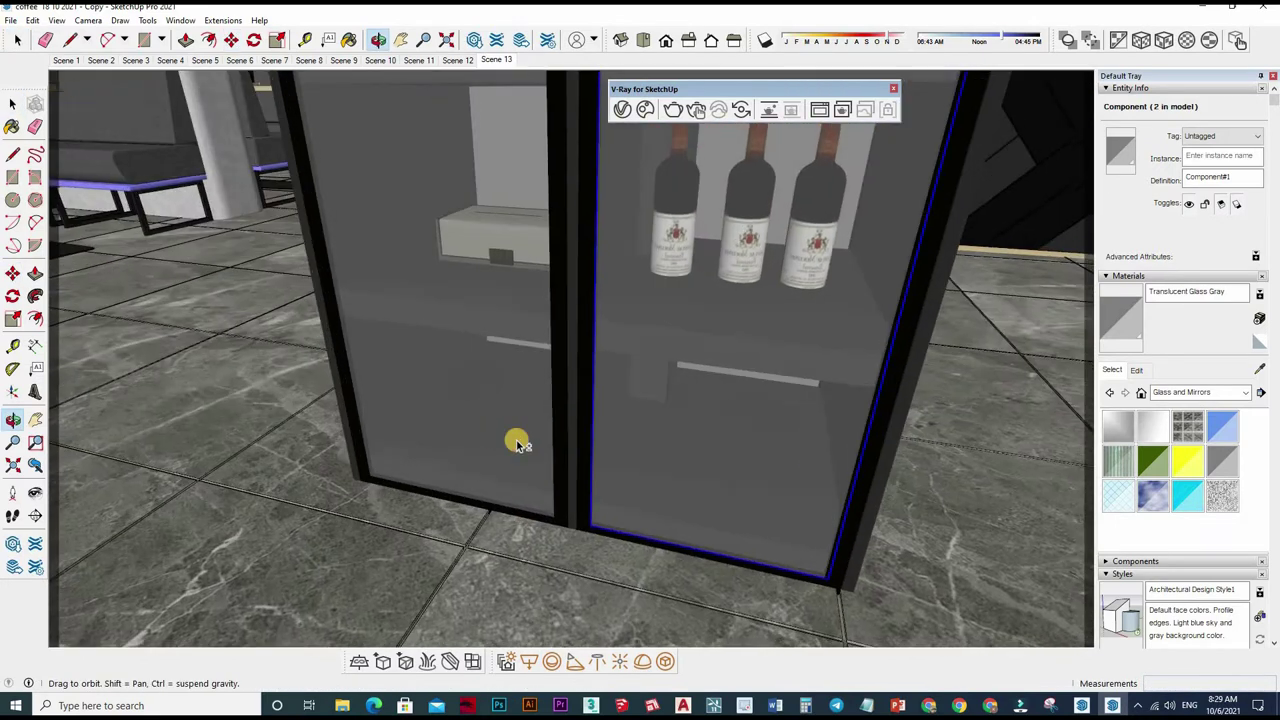
shift+click(552, 451)
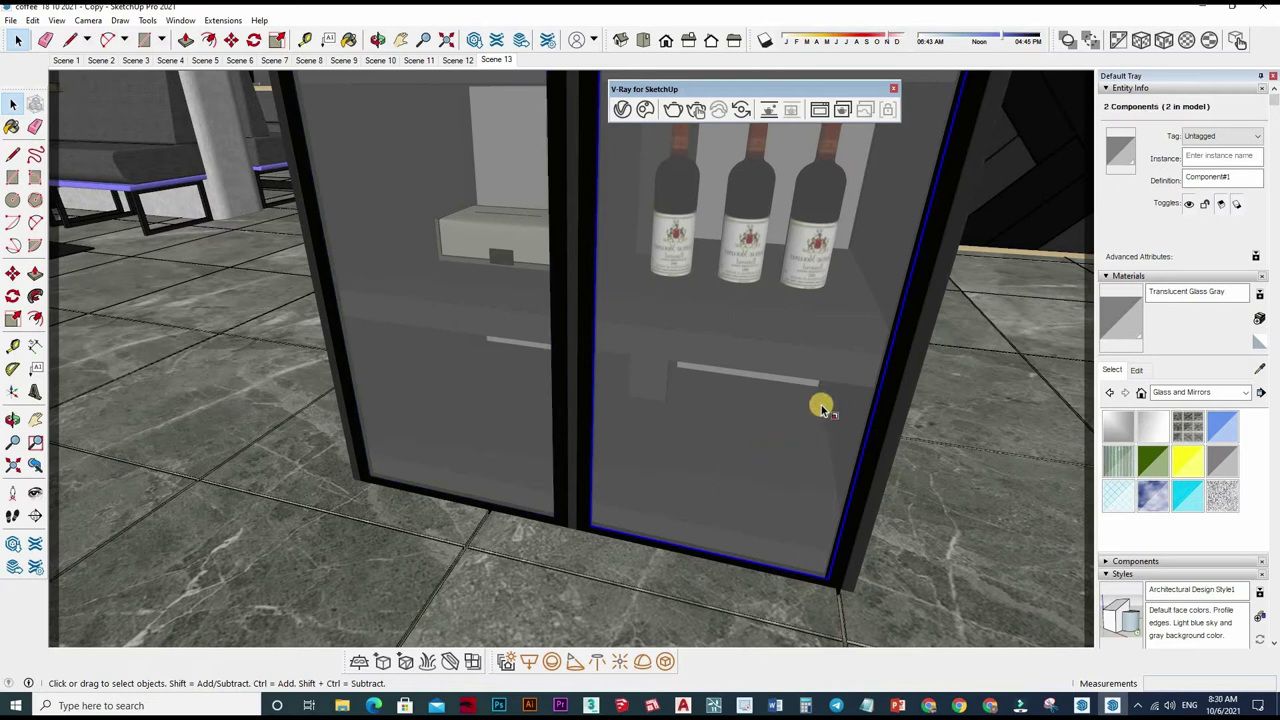
click(697, 363)
key(s)
mouse_move(697, 363)
middle_down()
mouse_move(443, 460)
mouse_move(614, 449)
mouse_move(657, 266)
mouse_move(629, 243)
middle_up()
scroll(622, 238, up, 2)
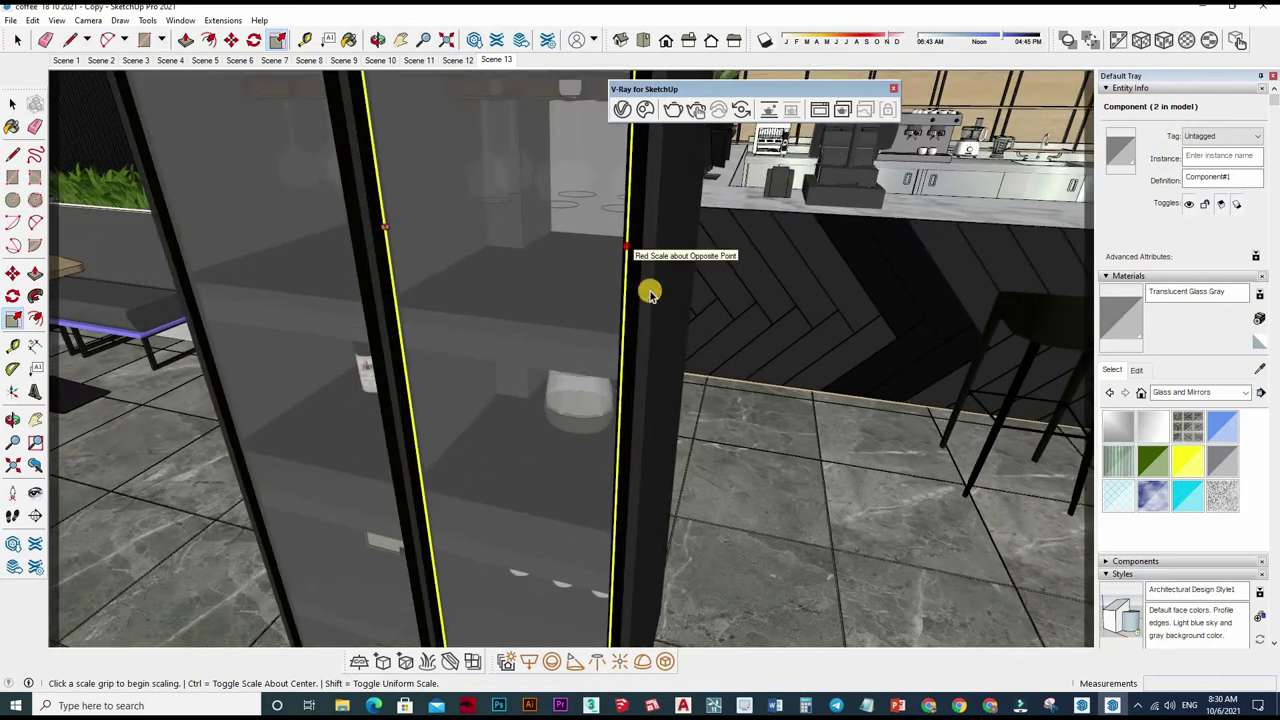
click(643, 257)
key(space)
Copy both glass cabinet doors, snapping the copy to the door corner endpoint
mouse_move(557, 377)
middle_down()
mouse_move(503, 423)
mouse_move(526, 427)
middle_up()
shift+click(486, 451)
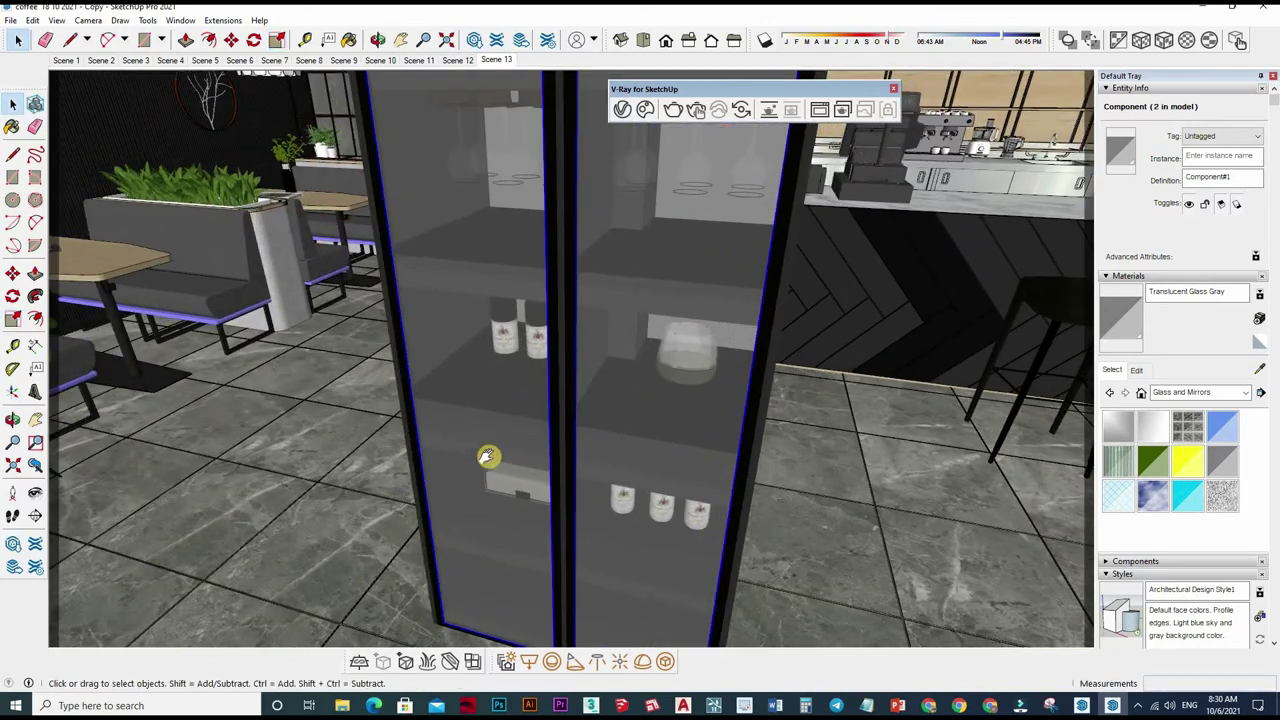
key(m)
middle_drag(451, 566, 589, 577)
ctrl+click(432, 436)
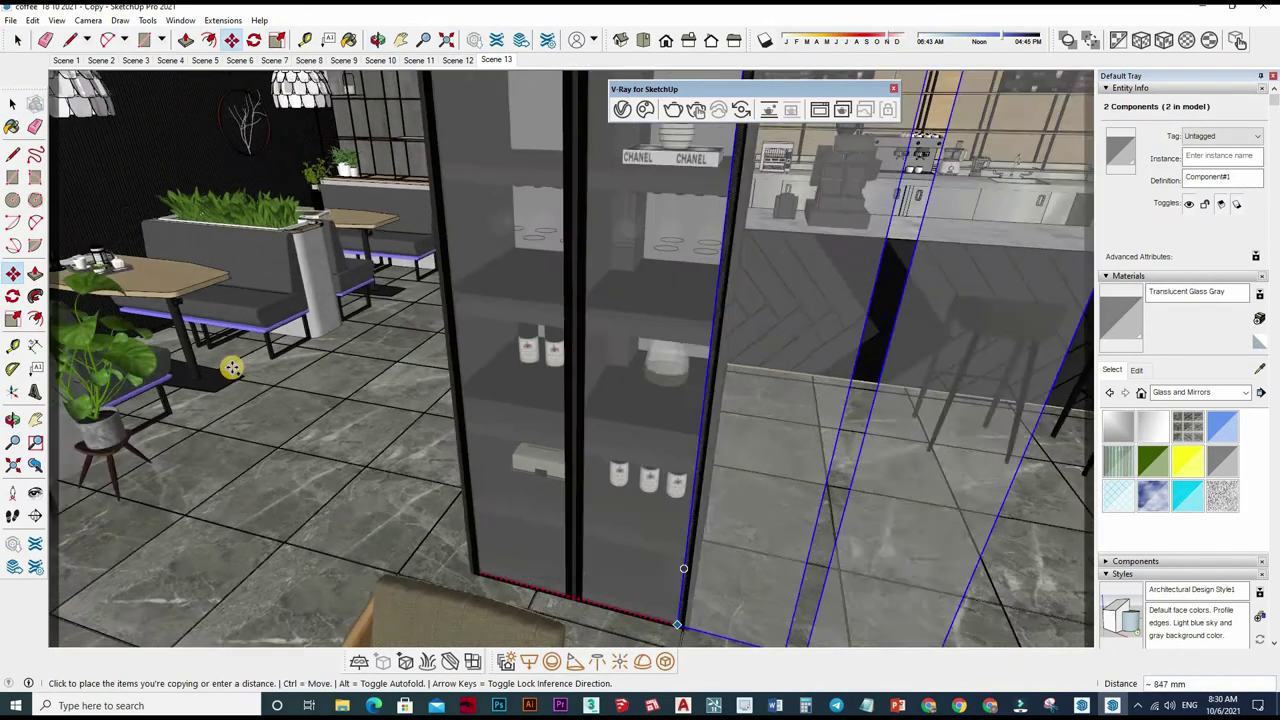
mouse_move(432, 436)
middle_down()
mouse_move(600, 371)
mouse_move(731, 420)
mouse_move(603, 408)
middle_up()
scroll(257, 451, down, 3)
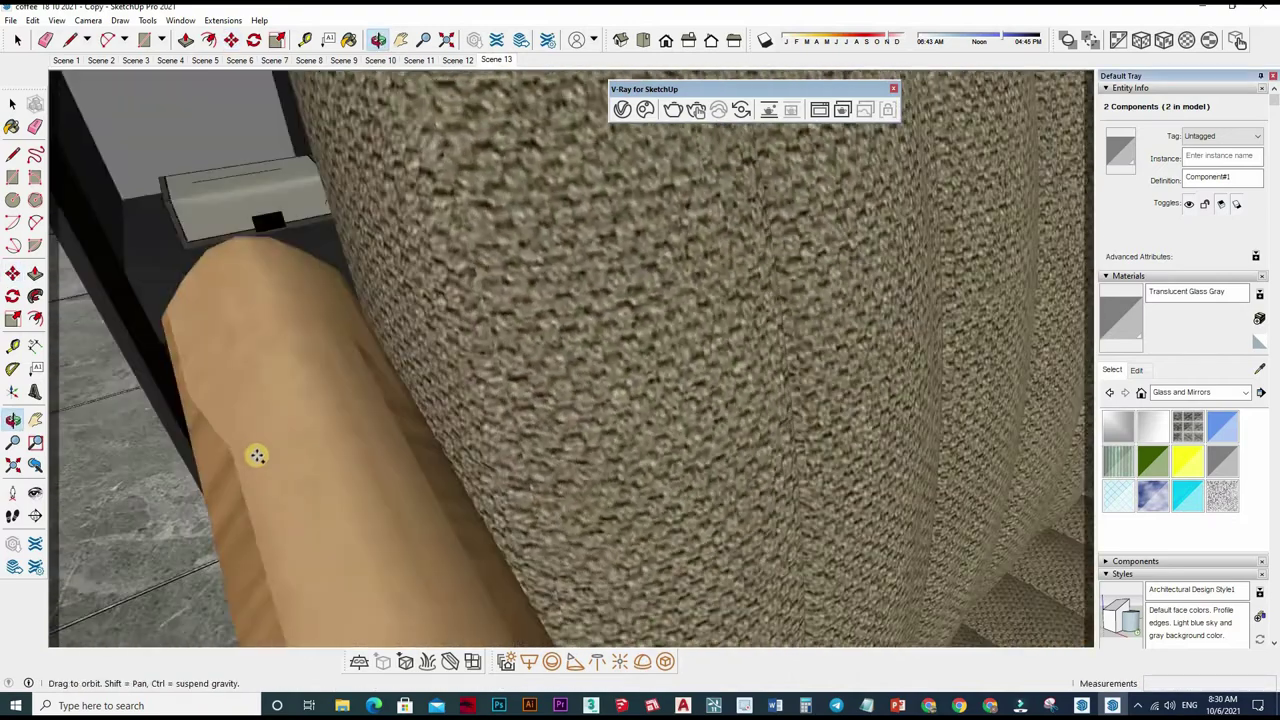
scroll(283, 514, down, 3)
scroll(274, 520, up, 2)
scroll(274, 520, up, 2)
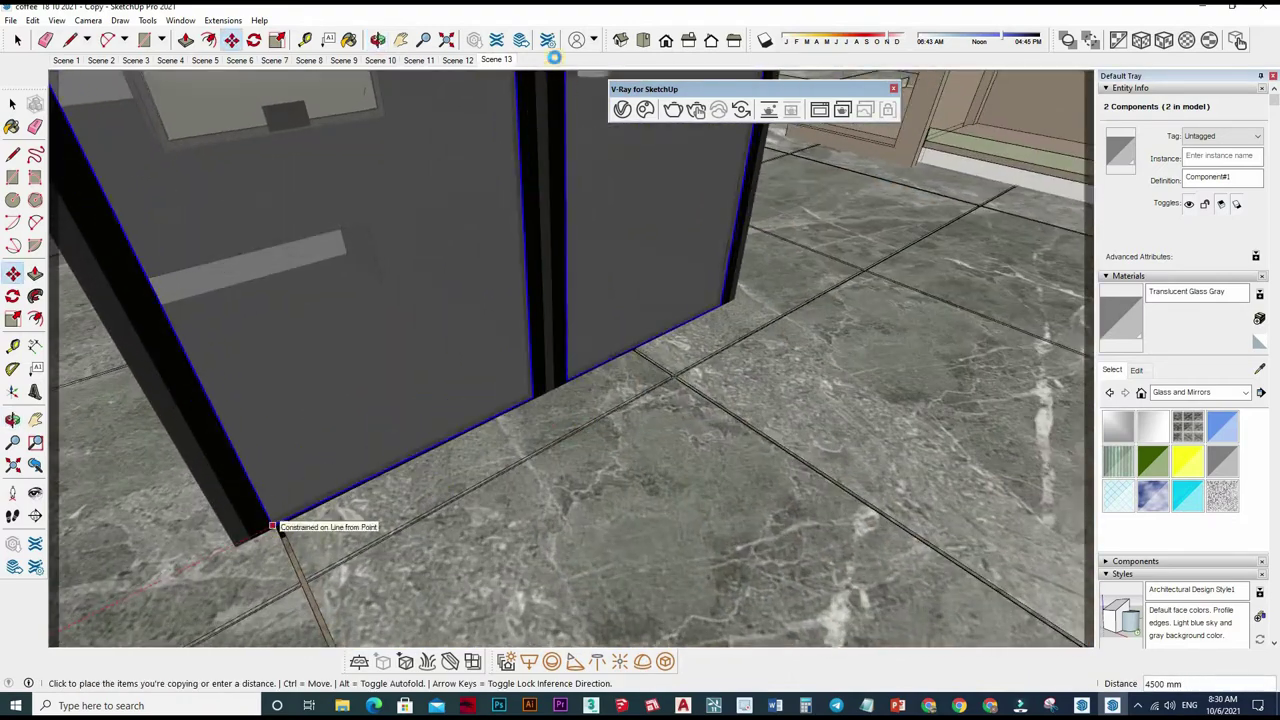
click(283, 520)
key(space)
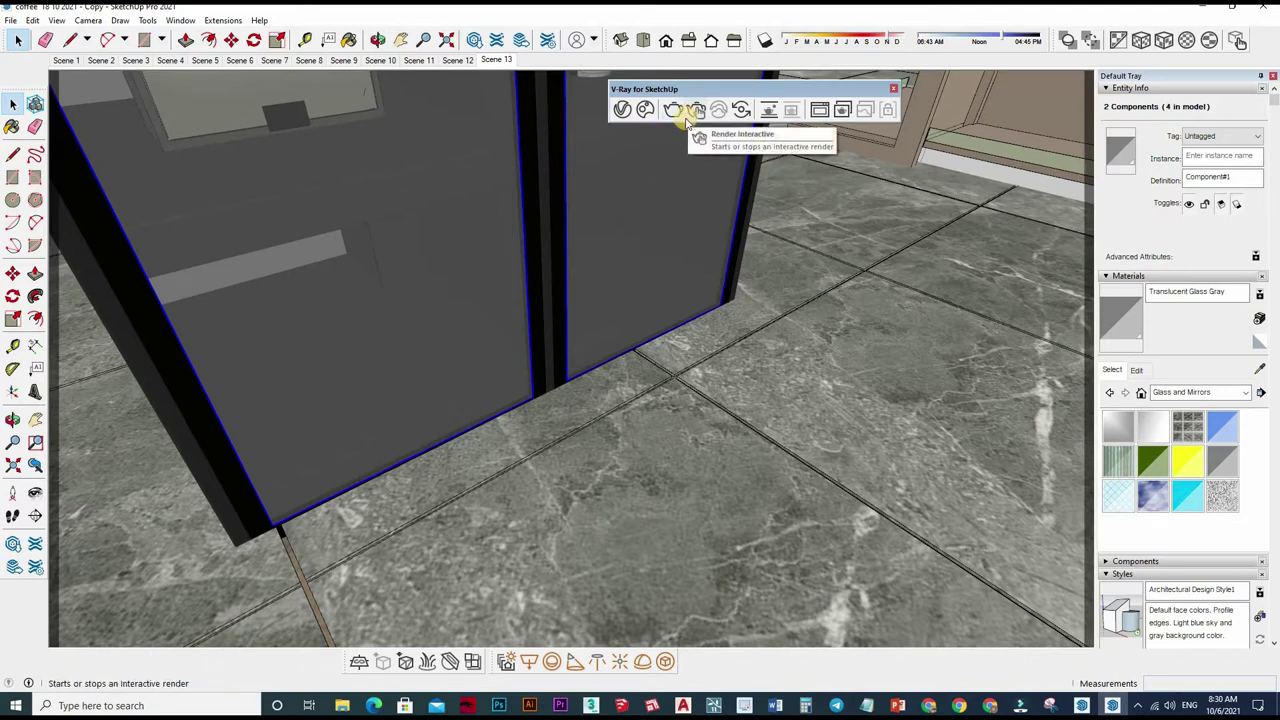
Switch to the Scene 13 coffee-bar view and open the V-Ray material editor
click(503, 60)
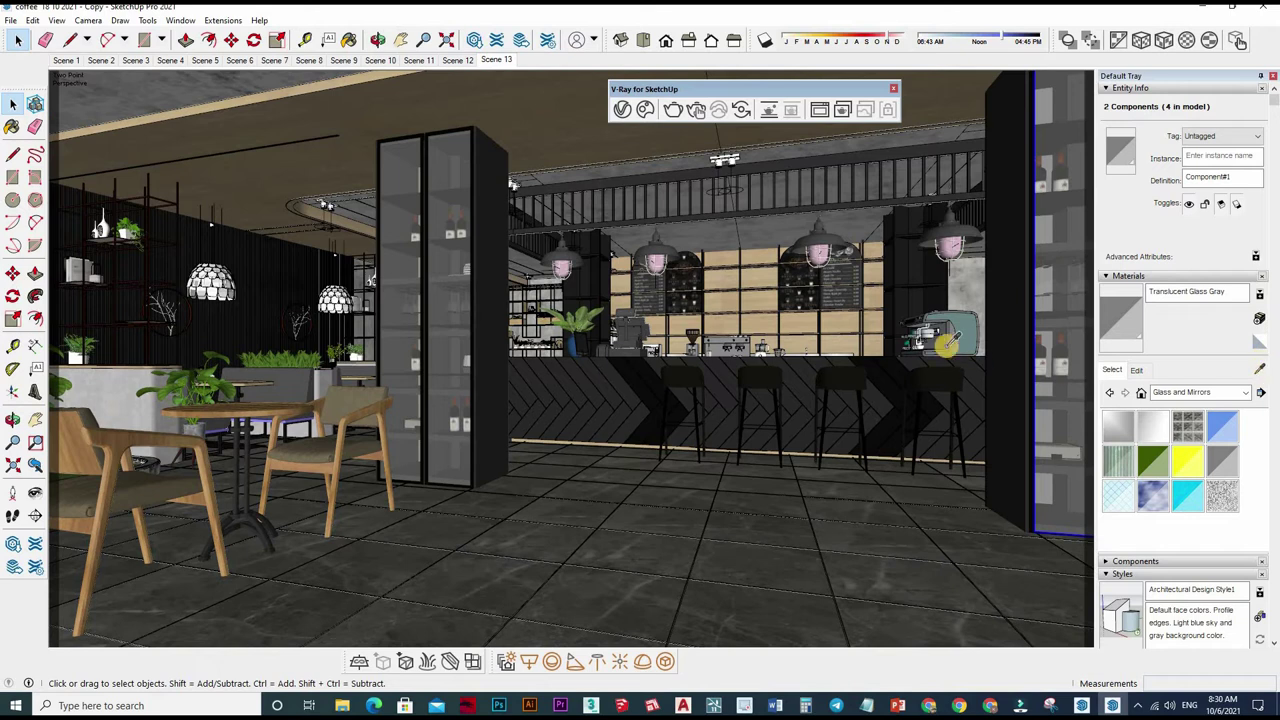
key(b)
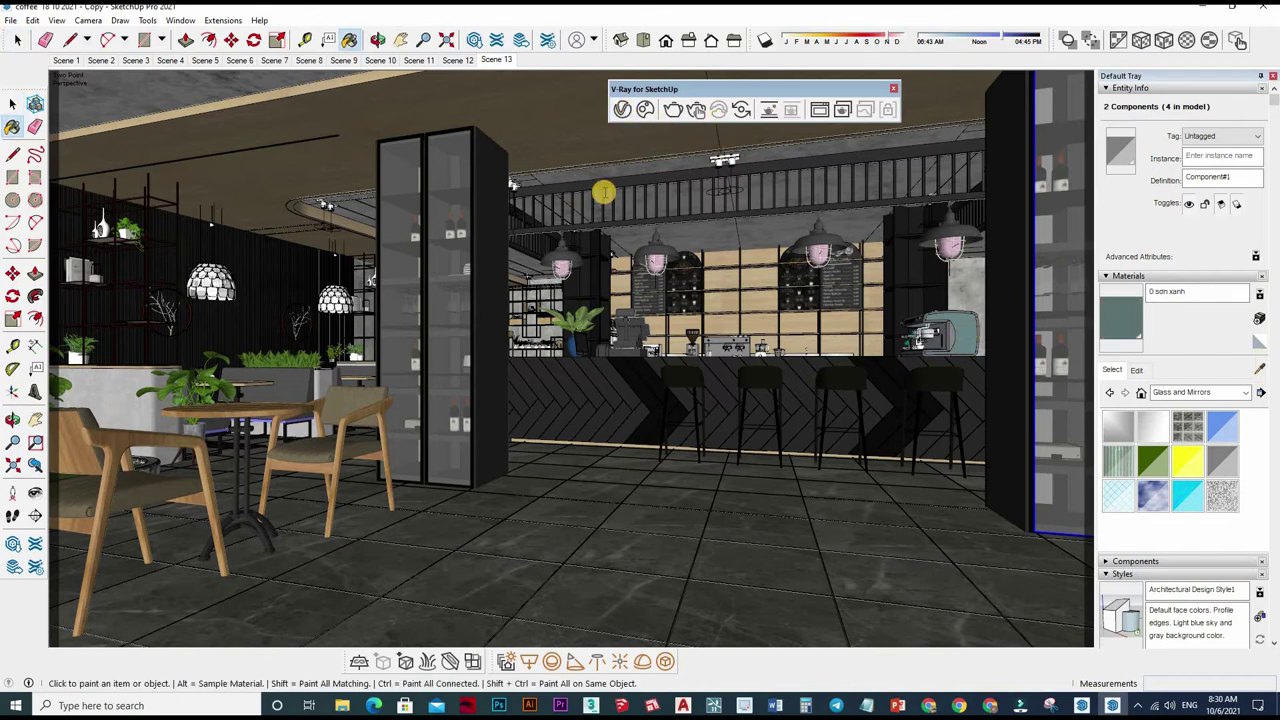
click(697, 110)
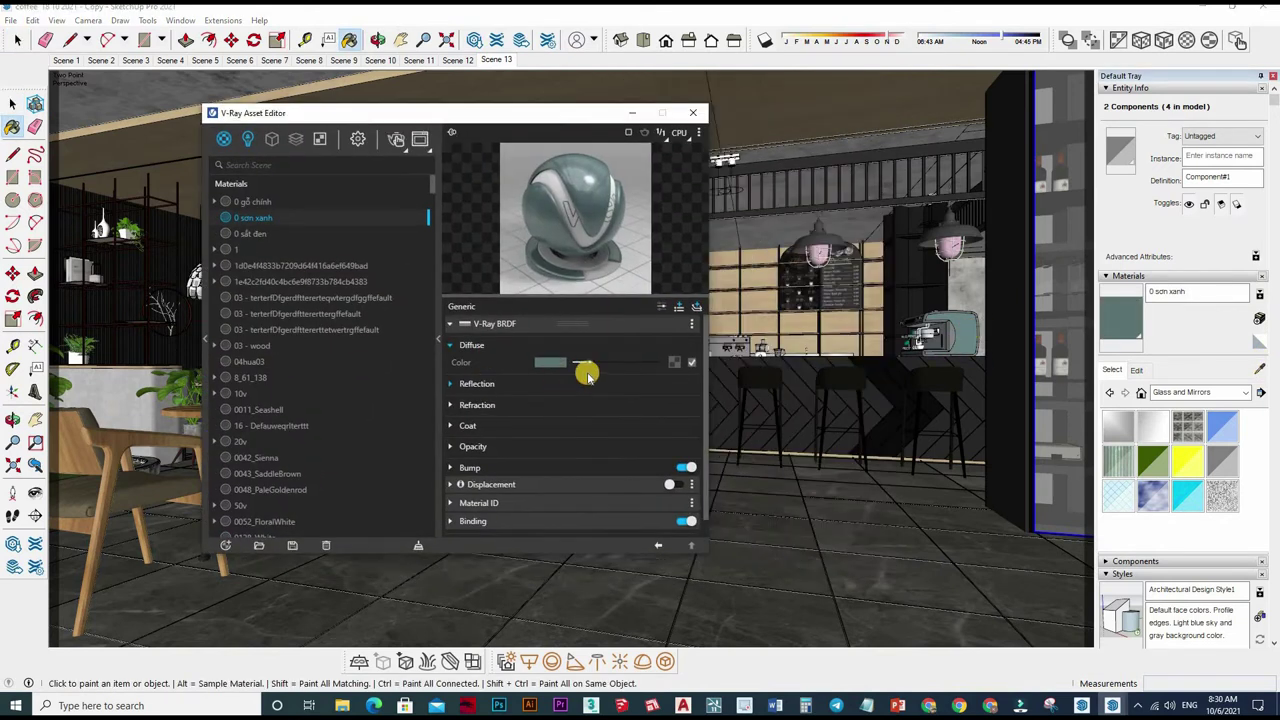
click(587, 382)
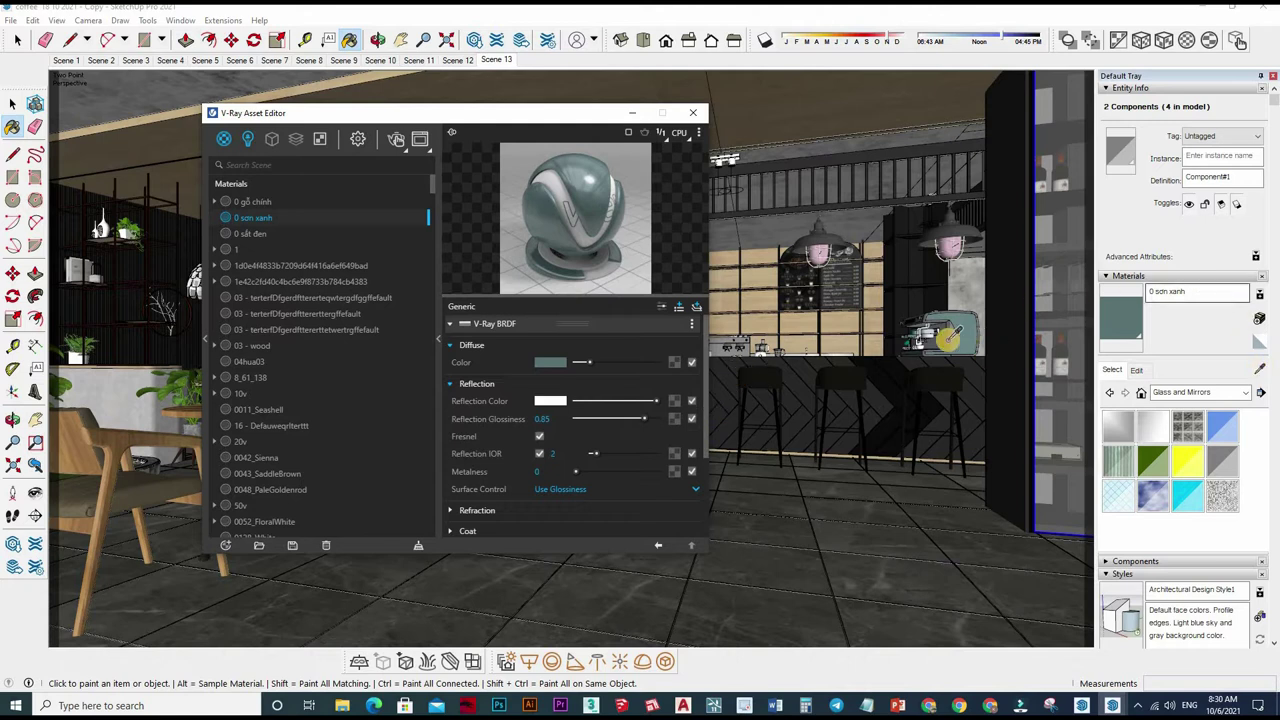
alt+click(940, 330)
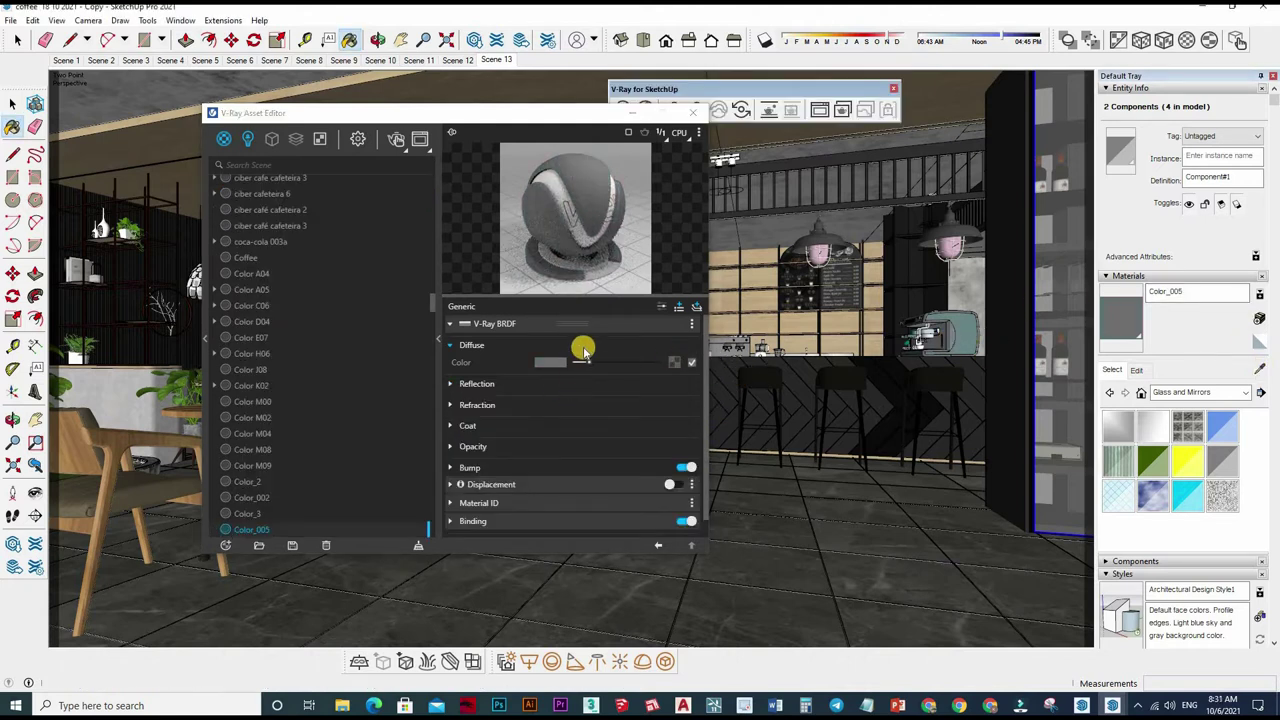
Sample Color_005 and give it a near-white reflection with glossiness 0.75
click(616, 399)
click(616, 399)
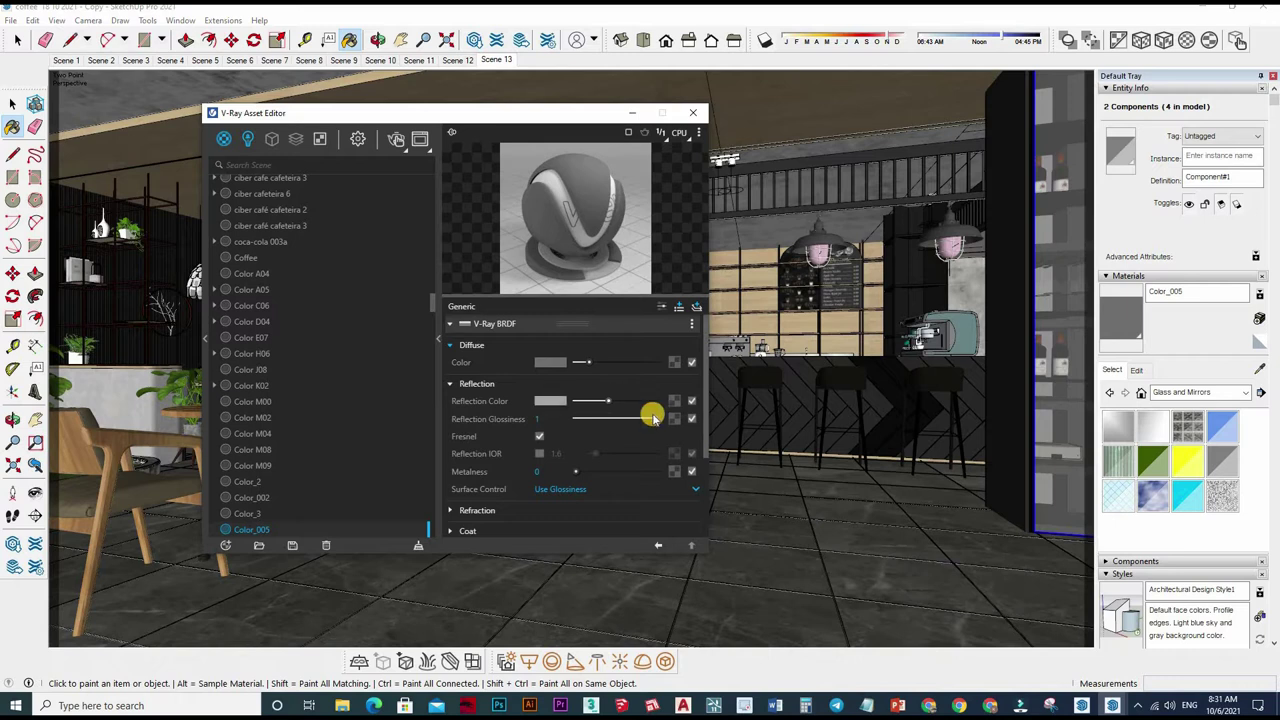
drag(655, 418, 636, 418)
click(636, 398)
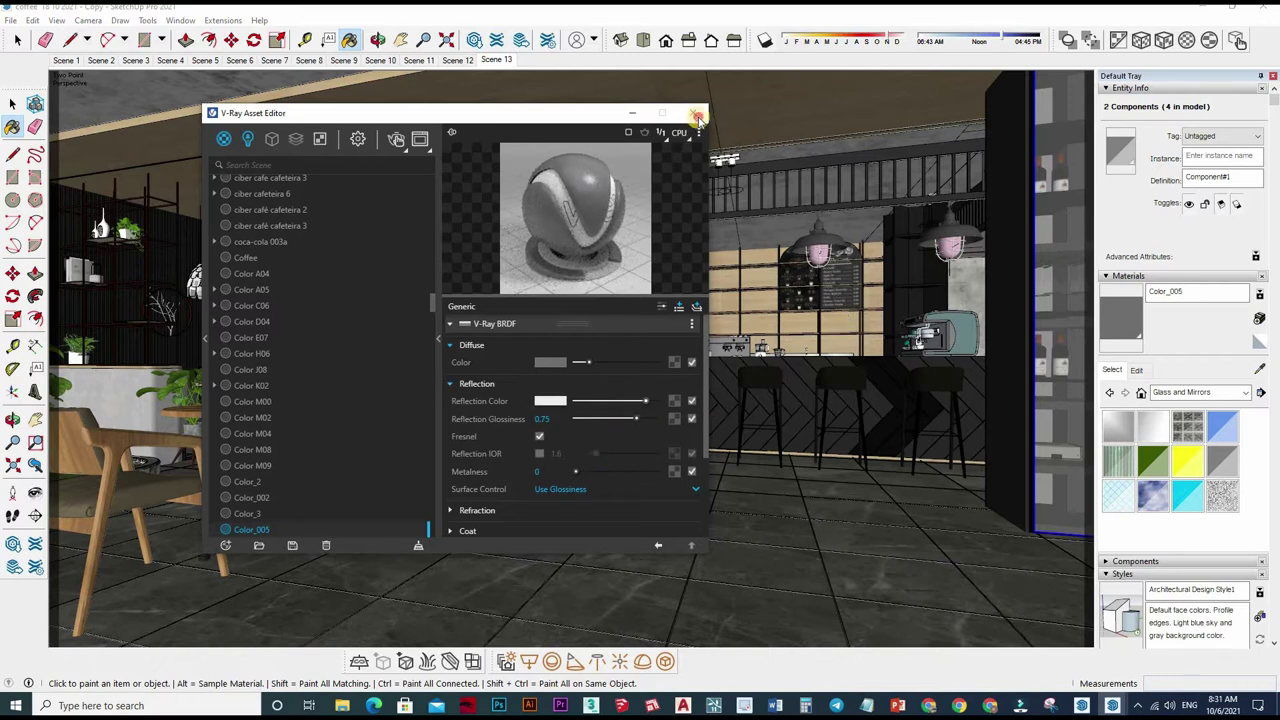
click(692, 112)
key(space)
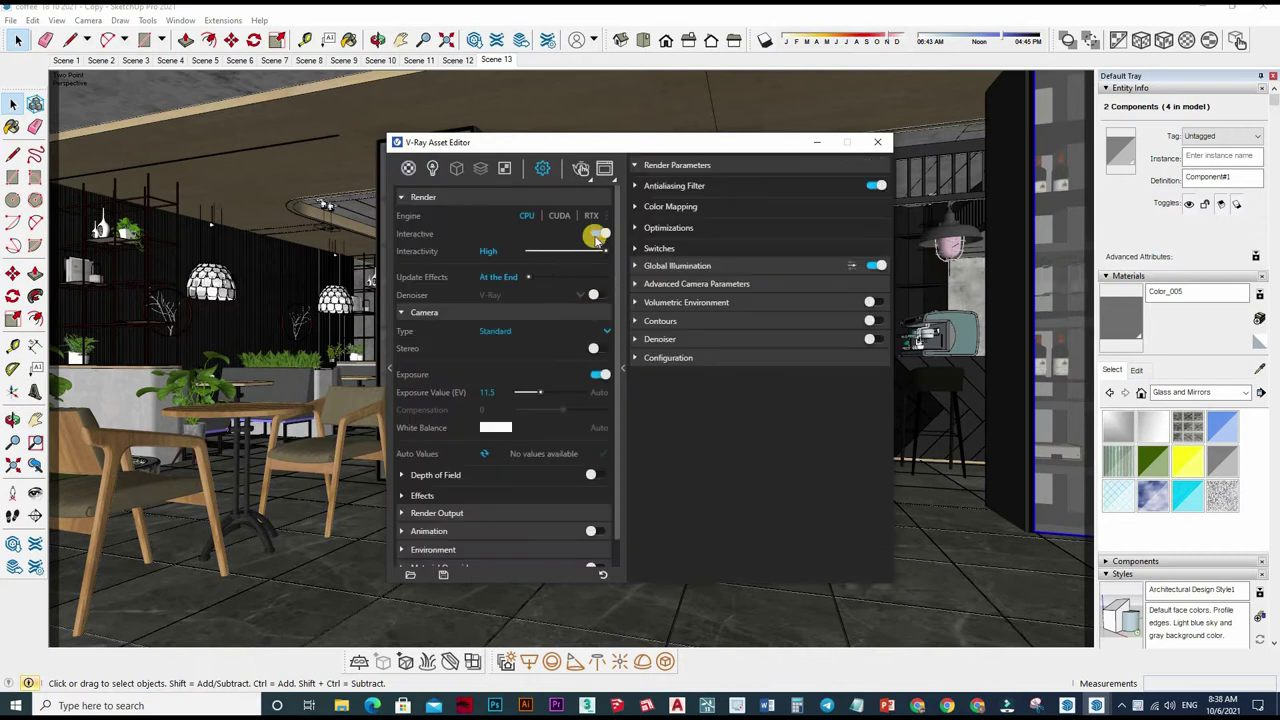
Turn off Interactive rendering; set bucket size 32, min/max subdivs 2/64, shading rate 6
click(597, 236)
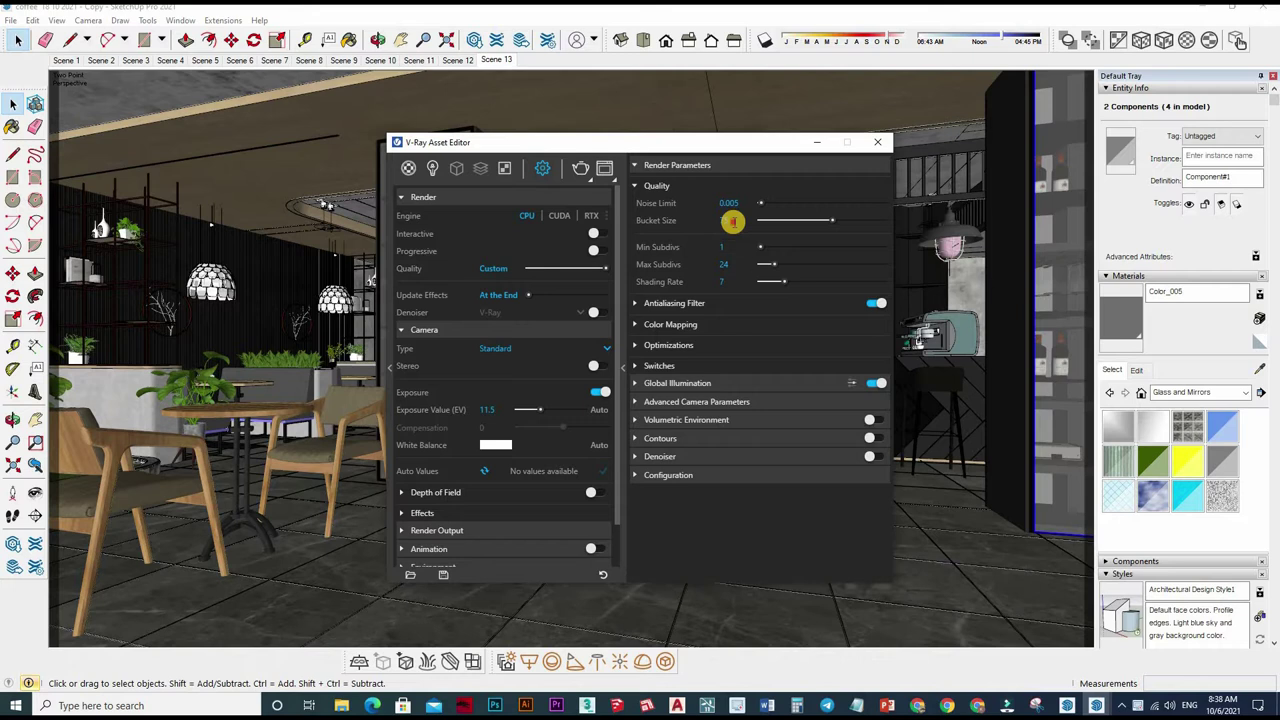
click(733, 221)
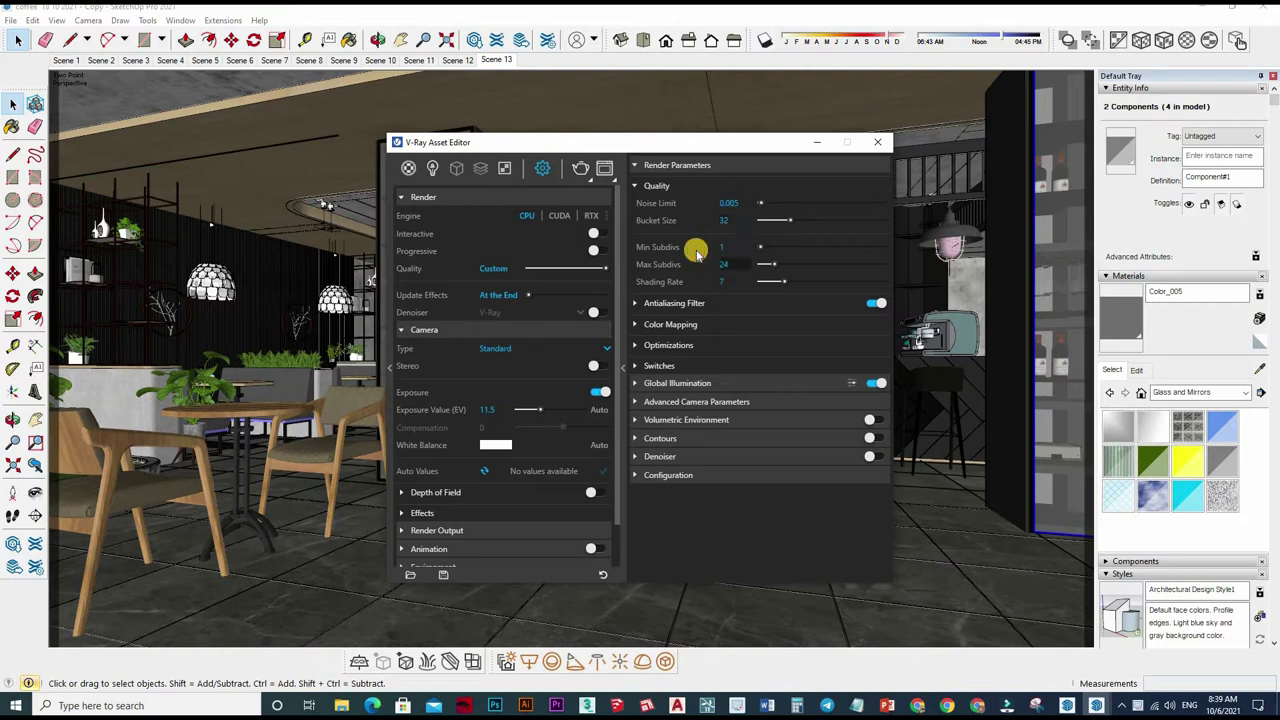
text(2)
text(64)
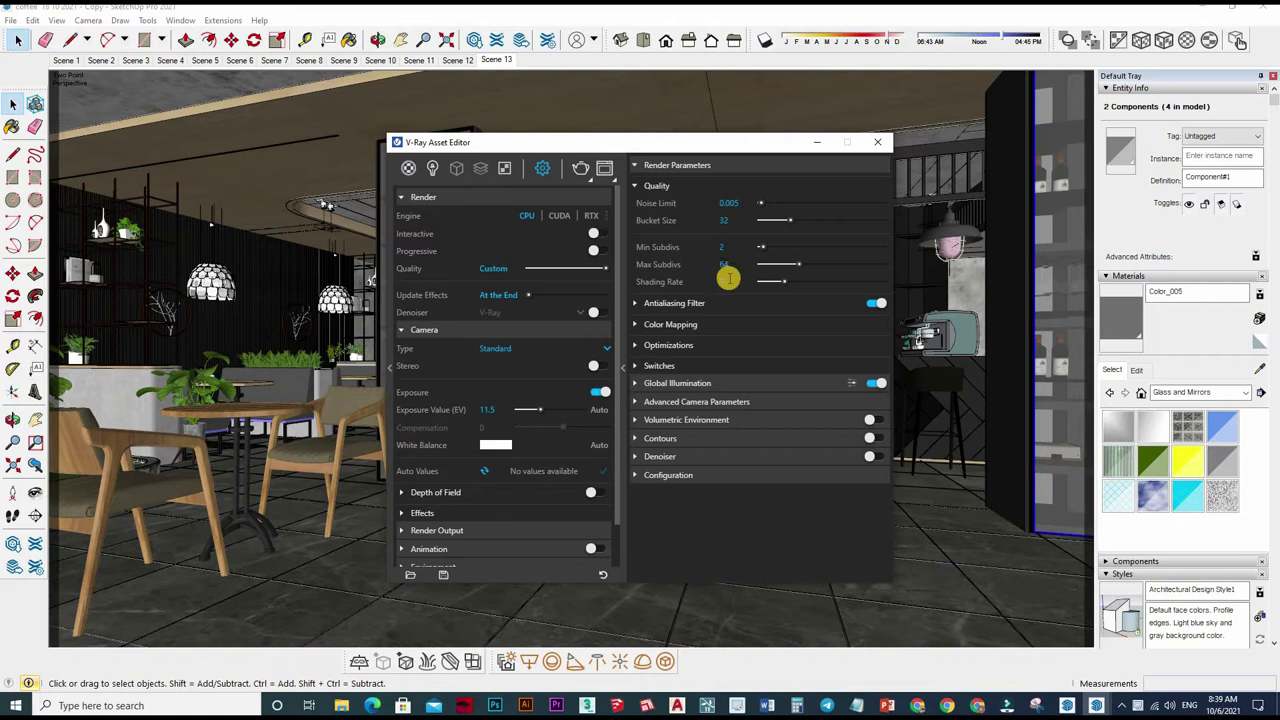
click(700, 281)
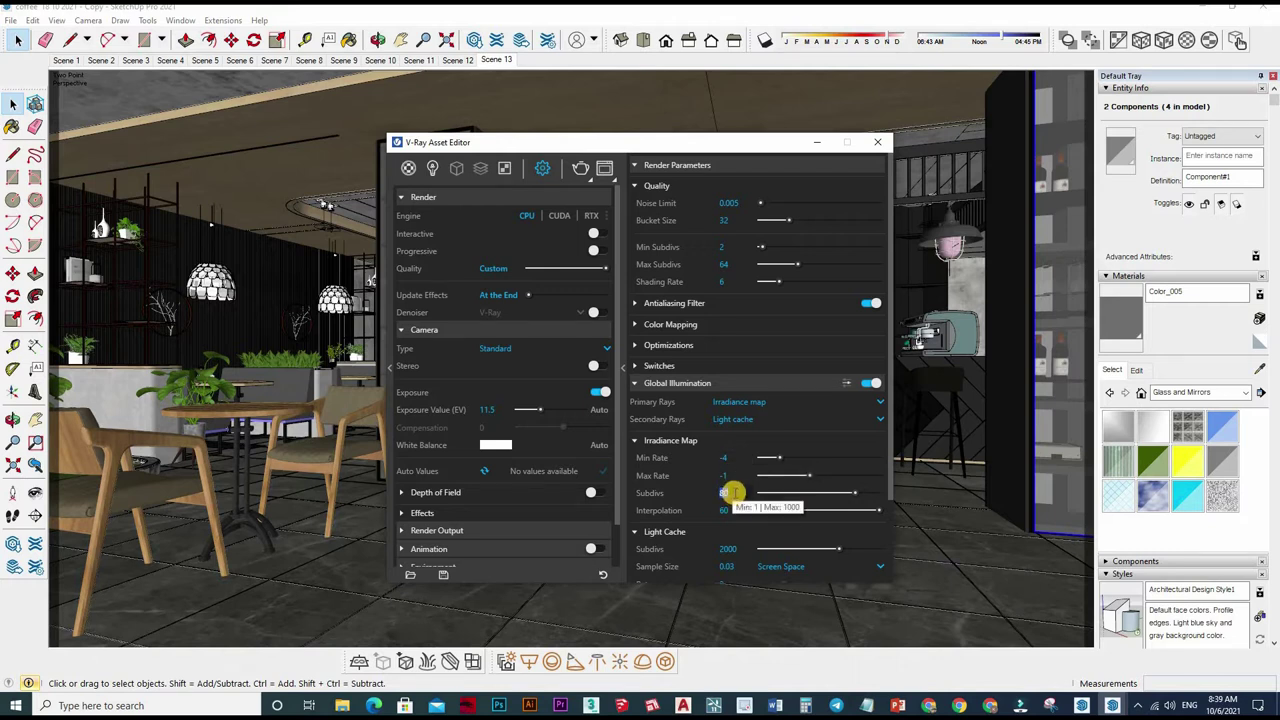
Set irradiance map subdivs 50, interpolation 40 and light cache subdivs 1600
text(50)
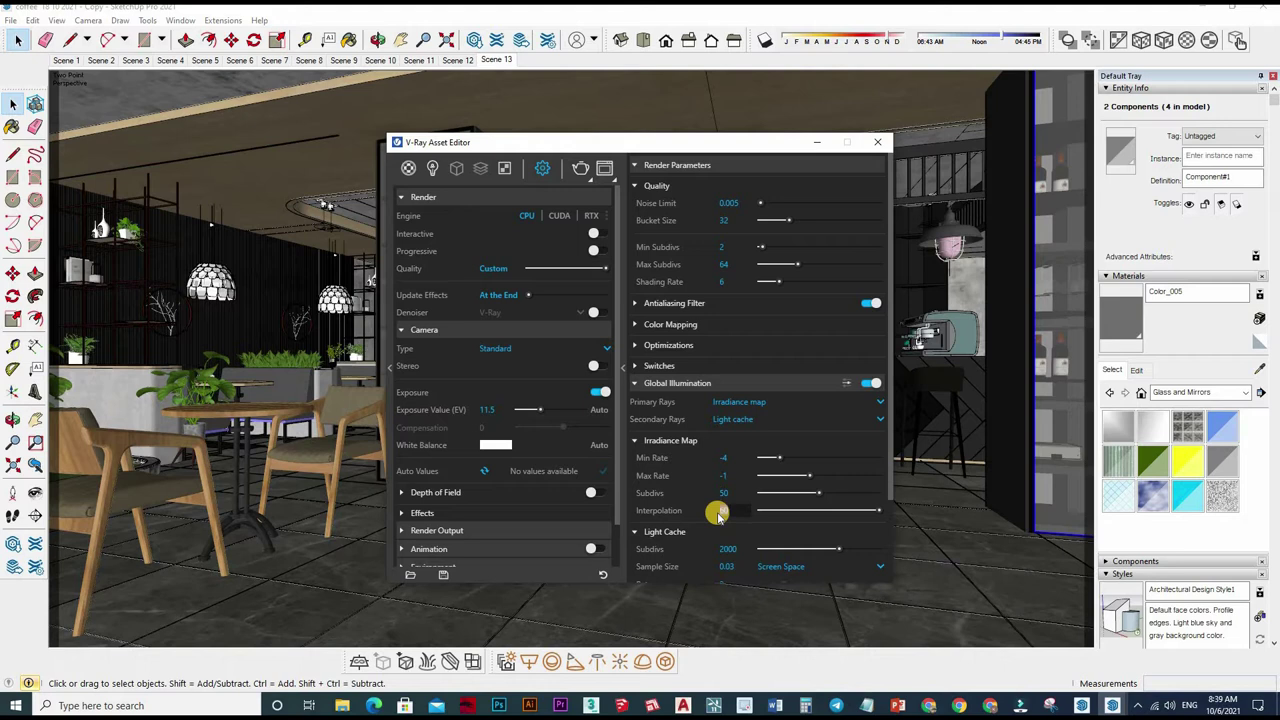
text(40)
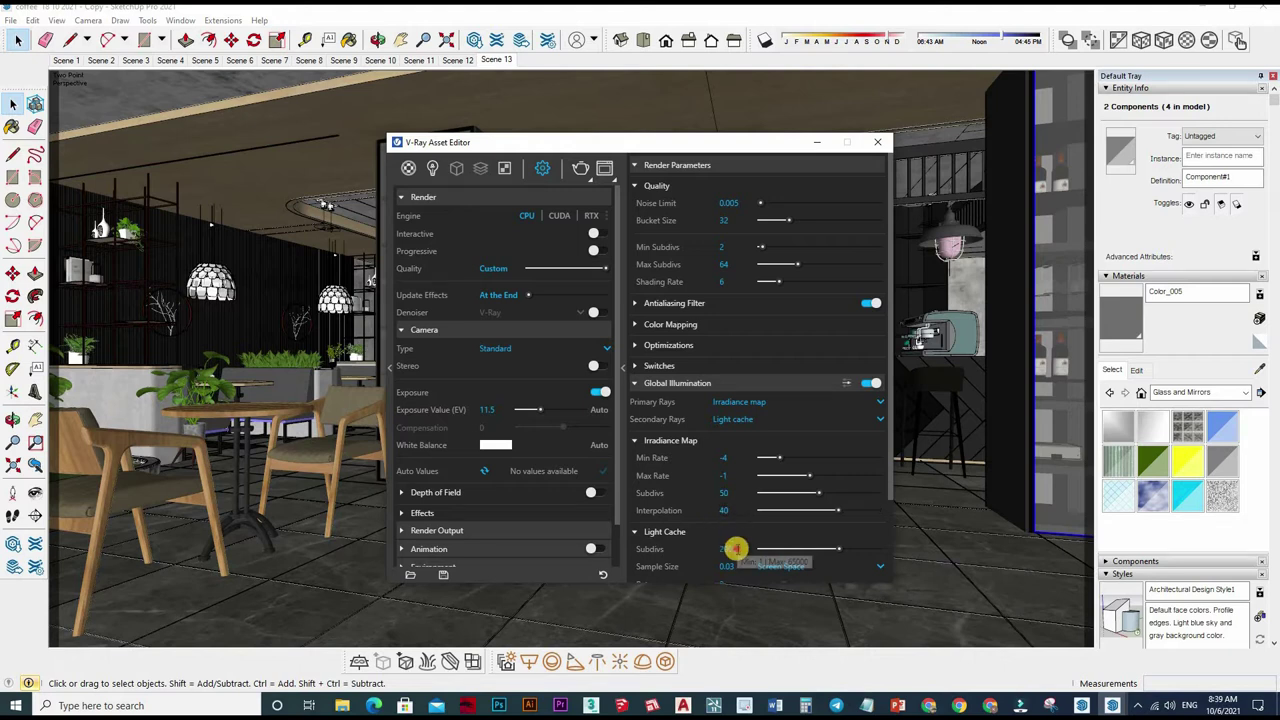
double_click(734, 549)
key(BackSpace)
text(1600)
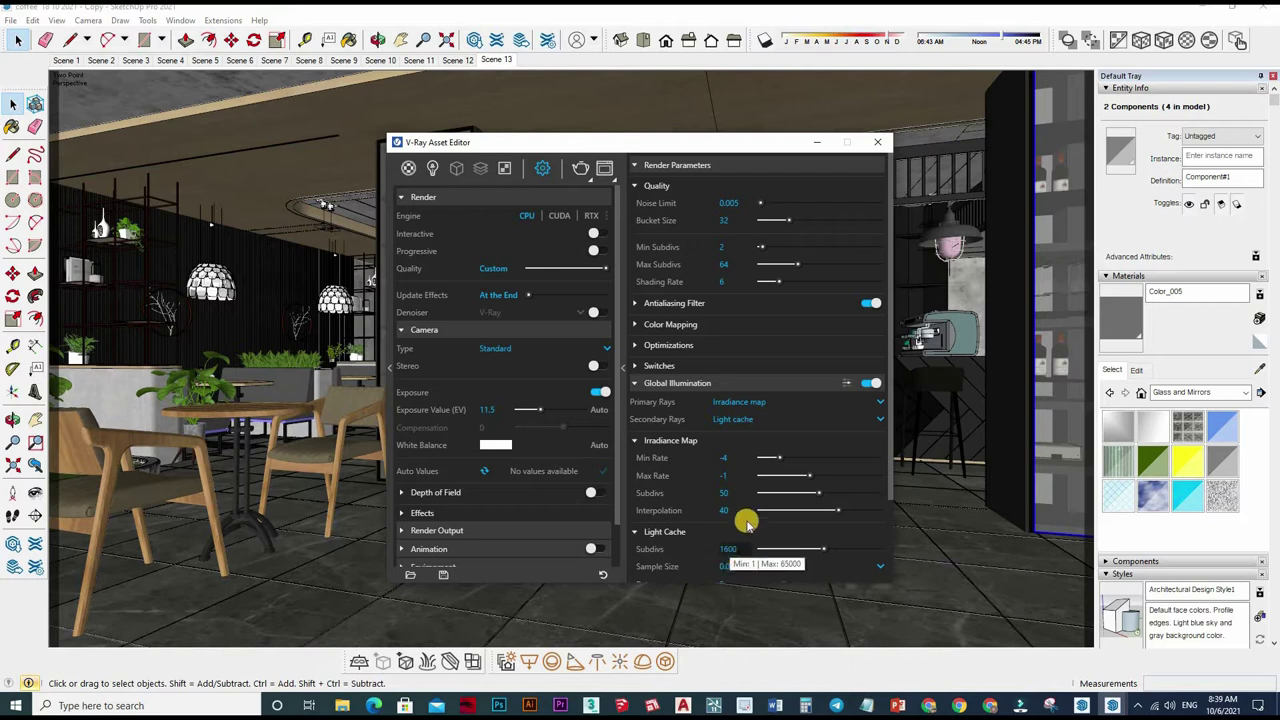
scroll(736, 498, down, 1)
text(1600)
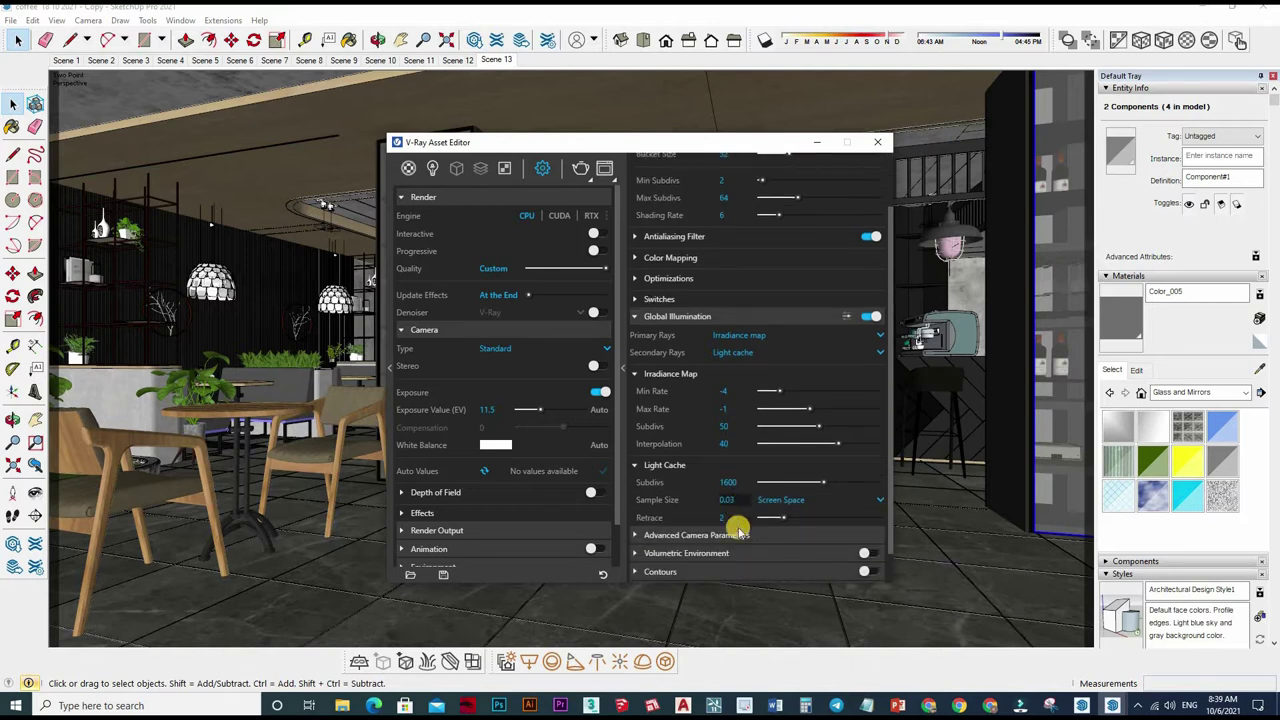
Set light cache sample size 0.01 and retrace 3, and enable ambient occlusion with radius 14
double_click(724, 517)
text(0.01)
scroll(707, 521, down, 1)
text(3)
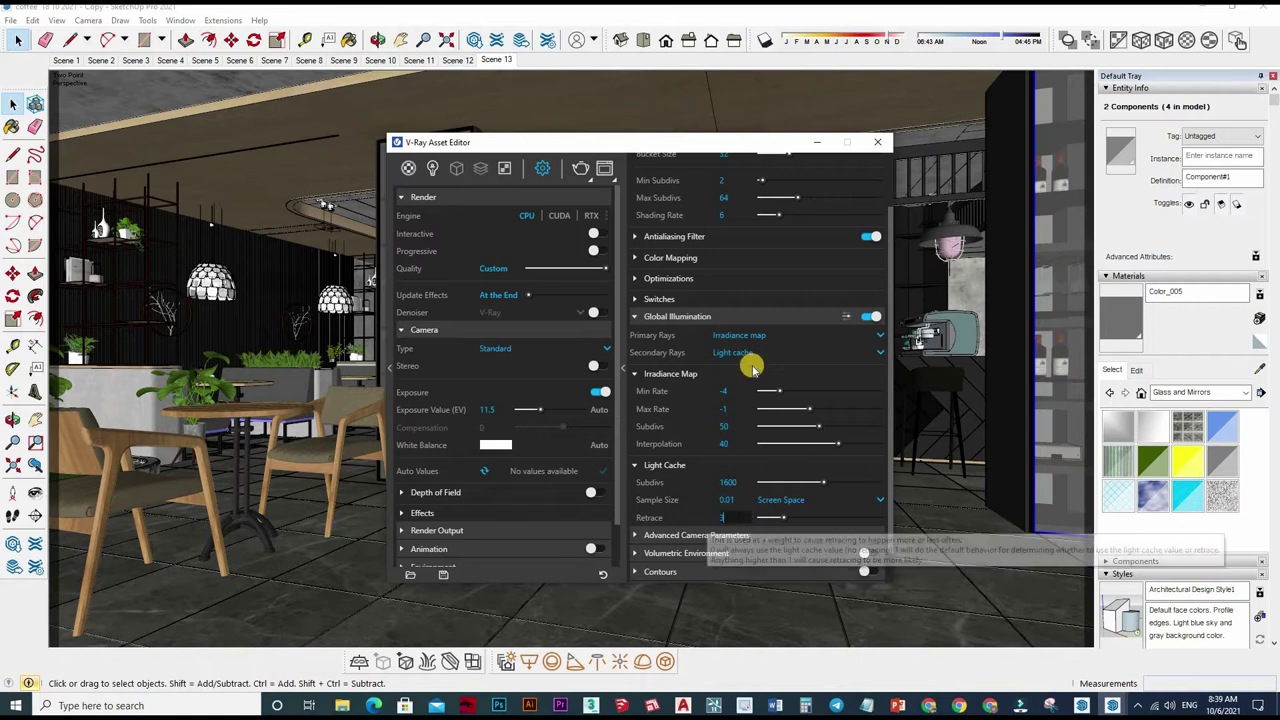
scroll(760, 515, down, 1)
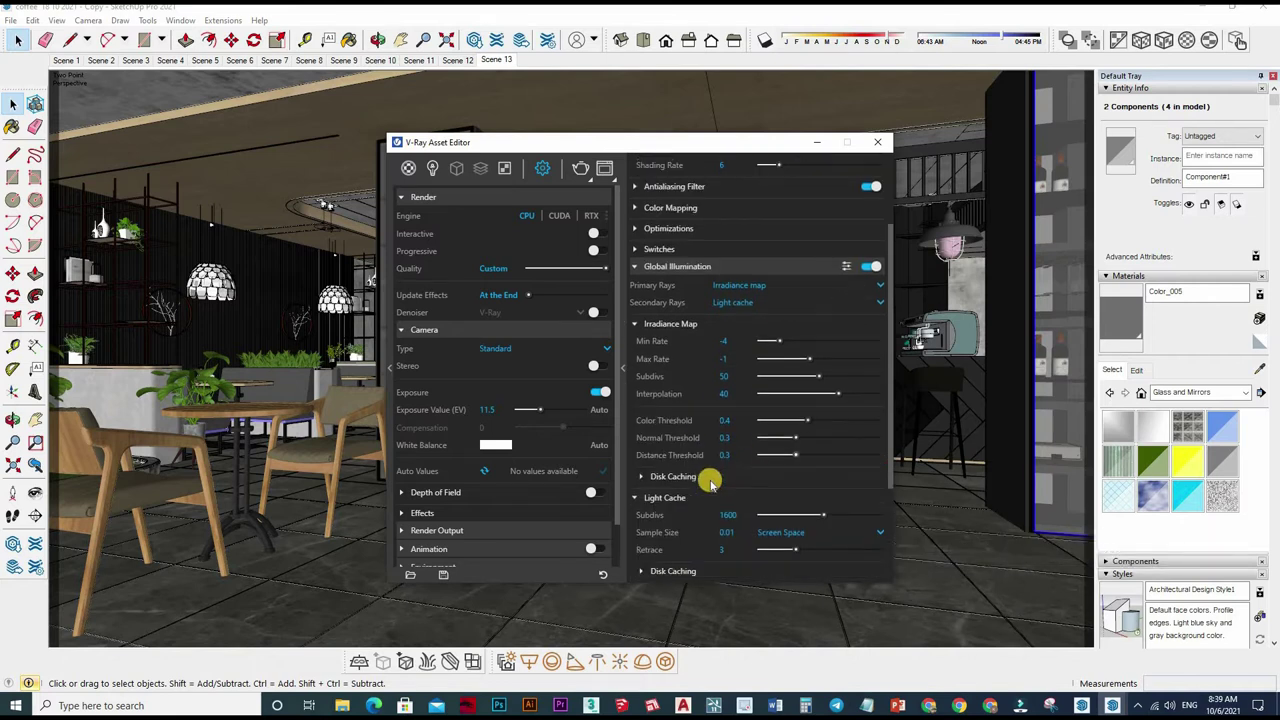
click(736, 495)
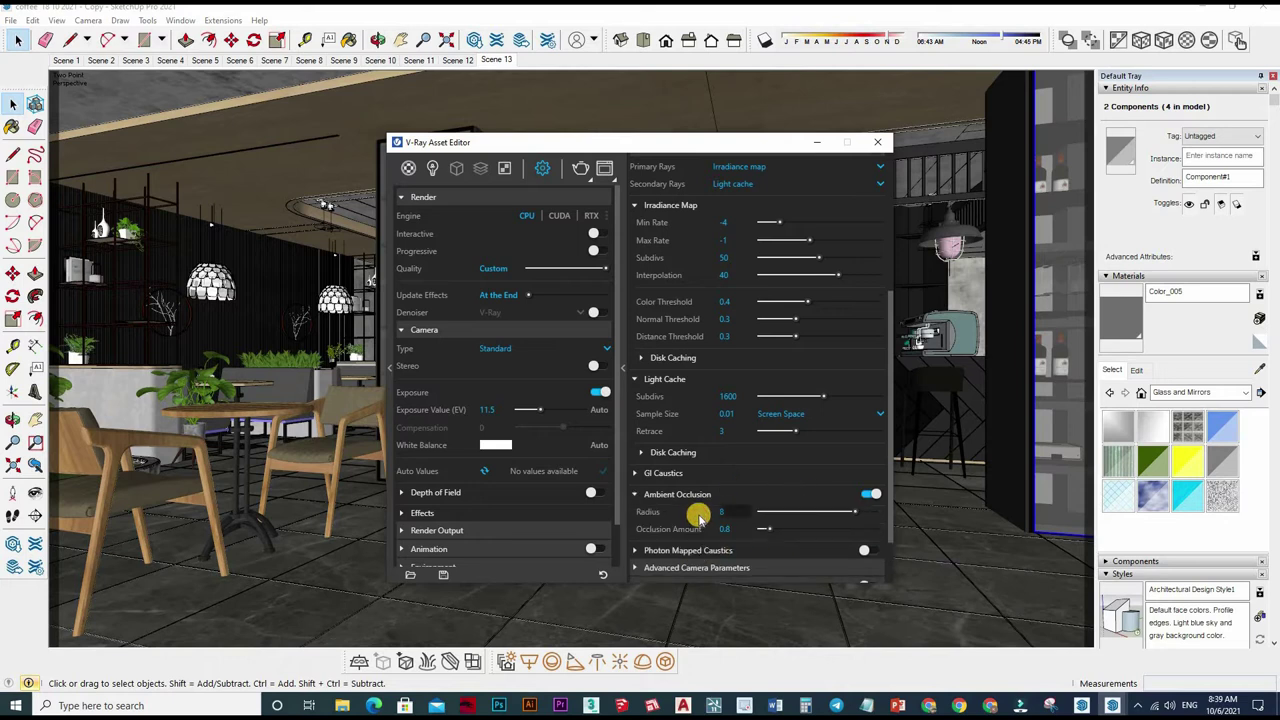
text(14)
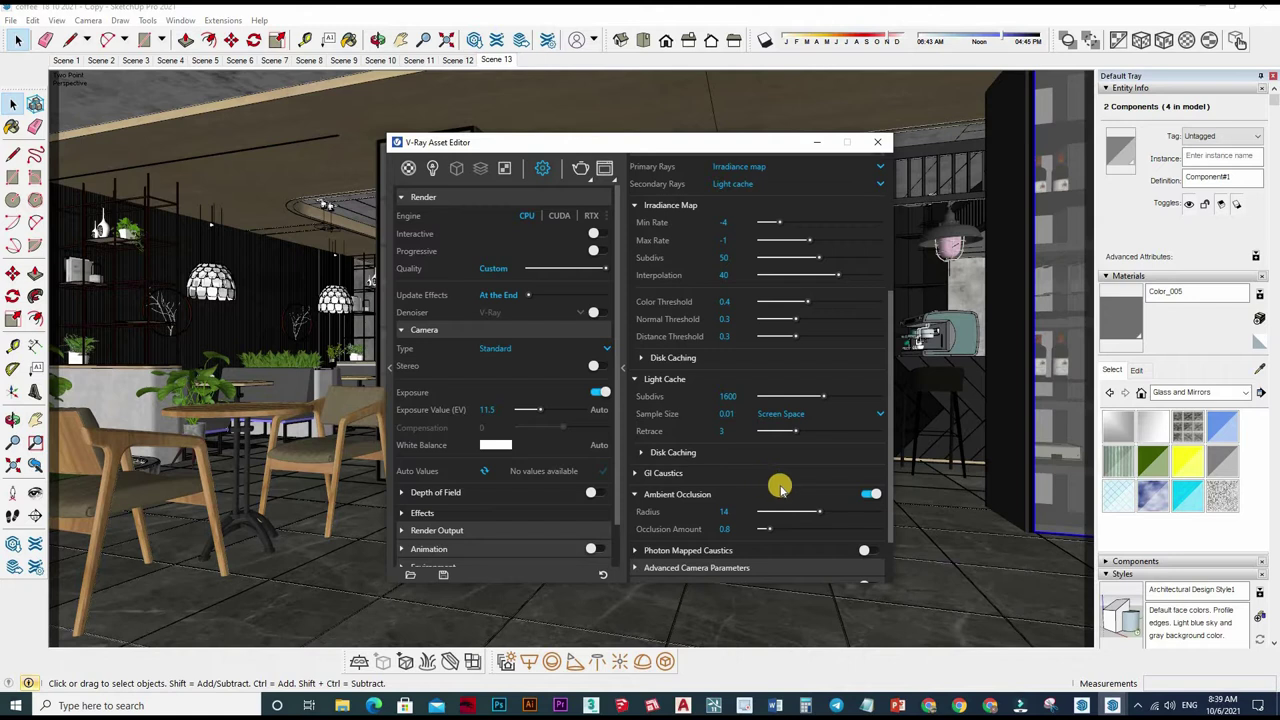
scroll(808, 435, up, 5)
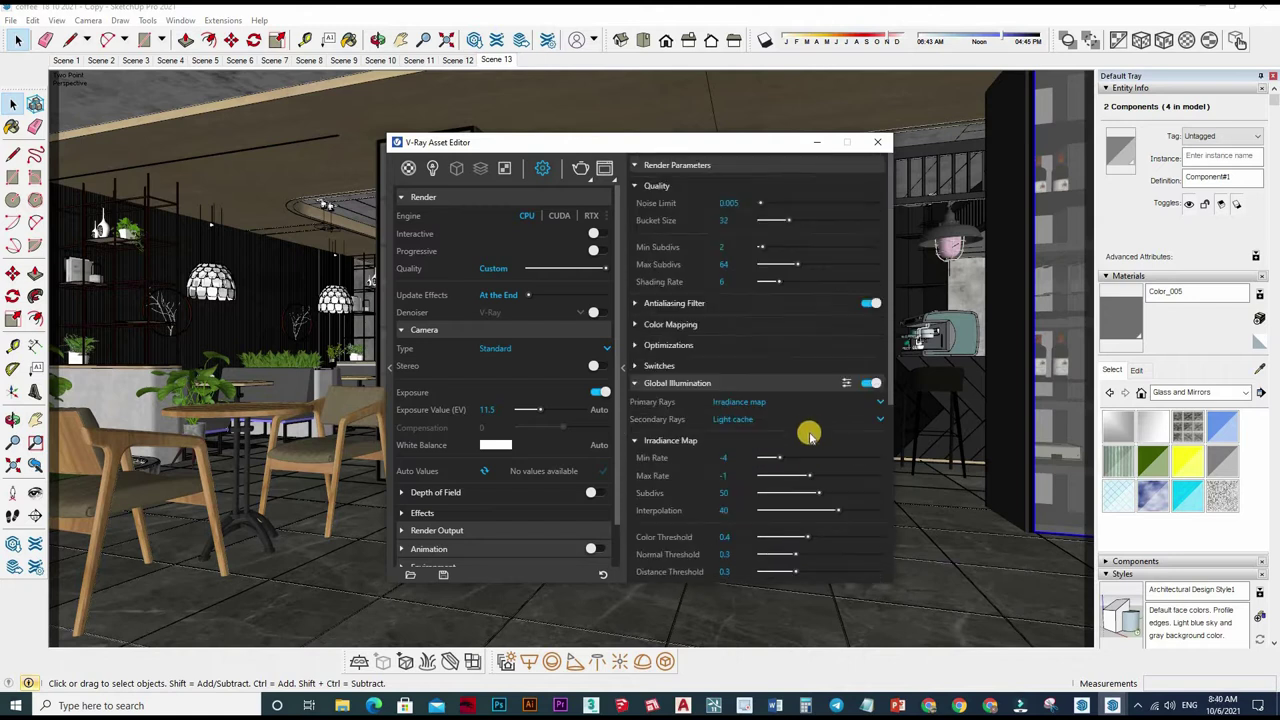
Add a Diffuse render element from the Render Output element list
click(522, 526)
scroll(500, 490, down, 3)
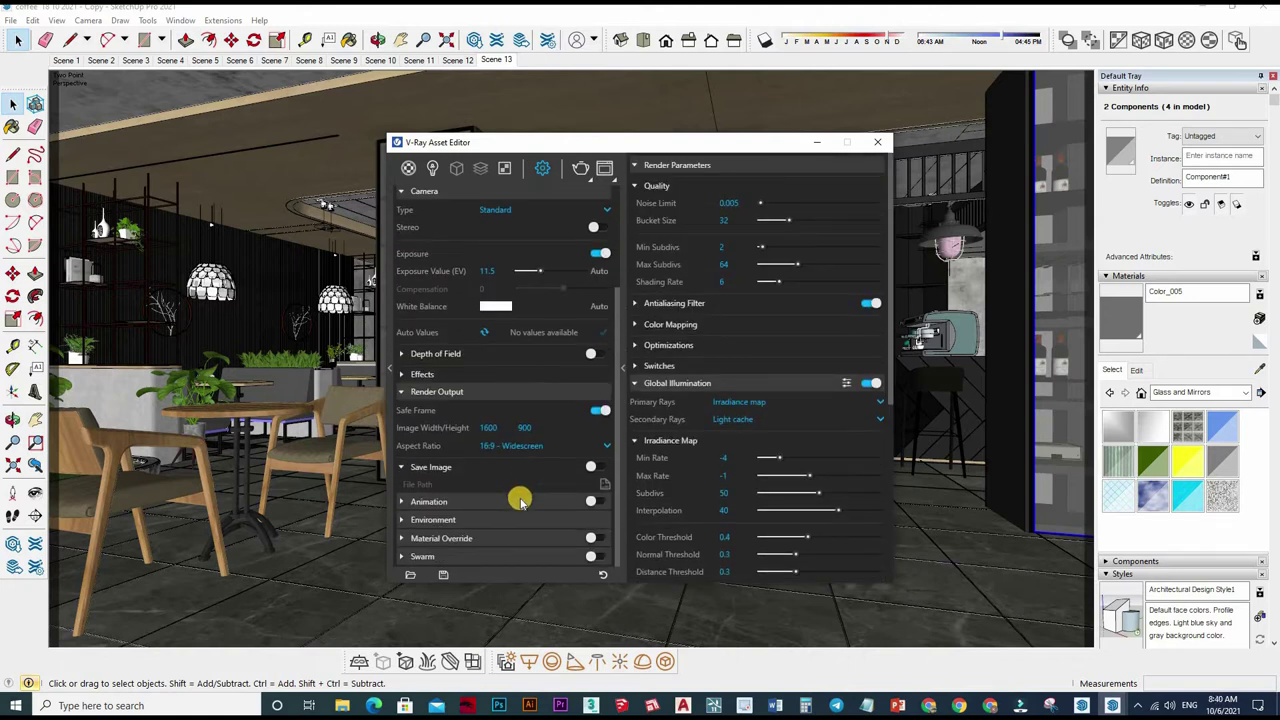
scroll(503, 470, up, 3)
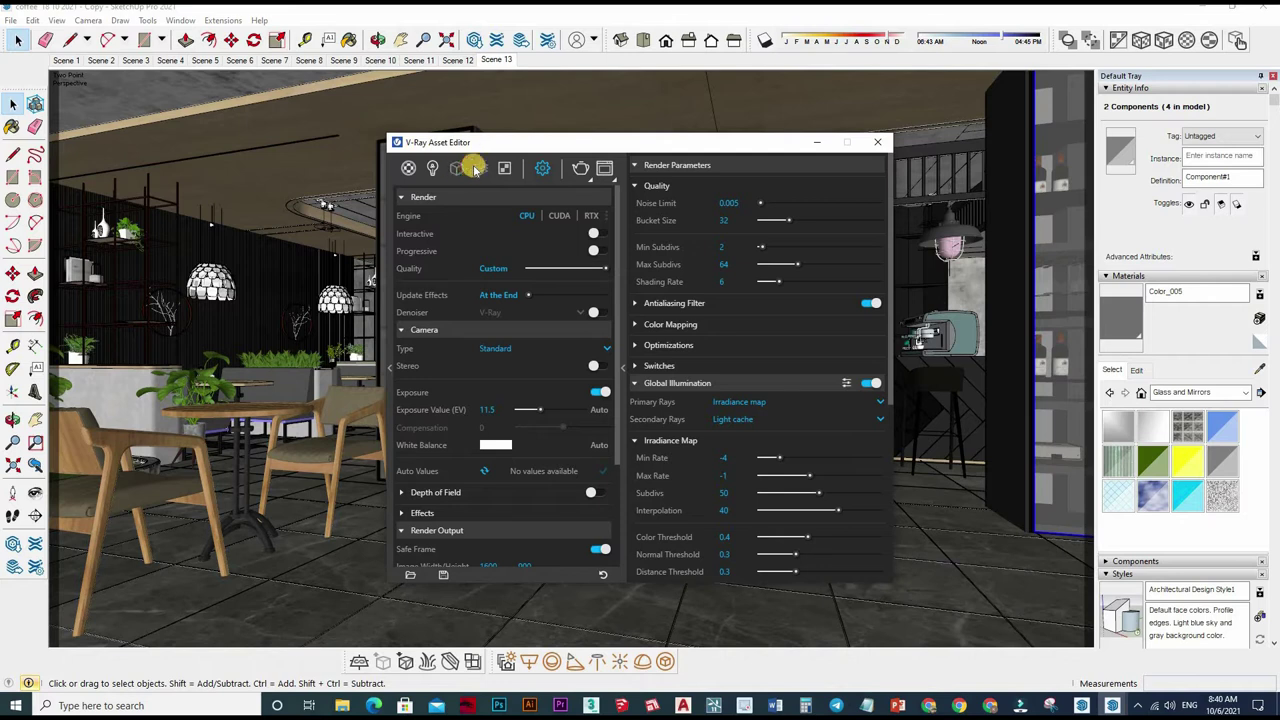
click(484, 168)
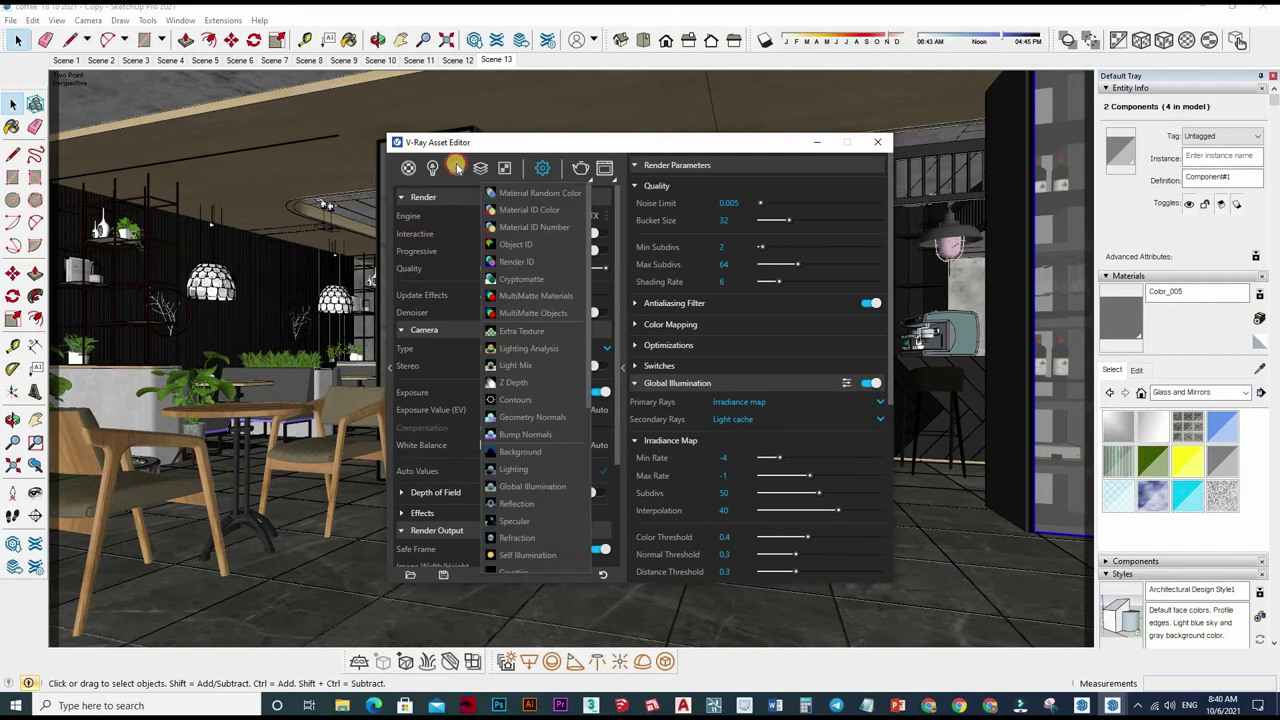
click(457, 168)
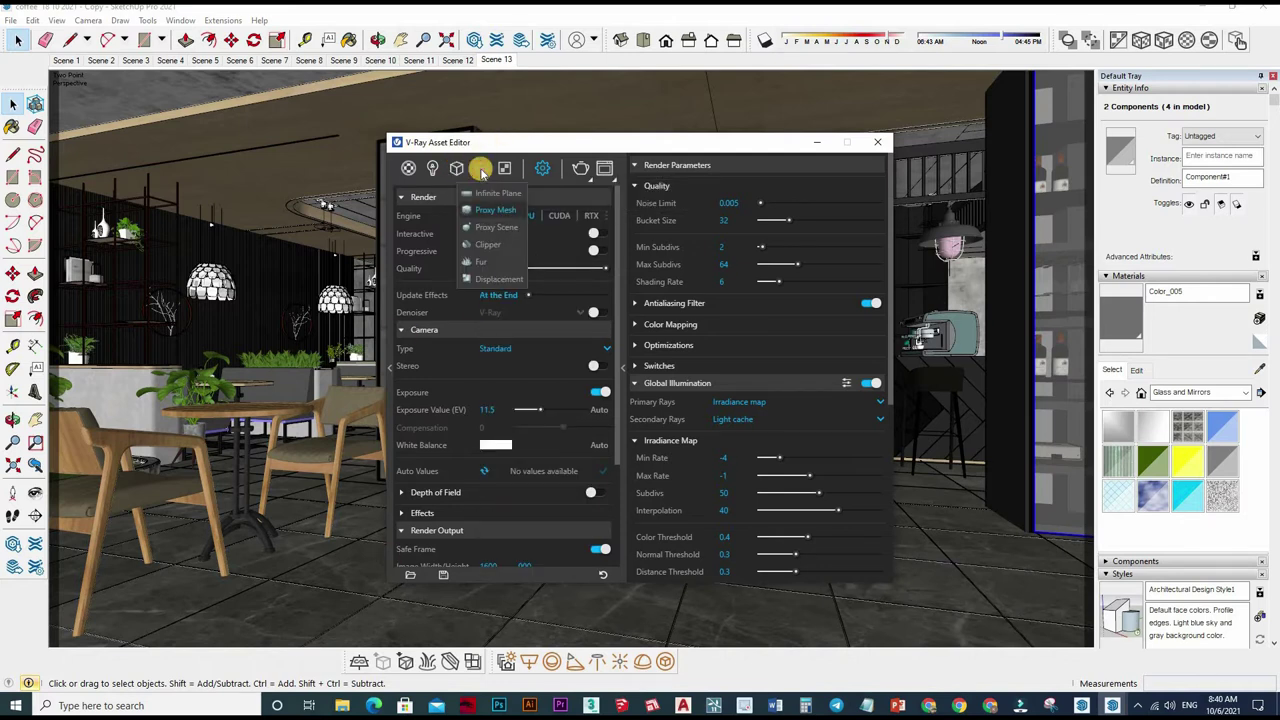
click(481, 168)
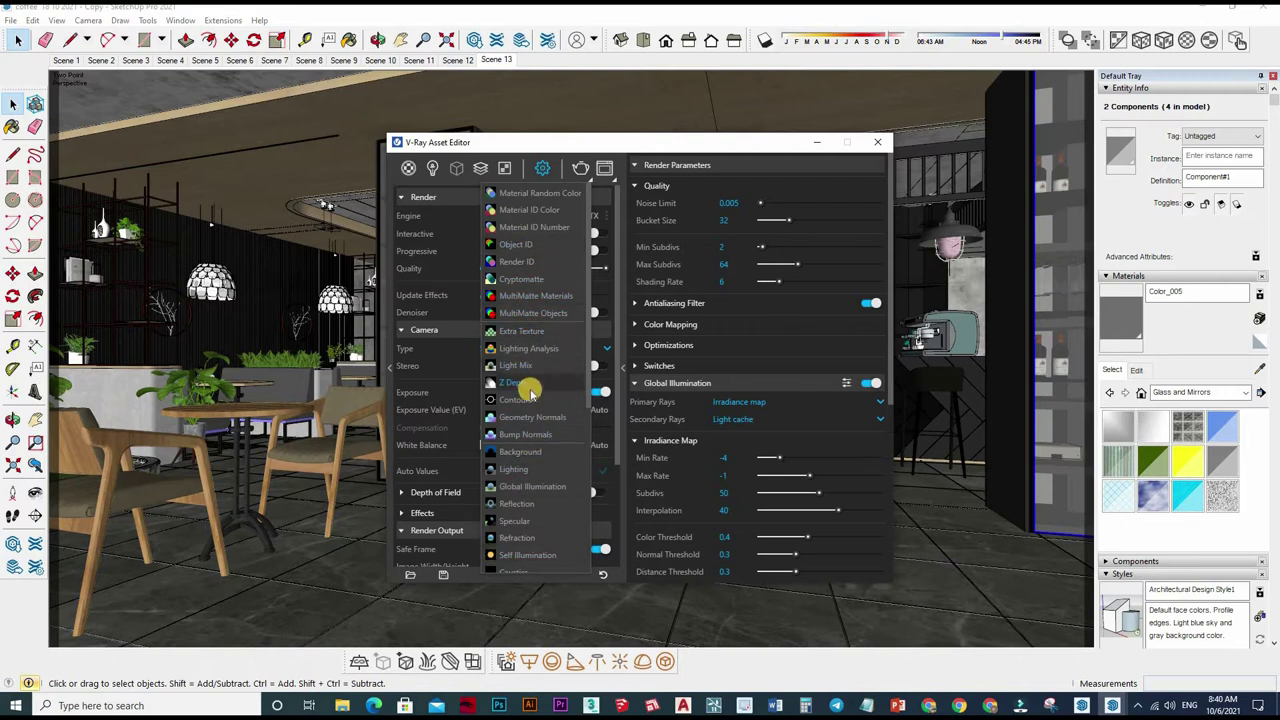
scroll(525, 425, down, 4)
click(525, 427)
Add the Material Random Color render element
click(480, 168)
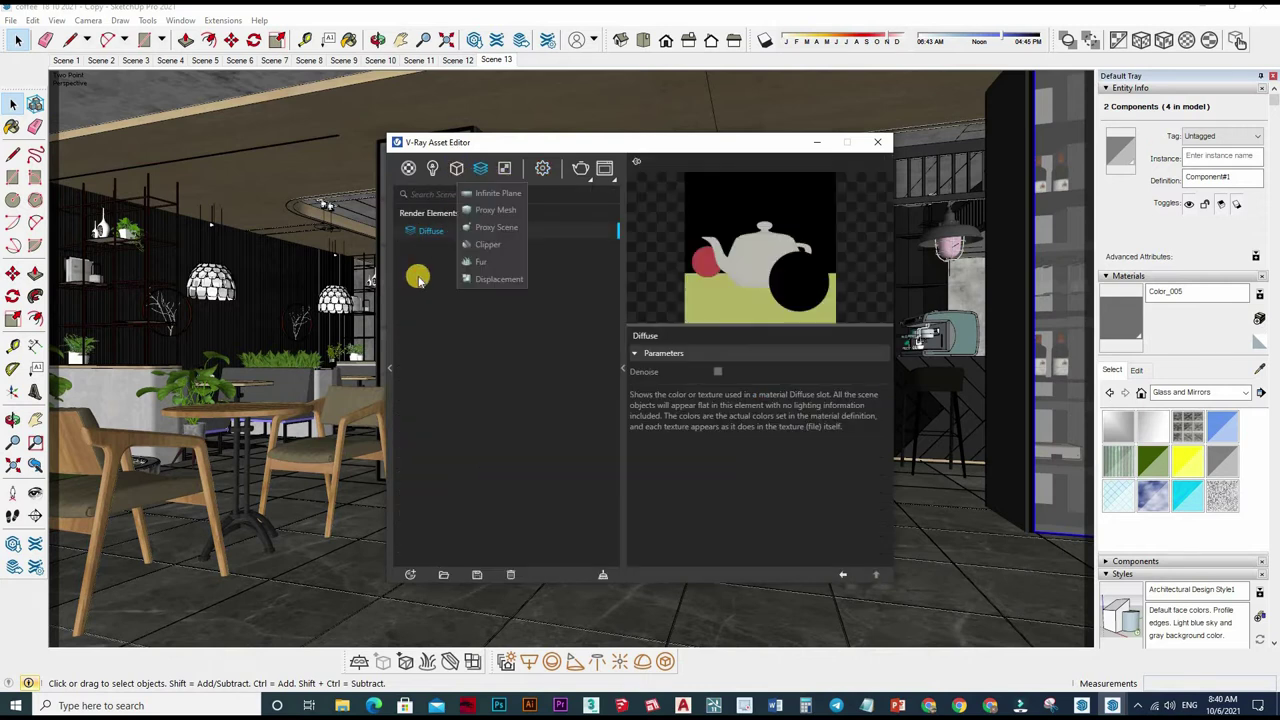
click(456, 566)
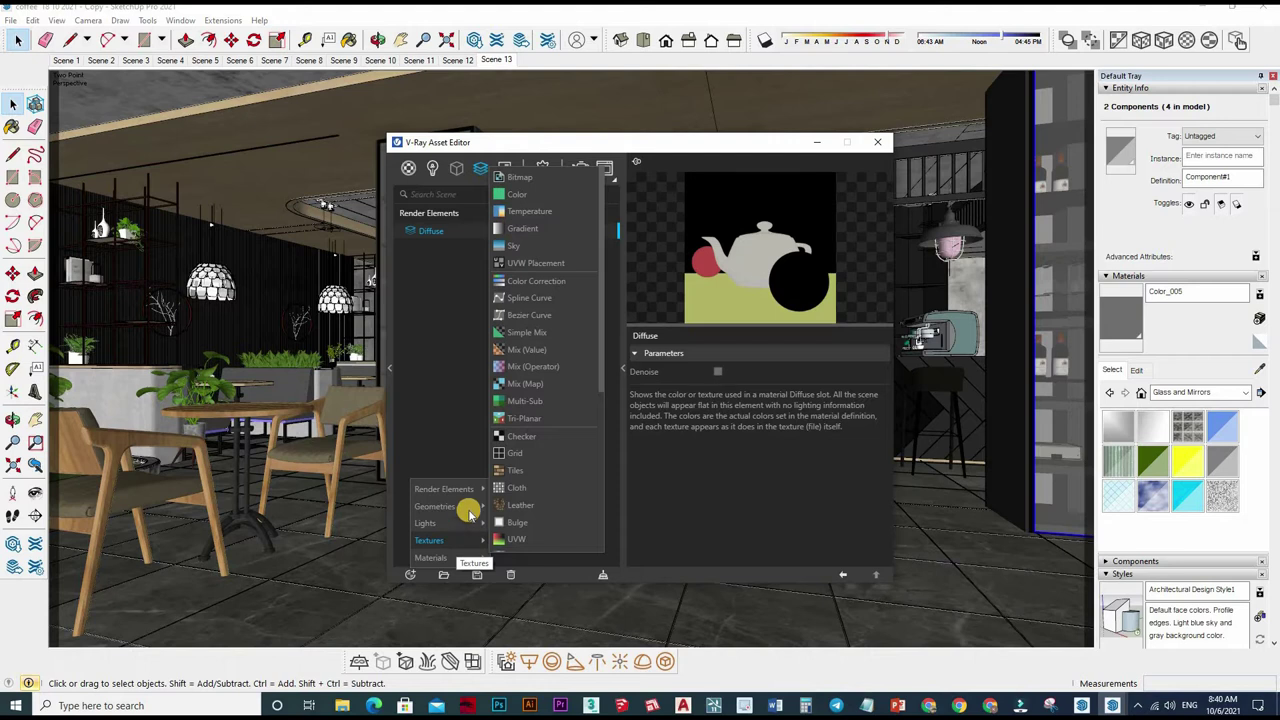
mouse_move(444, 489)
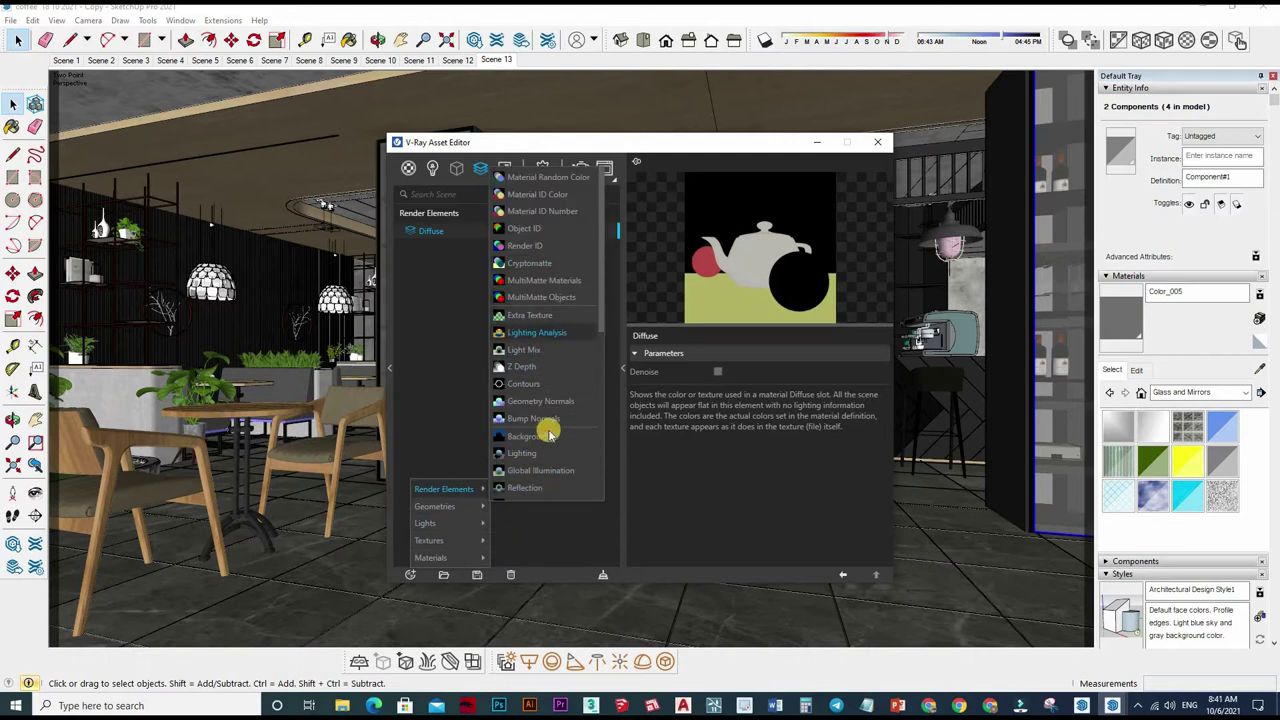
scroll(549, 432, down, 4)
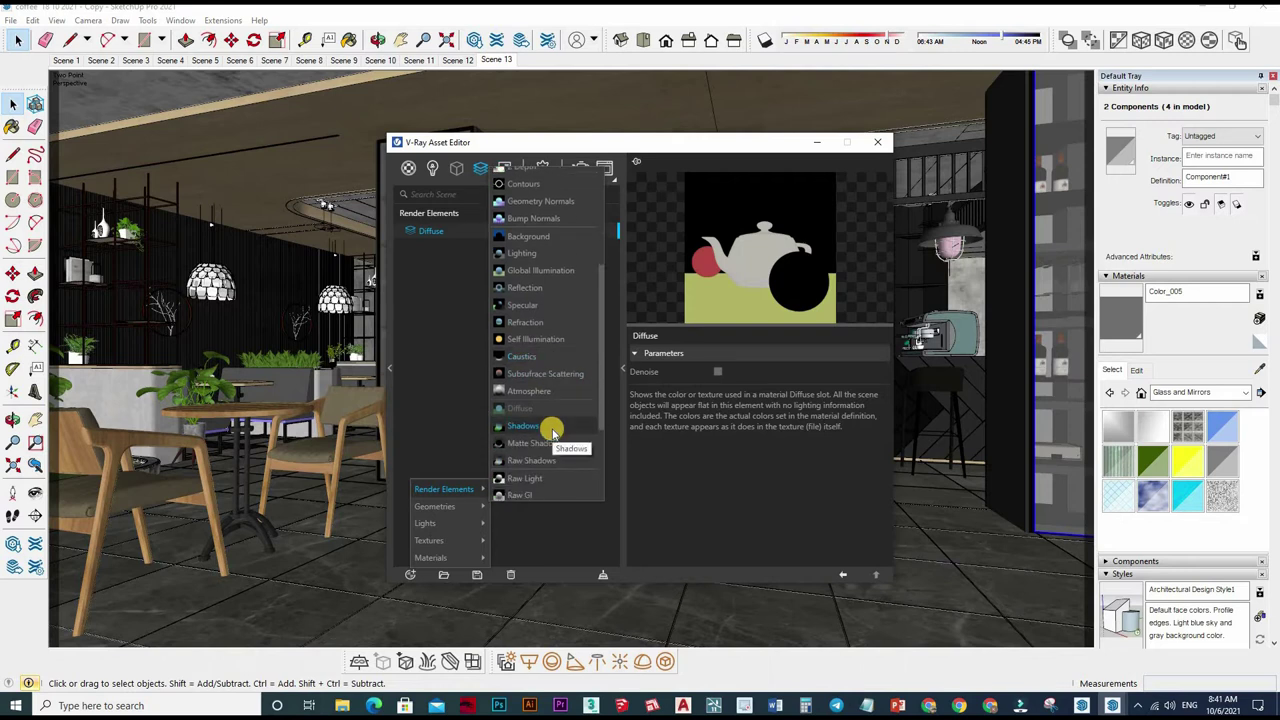
scroll(560, 455, up, 1)
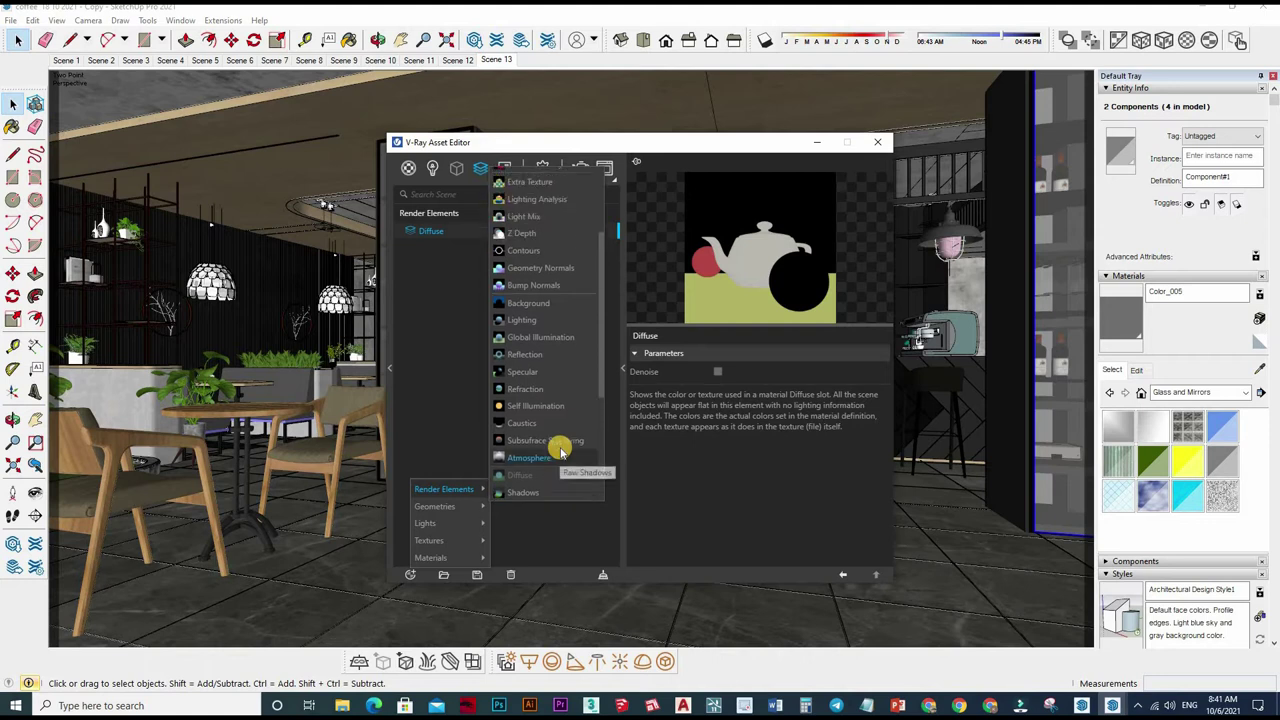
scroll(560, 450, down, 3)
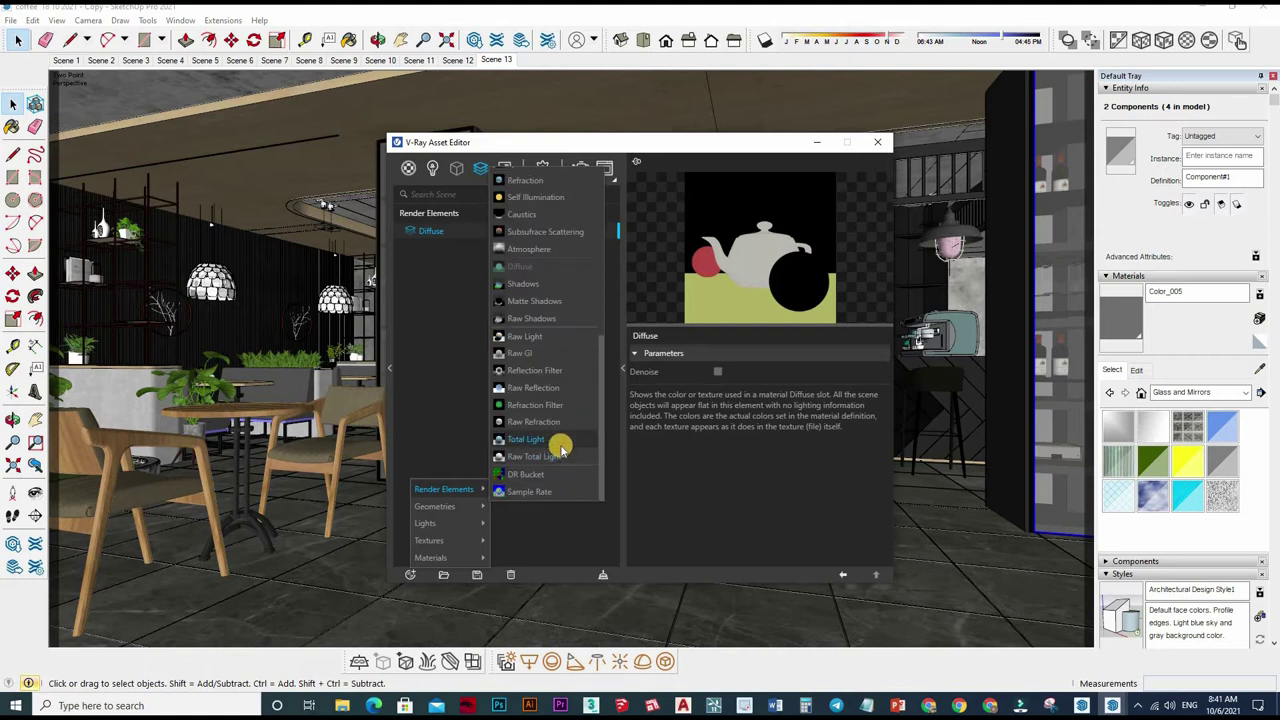
scroll(560, 285, up, 5)
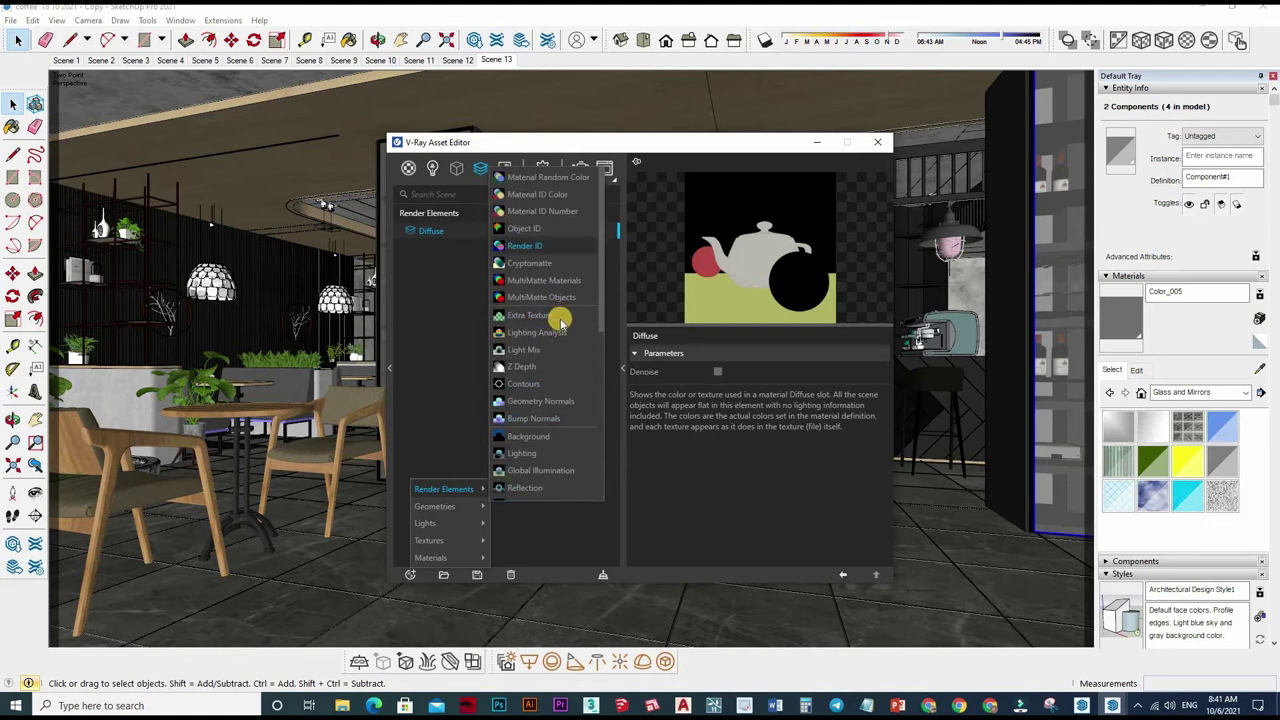
click(560, 177)
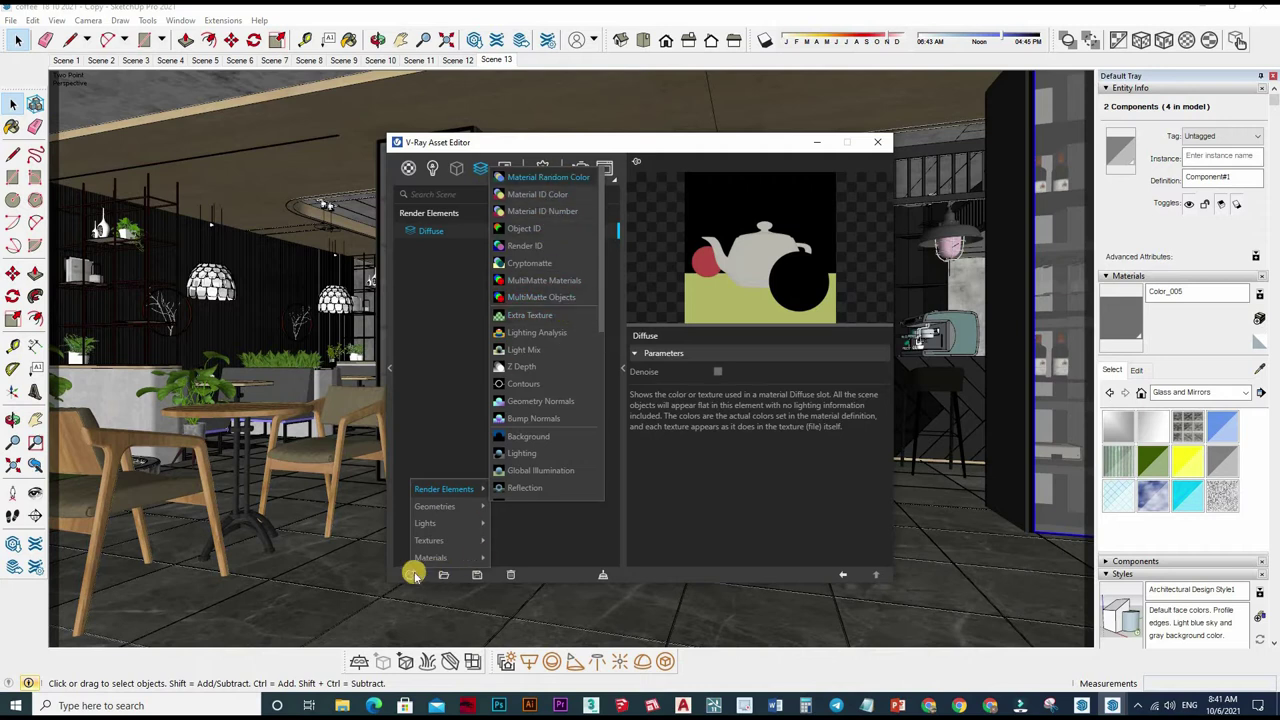
Add Raw Light and Raw Reflection render elements, then close the Asset Editor
click(443, 574)
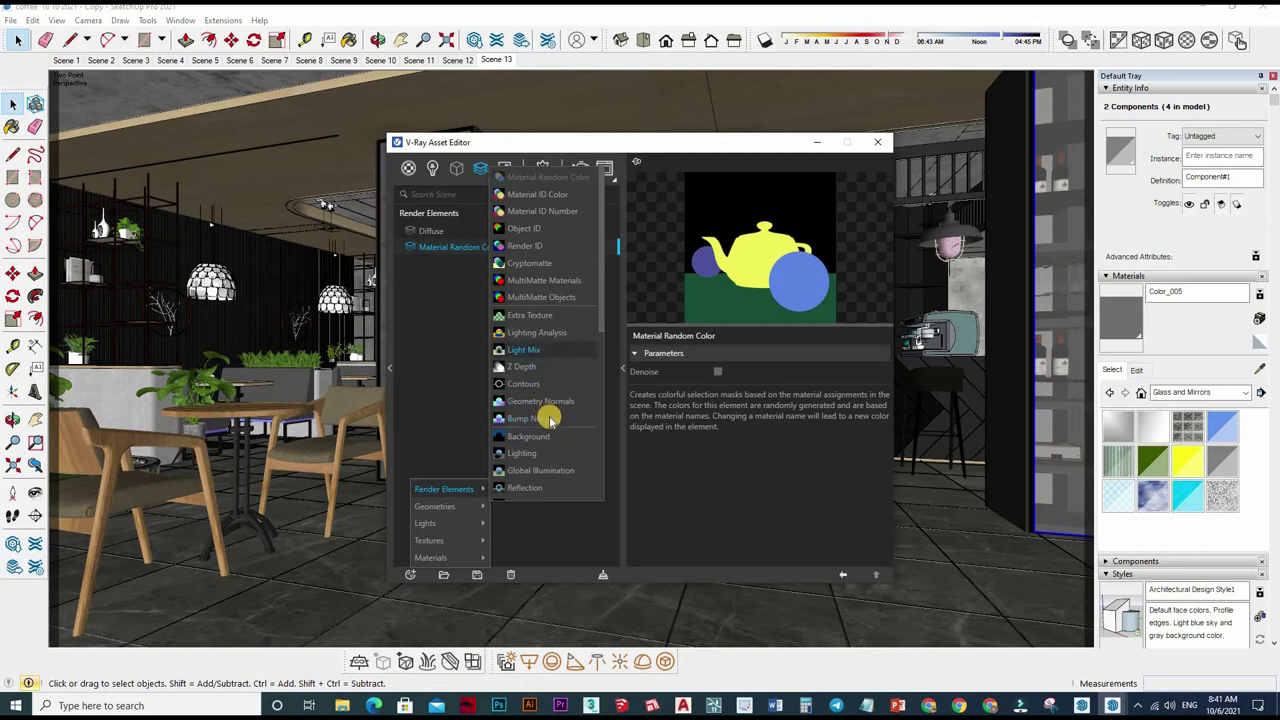
scroll(551, 417, down, 5)
click(410, 577)
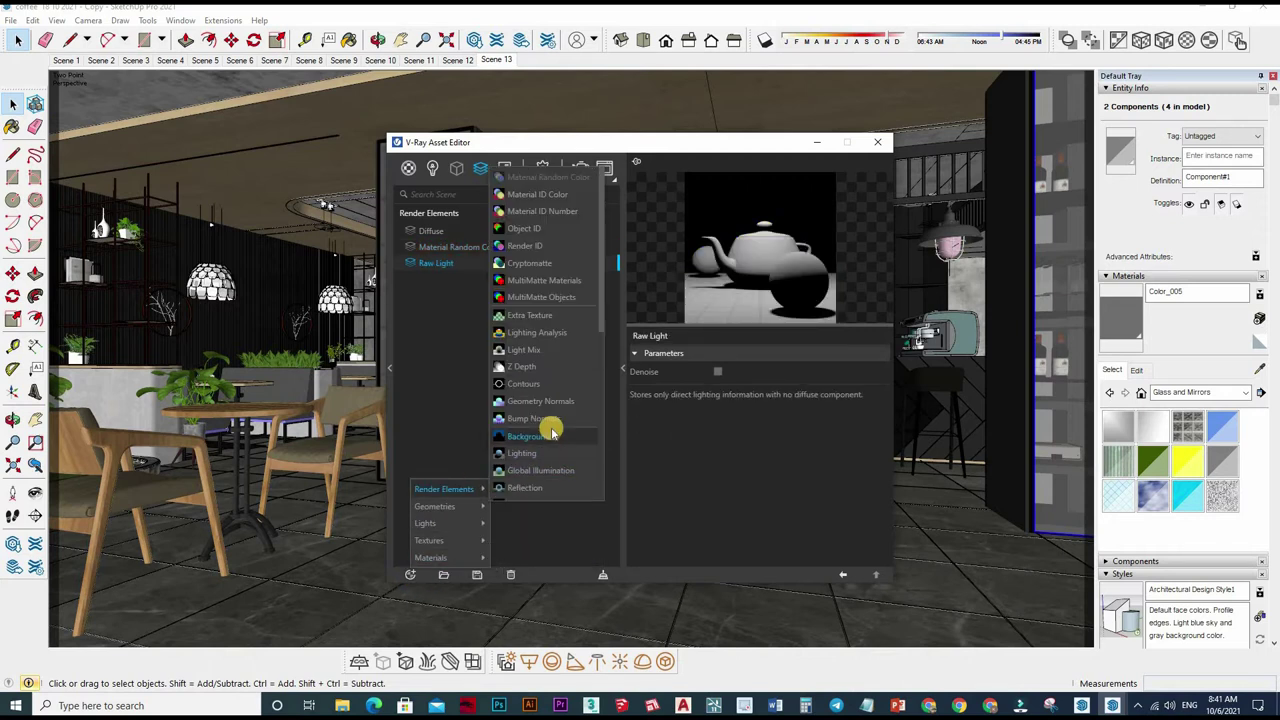
scroll(540, 315, down, 4)
scroll(540, 325, down, 1)
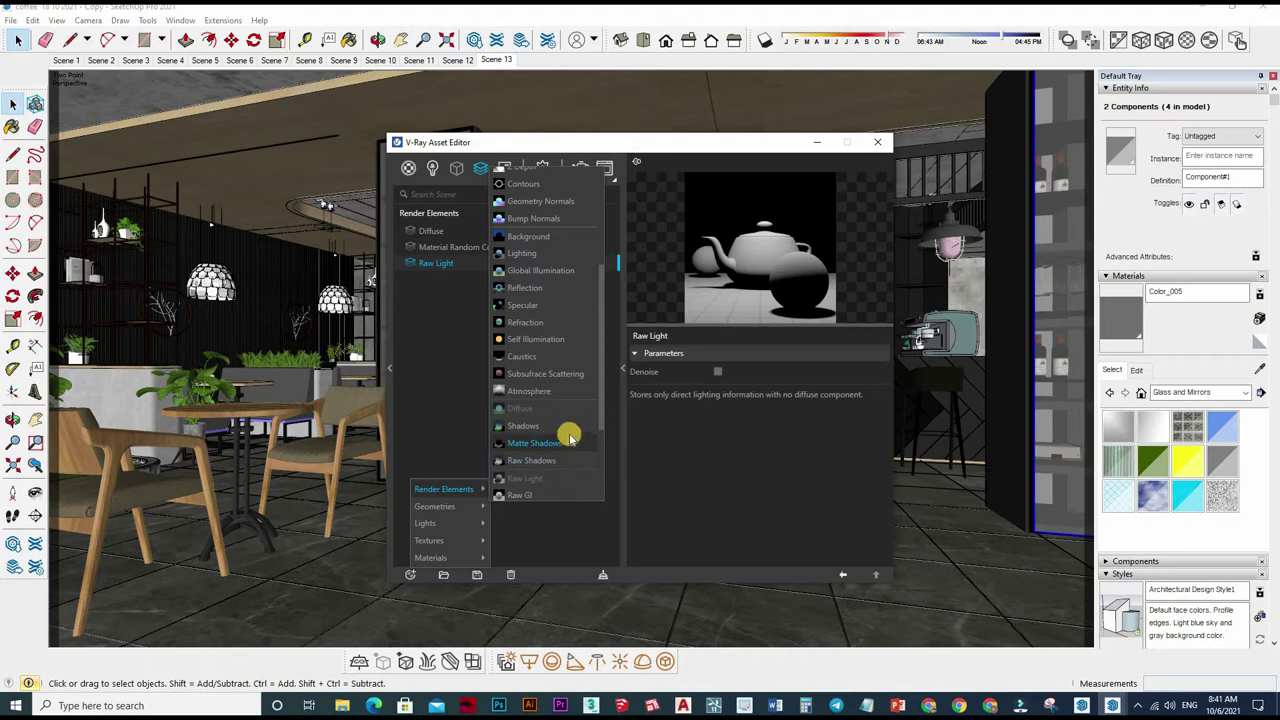
scroll(560, 445, down, 2)
click(533, 463)
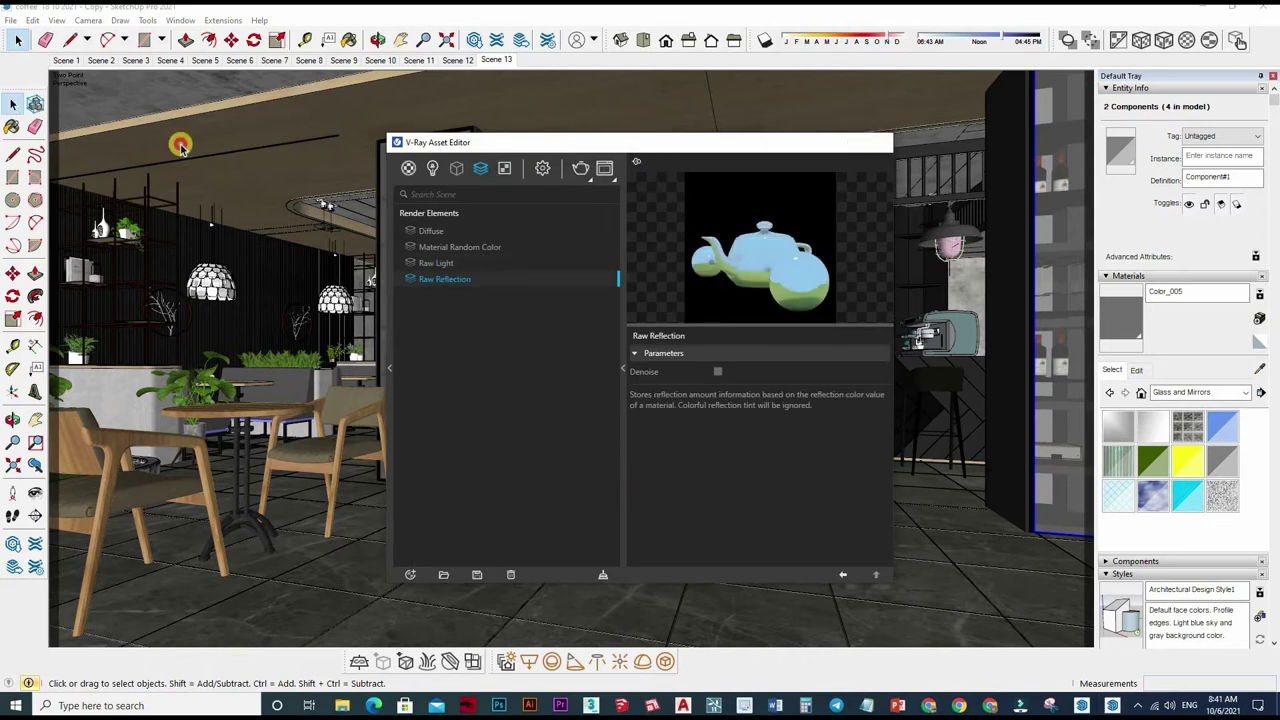
click(880, 142)
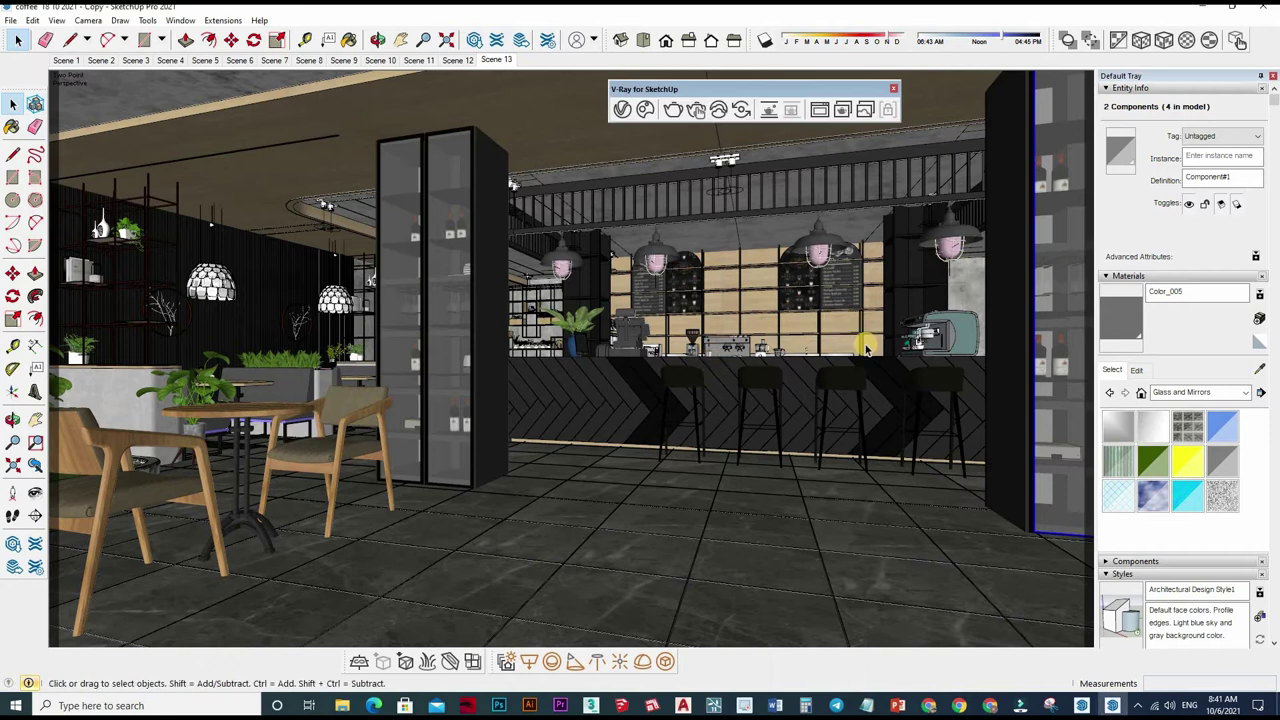
Start a V-Ray render of the café scene and bring the Frame Buffer forward
click(672, 109)
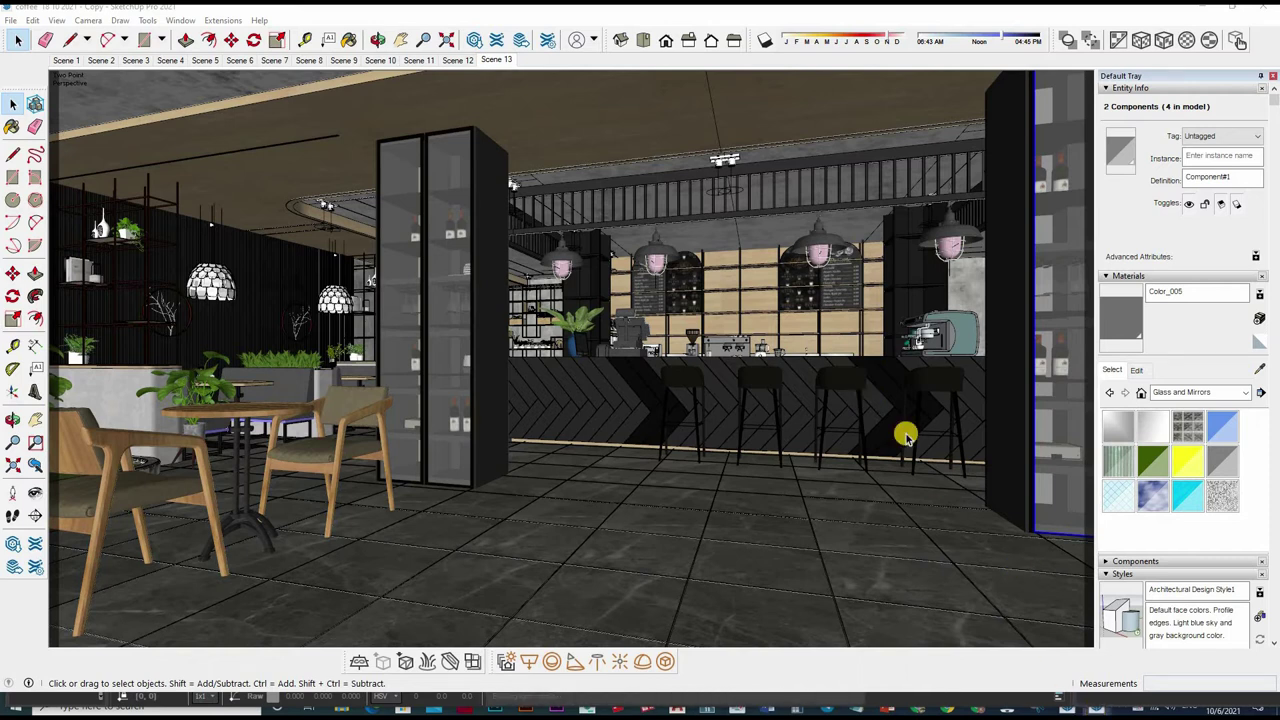
mouse_move(1096, 705)
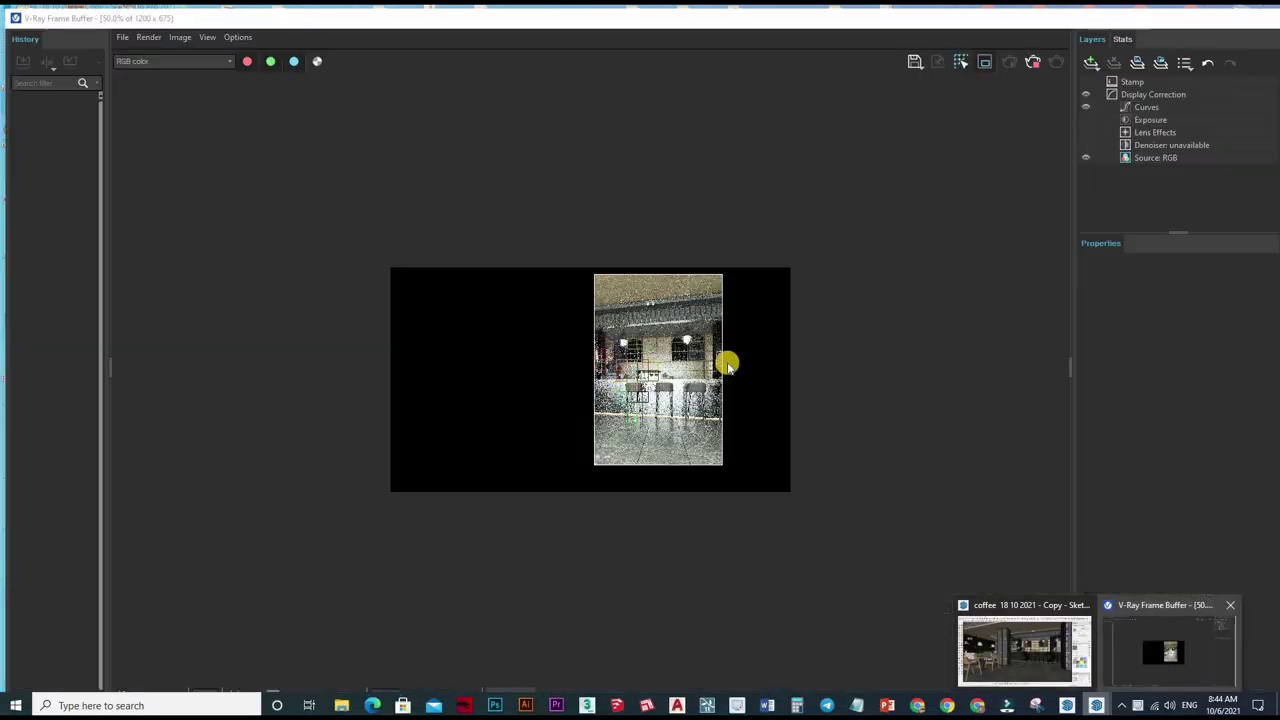
click(1171, 640)
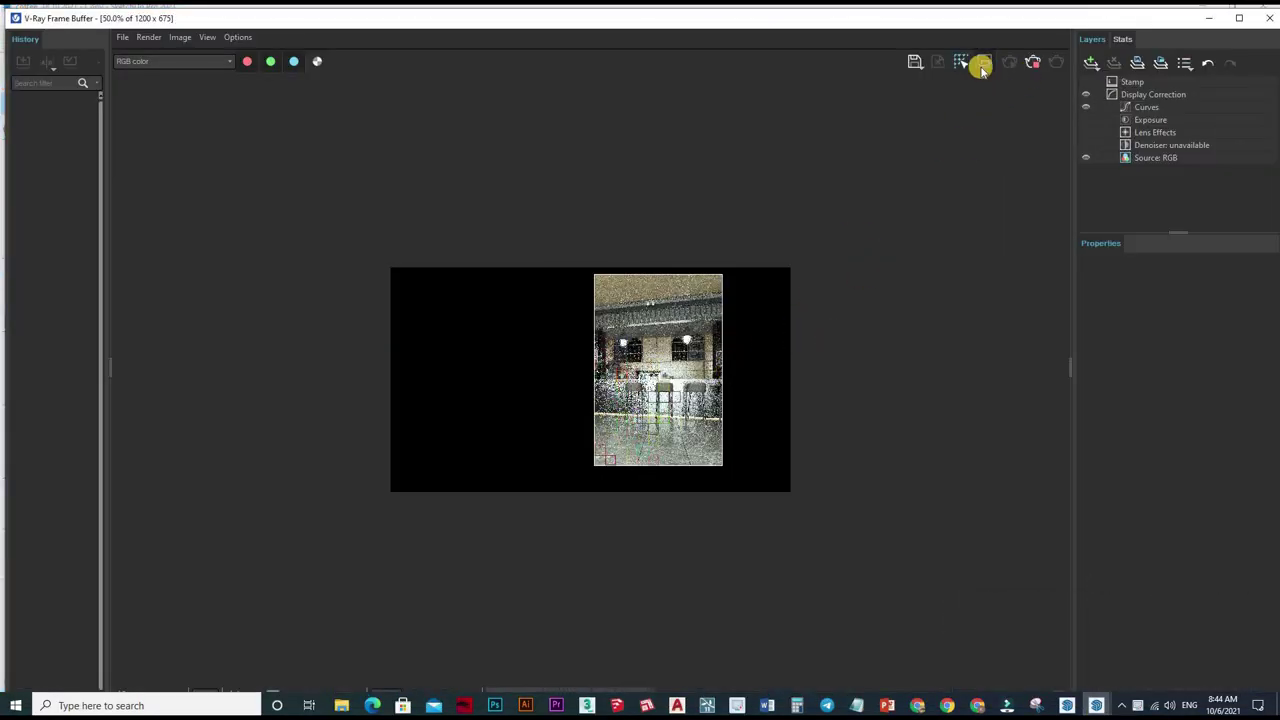
Re-render the café in the Frame Buffer, inspect it zoomed in, close it and reopen the Asset Editor
click(1032, 62)
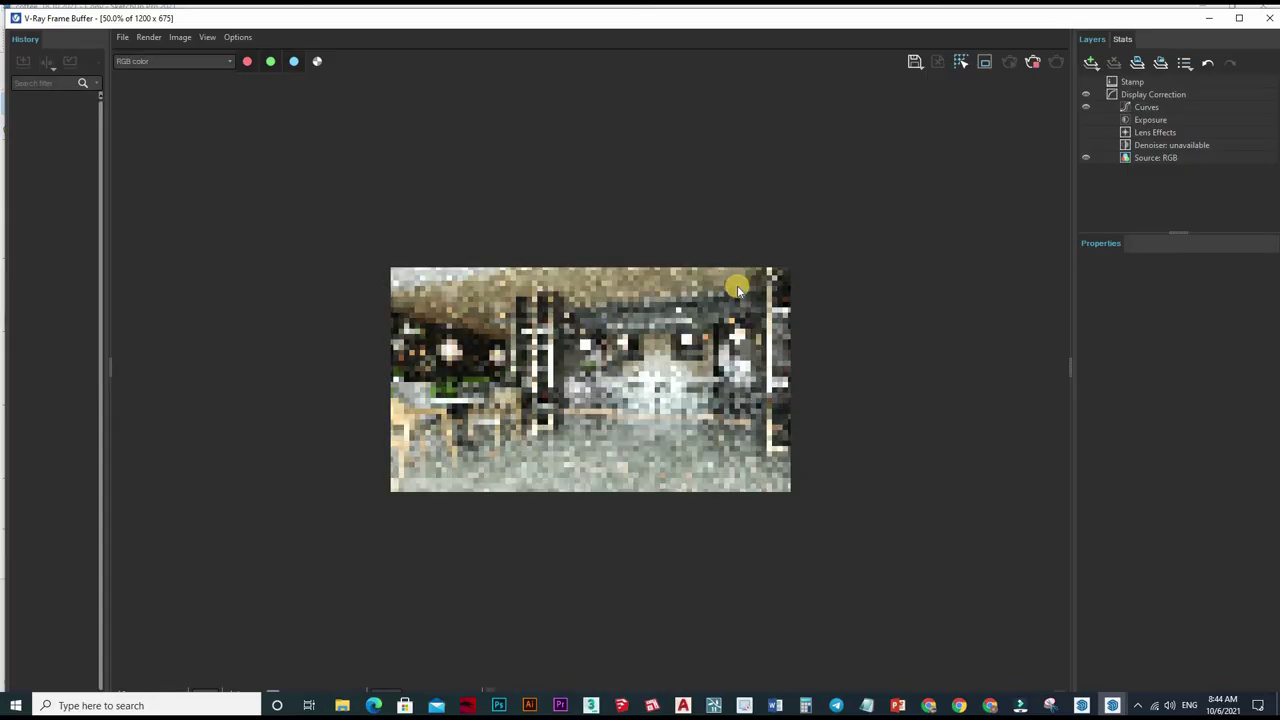
scroll(671, 486, up, 1)
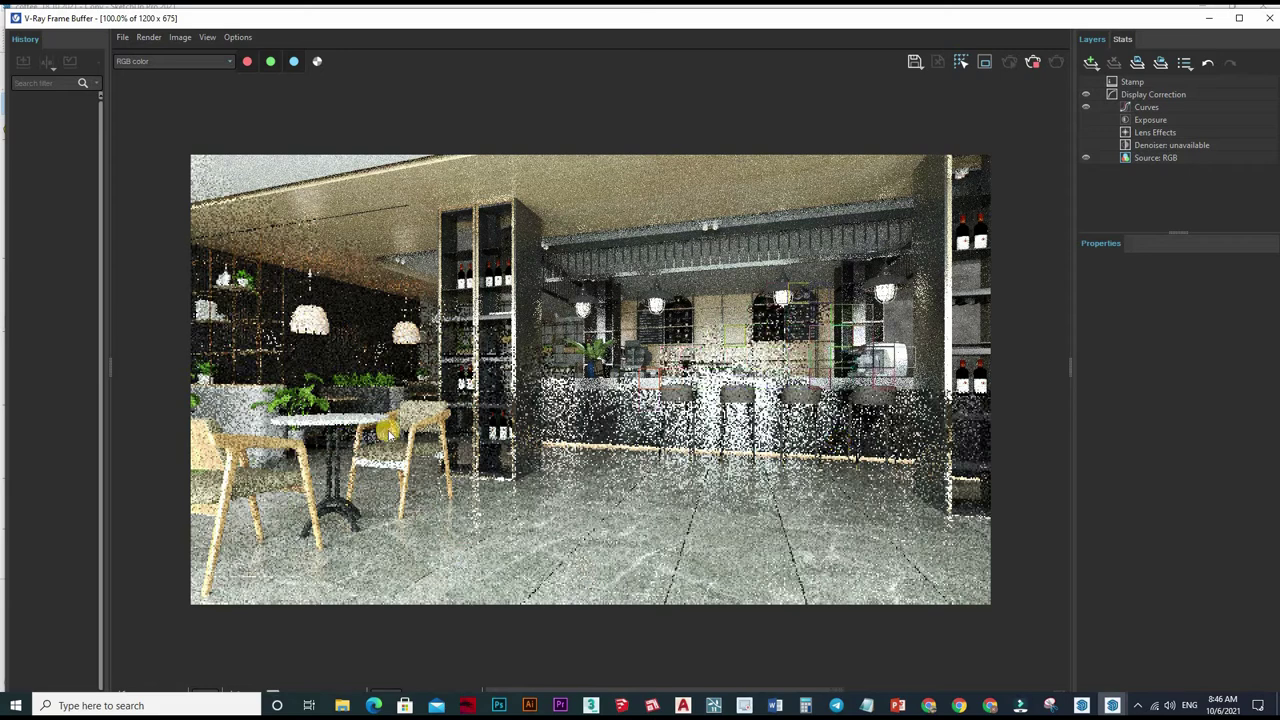
scroll(838, 441, up, 2)
scroll(1040, 90, down, 2)
click(1269, 18)
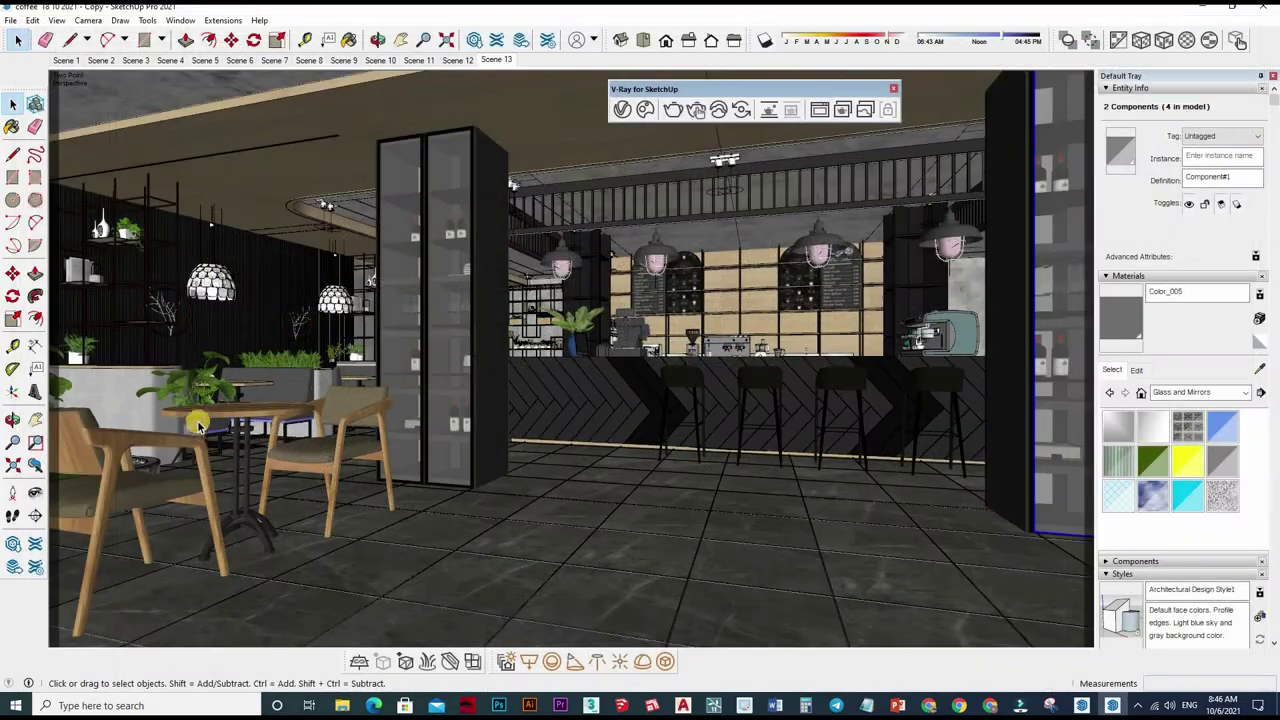
middle_drag(388, 423, 630, 195)
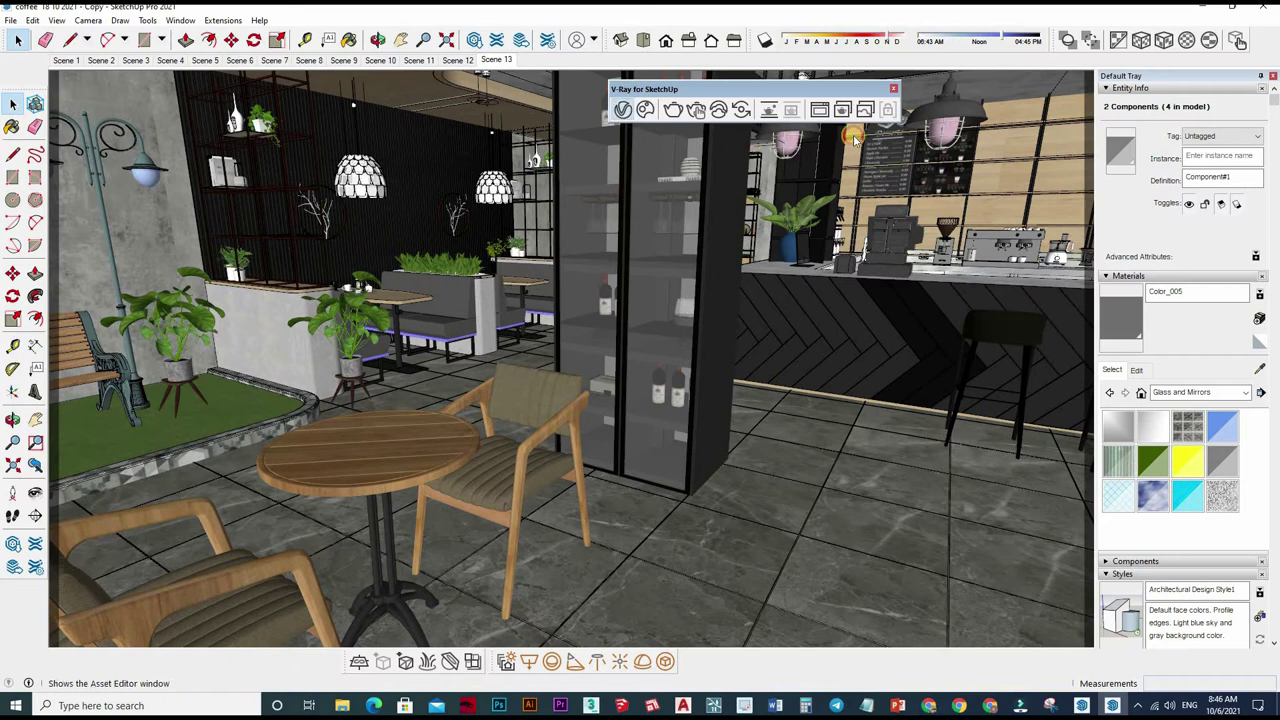
click(622, 109)
Open the wood 2 material's diffuse bitmap Image File settings
key(b)
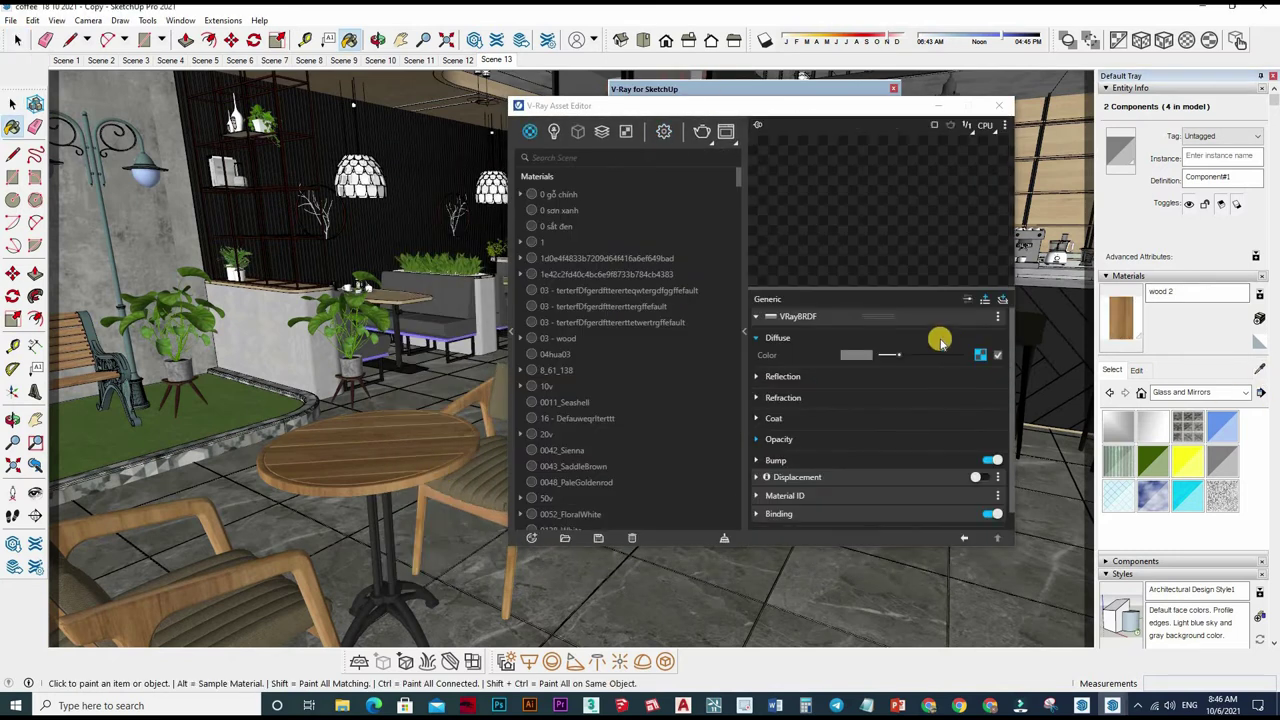
click(983, 357)
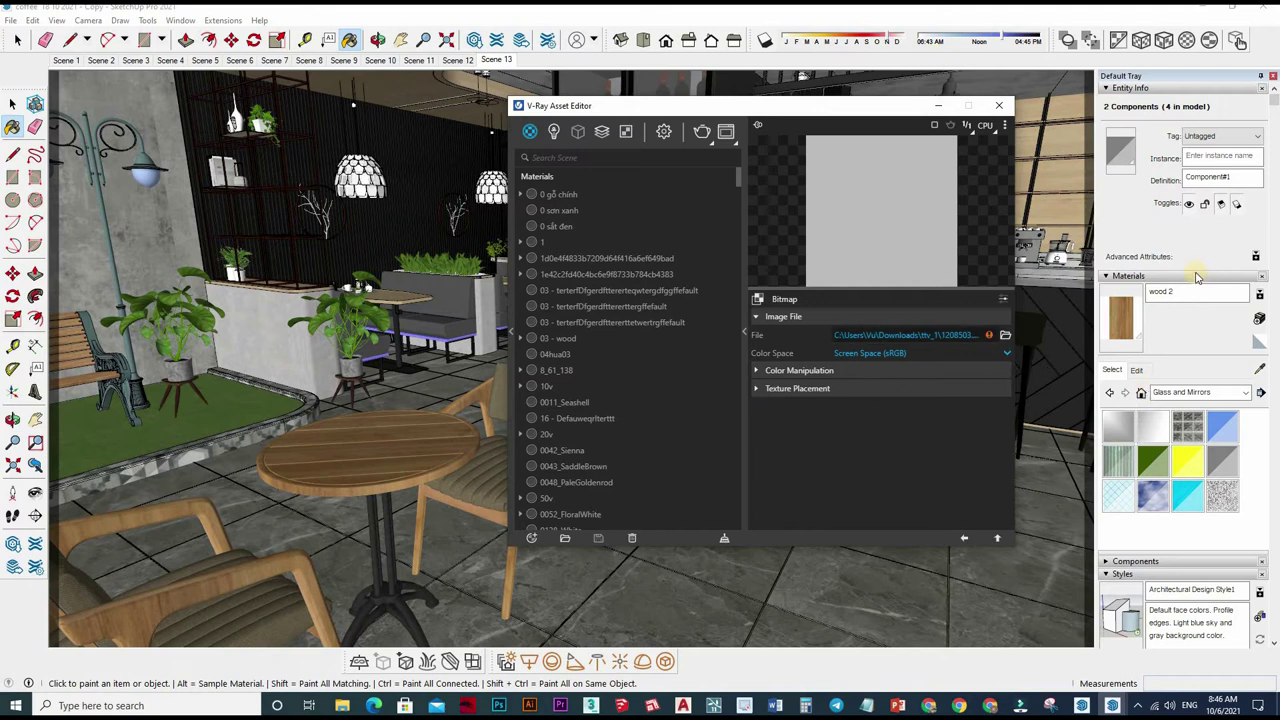
alt+click(425, 448)
click(983, 362)
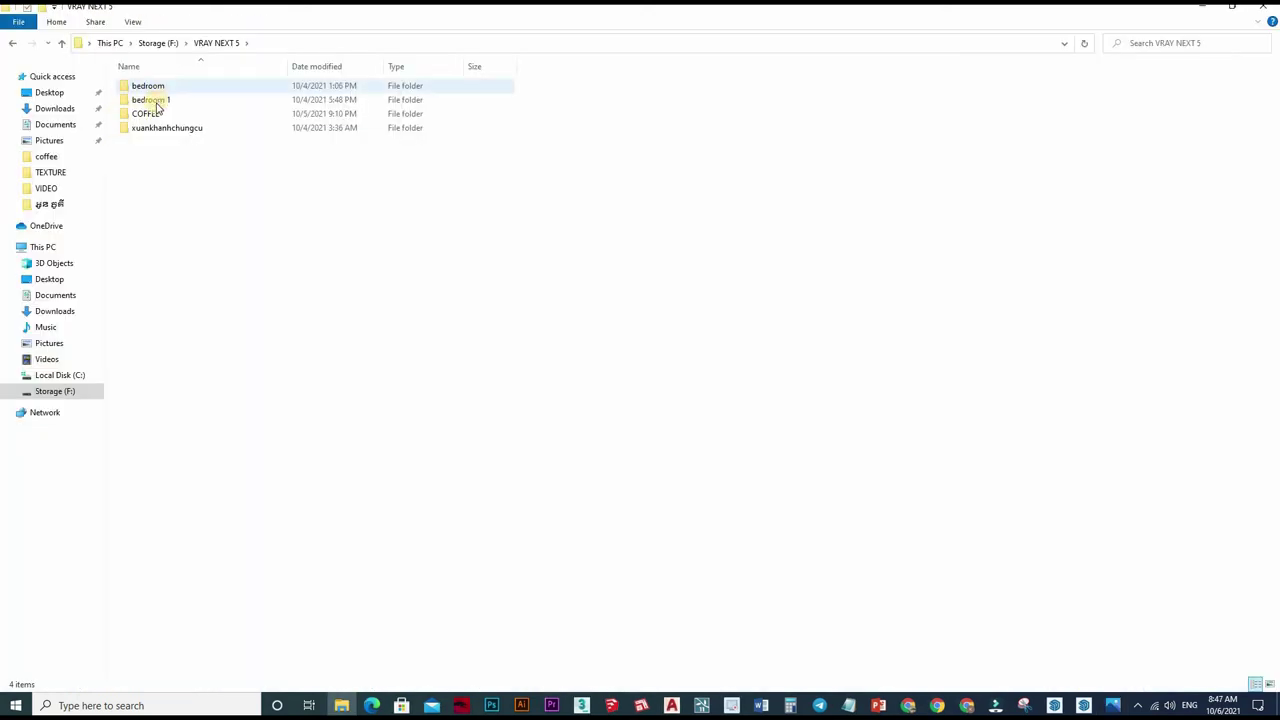
Paste a copy of the wood texture into COFFEE > TEXTURE and return to SketchUp
double_click(148, 113)
double_click(150, 99)
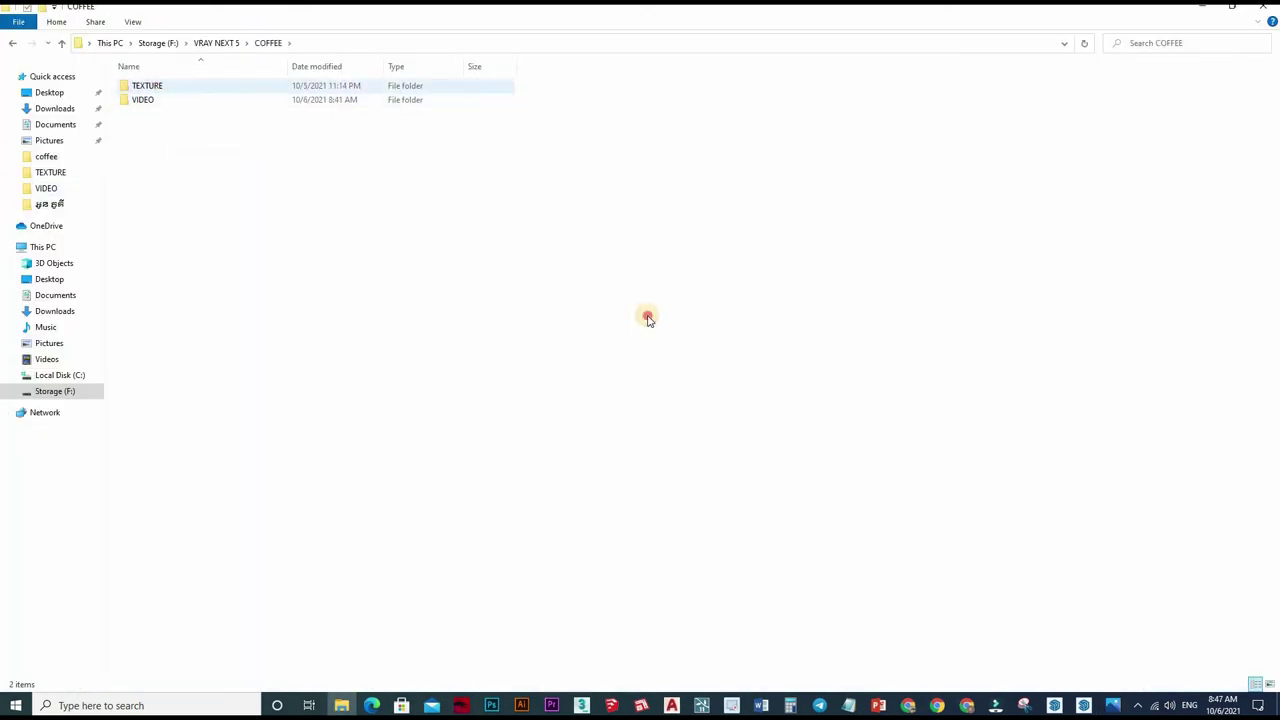
key(ctrl+v)
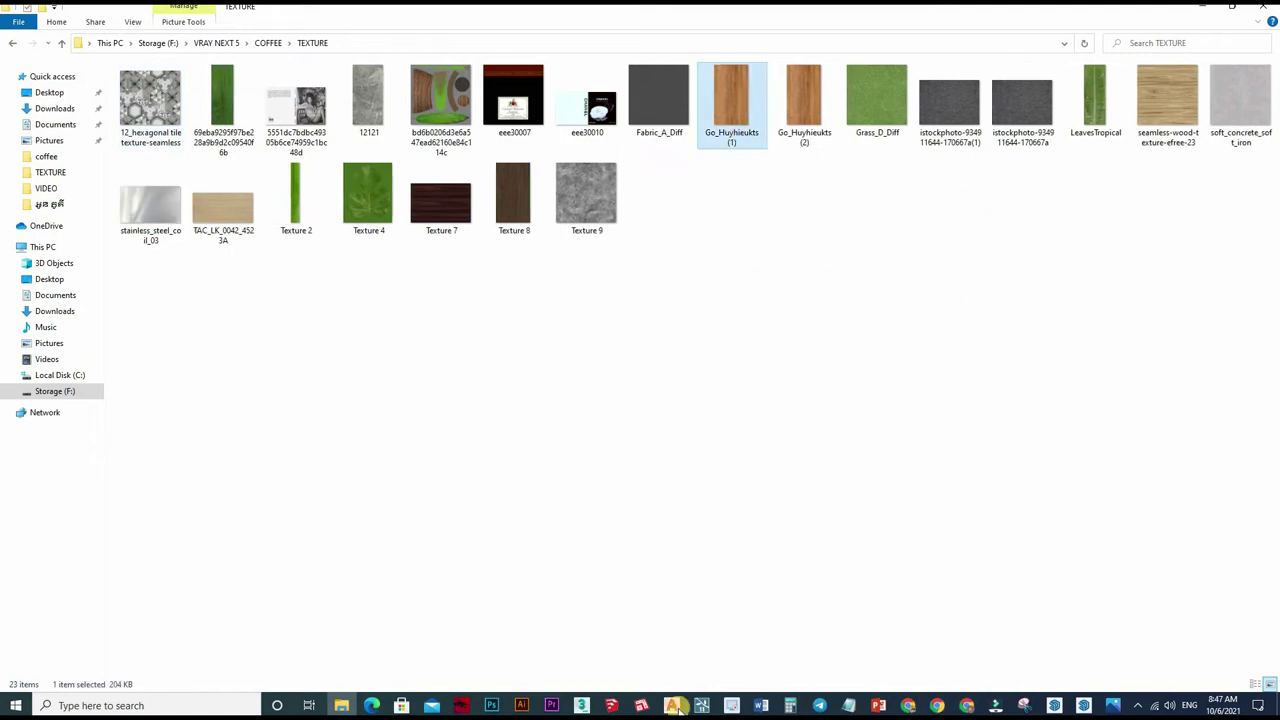
mouse_move(1083, 705)
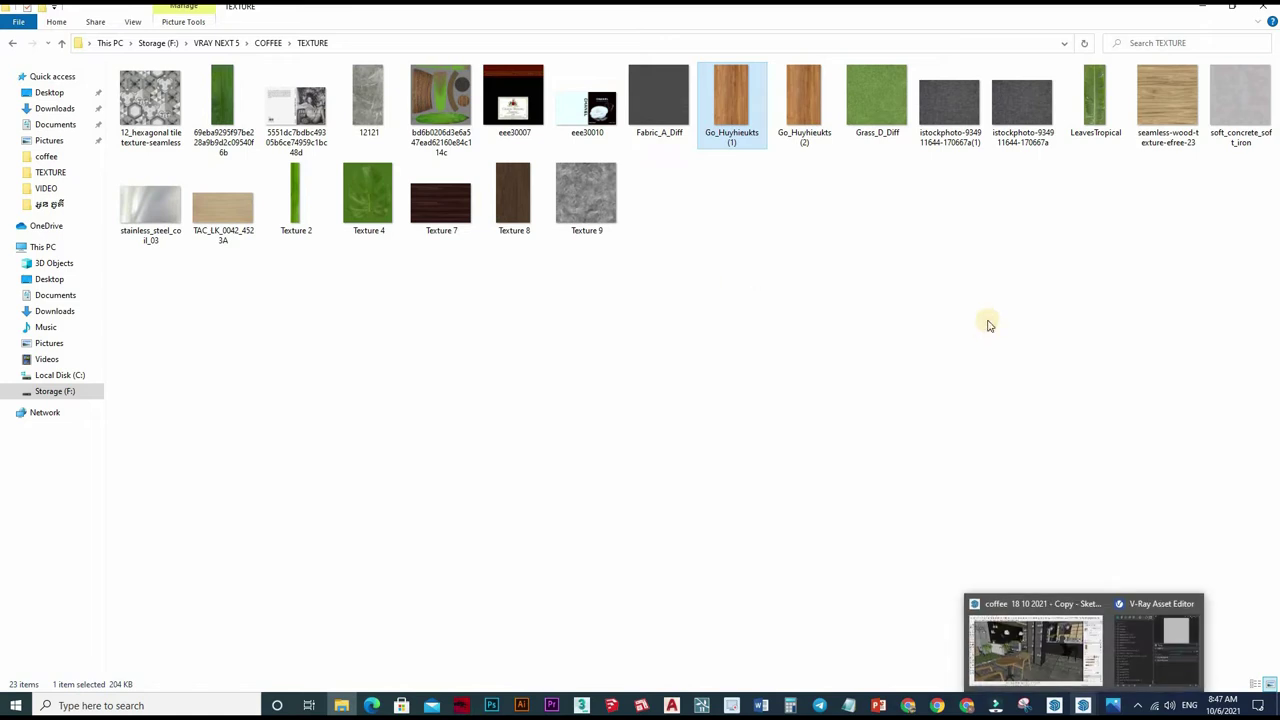
click(1035, 648)
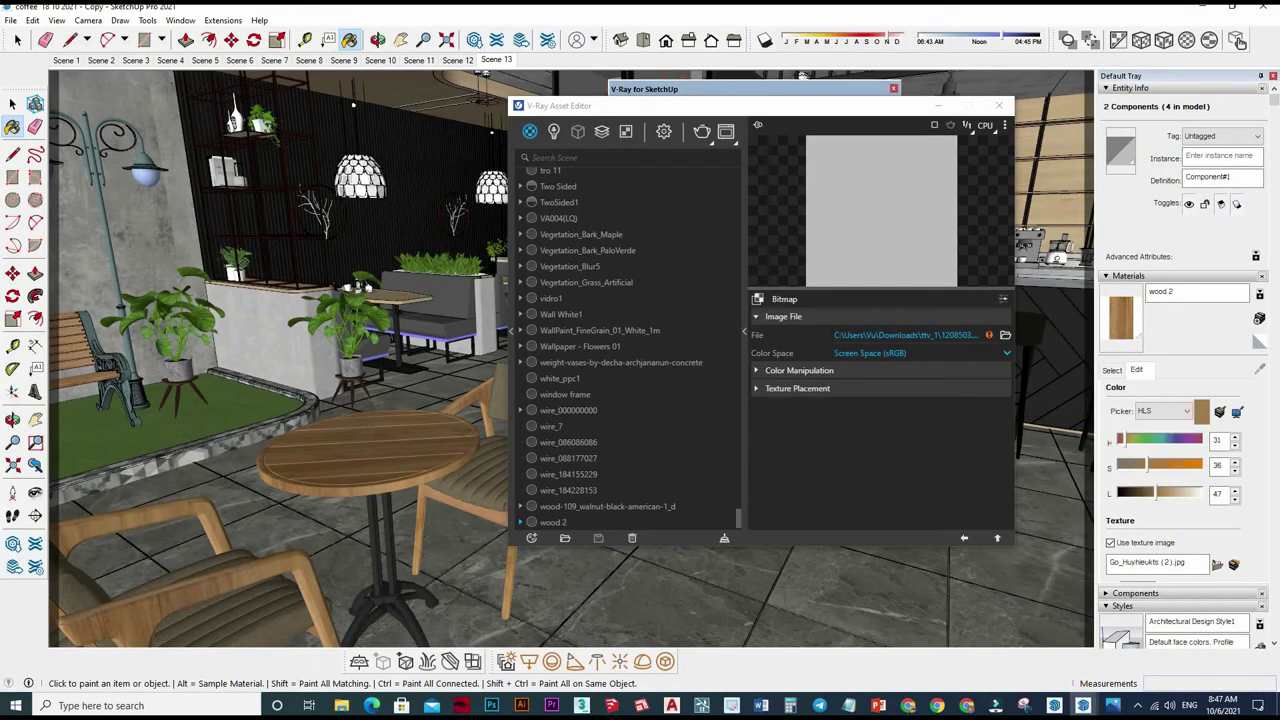
Point wood 2's diffuse Bitmap File to Go_Huyhieukts (1) in F:\VRAY NEXT 5\COFFEE\TEXTURE
key(alt+F4)
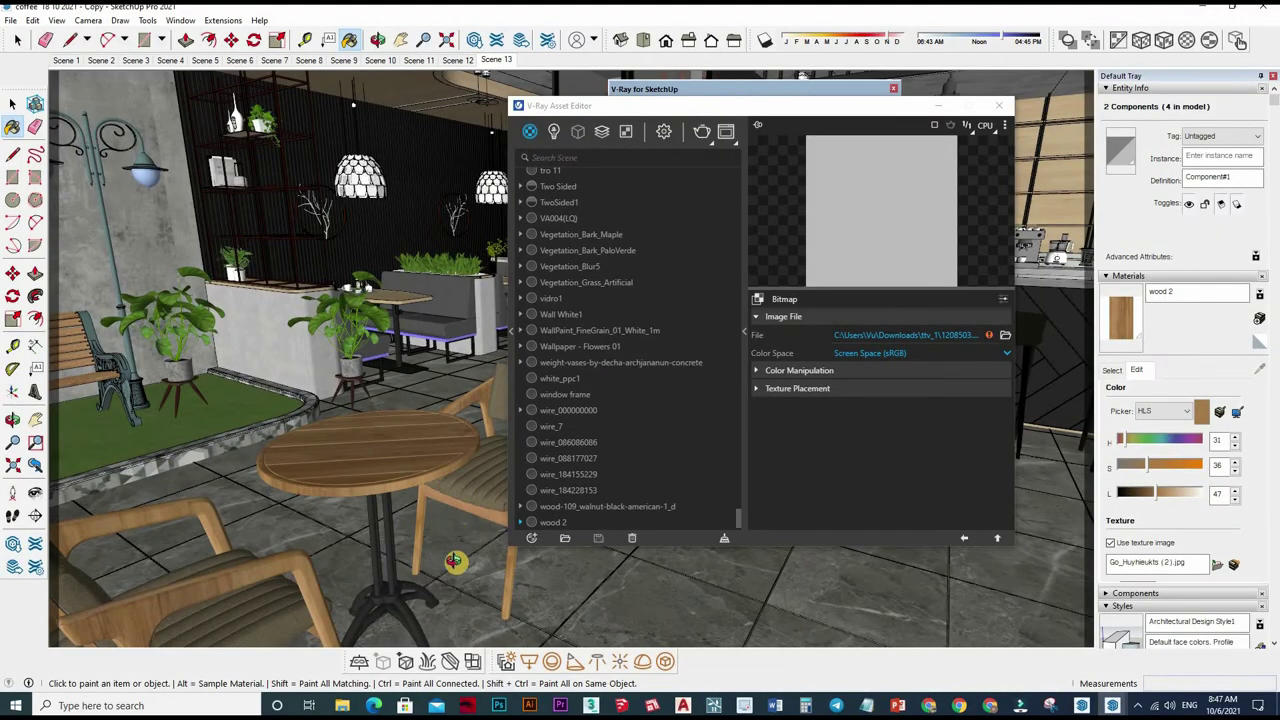
middle_drag(429, 486, 405, 495)
scroll(405, 495, up, 5)
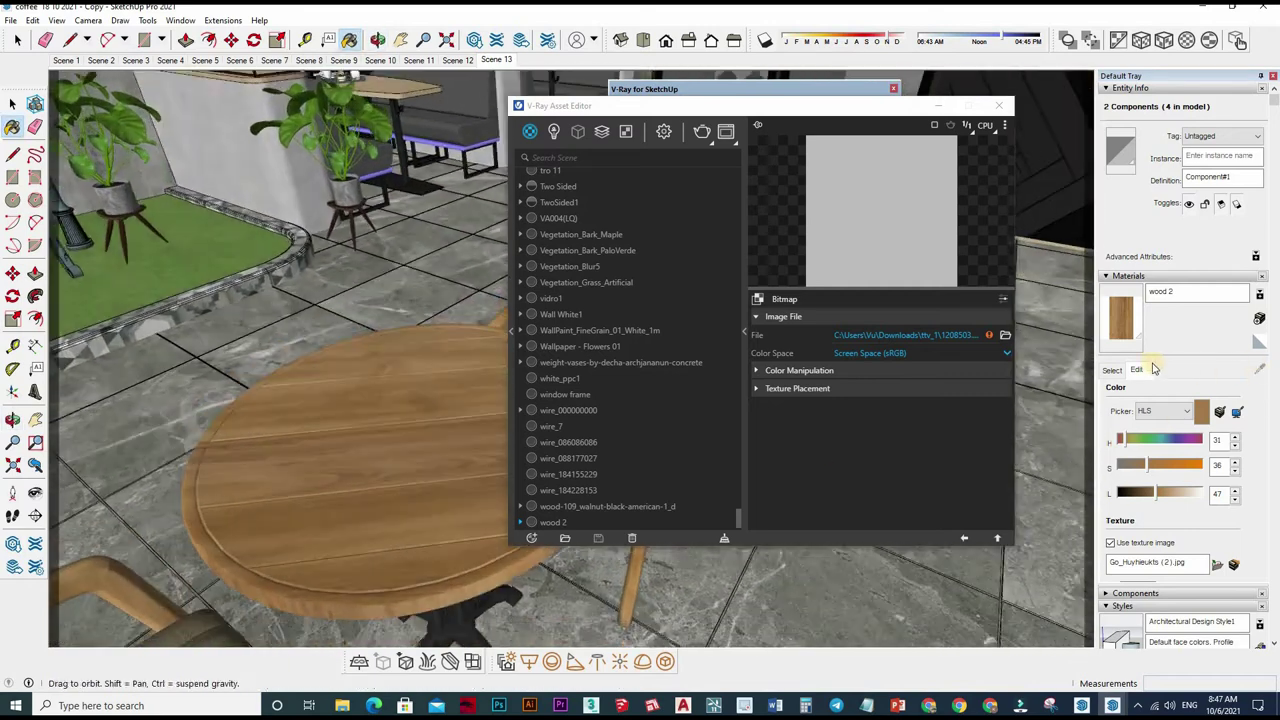
click(429, 476)
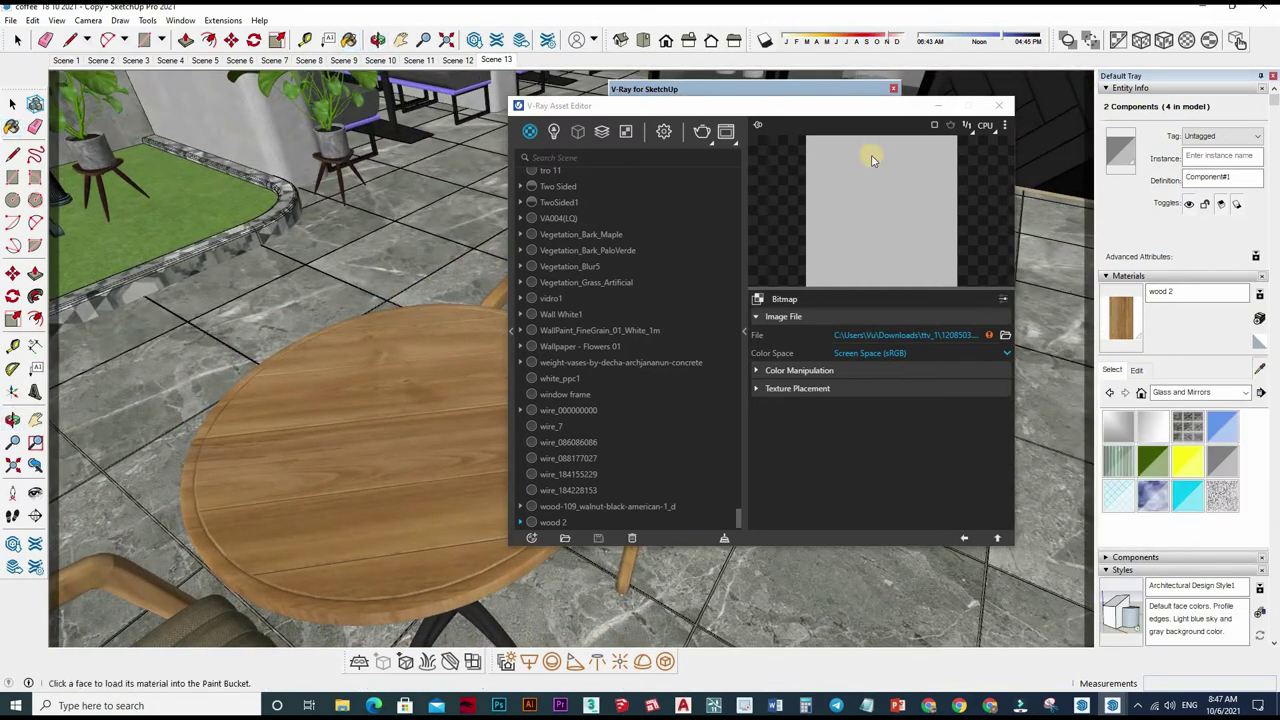
click(979, 354)
click(703, 229)
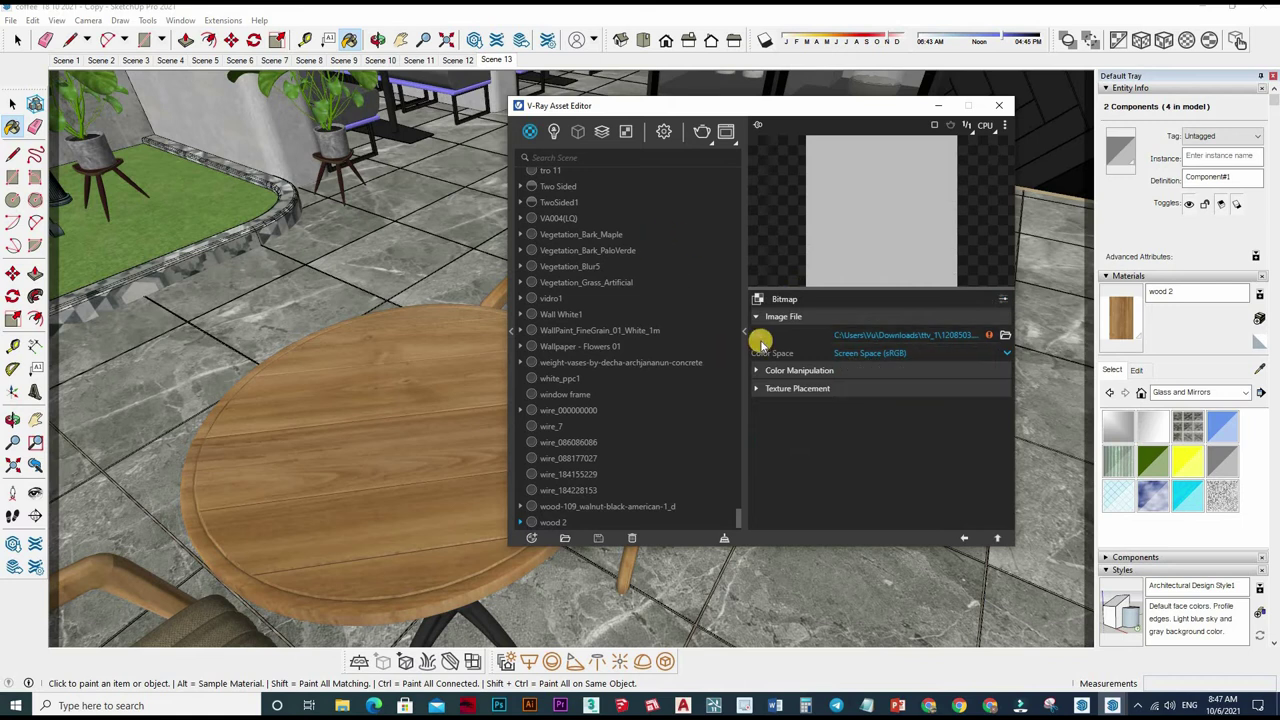
click(857, 337)
scroll(737, 288, up, 2)
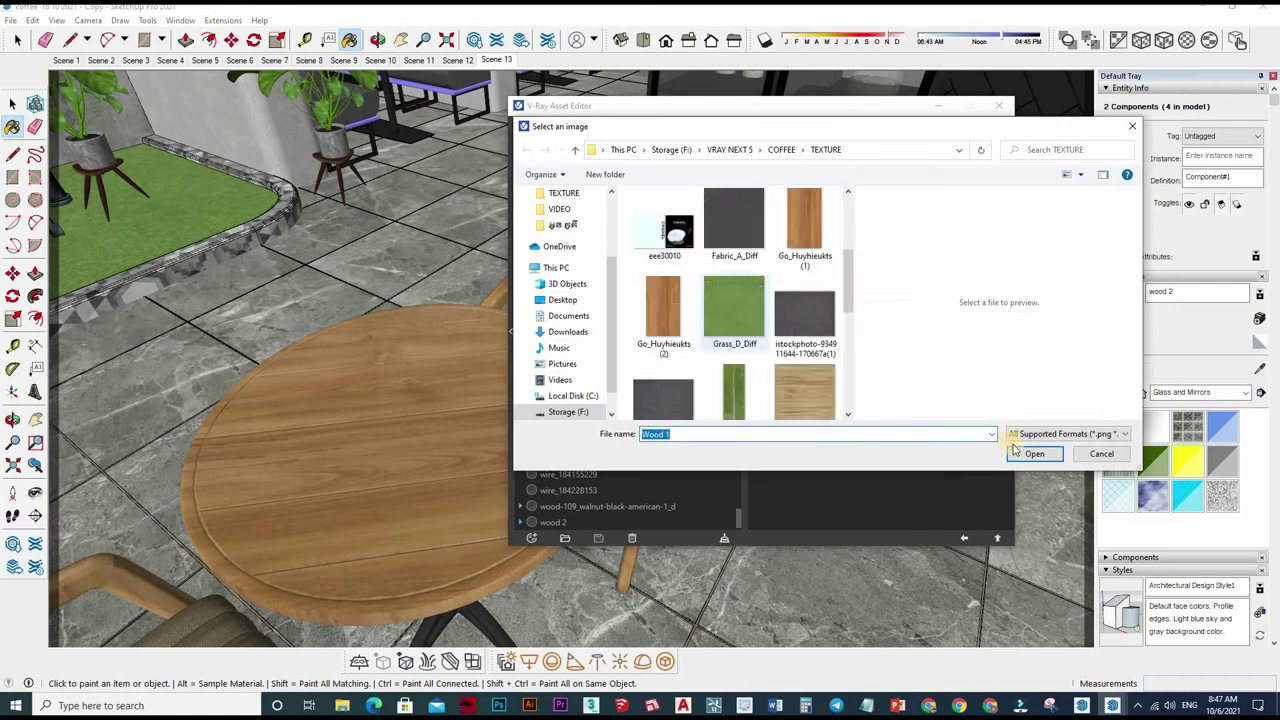
click(805, 225)
key(Return)
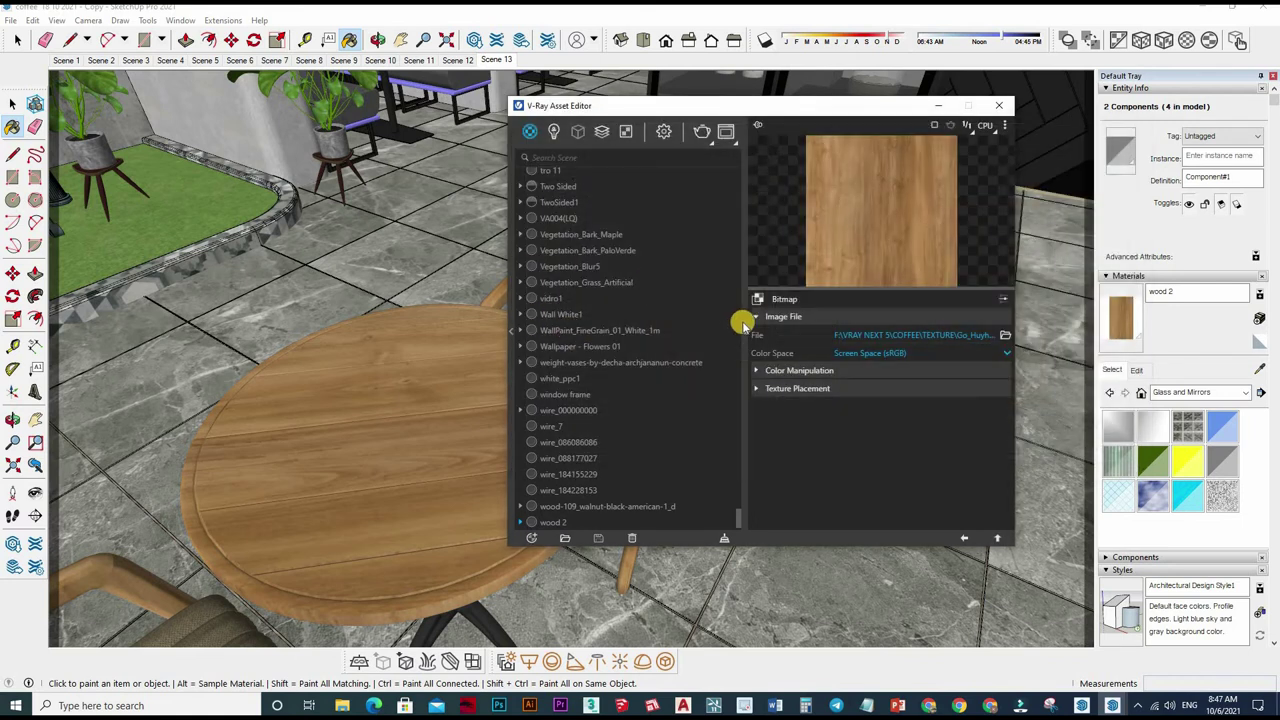
click(963, 540)
Copy the wood diffuse texture and paste it as a Custom-mode binding texture
right_click(976, 357)
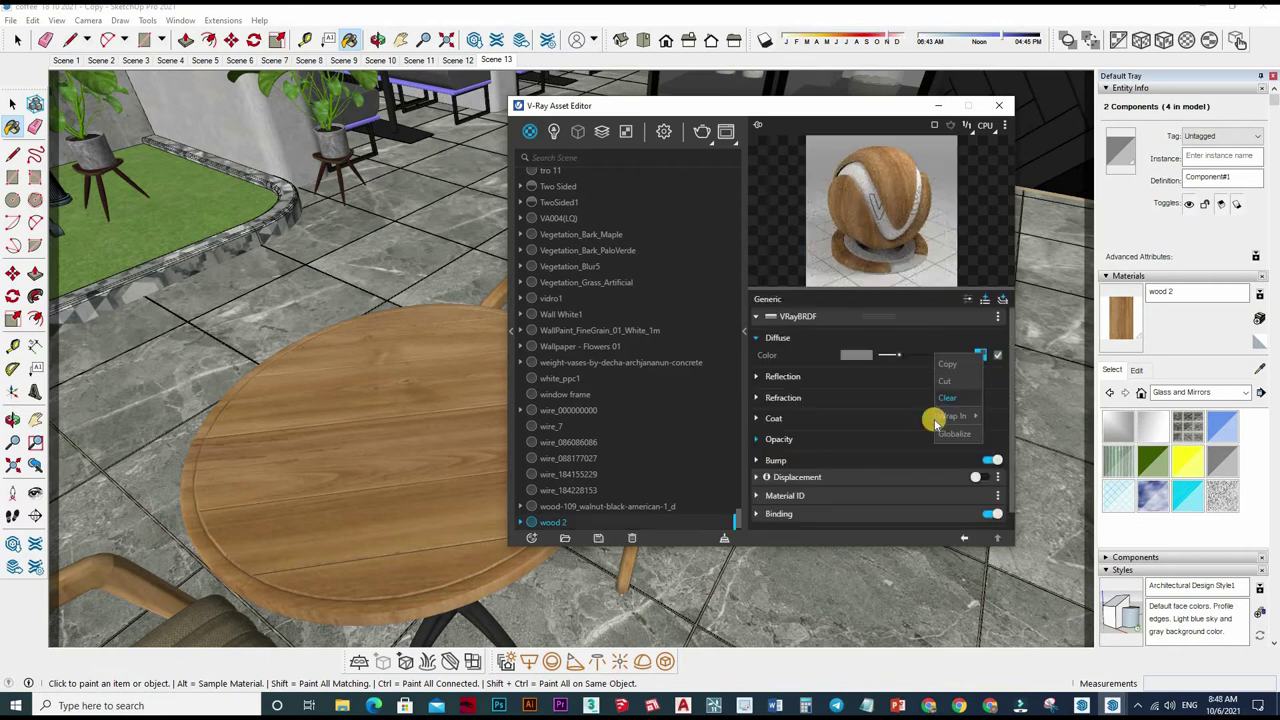
scroll(900, 470, down, 1)
click(965, 448)
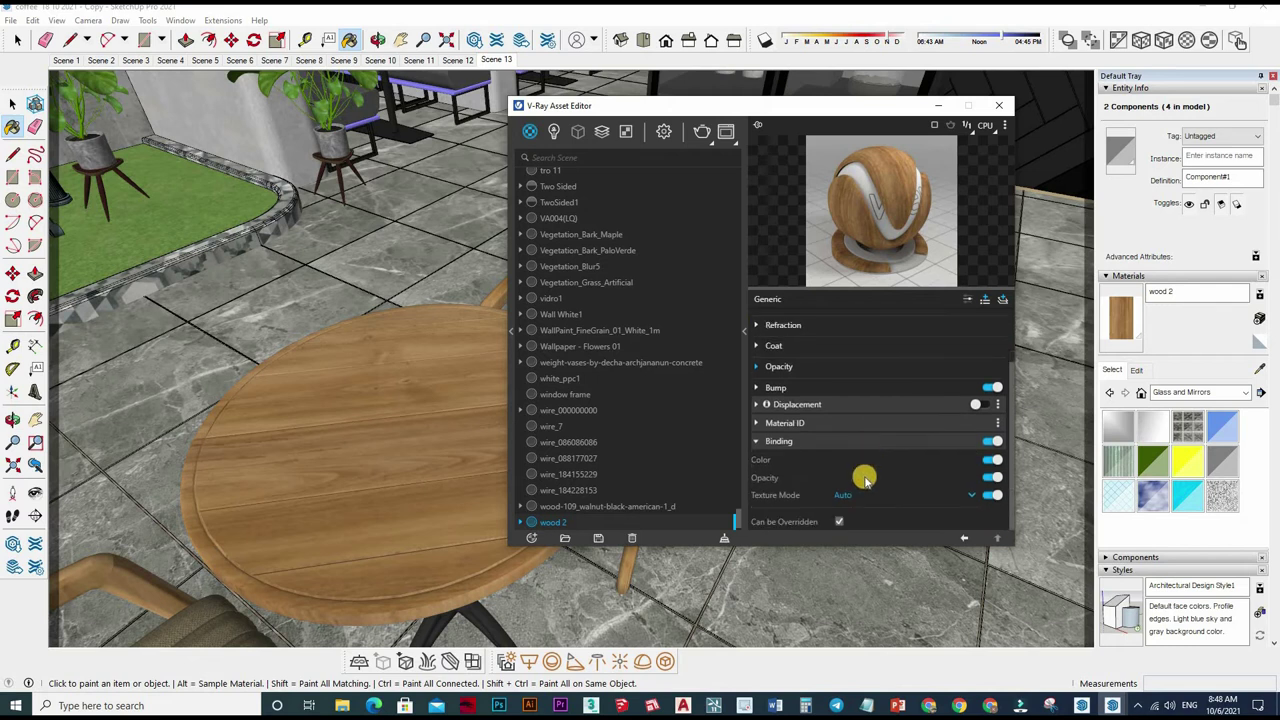
click(865, 480)
click(872, 478)
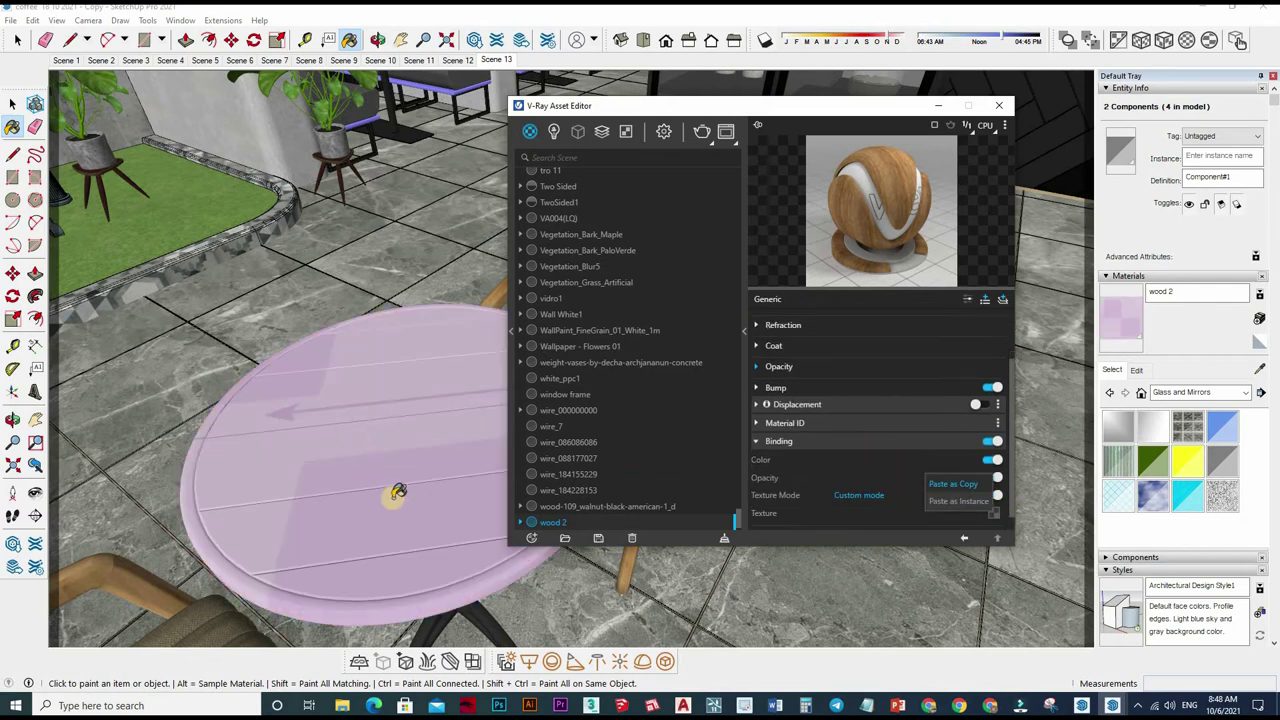
click(993, 513)
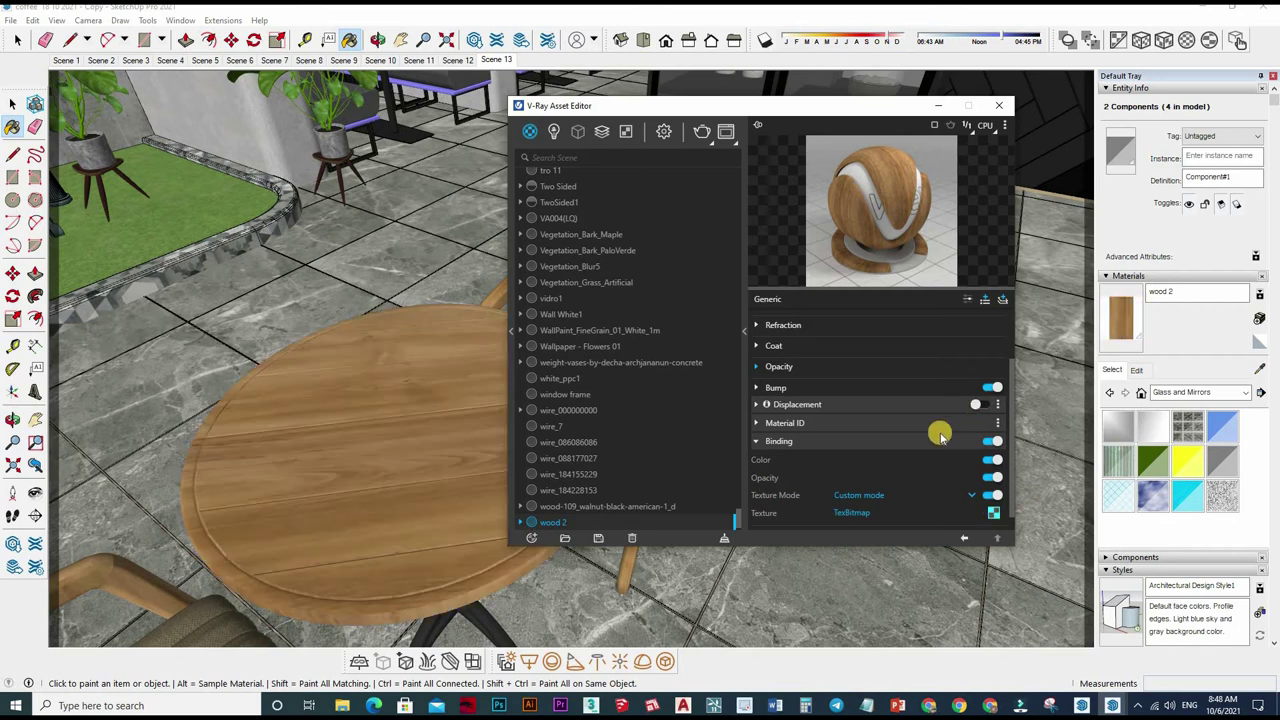
Make reflection white and drive glossiness with a Color Correction of the wood map (Saturation -1, Brightness 0.75)
right_click(960, 407)
scroll(978, 398, up, 2)
click(965, 378)
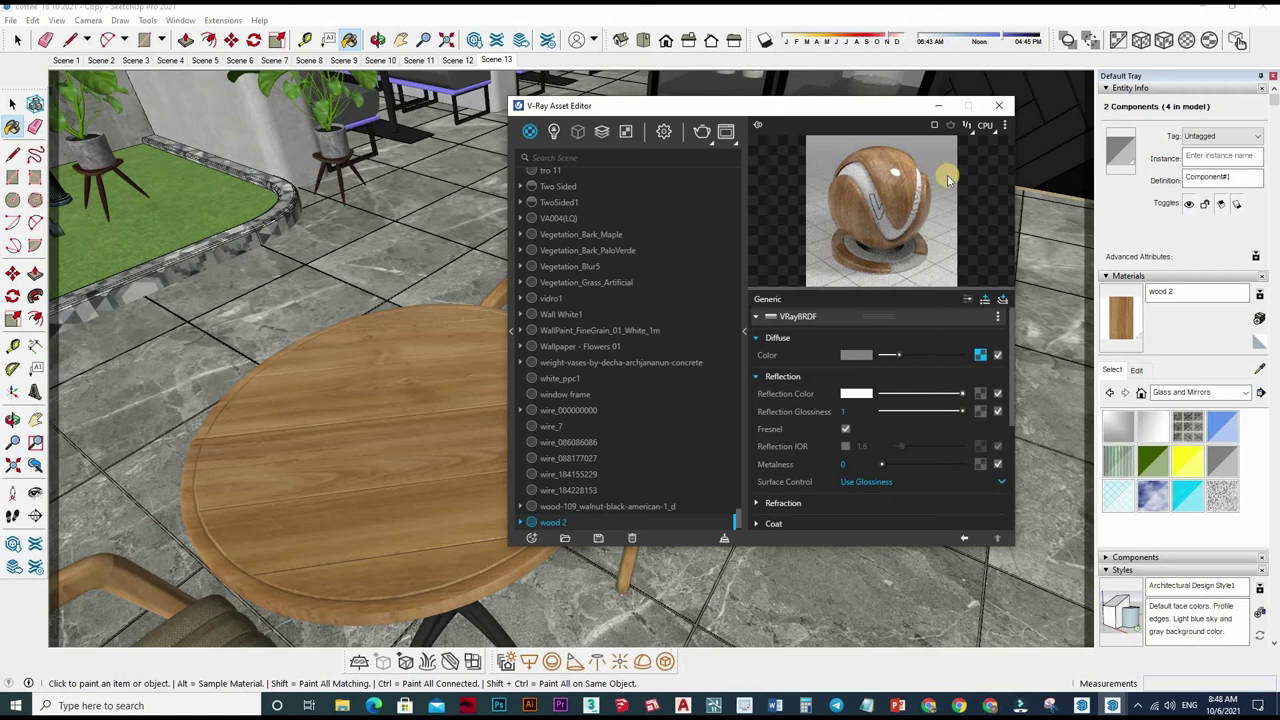
click(980, 411)
click(949, 227)
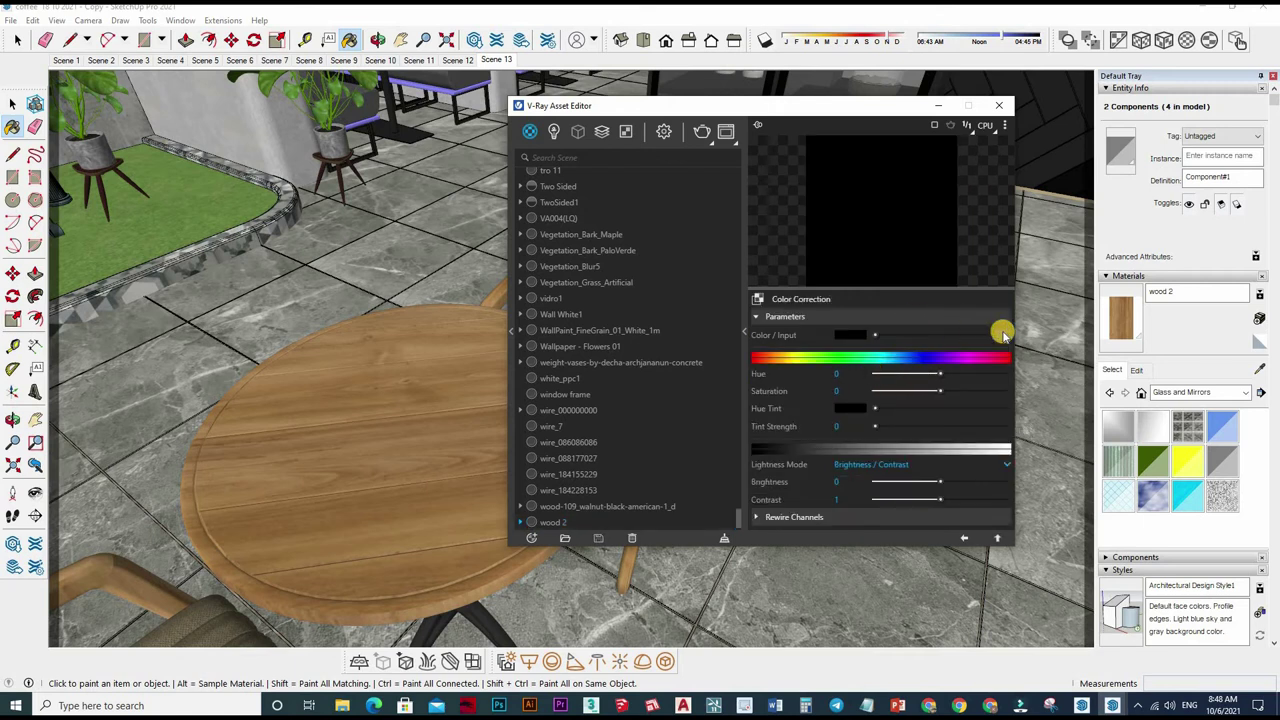
click(973, 340)
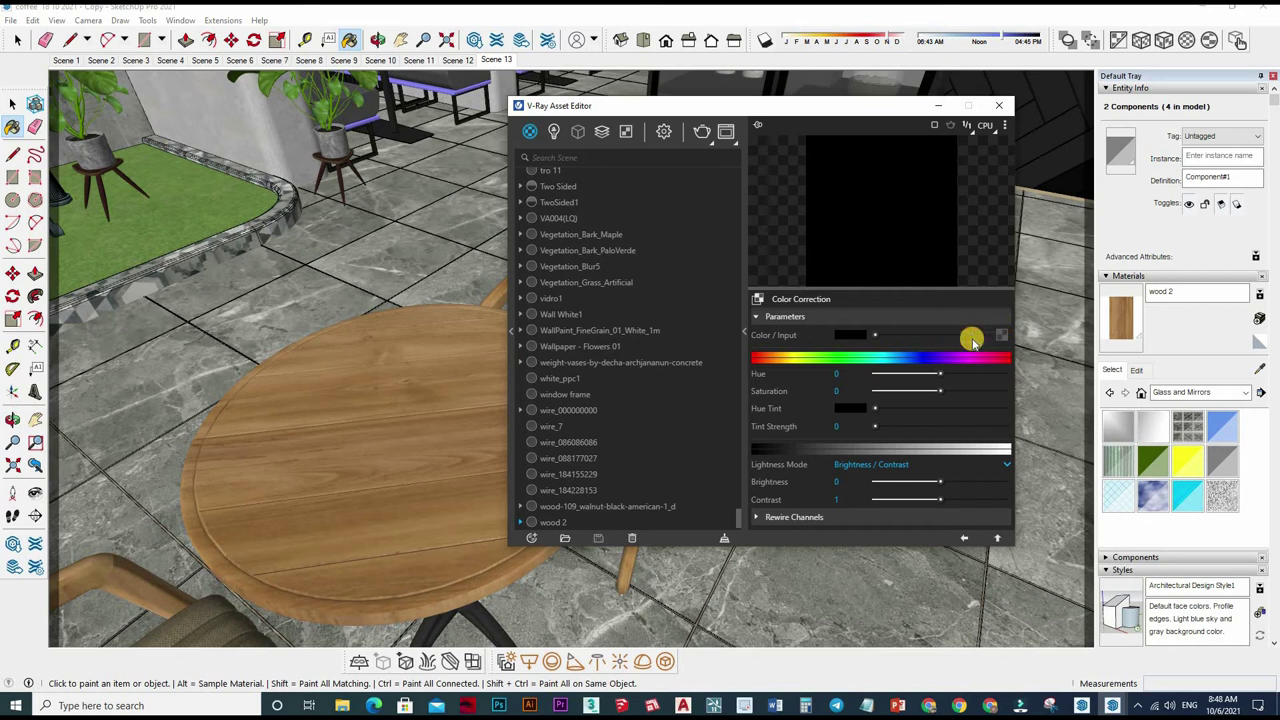
click(795, 393)
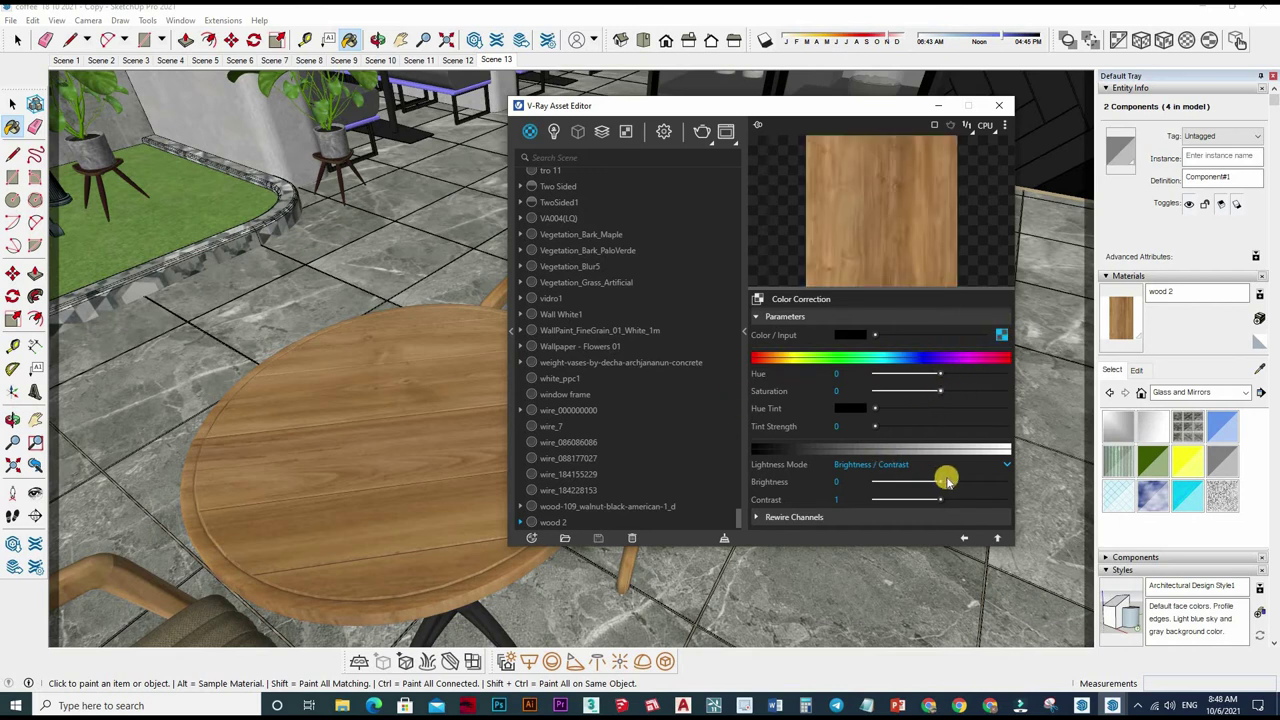
drag(948, 481, 853, 484)
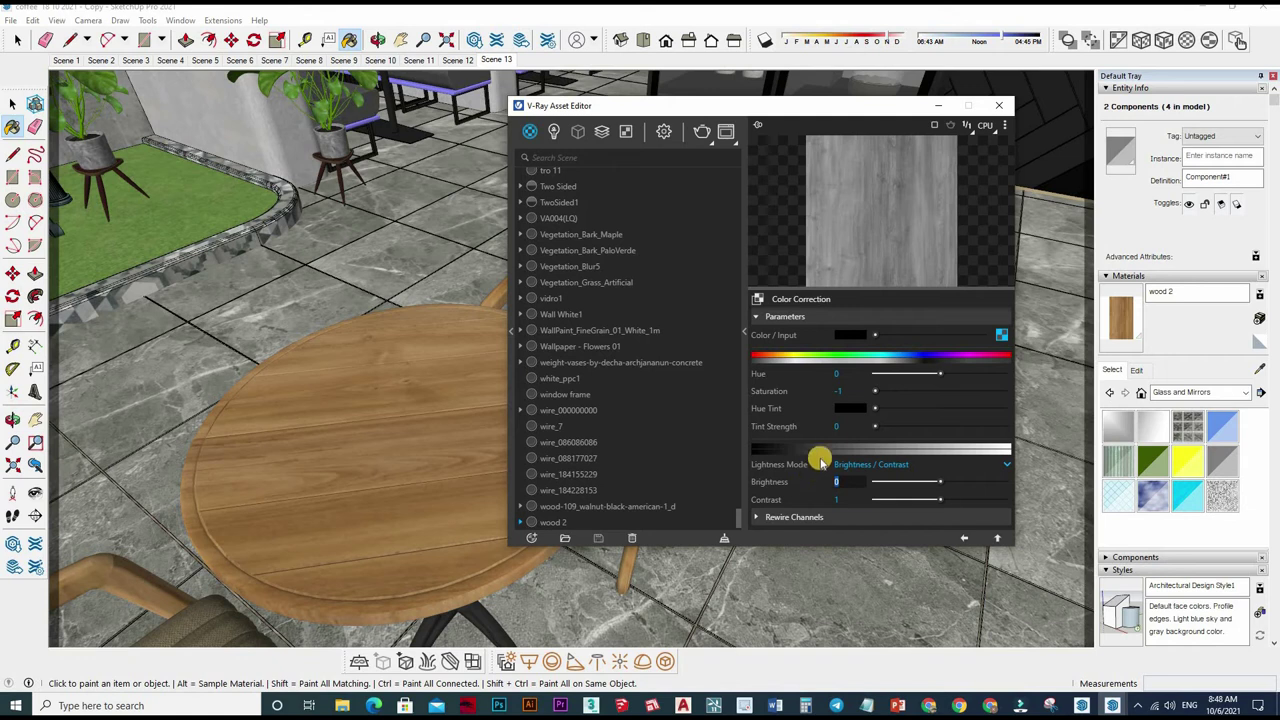
click(964, 537)
click(965, 533)
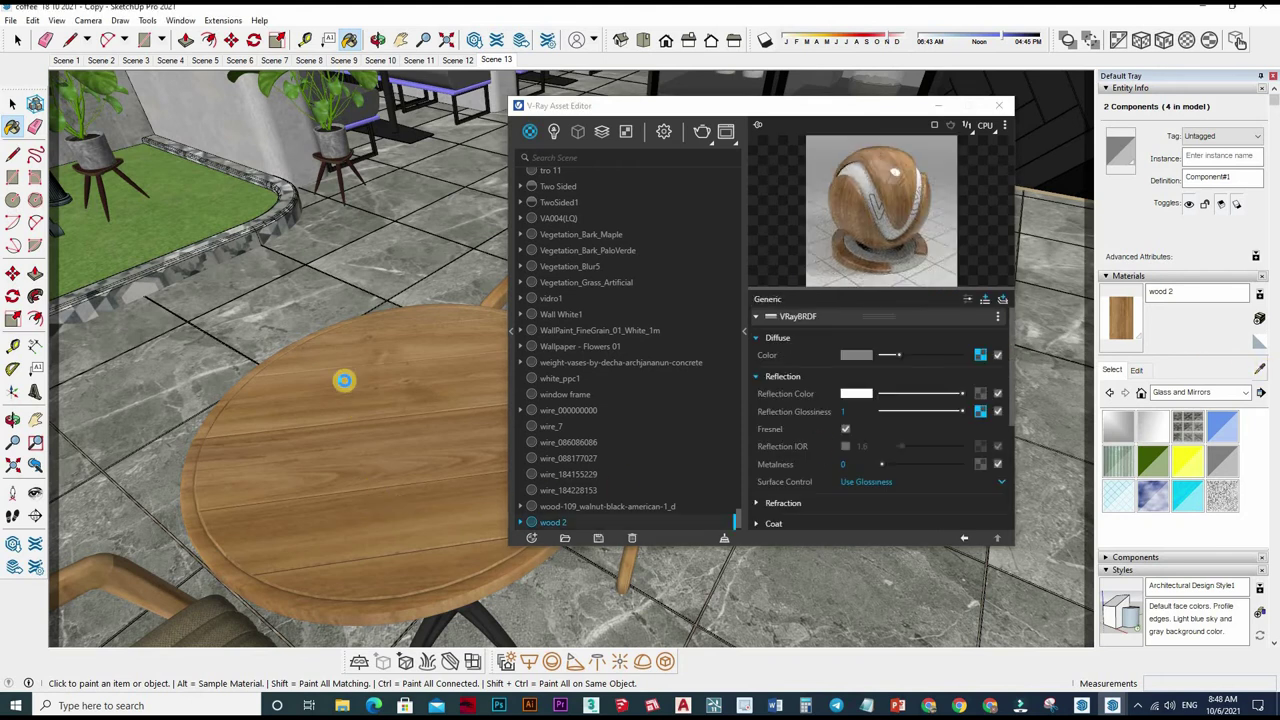
alt+click(400, 390)
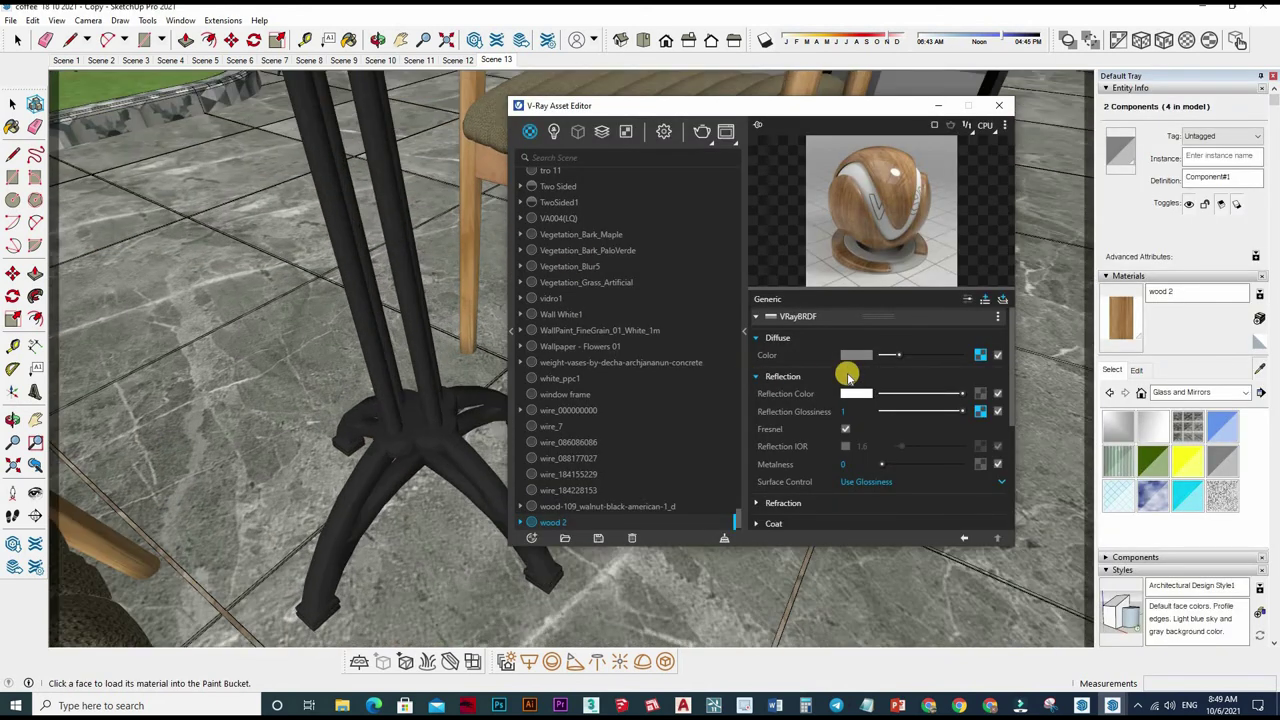
Give Material #32 a white reflection at 0.75 glossiness and remove the reflection texture map
drag(947, 392, 962, 393)
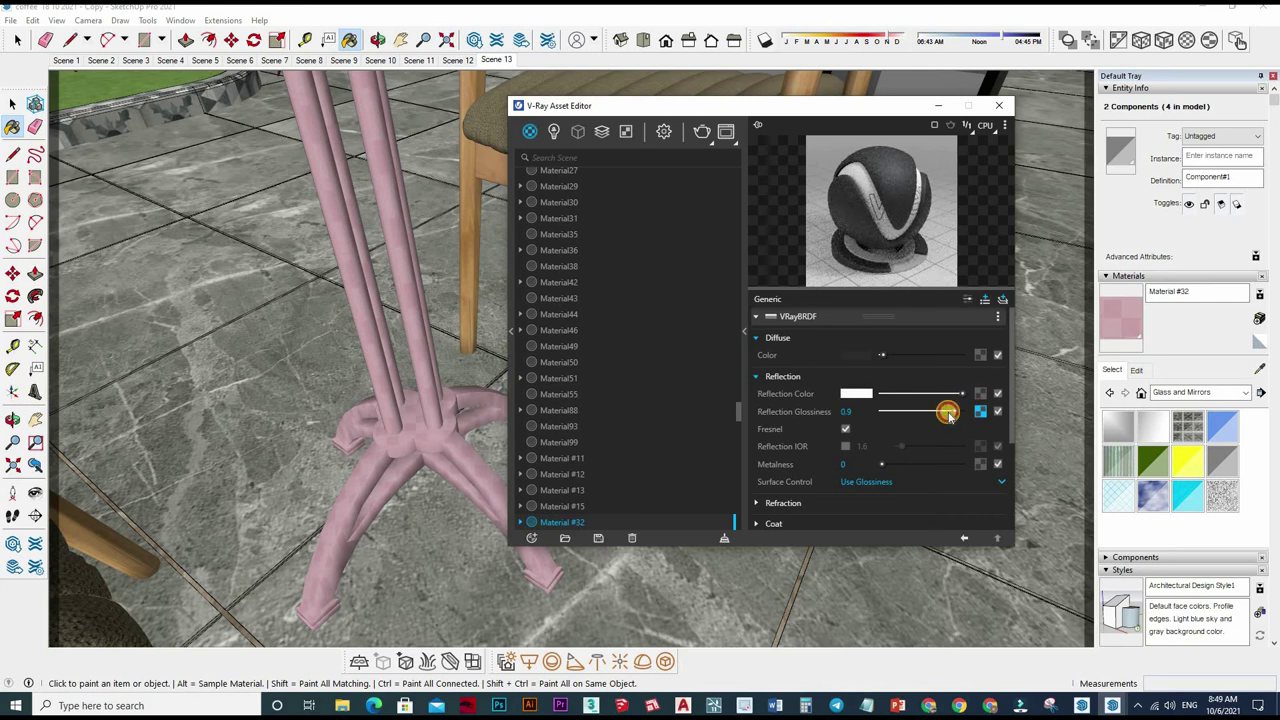
drag(963, 410, 988, 426)
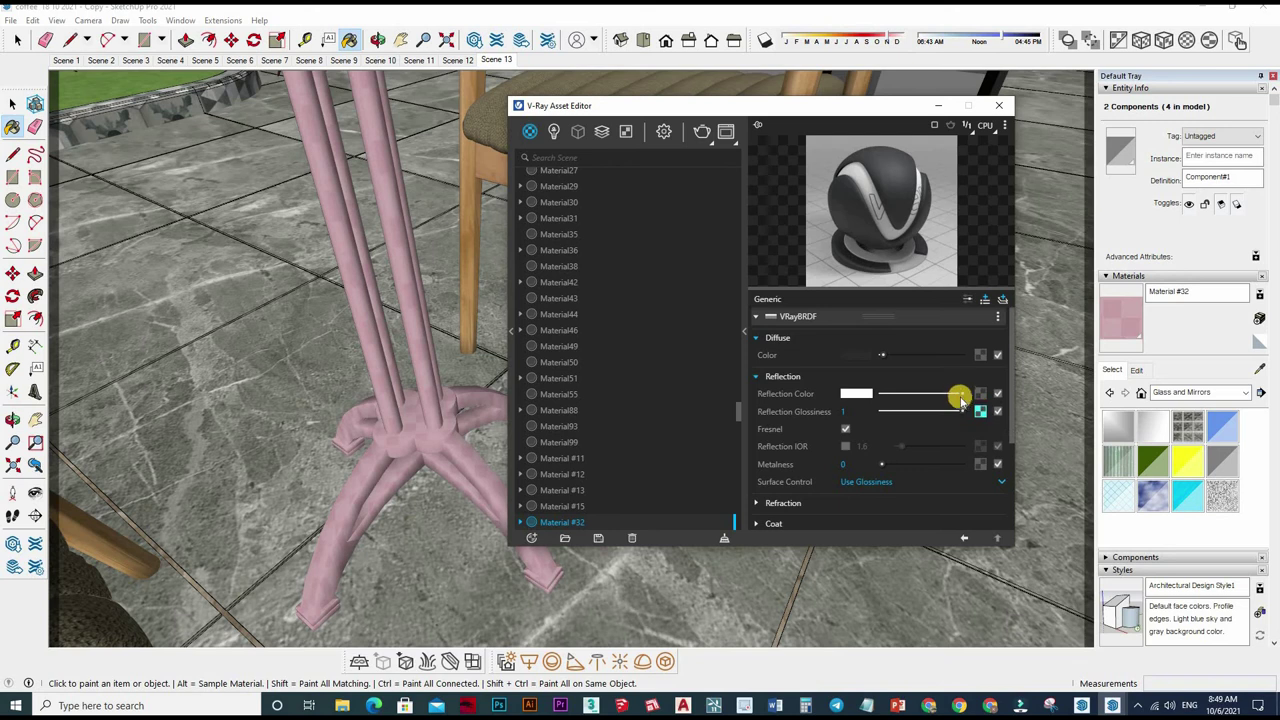
right_click(896, 395)
mouse_move(935, 384)
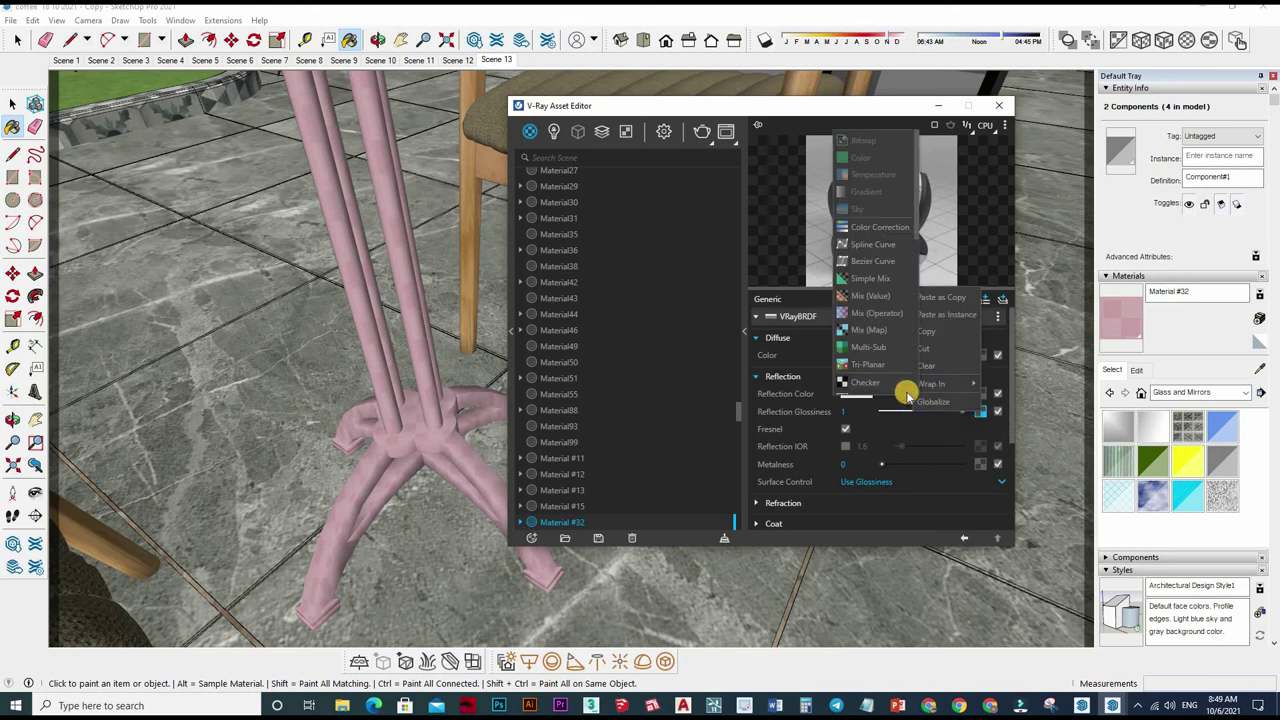
click(907, 395)
drag(906, 397, 900, 412)
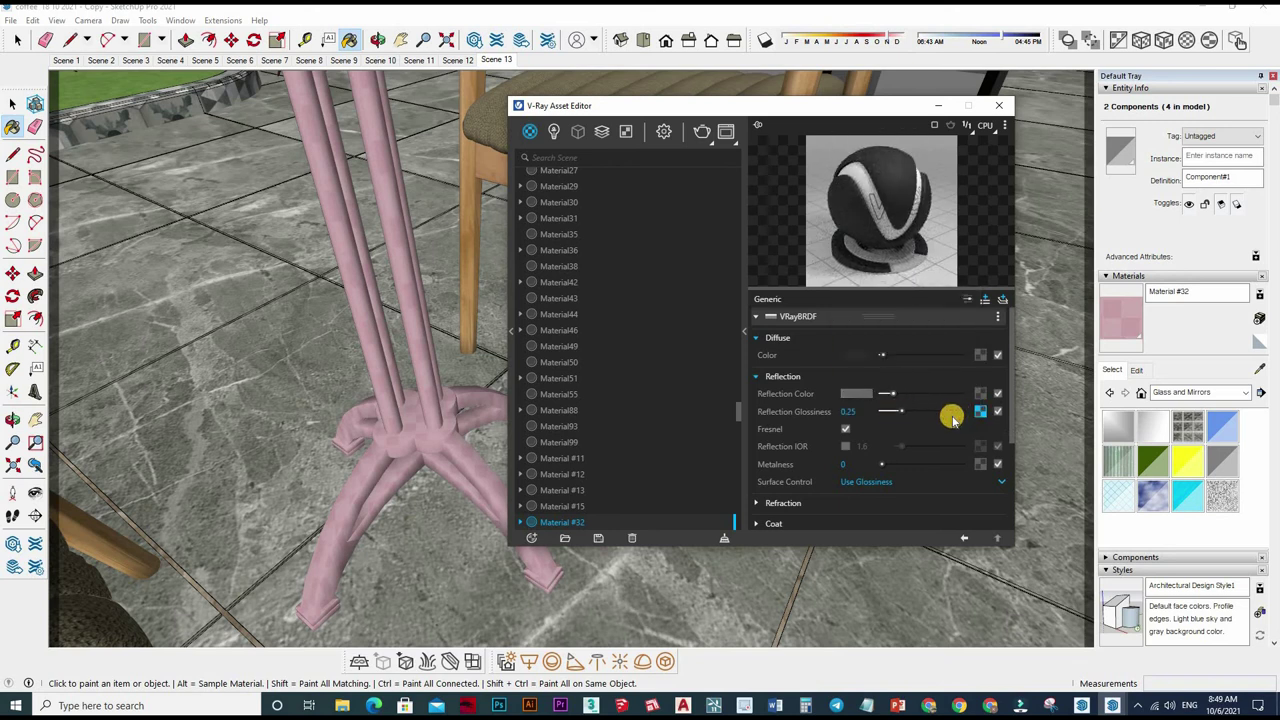
scroll(952, 418, up, 3)
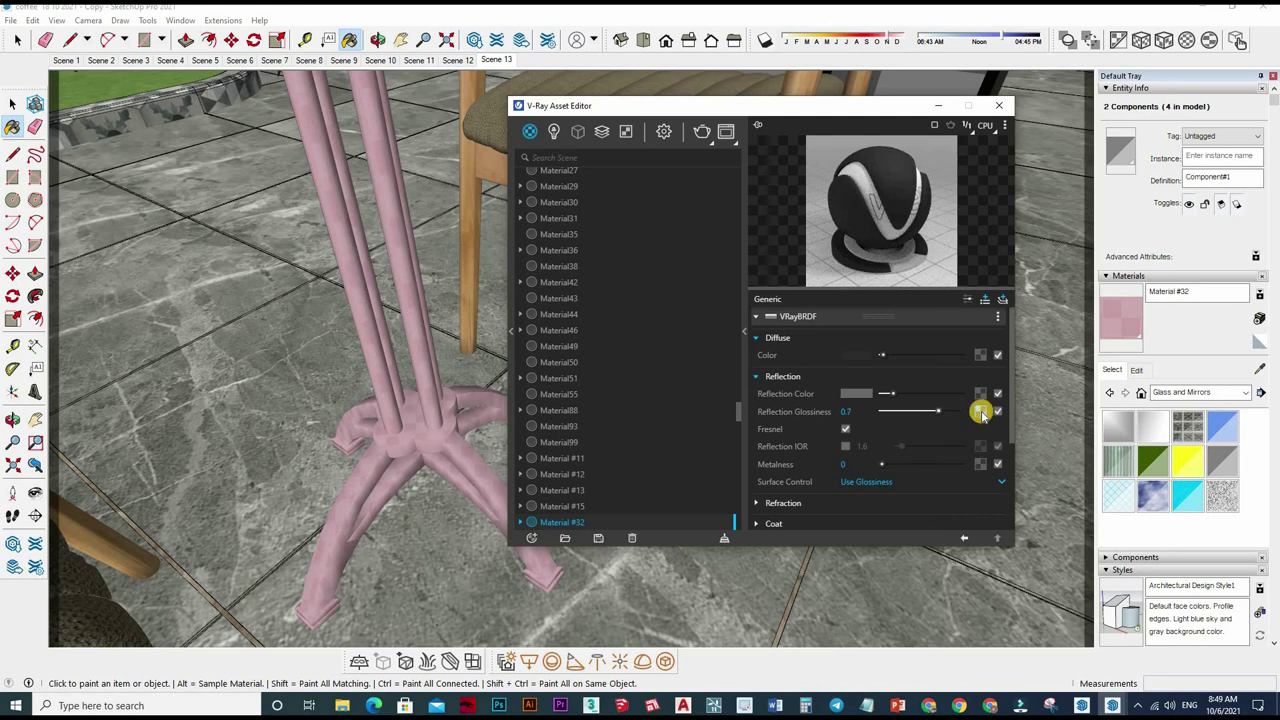
right_click(932, 368)
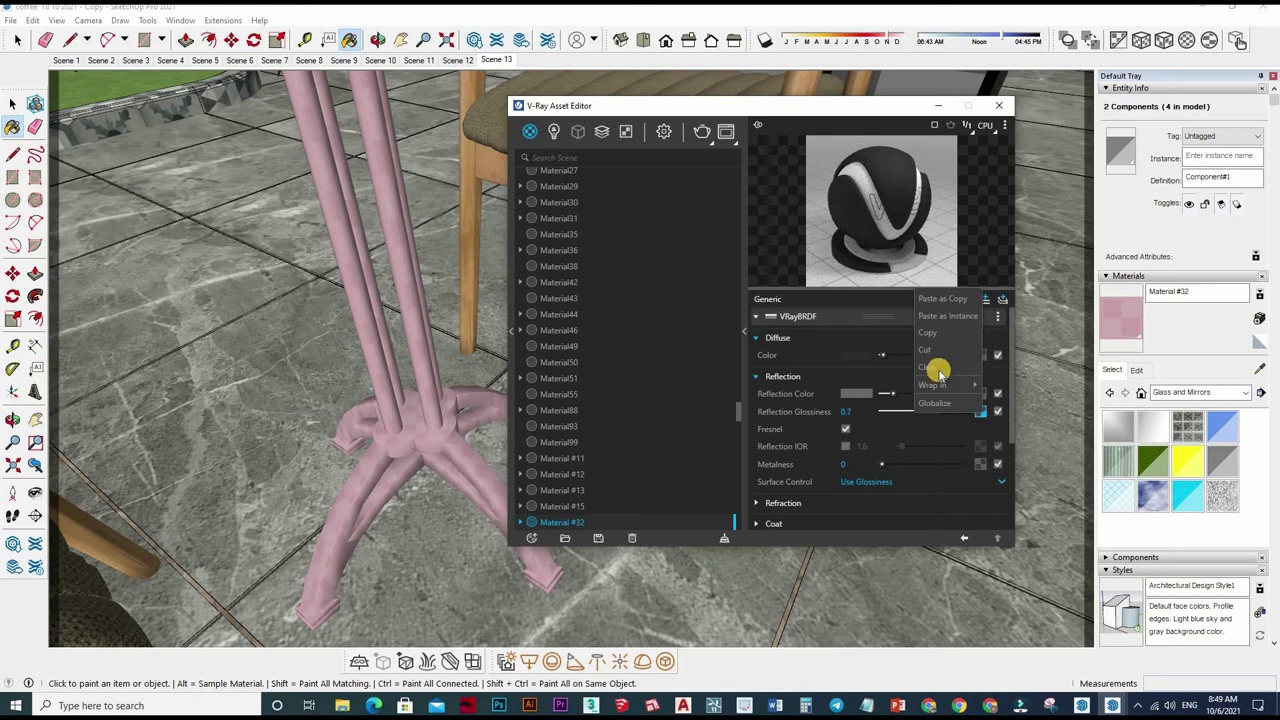
click(972, 432)
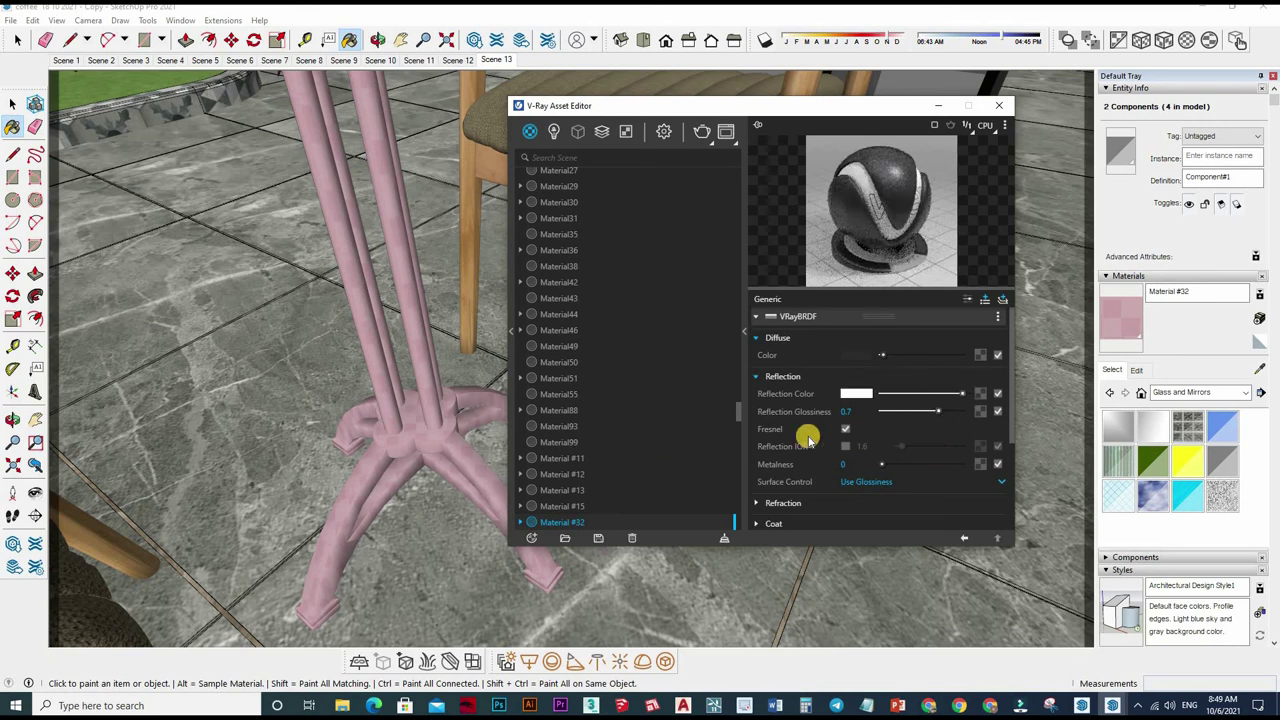
Set texture binding to Auto and enable a custom reflection IOR of 2
scroll(945, 477, down, 3)
click(983, 497)
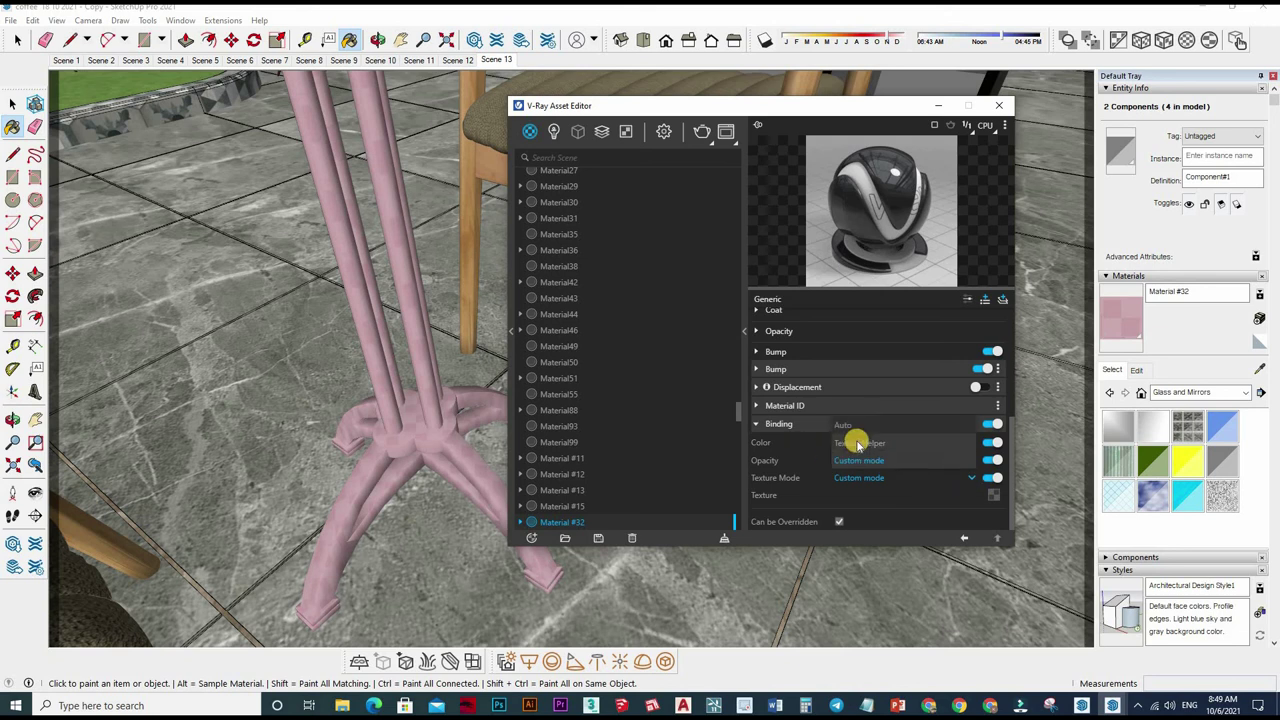
click(891, 477)
click(862, 446)
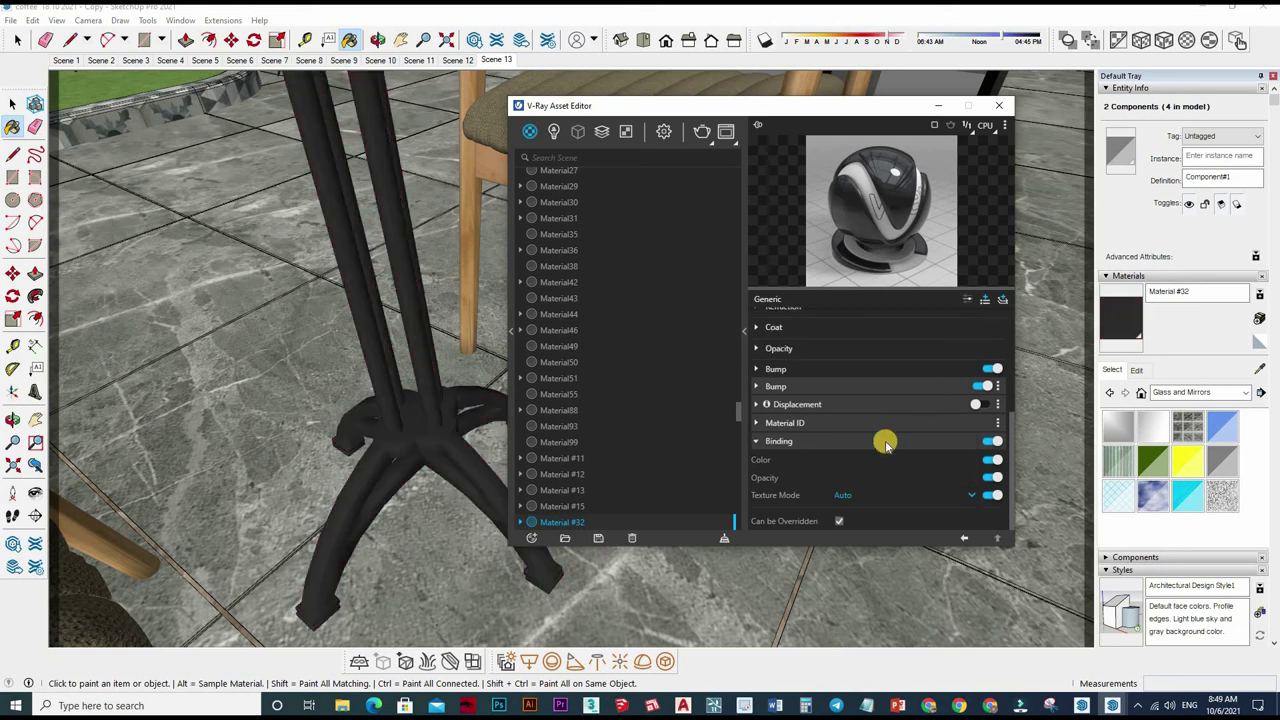
scroll(950, 392, up, 5)
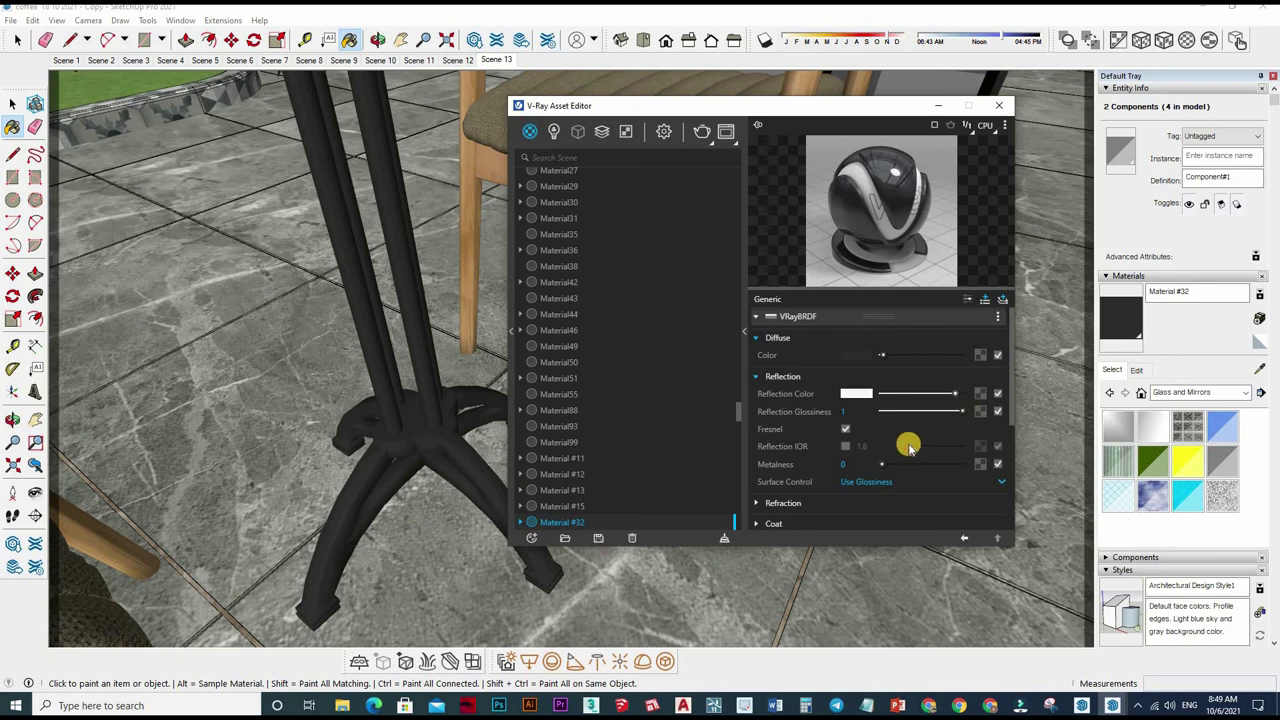
click(846, 446)
text(0.75)
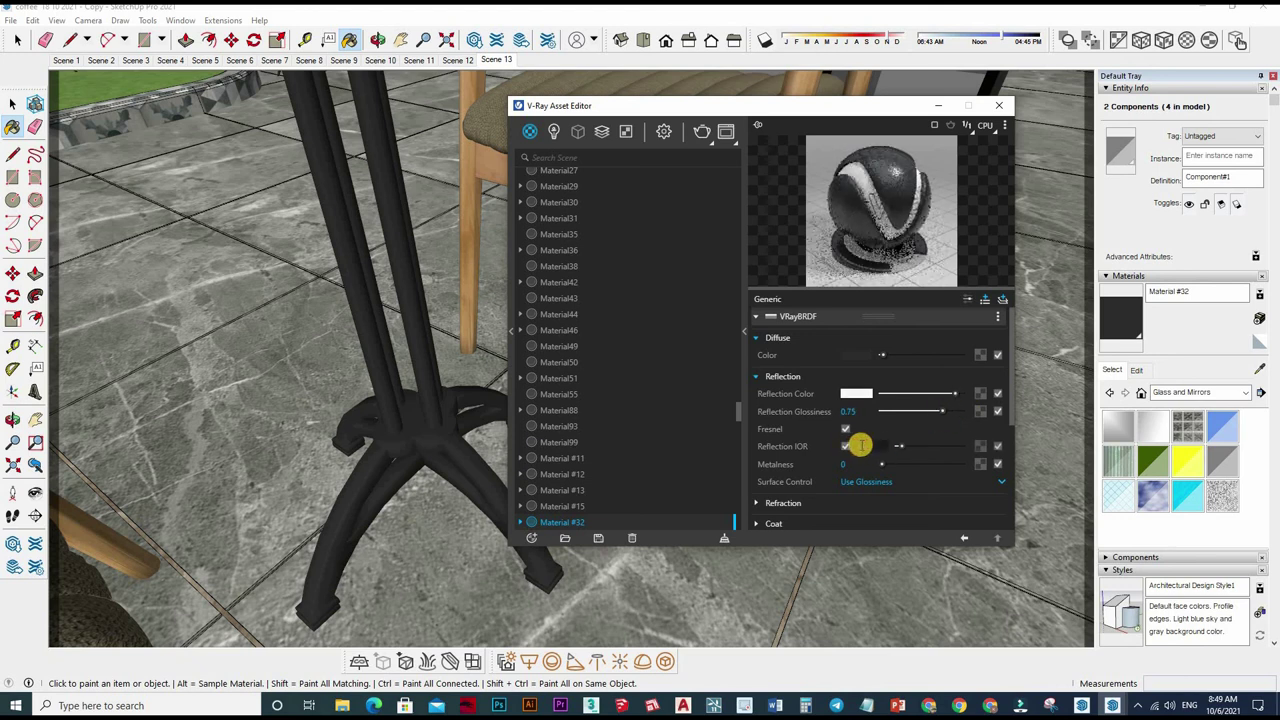
click(860, 446)
key(Return)
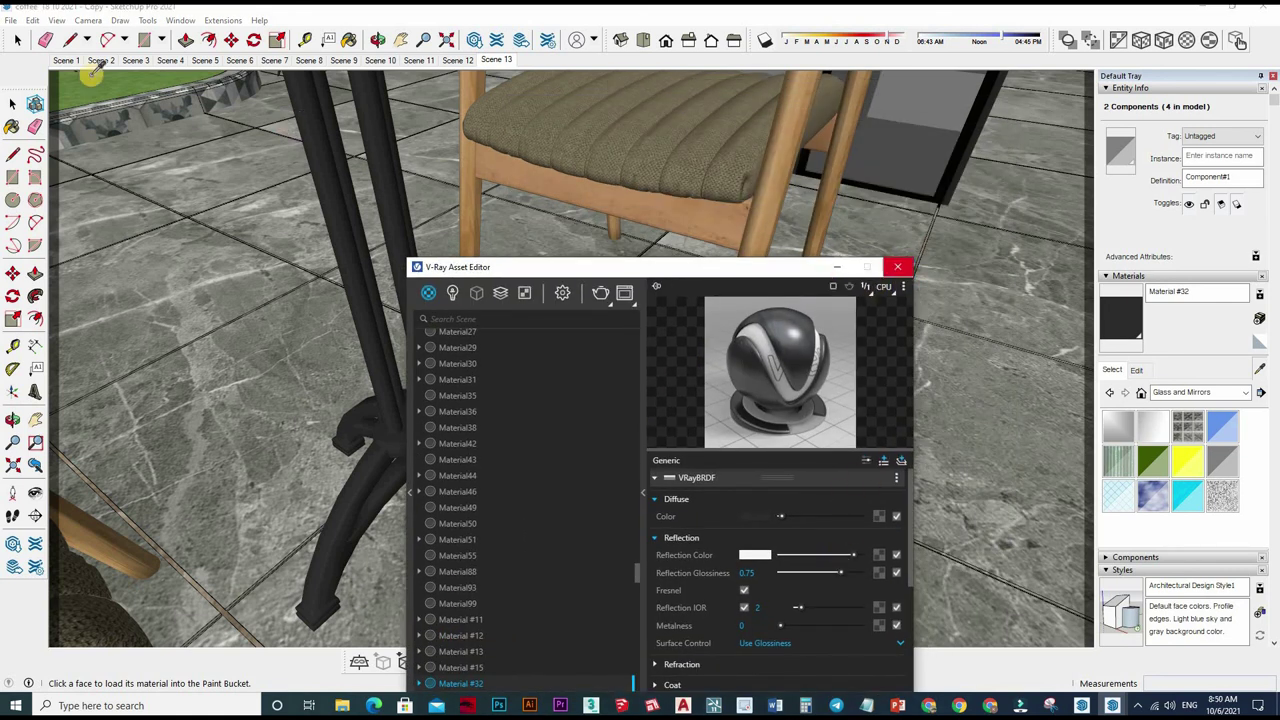
Close the V-Ray Asset Editor, switch to Select, and zoom out to the wide bar-counter view
click(192, 113)
key(space)
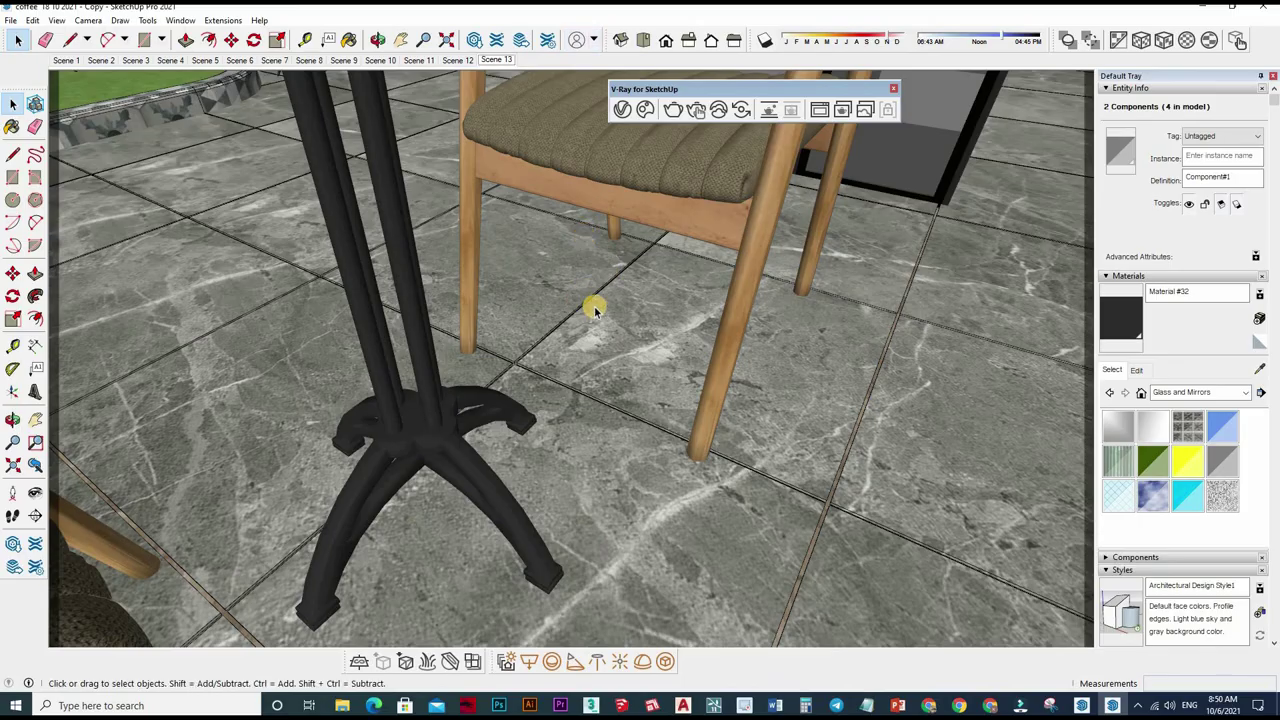
scroll(600, 280, down, 5)
scroll(609, 250, down, 3)
scroll(625, 300, down, 3)
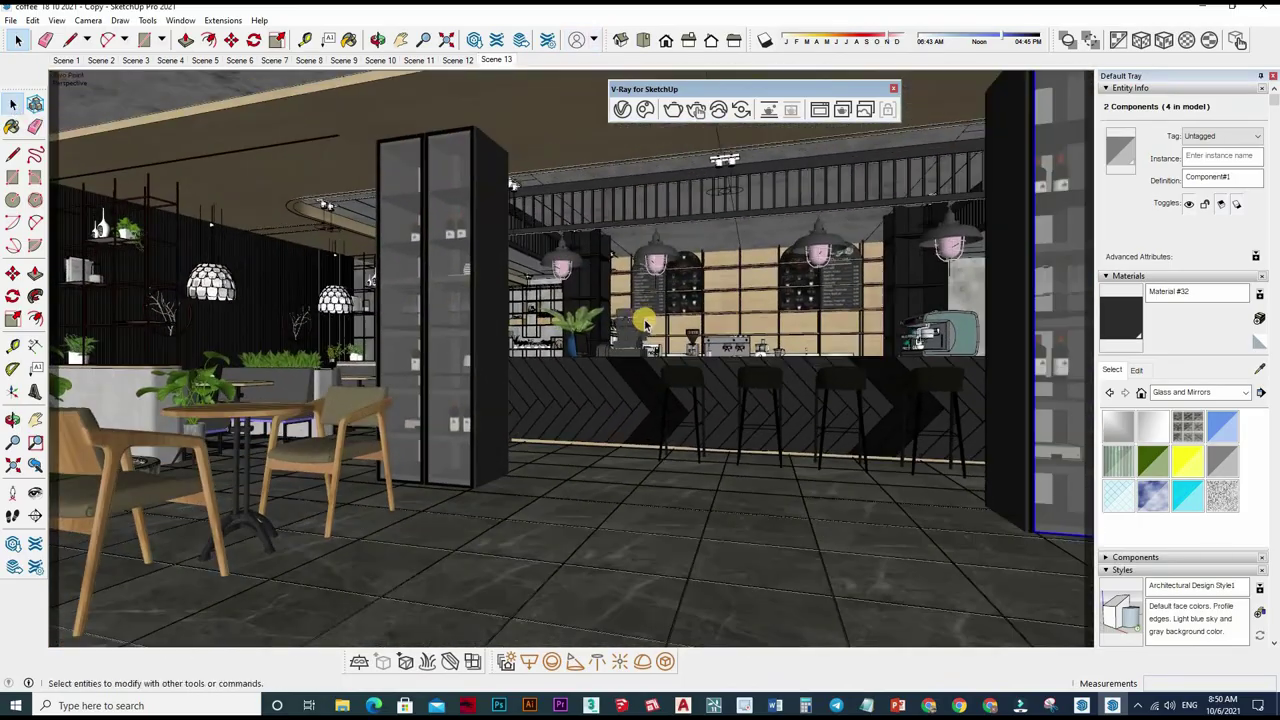